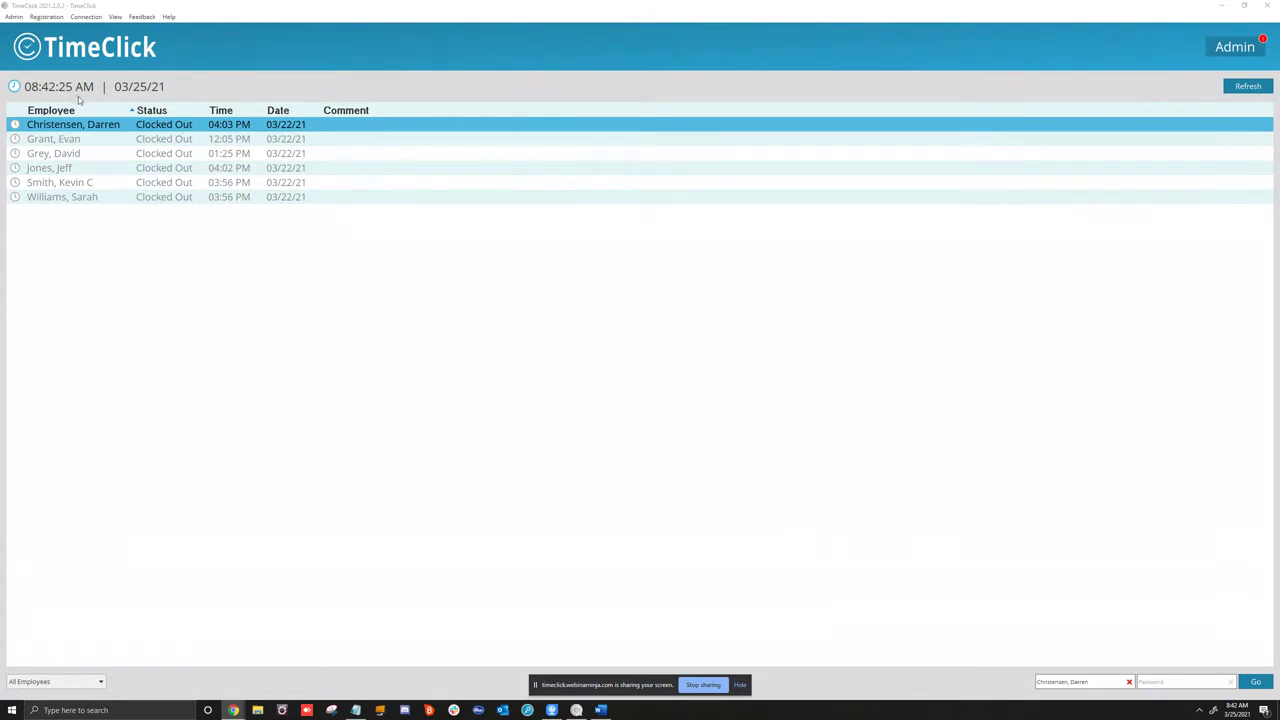
Examine the commands available for administration, registration, connection, view, feedback and help
mouse_move(579, 713)
left_click(10, 18)
left_click(12, 18)
left_click(15, 18)
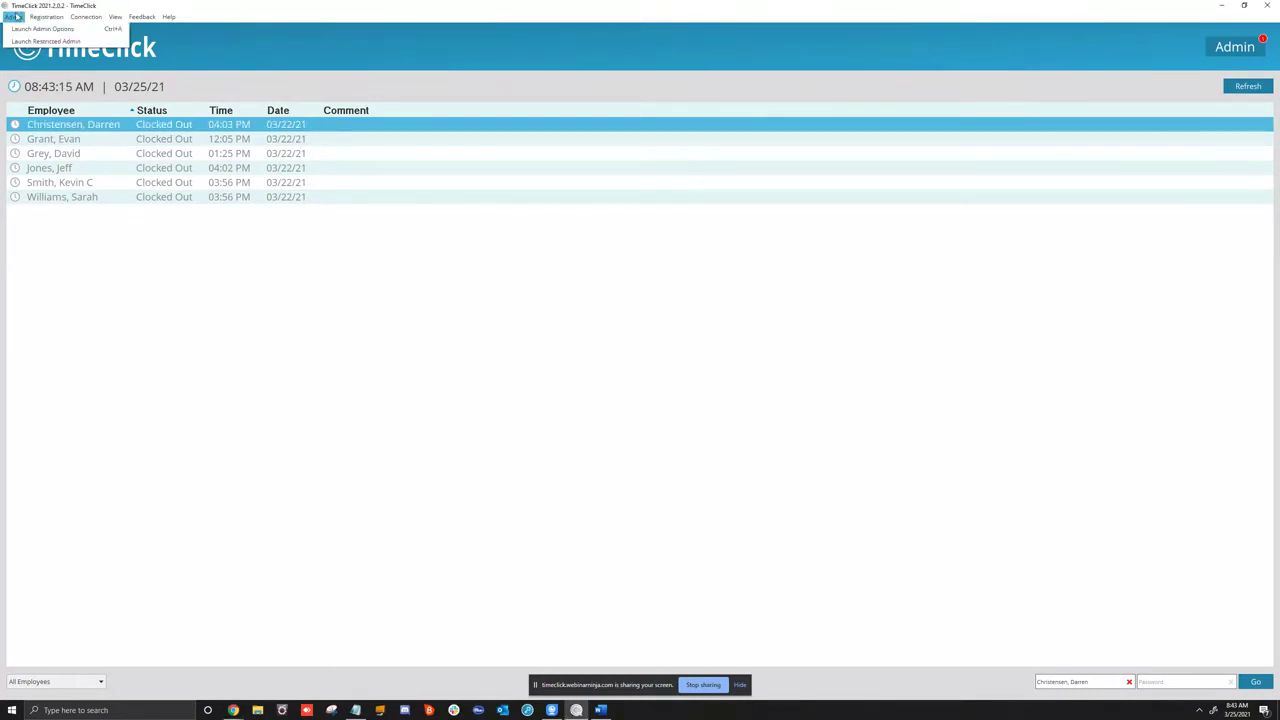
left_click(15, 18)
left_click(15, 18)
left_click(42, 17)
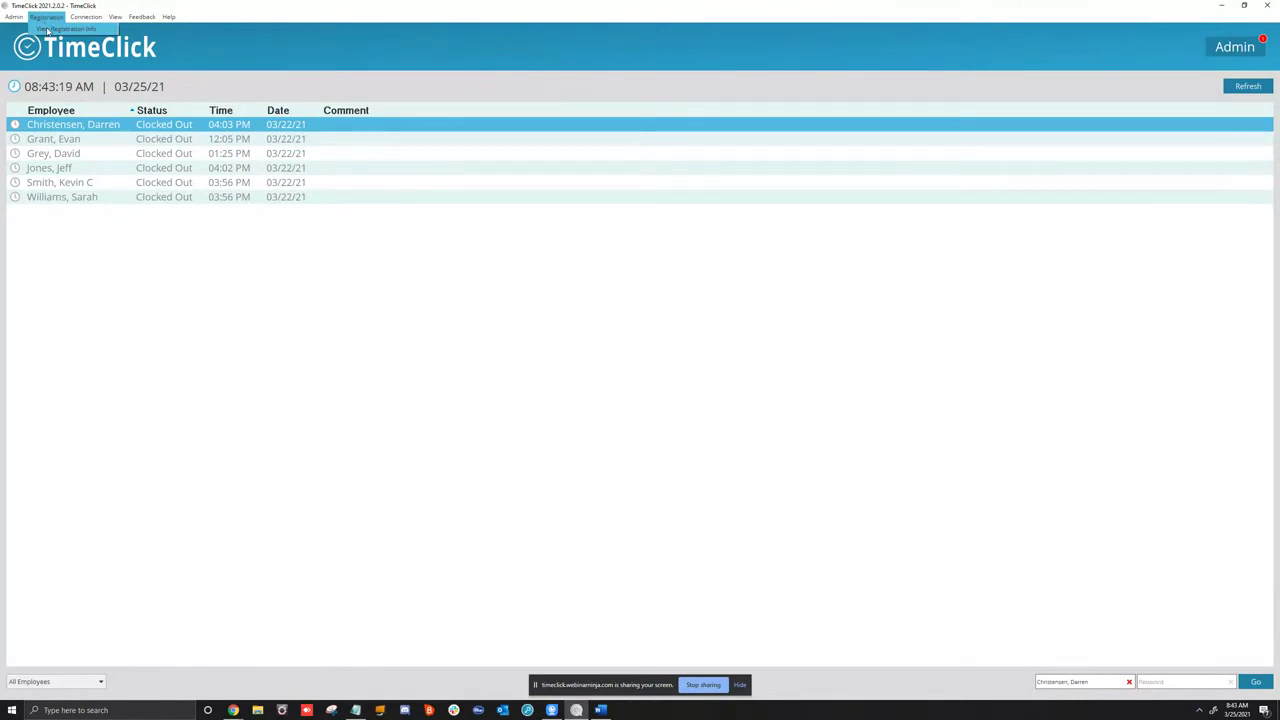
mouse_move(86, 18)
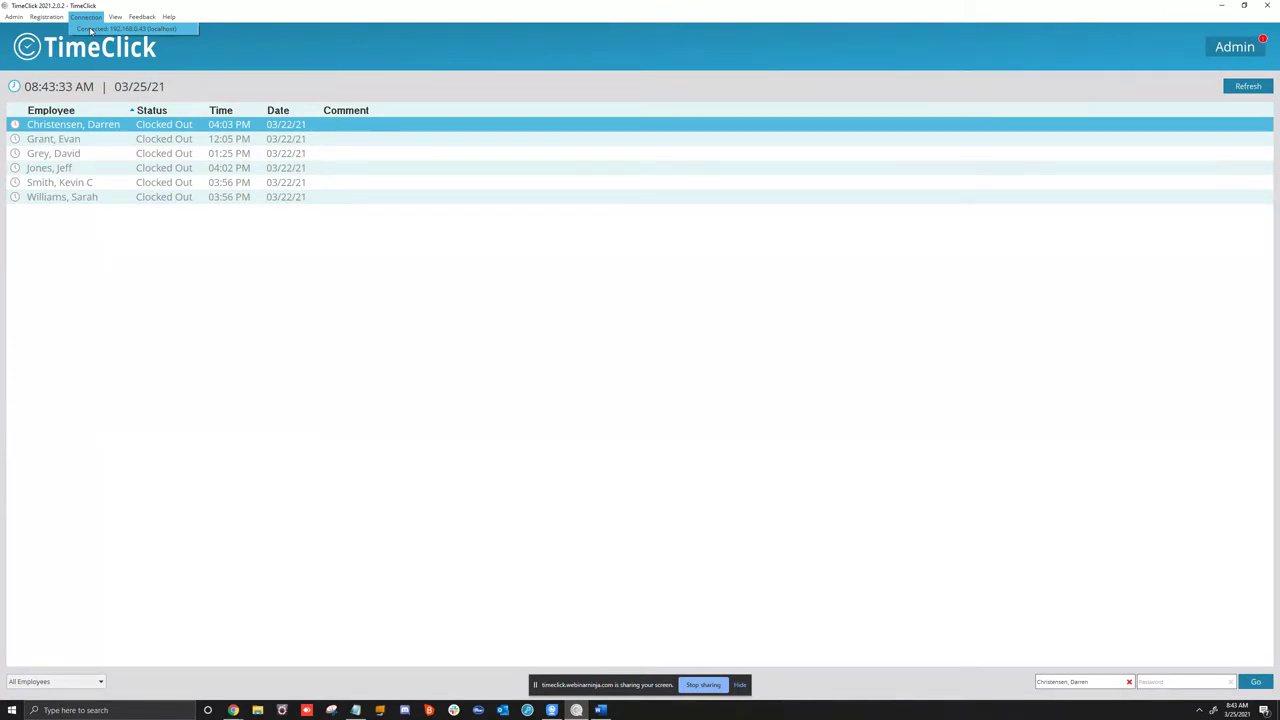
left_click(114, 17)
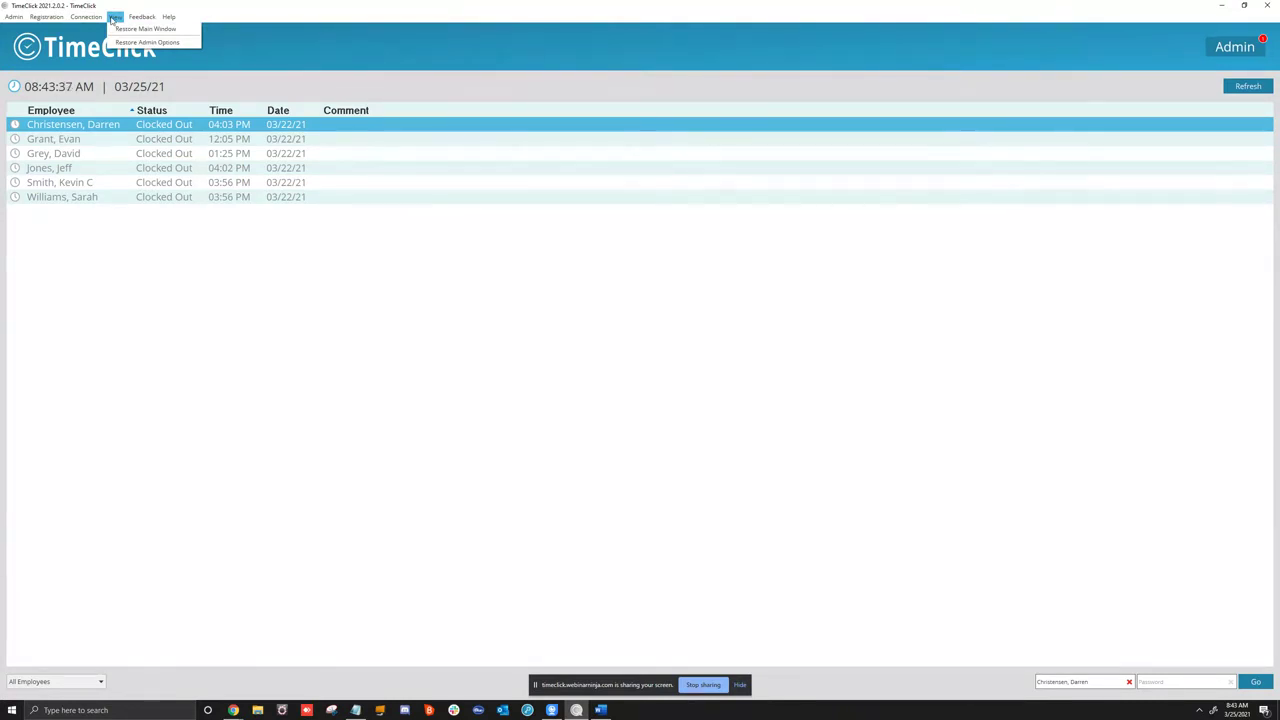
mouse_move(145, 18)
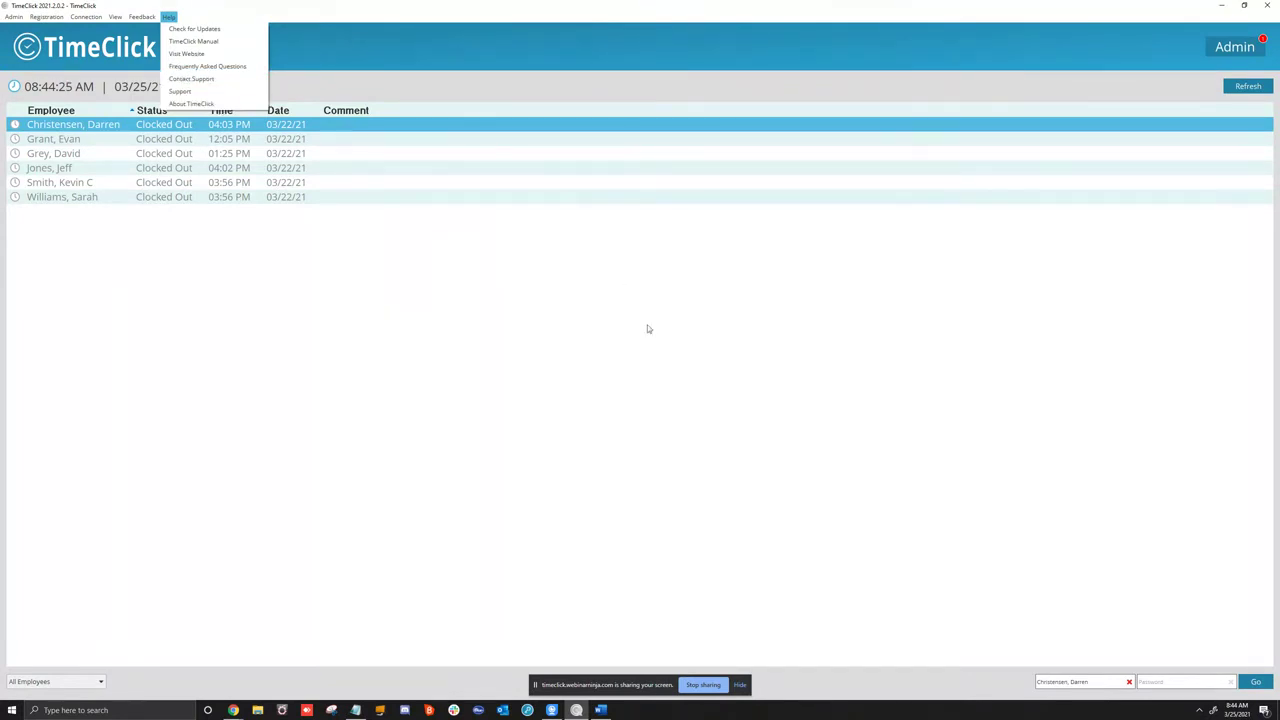
left_click(590, 367)
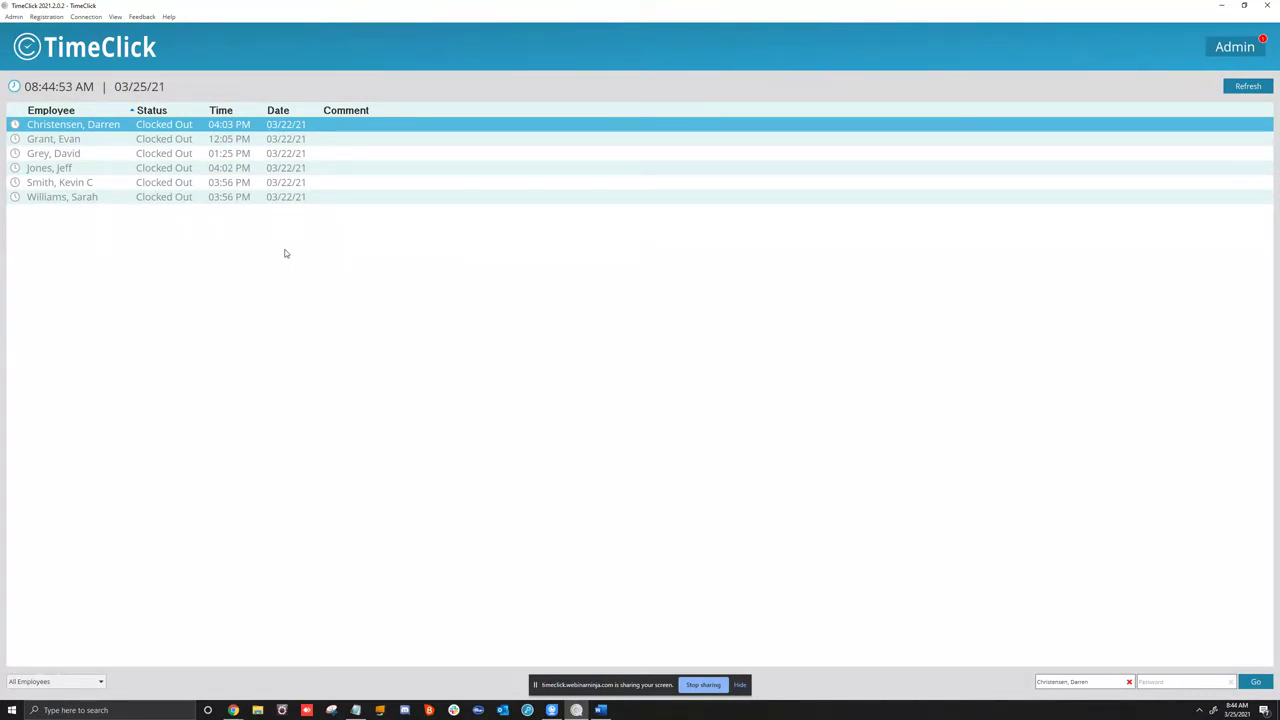
Refresh the employee list and view it filtered by Accounting, Development and Technical Support in turn, ending on All Employees
left_click(1236, 89)
left_click(73, 682)
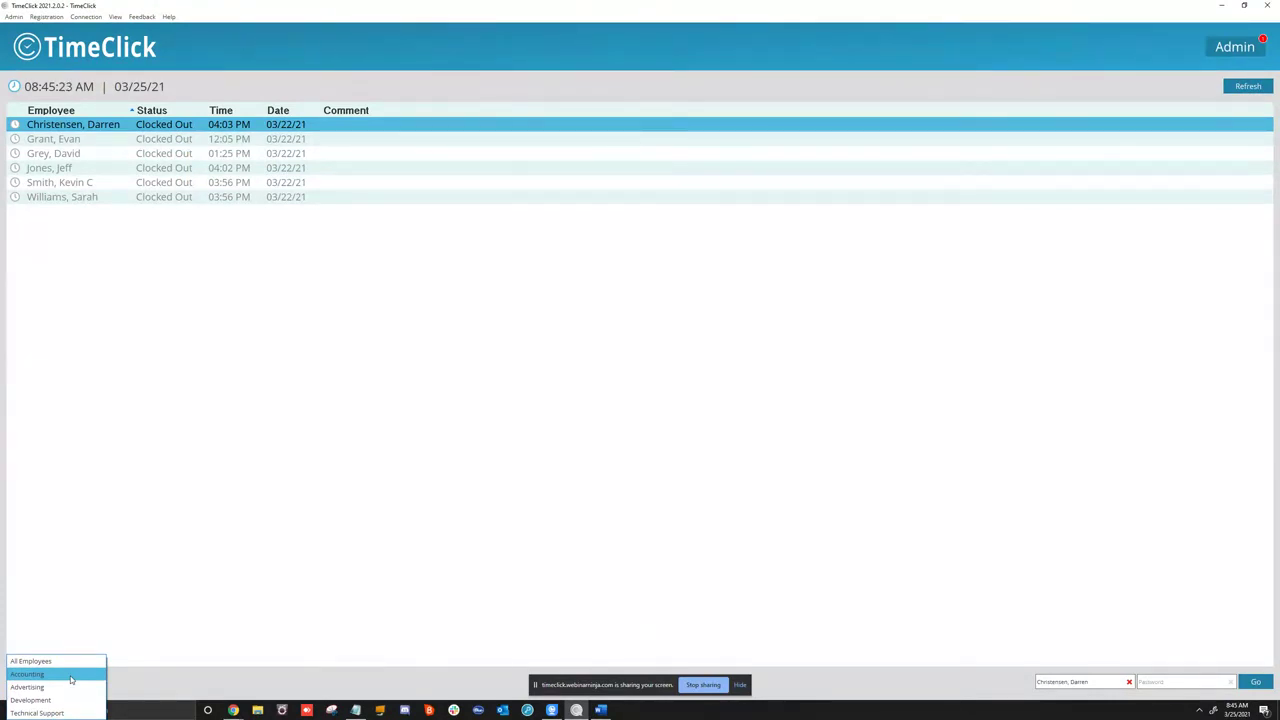
left_click(71, 680)
left_click(84, 681)
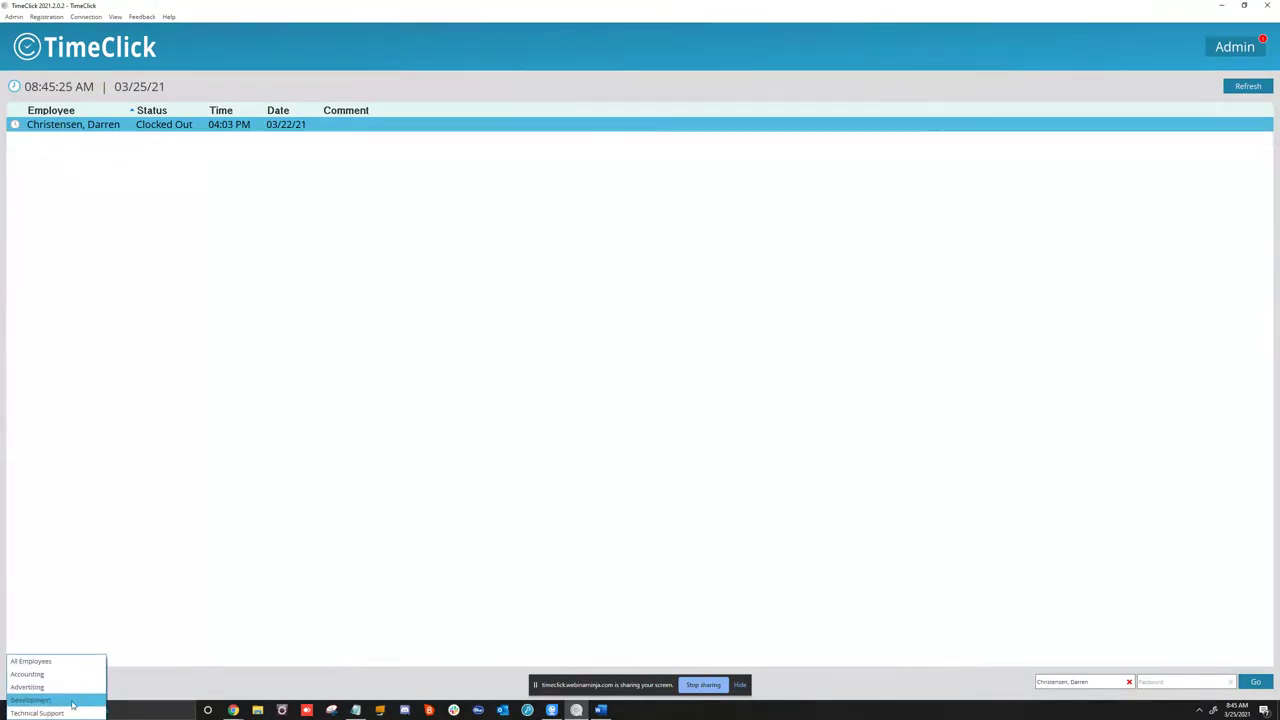
left_click(72, 705)
left_click(63, 684)
left_click(65, 693)
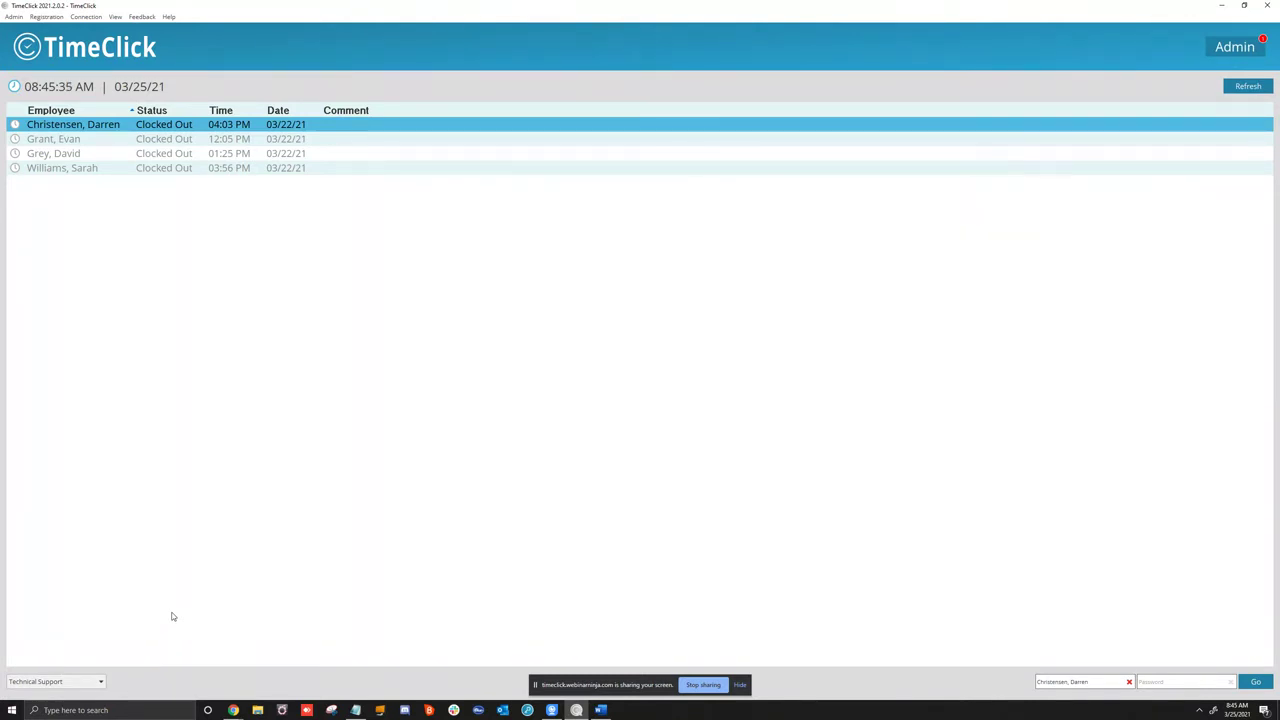
left_click(101, 681)
left_click(48, 630)
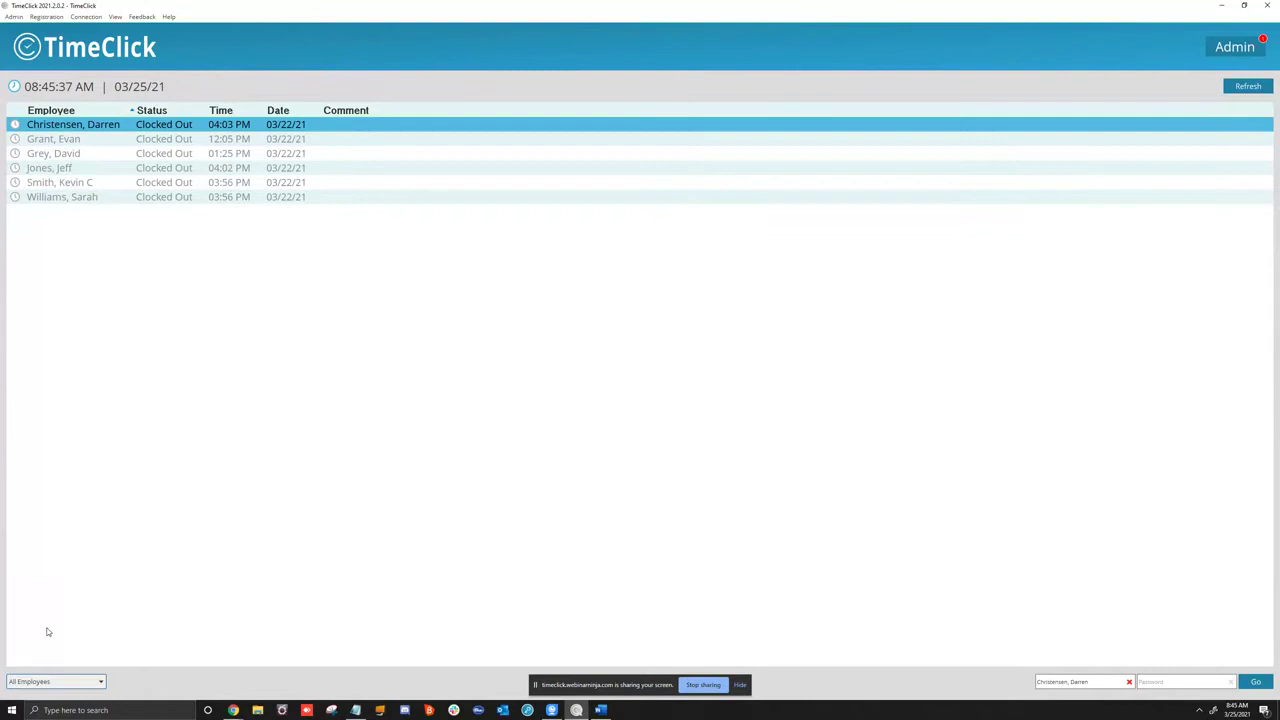
left_click(84, 685)
left_click(84, 685)
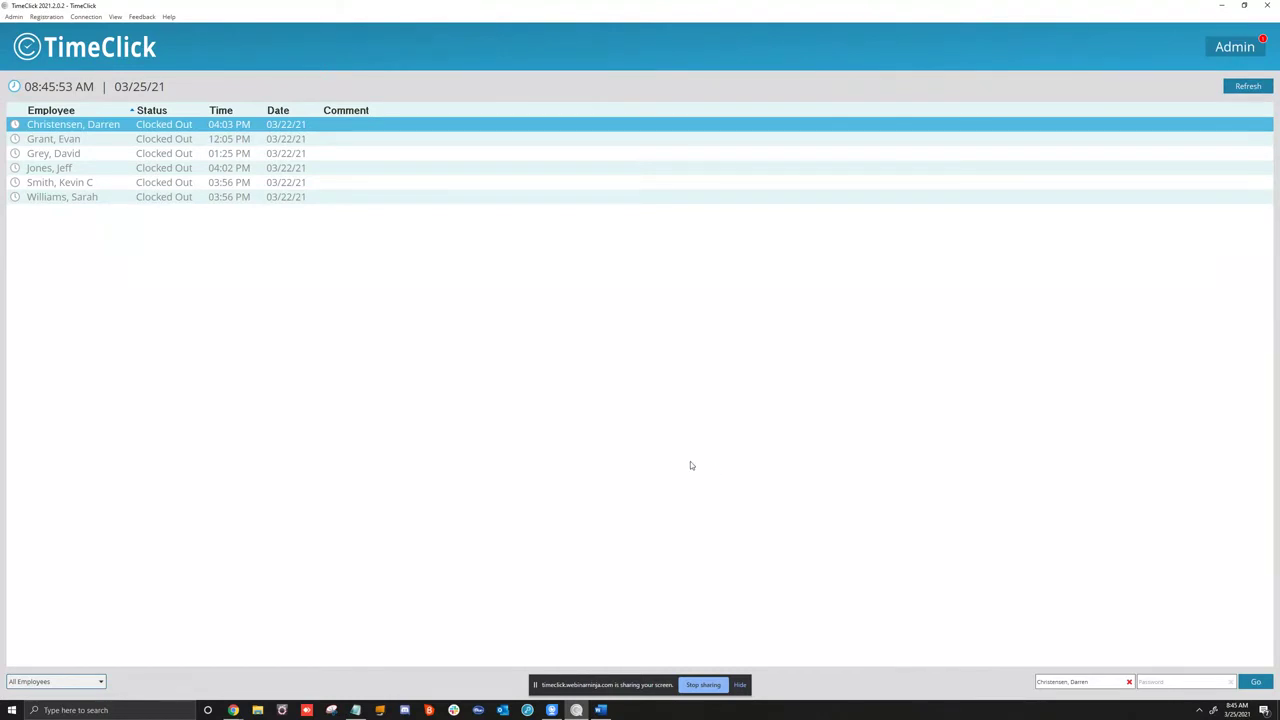
left_click(356, 710)
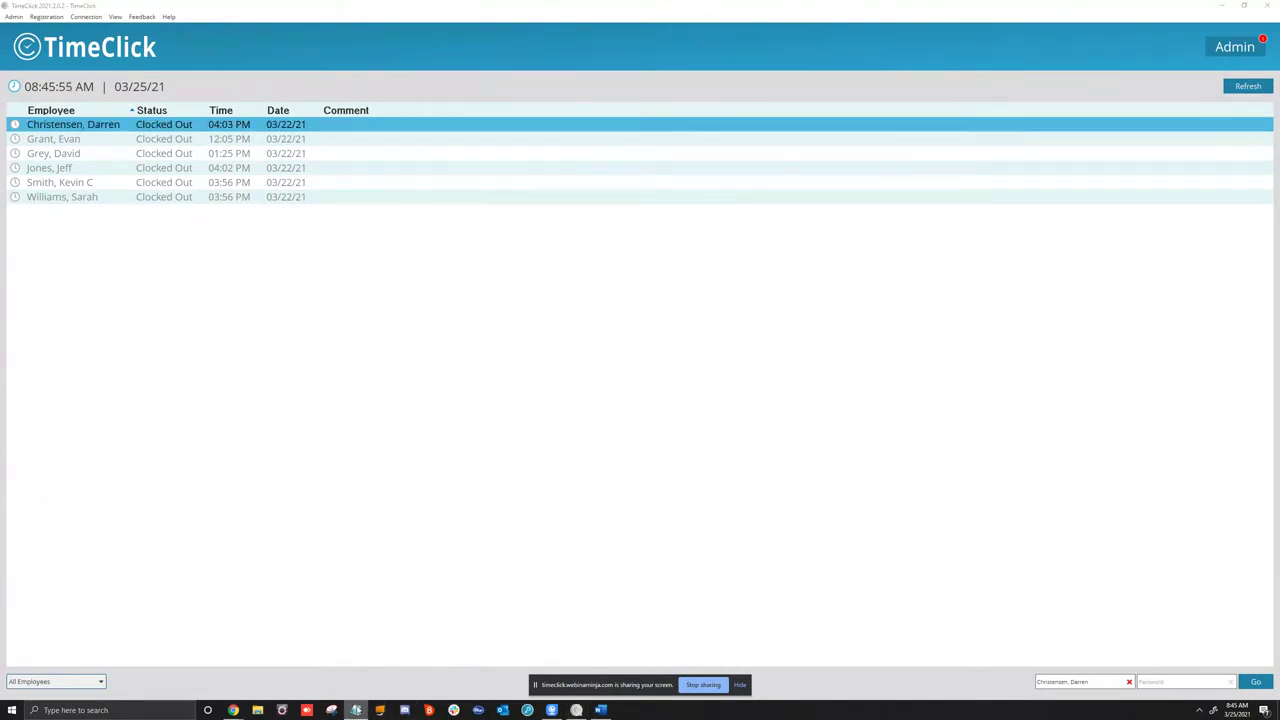
left_click(356, 710)
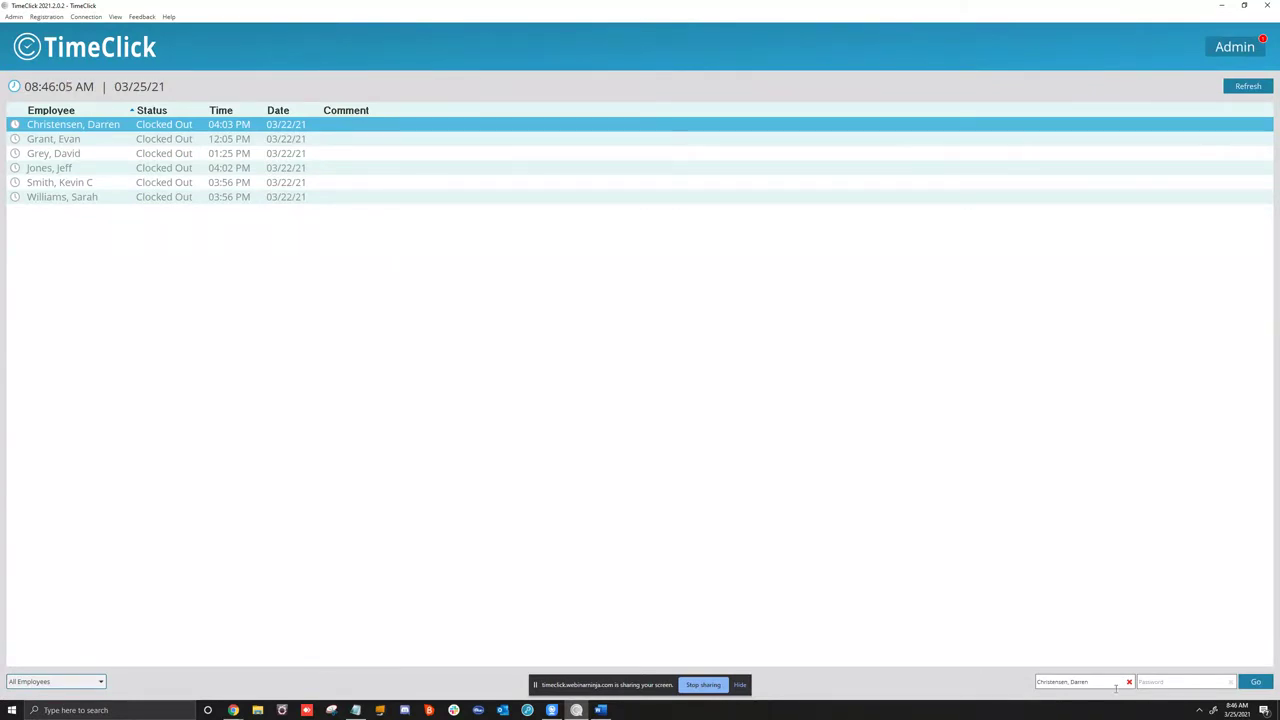
Open the clock menu of the second listed employee and examine its clock-in, job, comment and message options
left_click(105, 142)
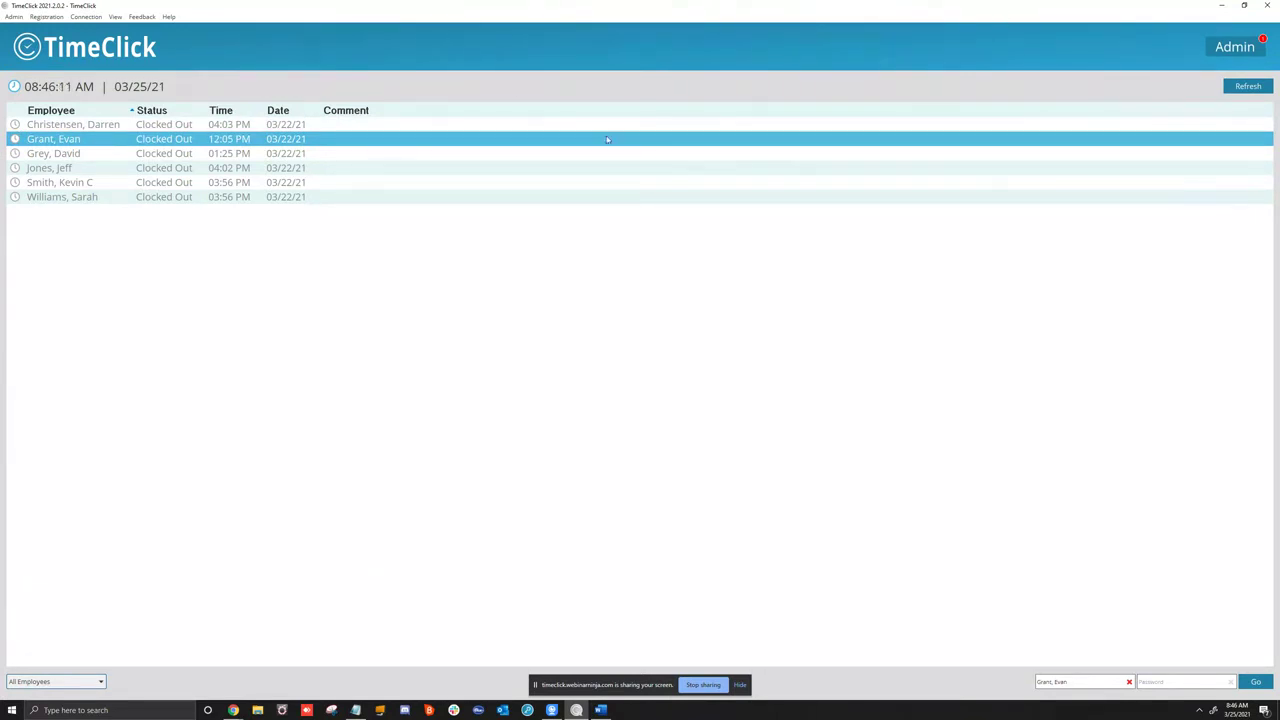
left_click(1254, 686)
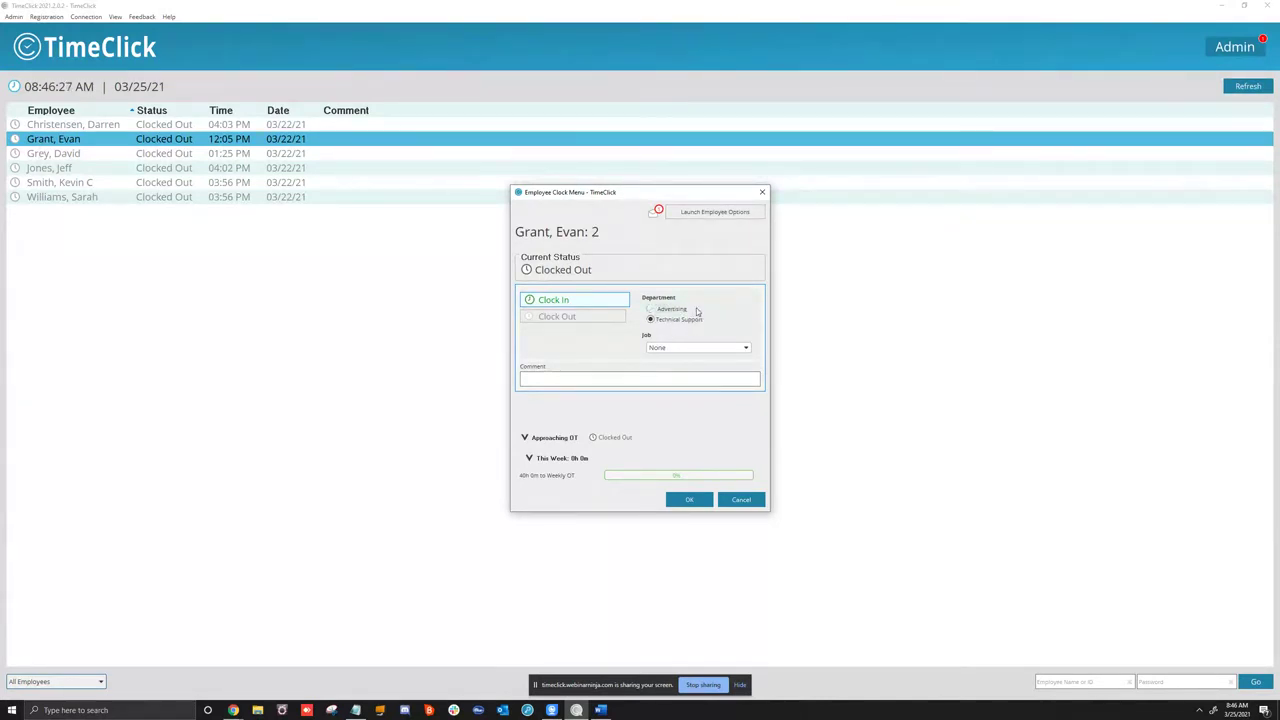
left_click(698, 347)
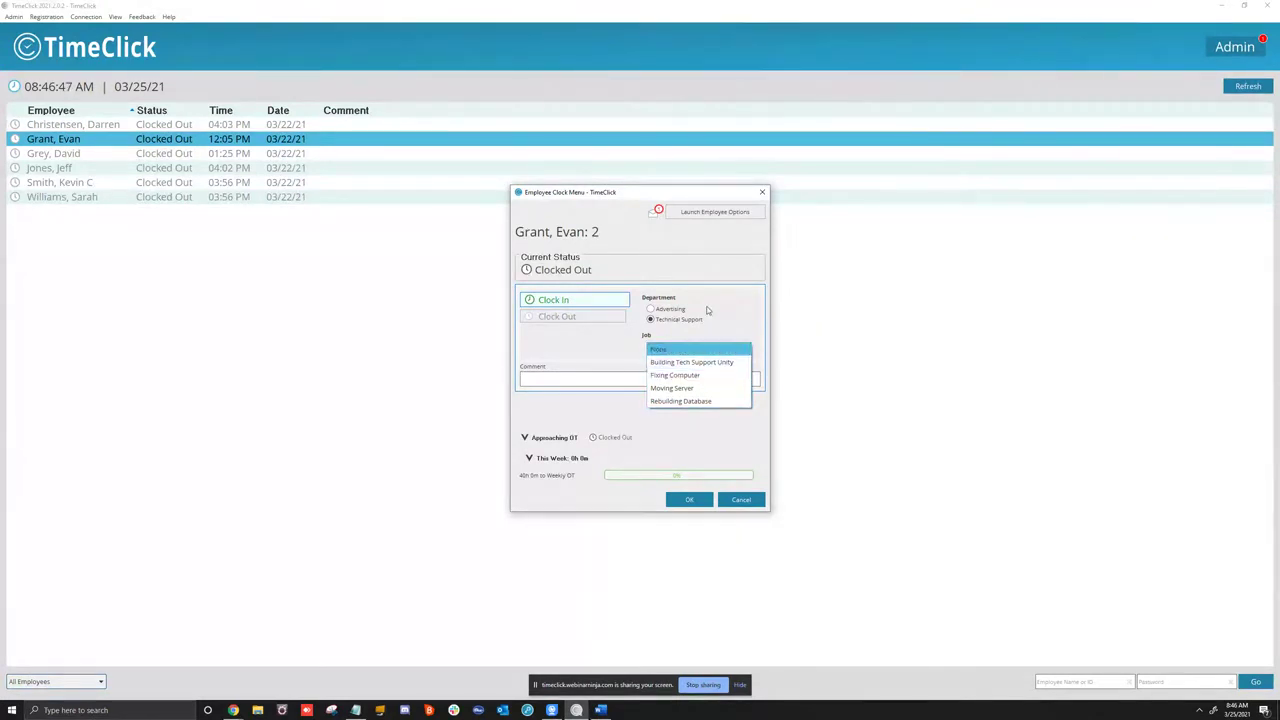
left_click(646, 297)
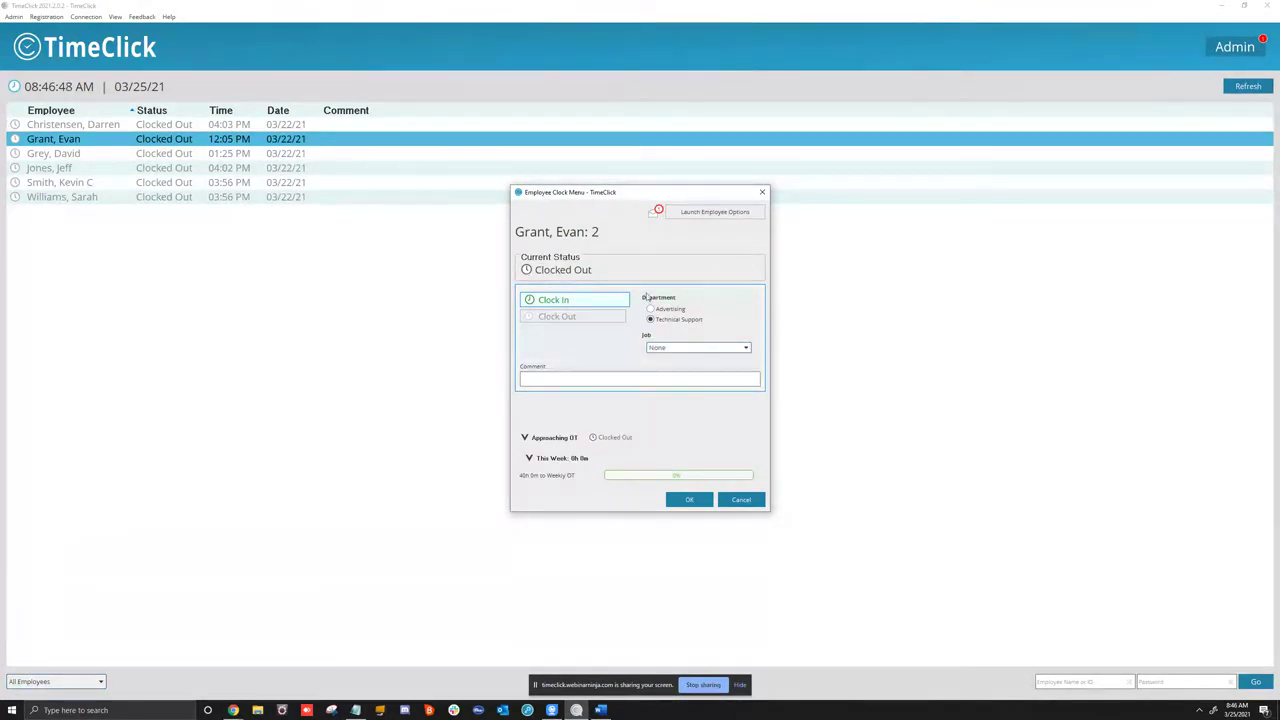
left_click(570, 306)
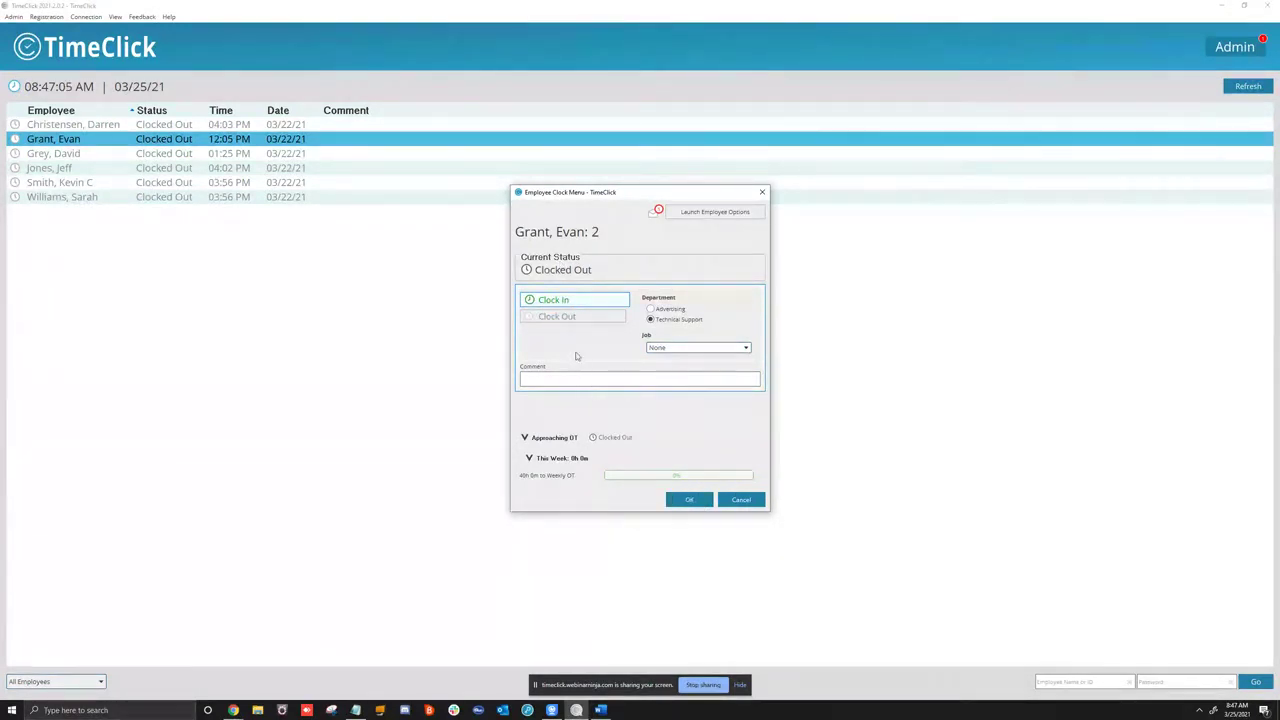
left_click(565, 380)
mouse_move(653, 215)
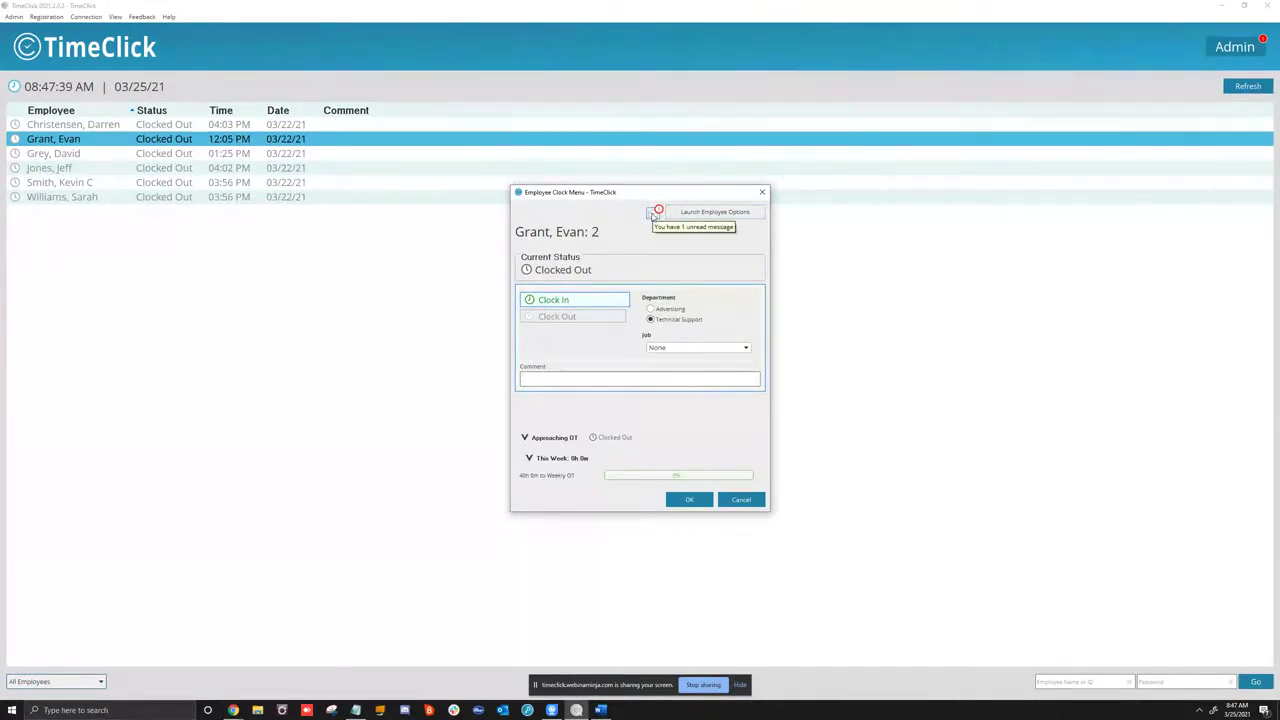
Launch the employee's options and examine the time request form to the administrator, closing it without sending
left_click(719, 213)
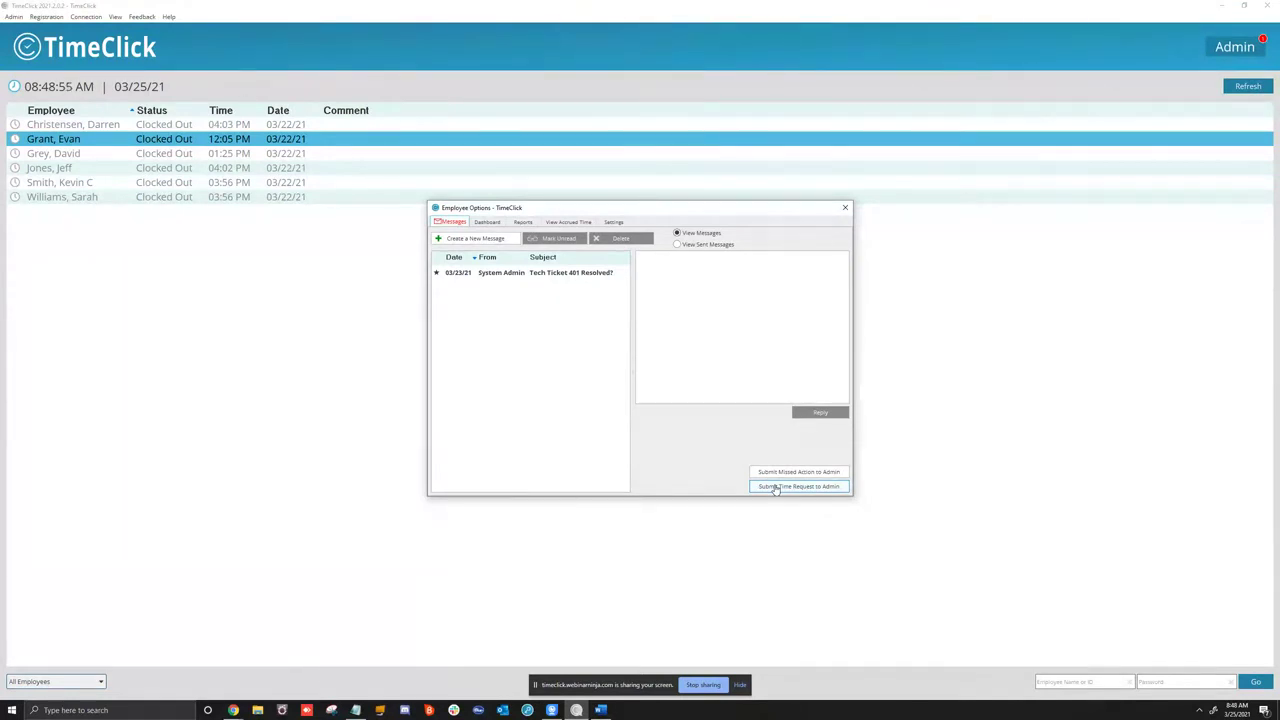
left_click(775, 487)
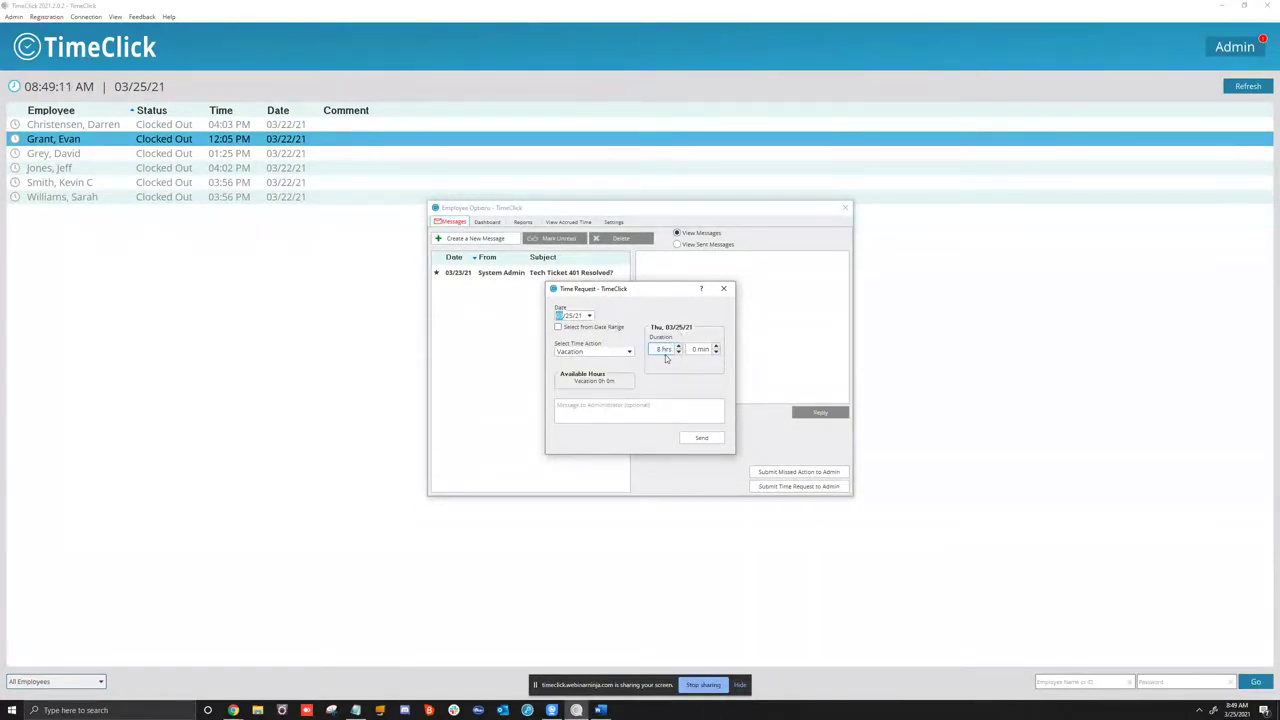
left_click(557, 407)
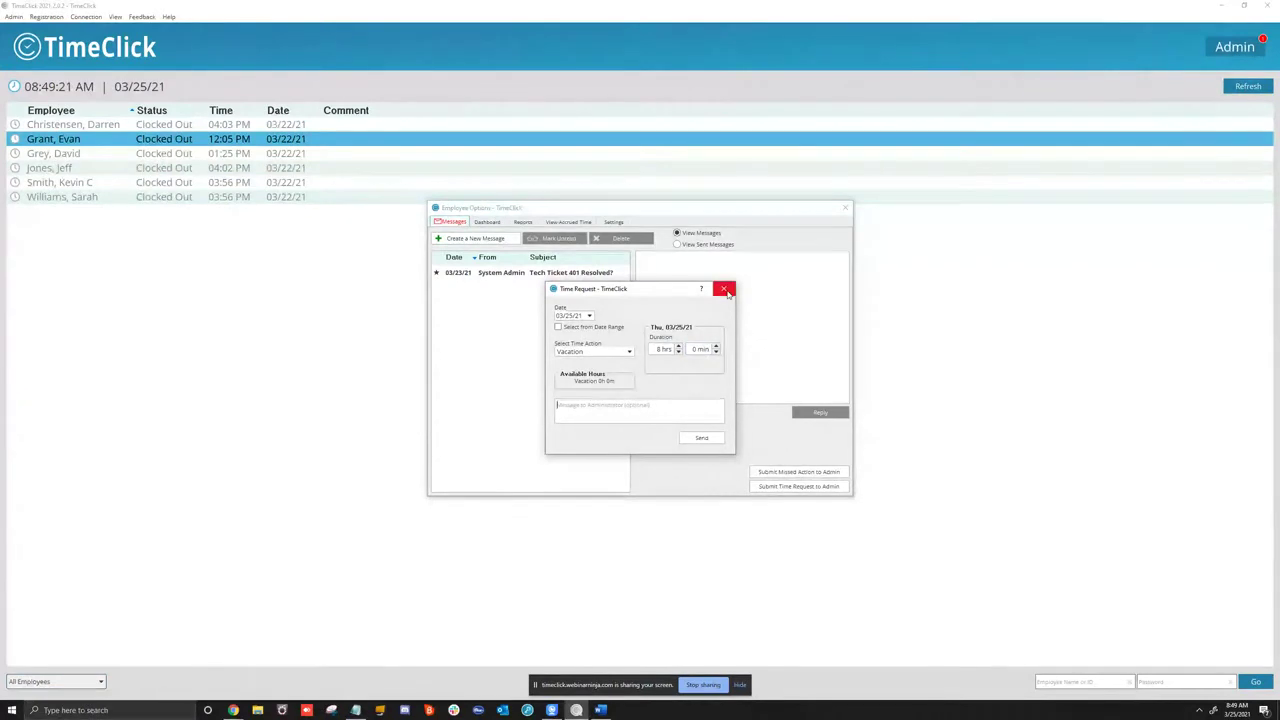
left_click(724, 290)
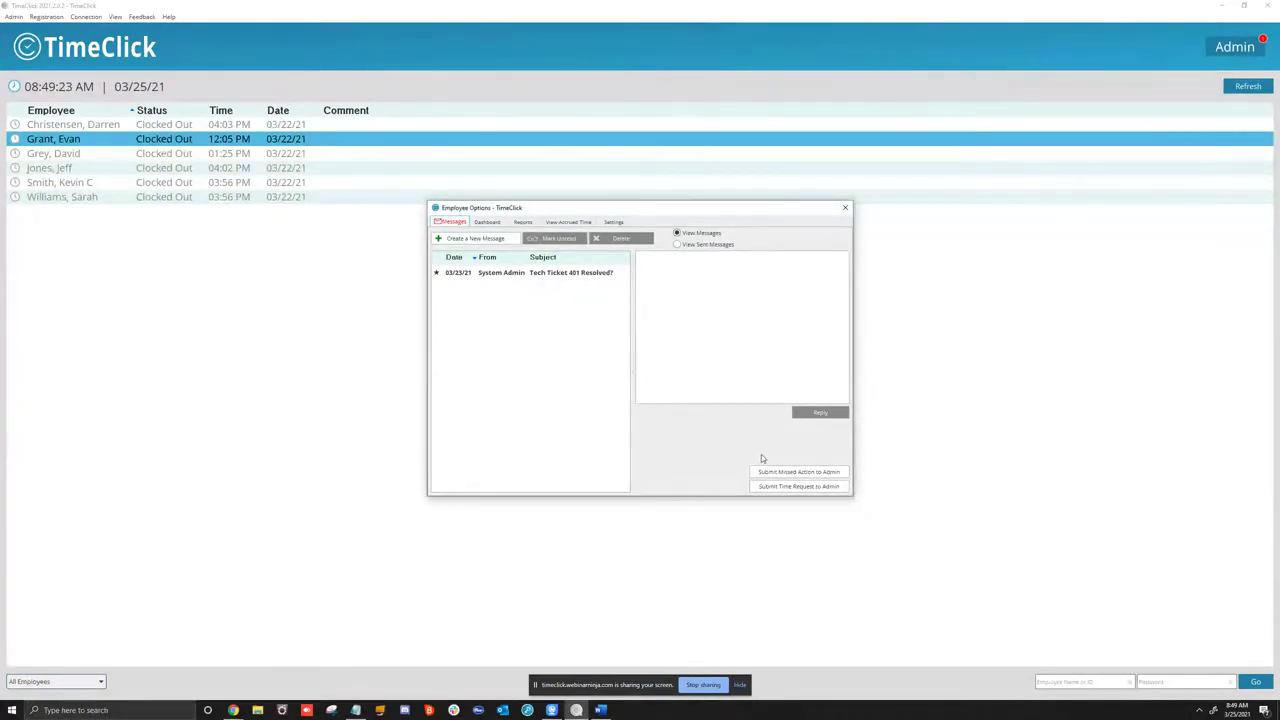
Examine the department and job choices in the missed clock action request form, then cancel the request
left_click(798, 472)
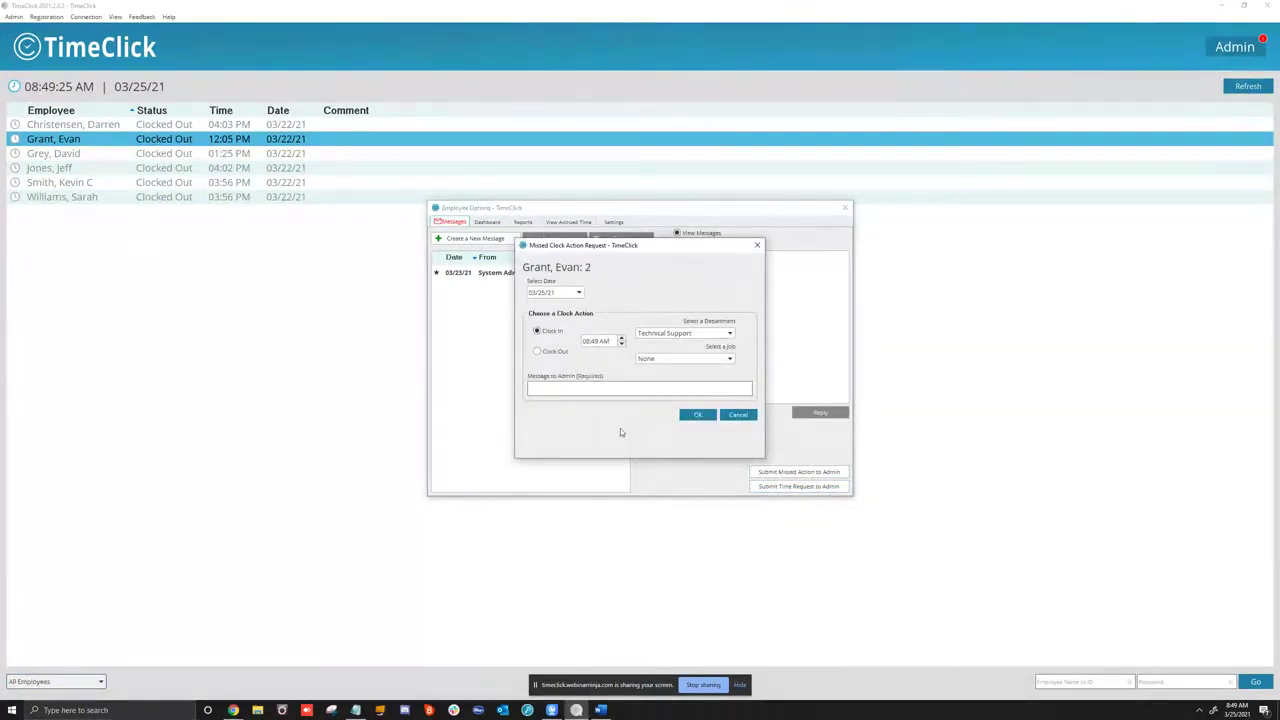
left_click(691, 338)
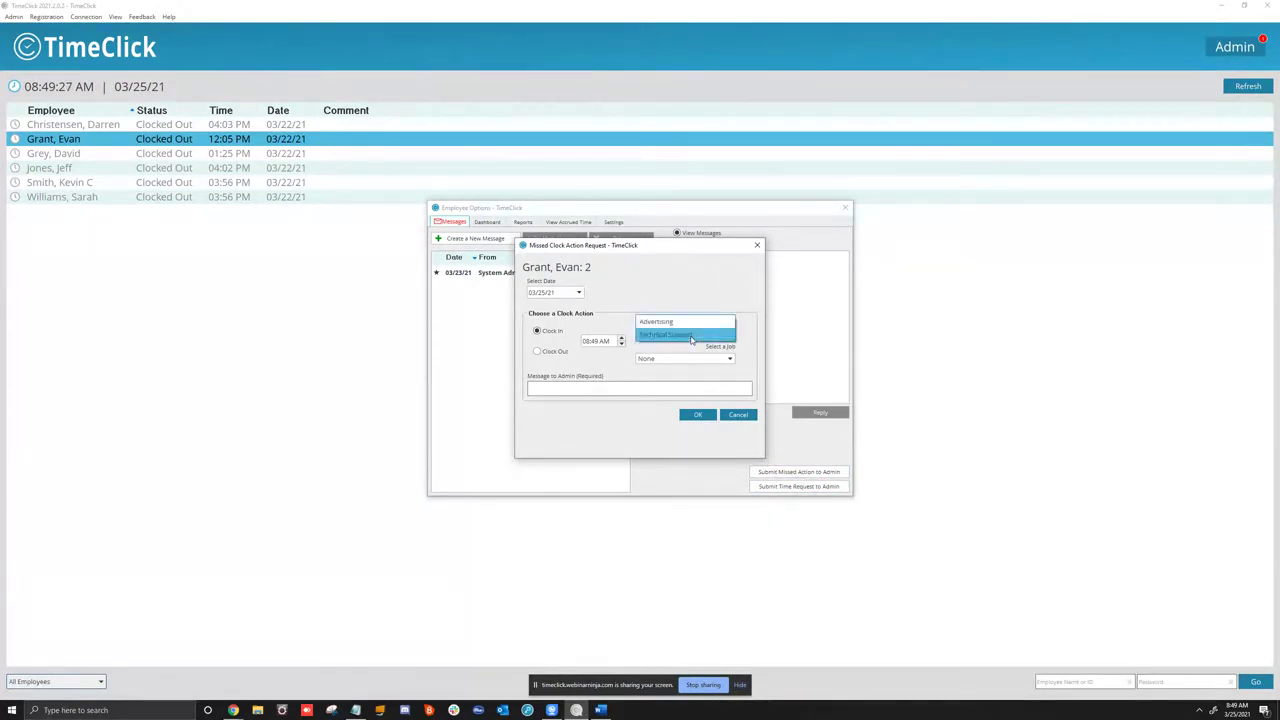
left_click(691, 335)
left_click(666, 359)
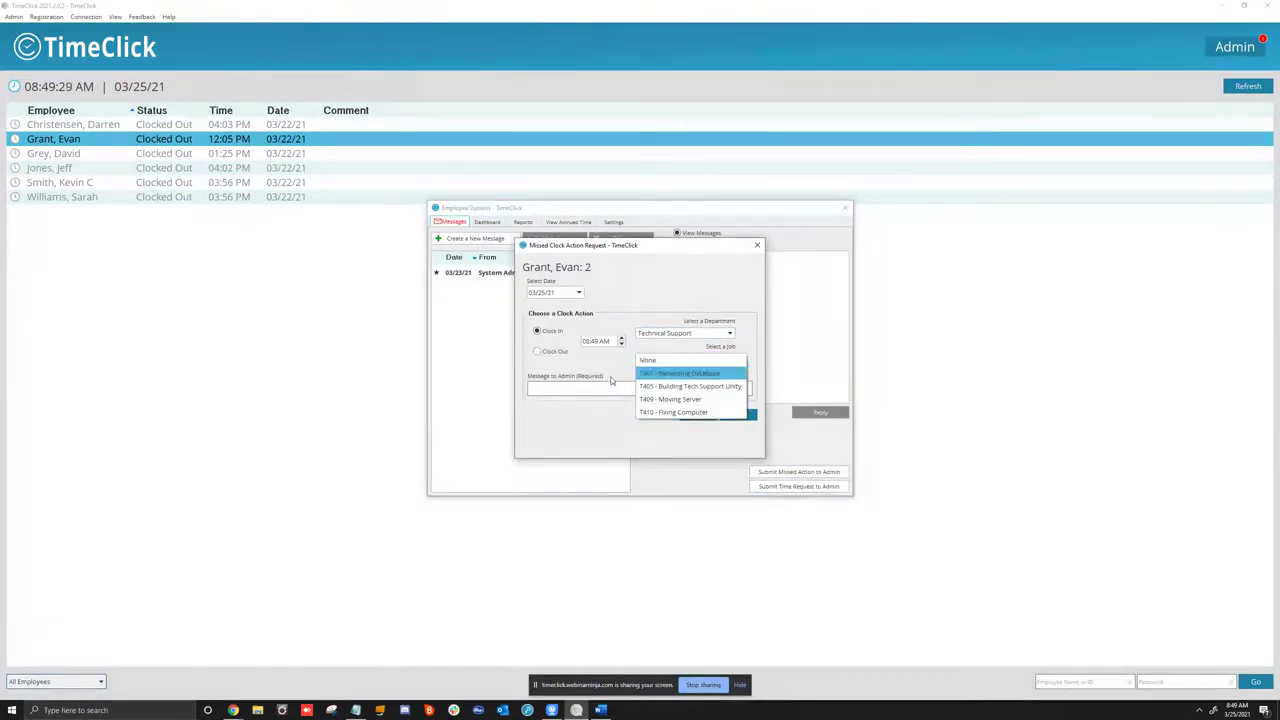
left_click(666, 361)
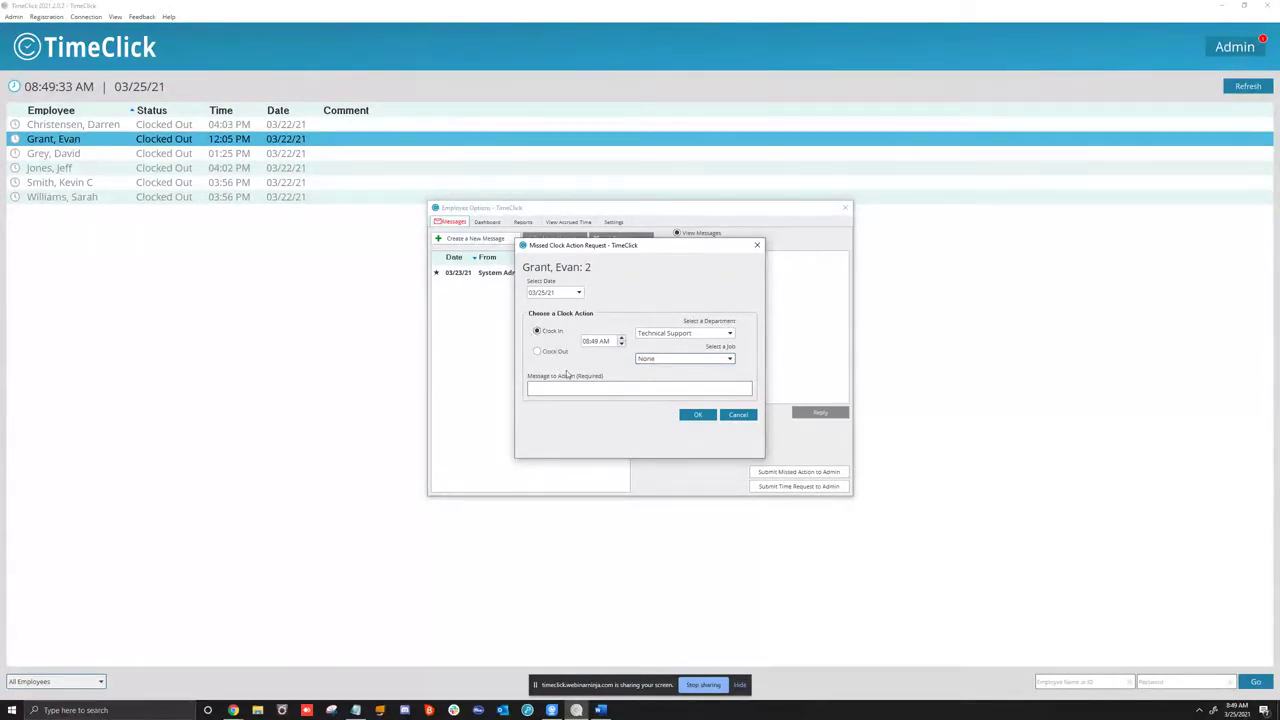
left_click(738, 414)
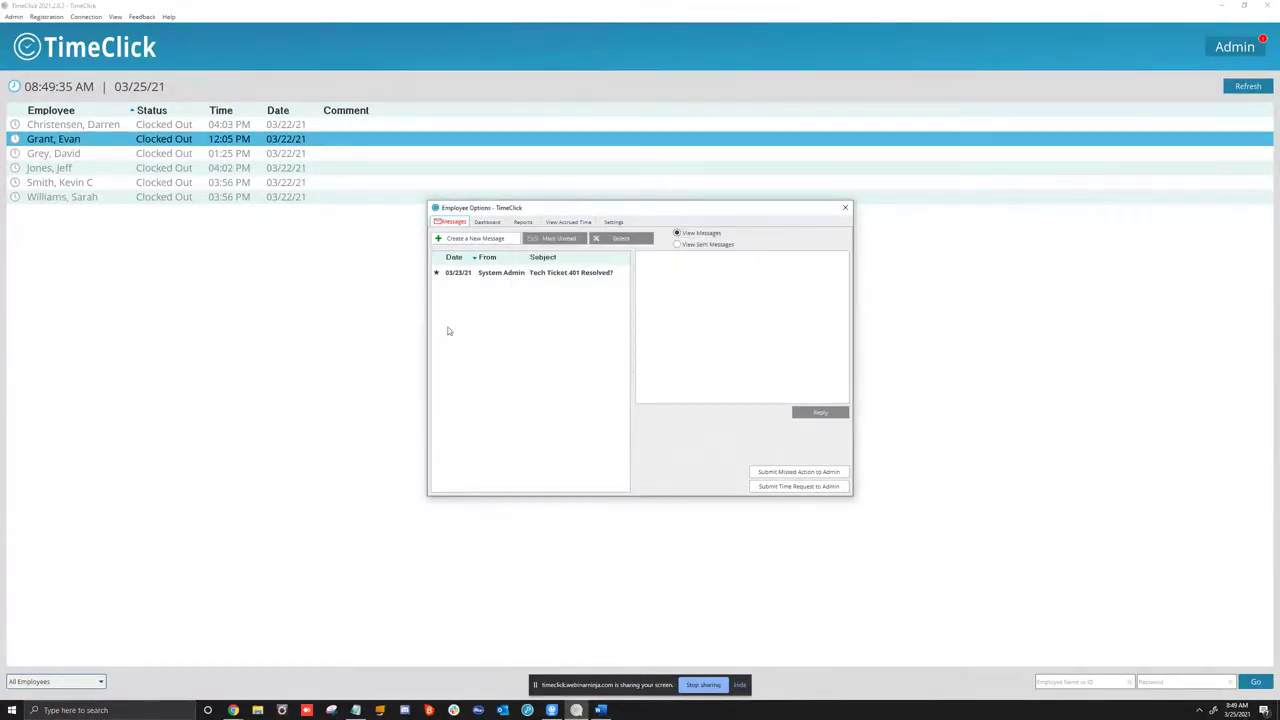
View the employee's Approaching Overtime Dashboard Report and inspect the calendar for choosing its date
left_click(487, 222)
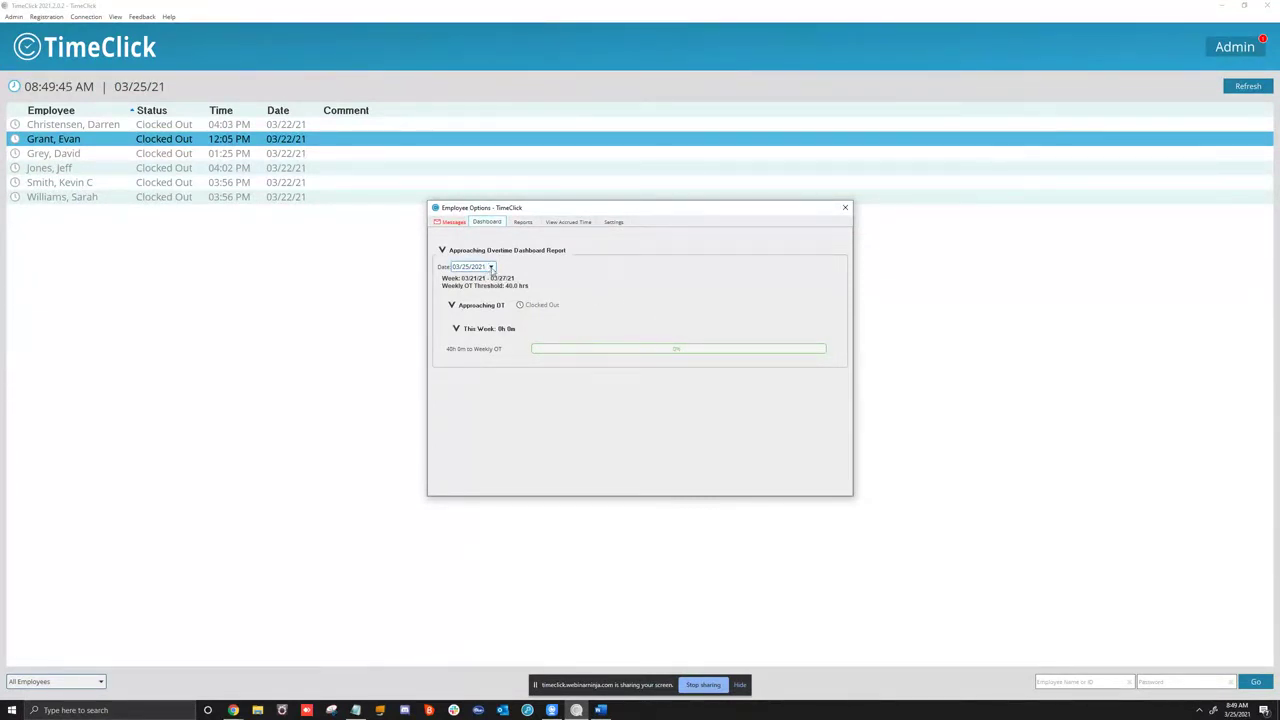
left_click(491, 267)
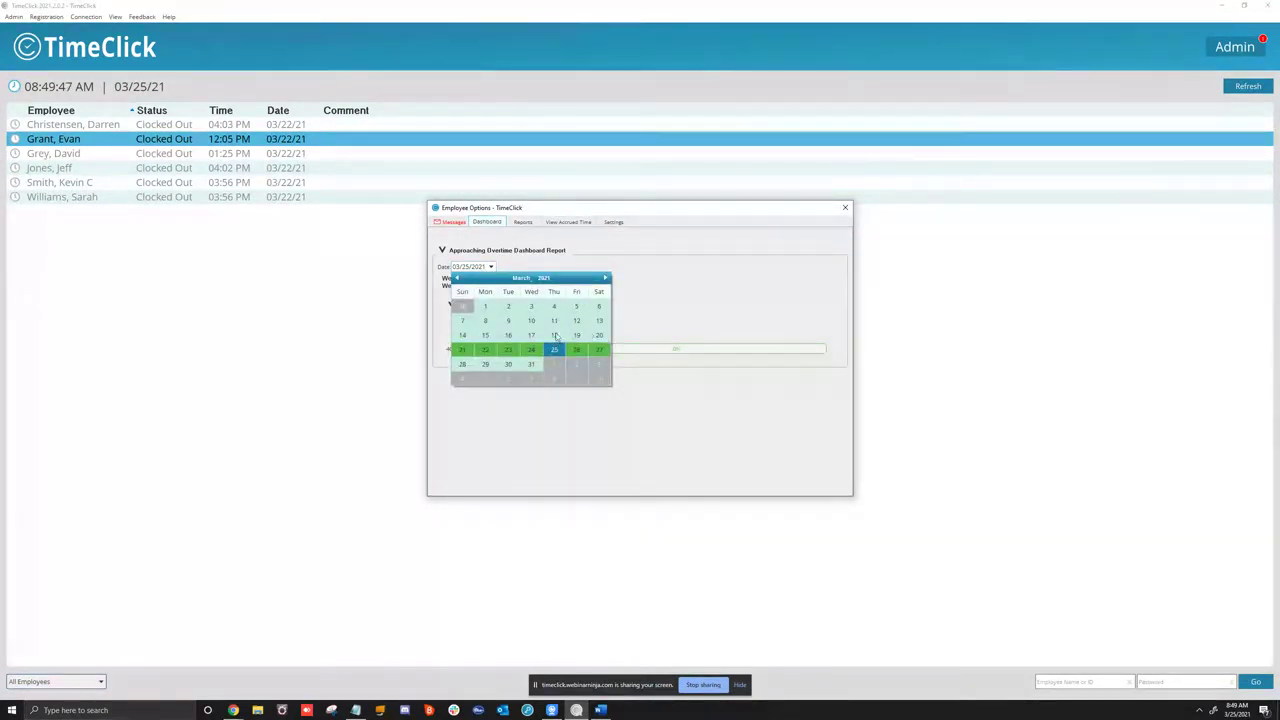
left_click(702, 296)
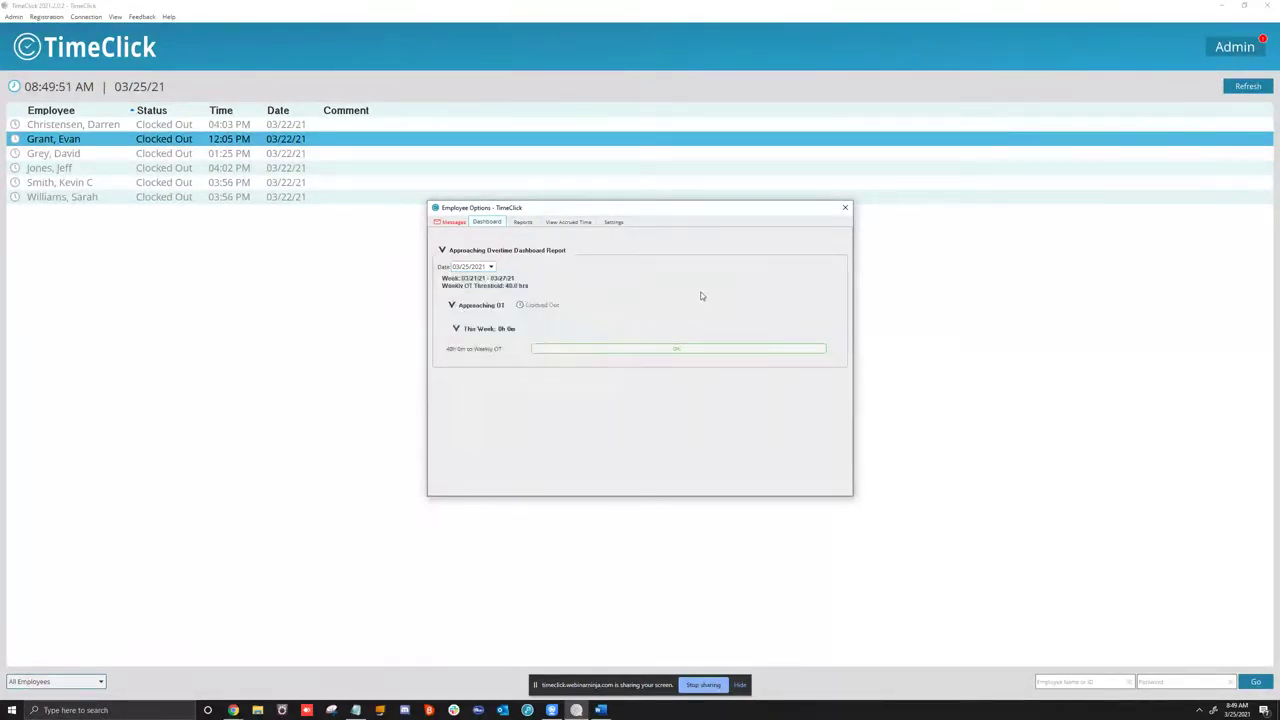
Review the employee's hours report settings, accrued time history, and preferred department and schedule settings
left_click(523, 221)
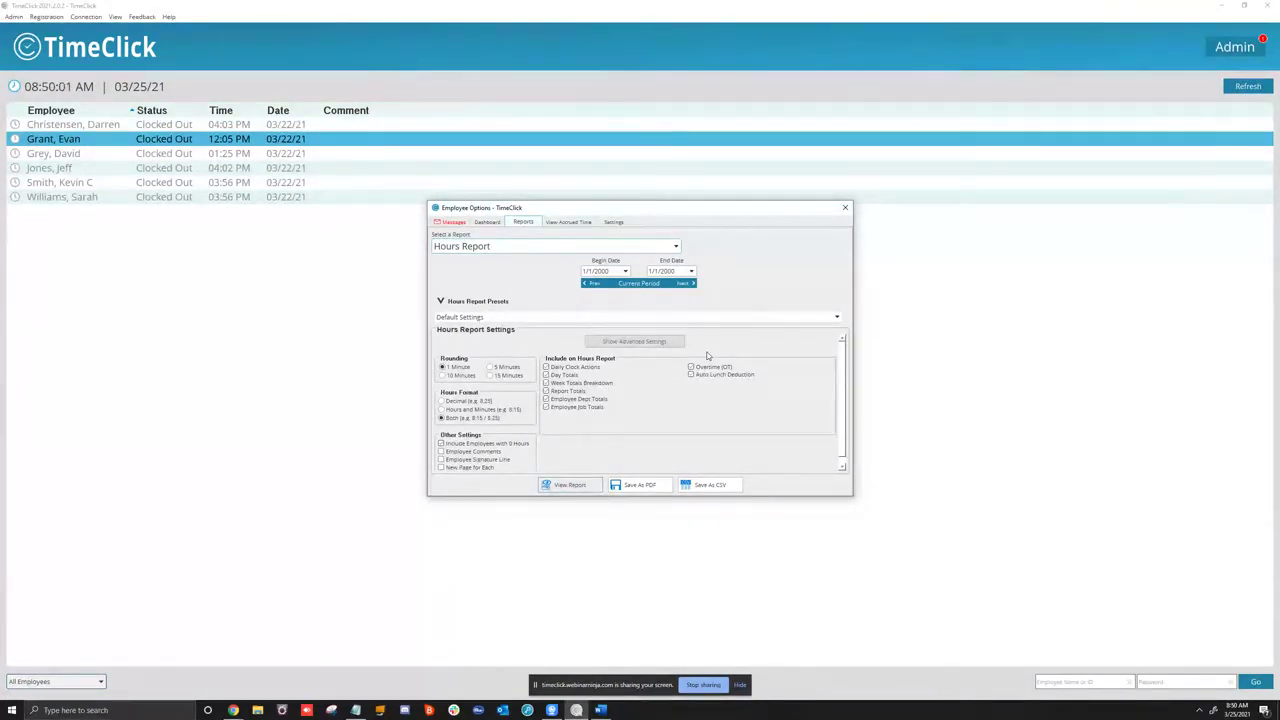
left_click(568, 221)
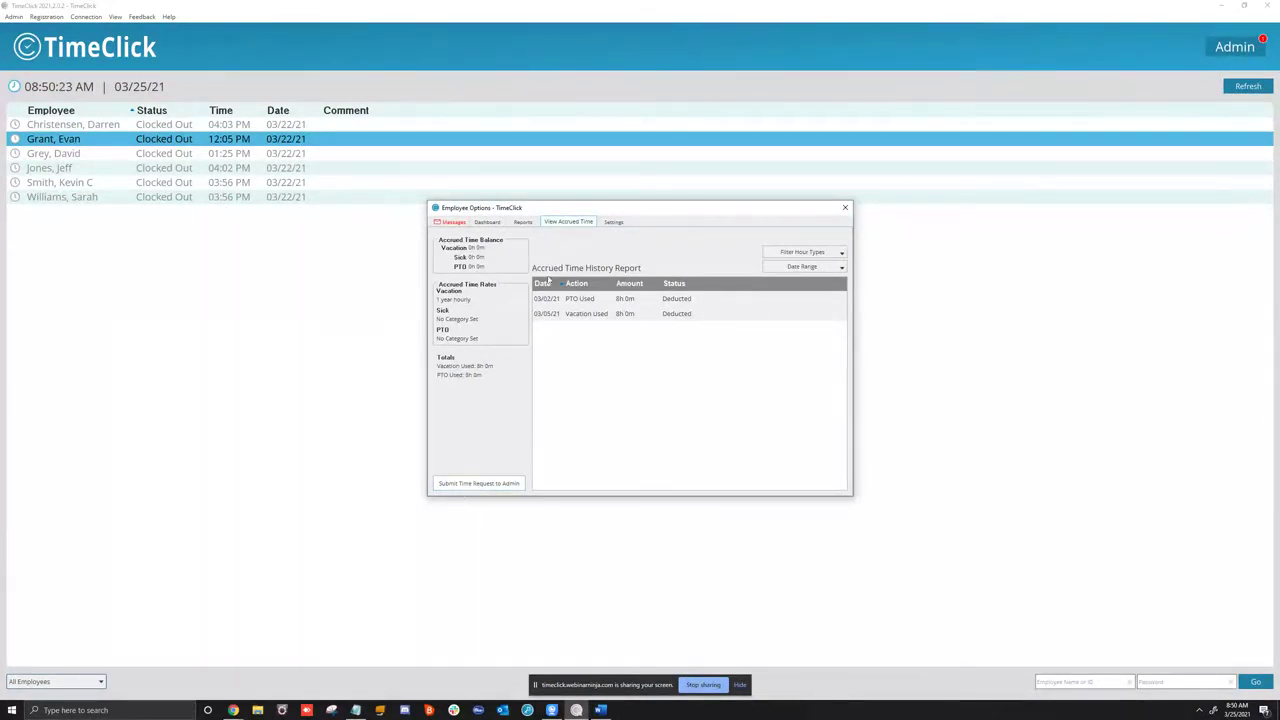
left_click(611, 223)
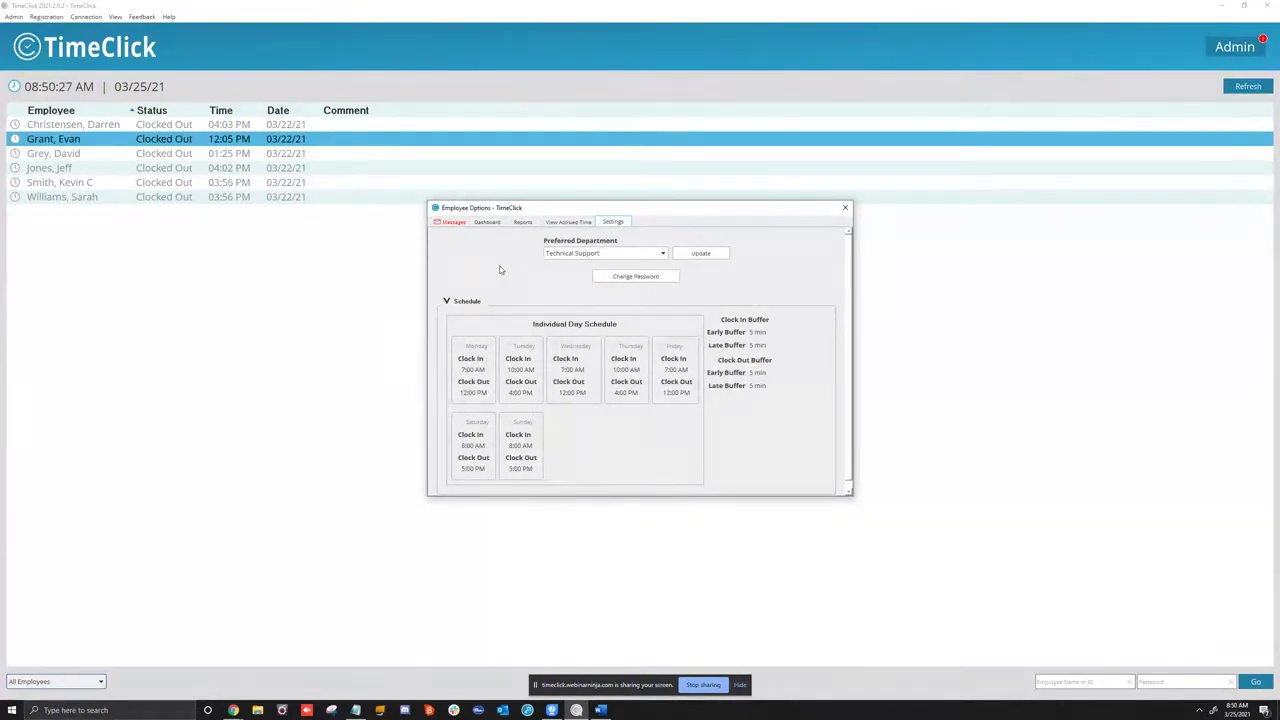
scroll(560, 405, "down", 1)
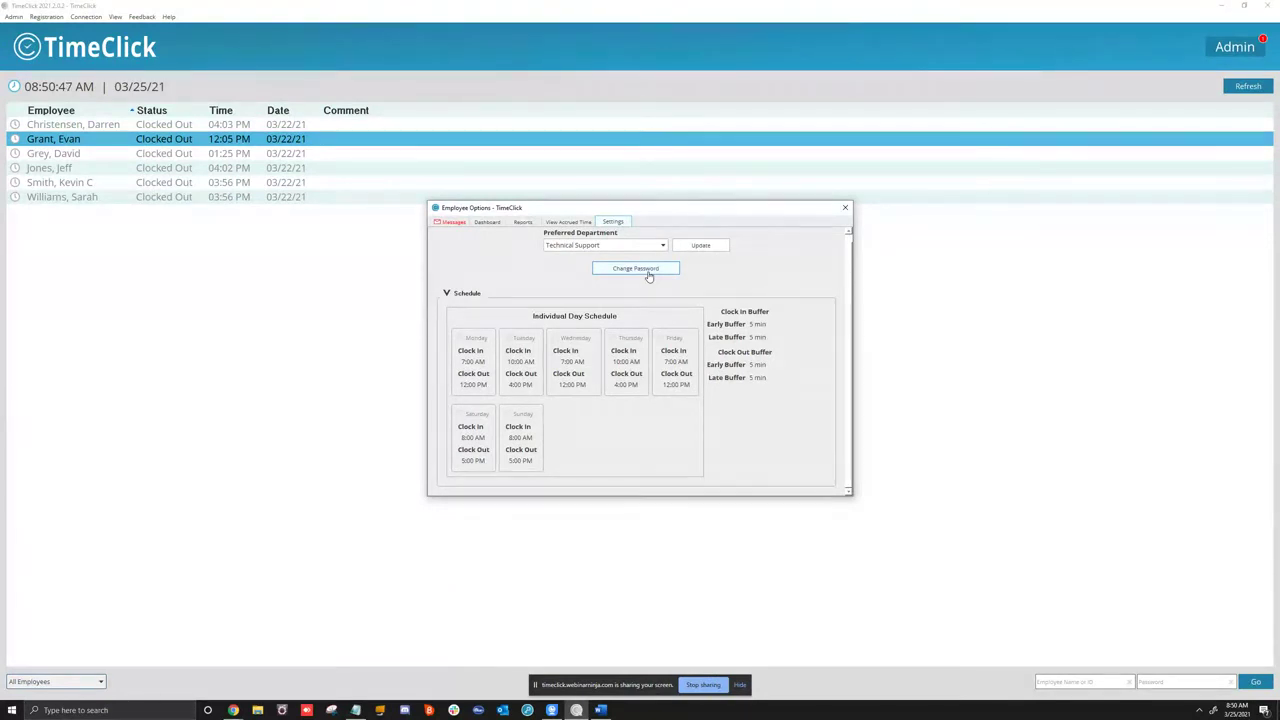
Close the employee's options, view and close the Admin Options window, and show the admin launch choices
left_click(845, 208)
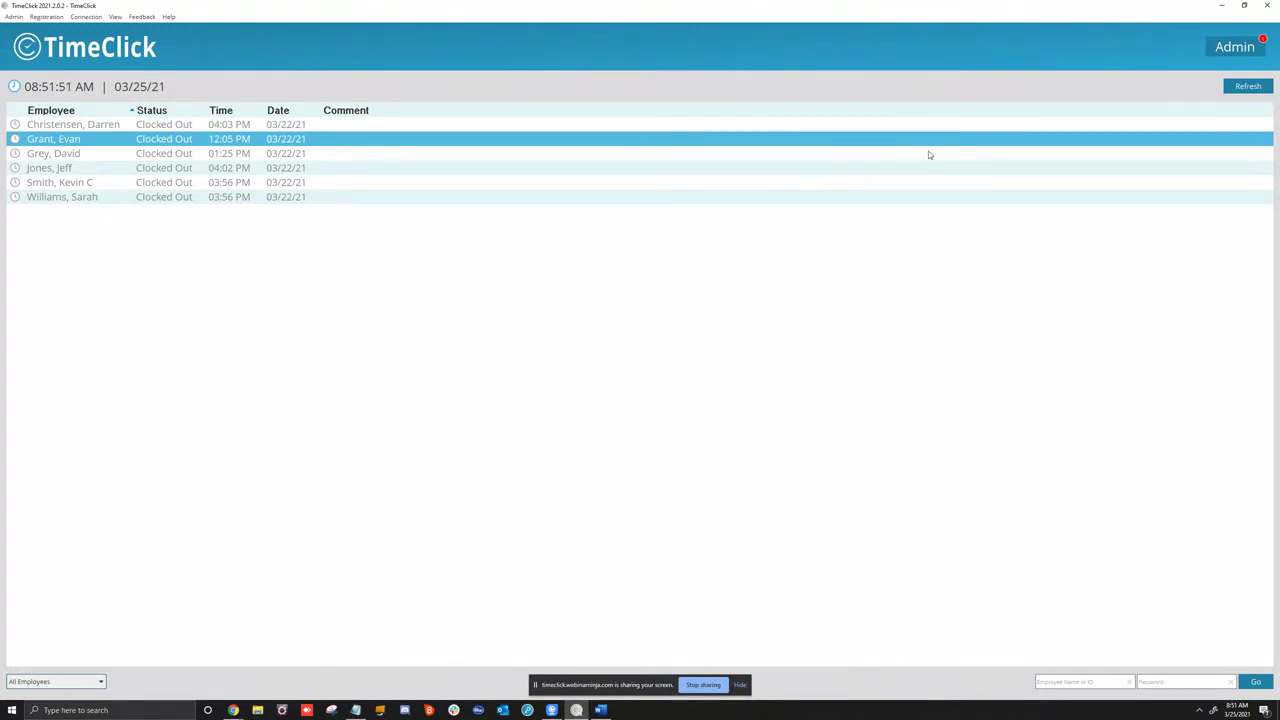
left_click(1212, 48)
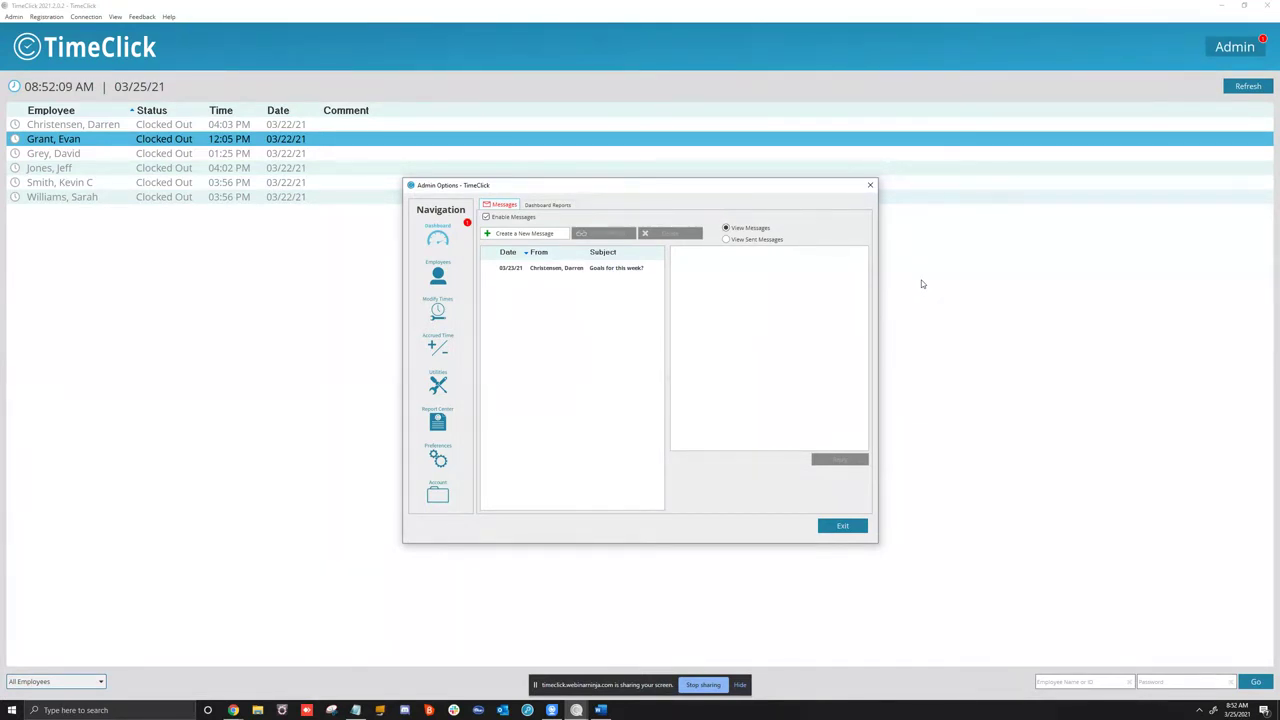
left_click(869, 185)
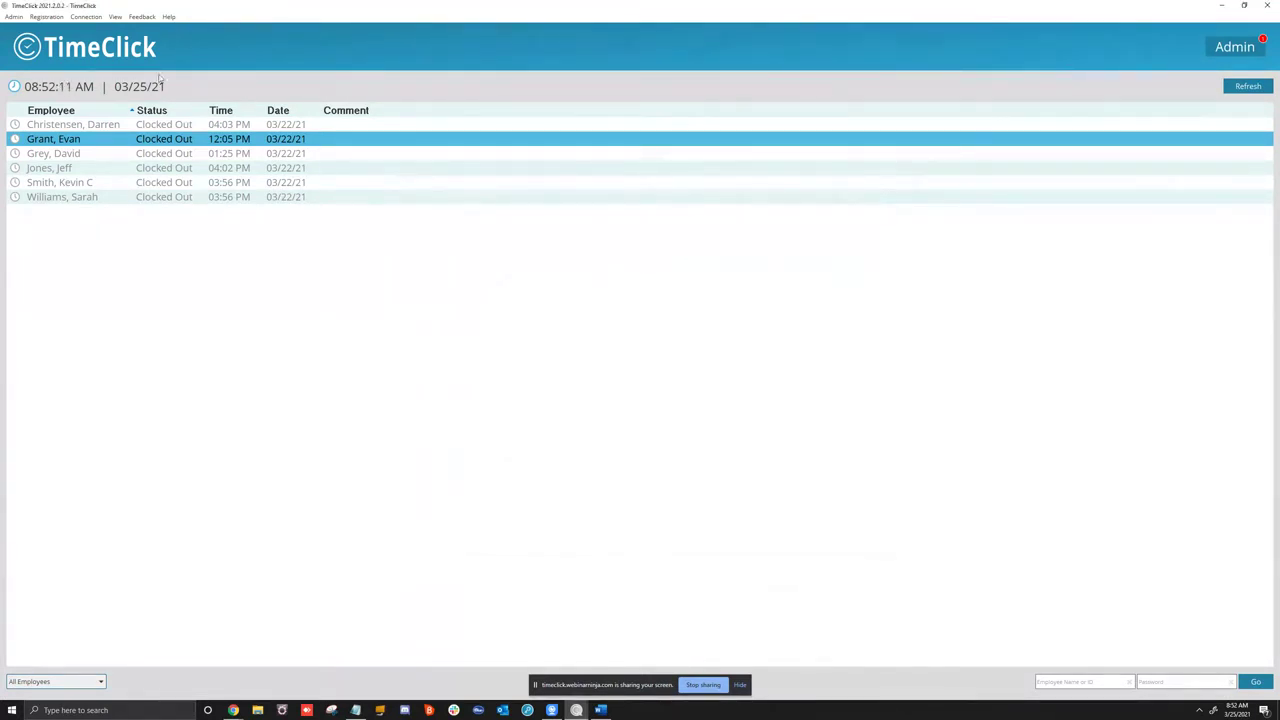
left_click(10, 17)
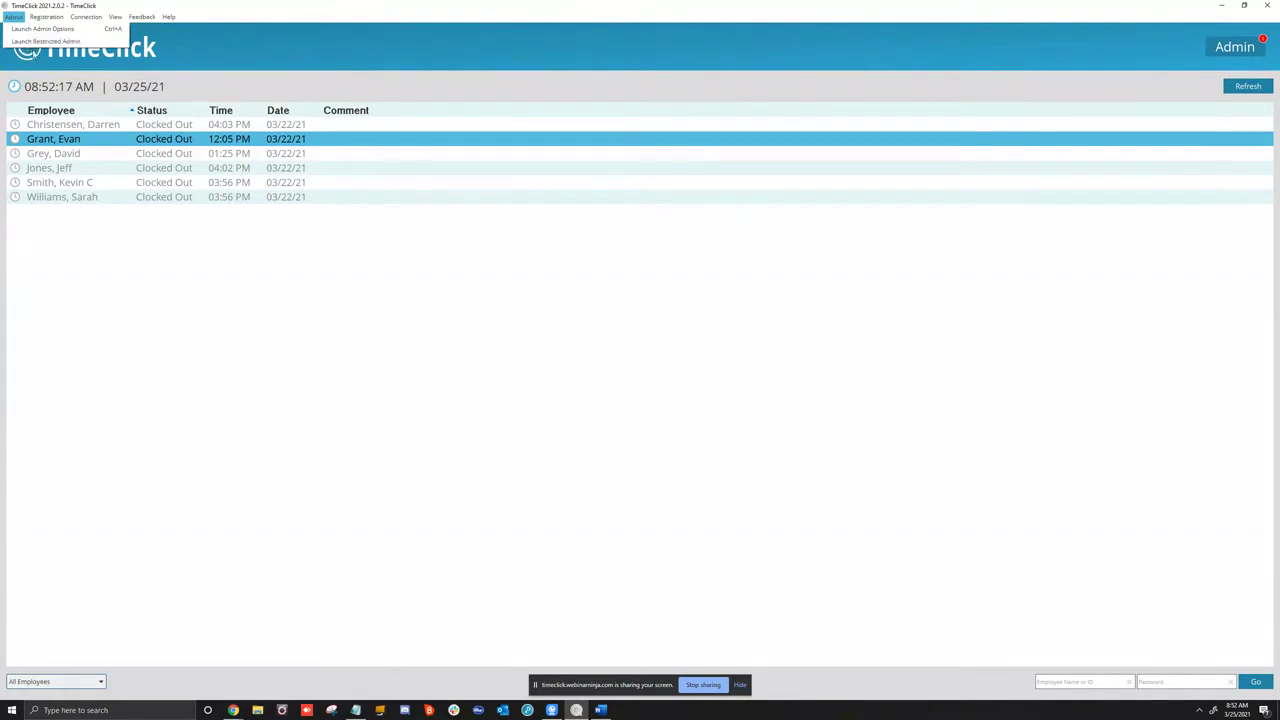
Launch the first listed employee's options from their clock menu, view the messages, and close the options
left_click(235, 127)
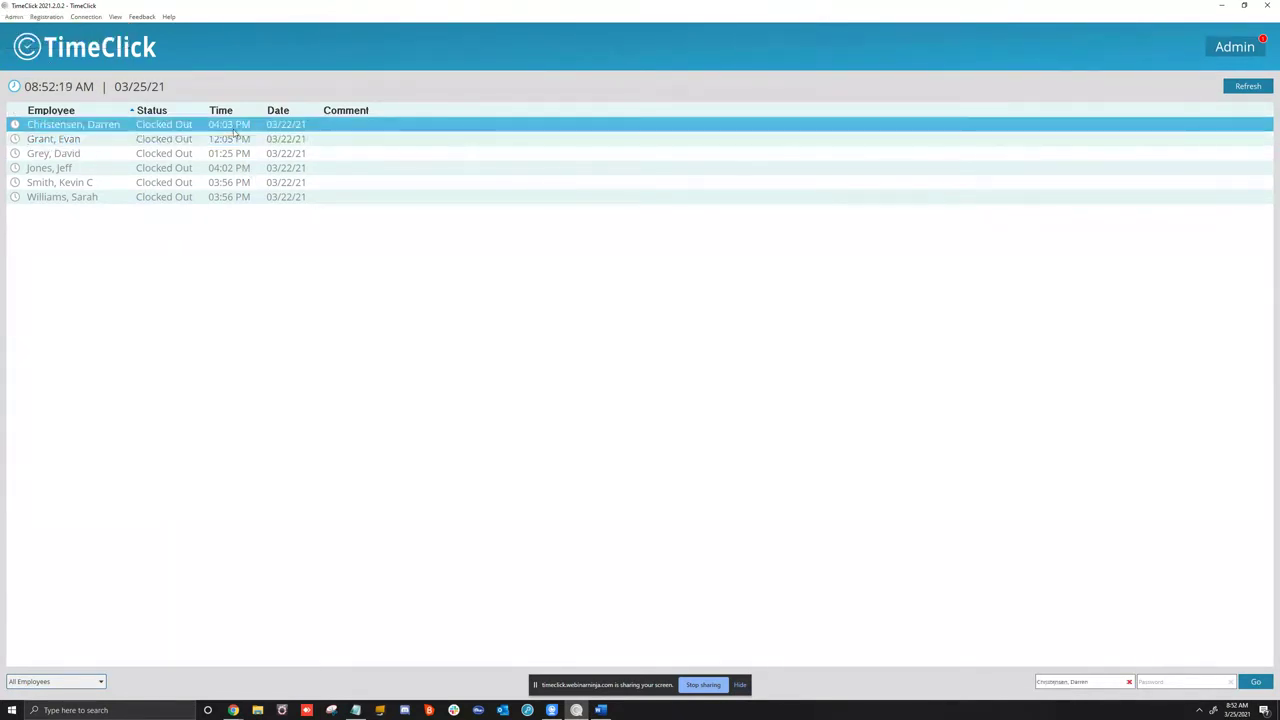
double_click(235, 127)
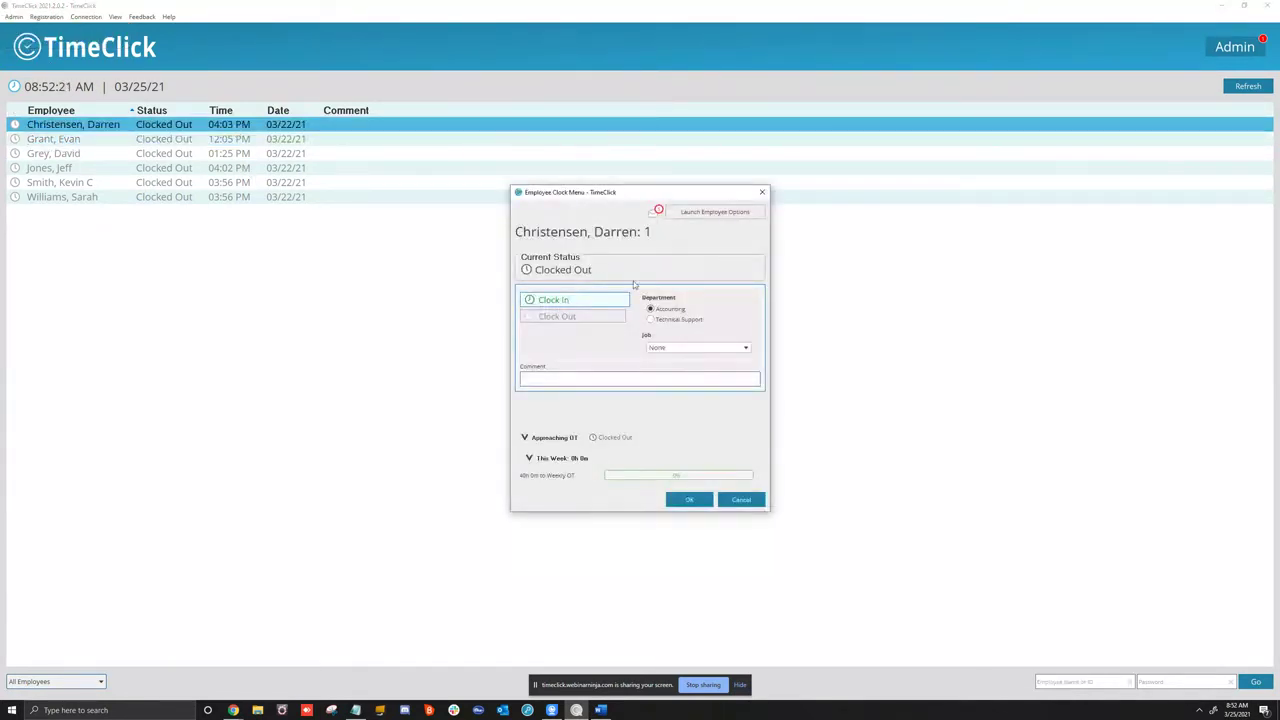
left_click(712, 215)
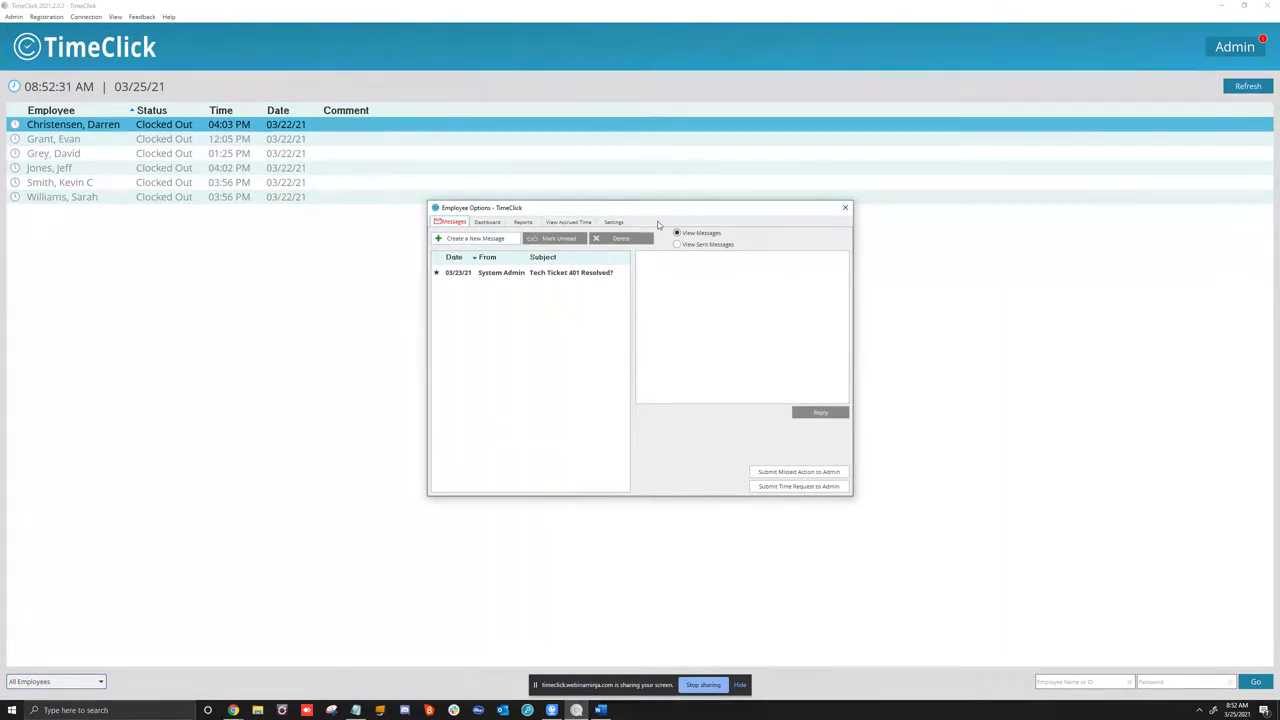
left_click(845, 207)
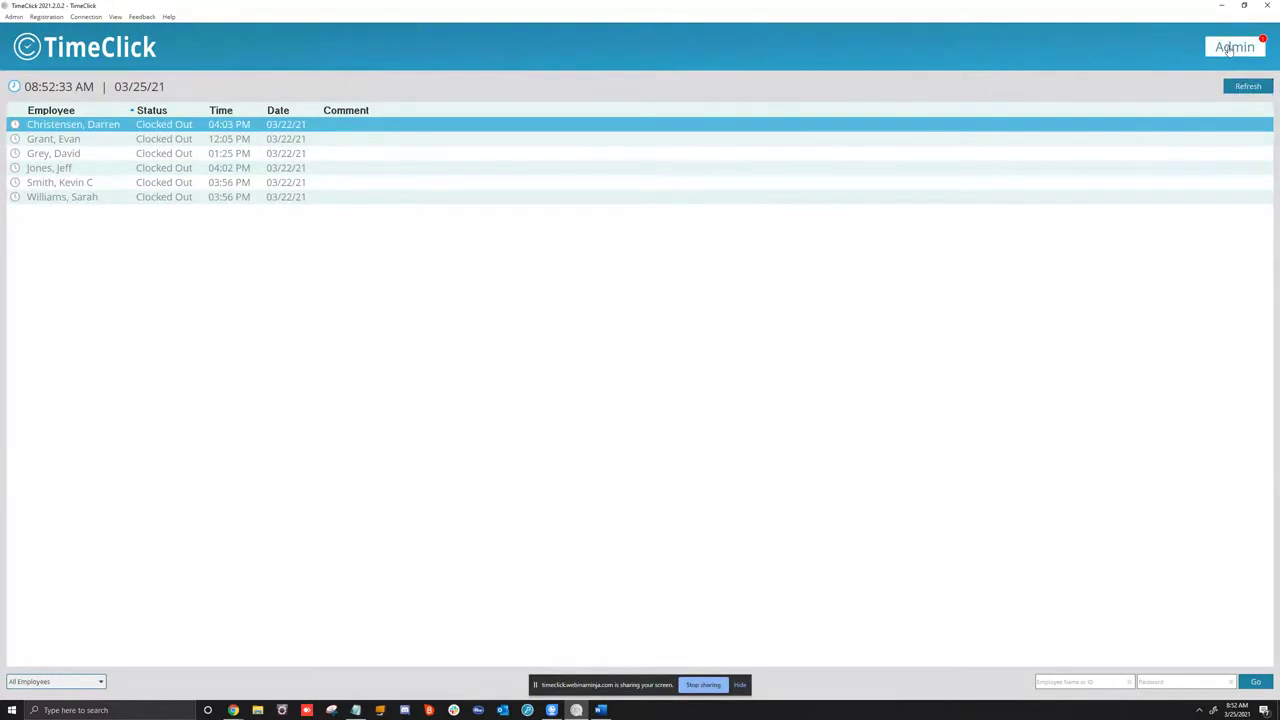
Open Admin Options and view the Hours Report settings in the Report Center
left_click(1229, 50)
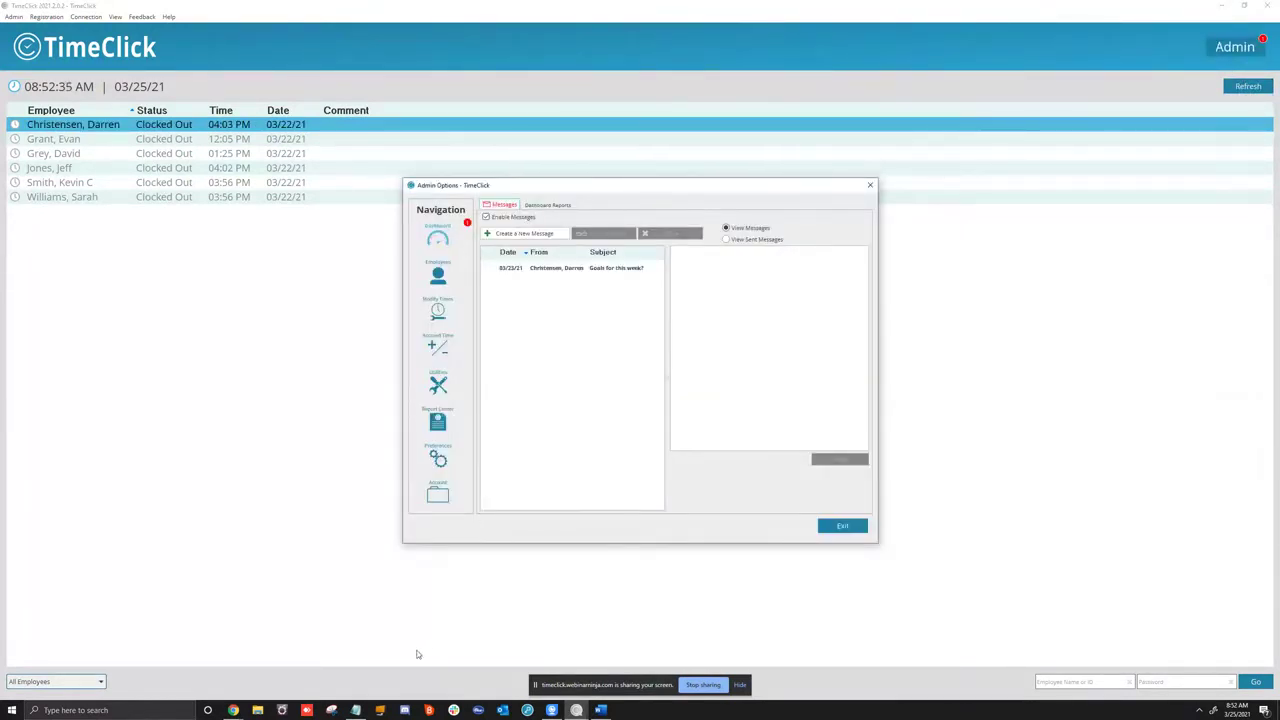
left_click(355, 710)
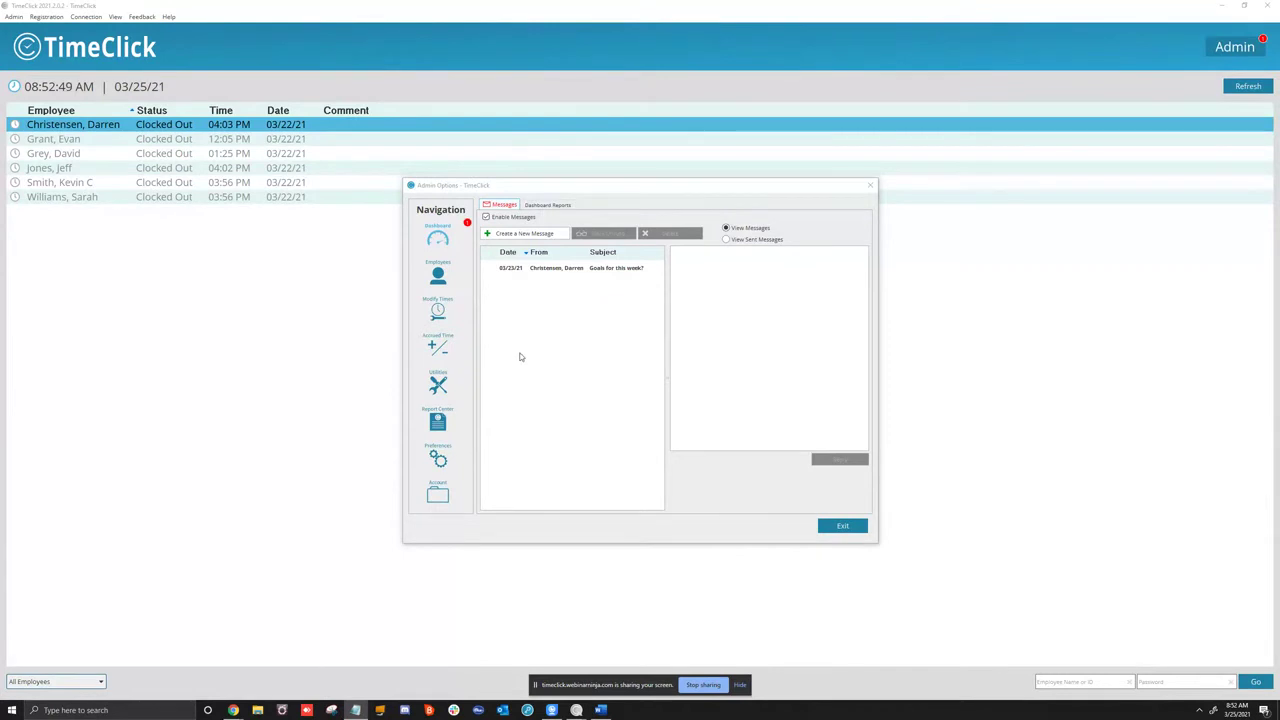
left_click(440, 424)
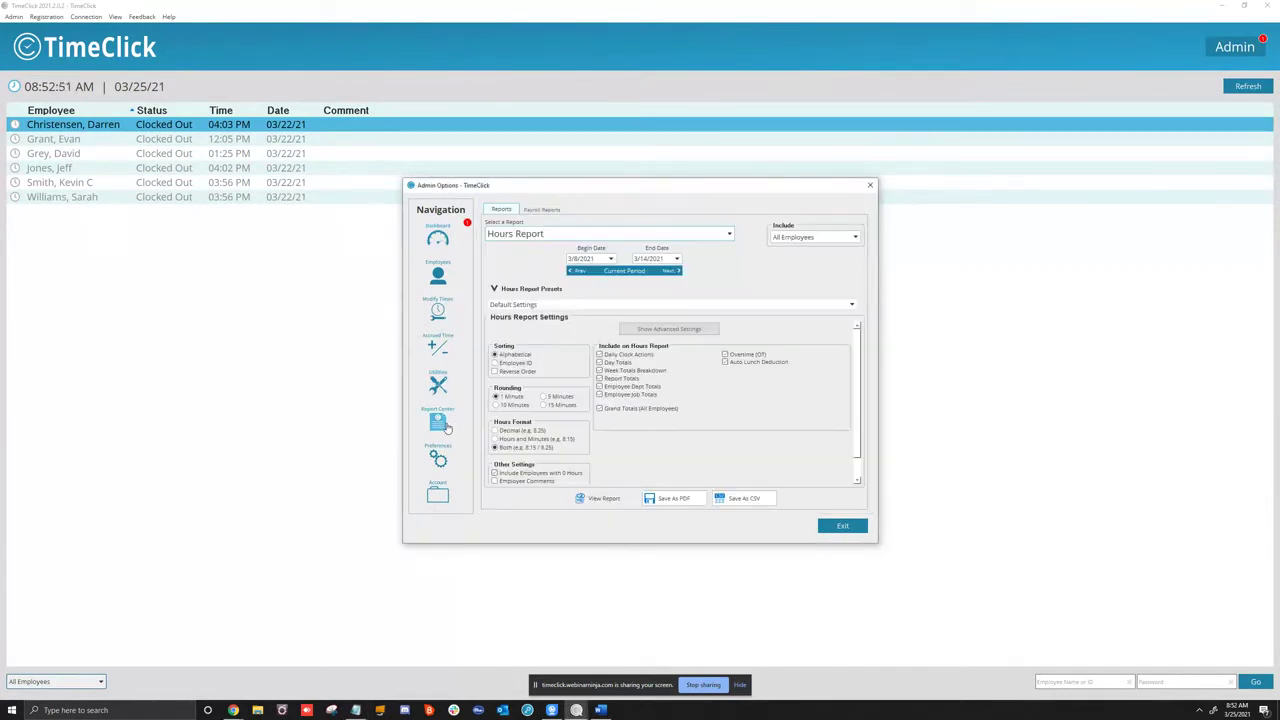
Read the "Goals for this week?" message on the admin dashboard and examine the reply's recipient choices, closing the reply unsent
left_click(436, 240)
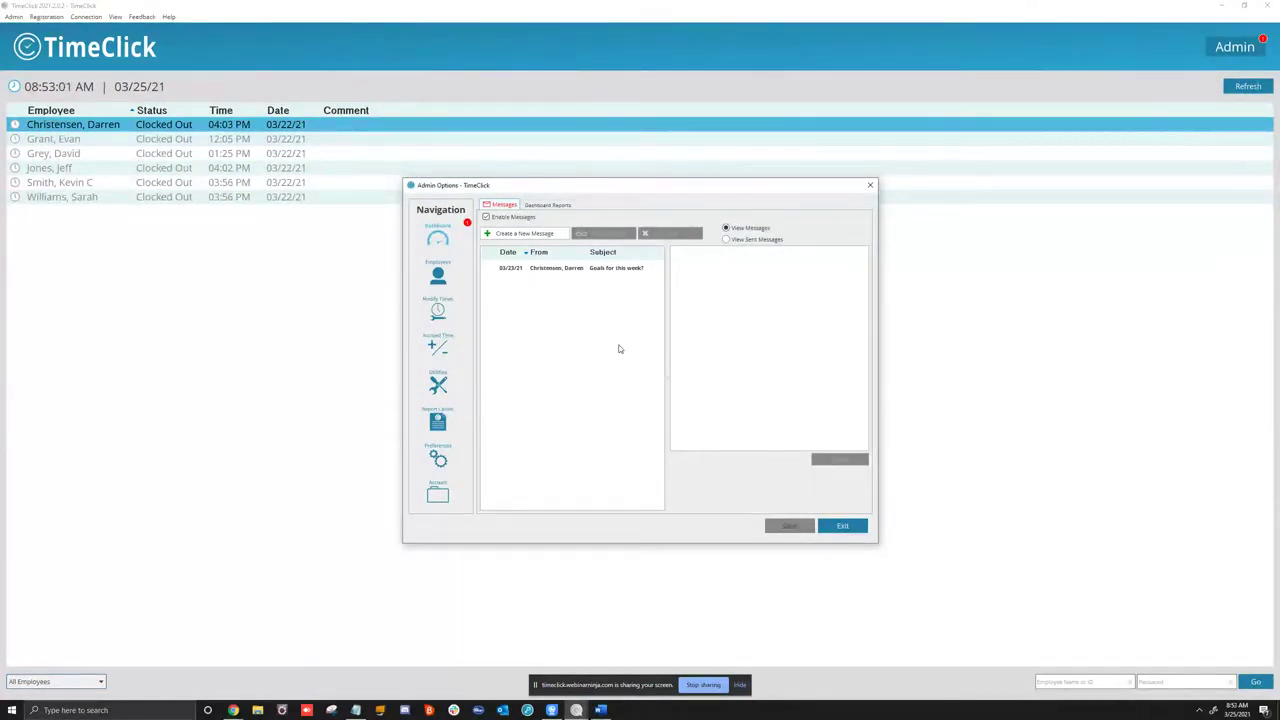
left_click(545, 270)
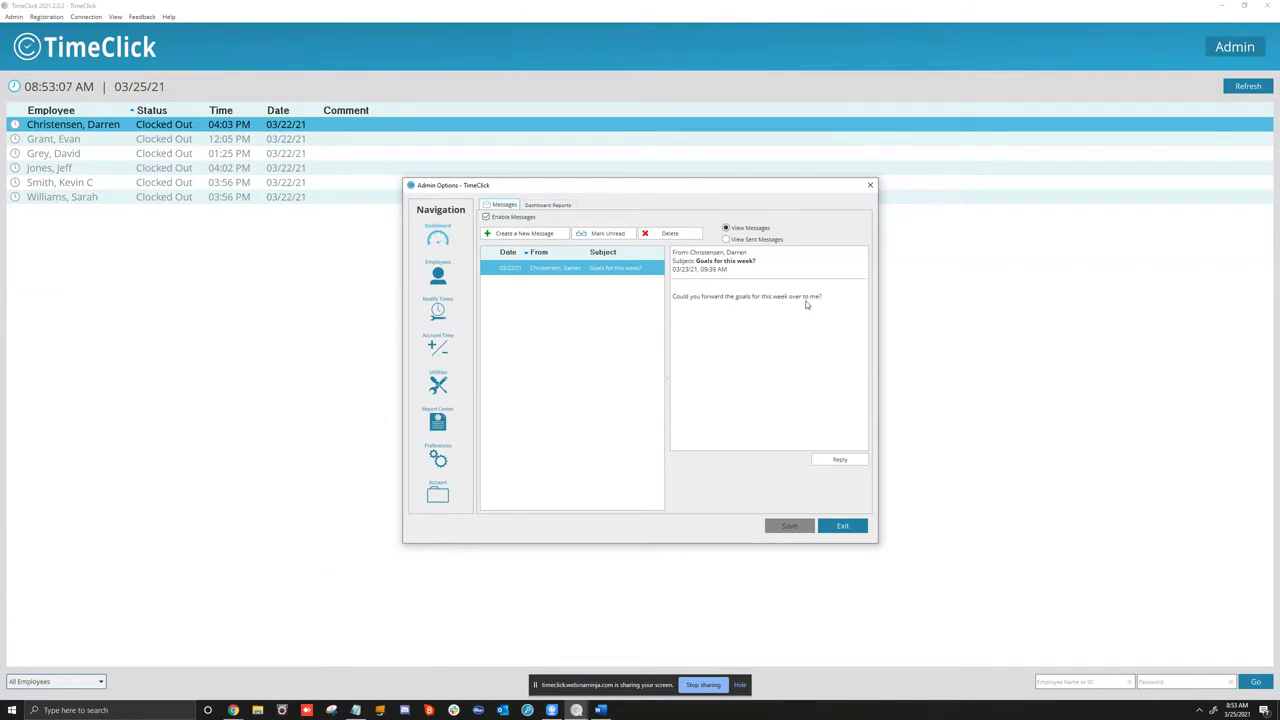
left_click(843, 460)
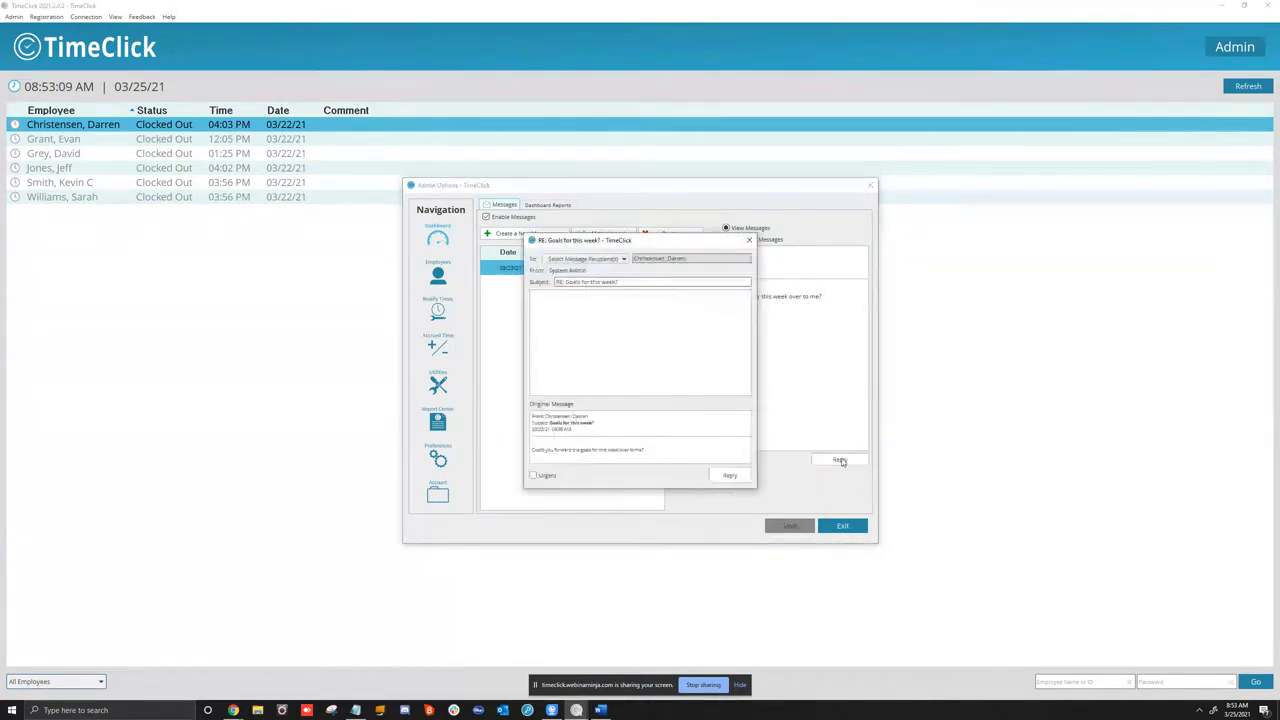
left_click(617, 260)
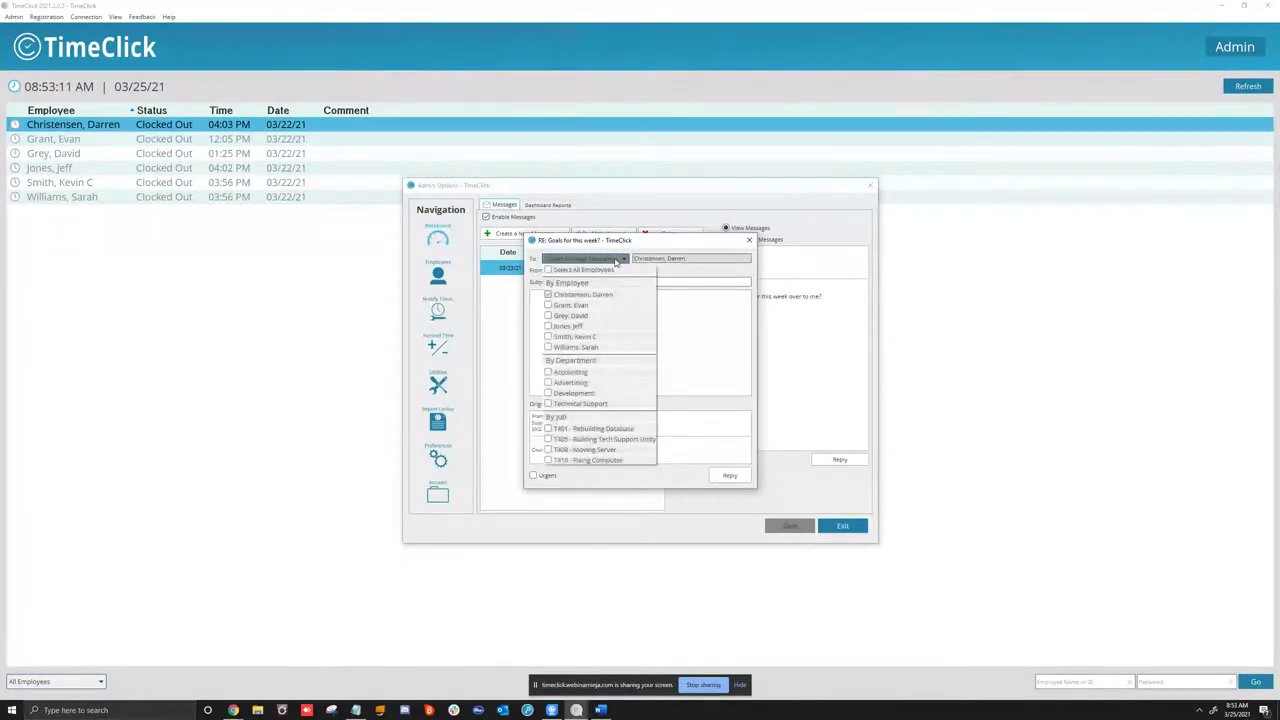
left_click(710, 358)
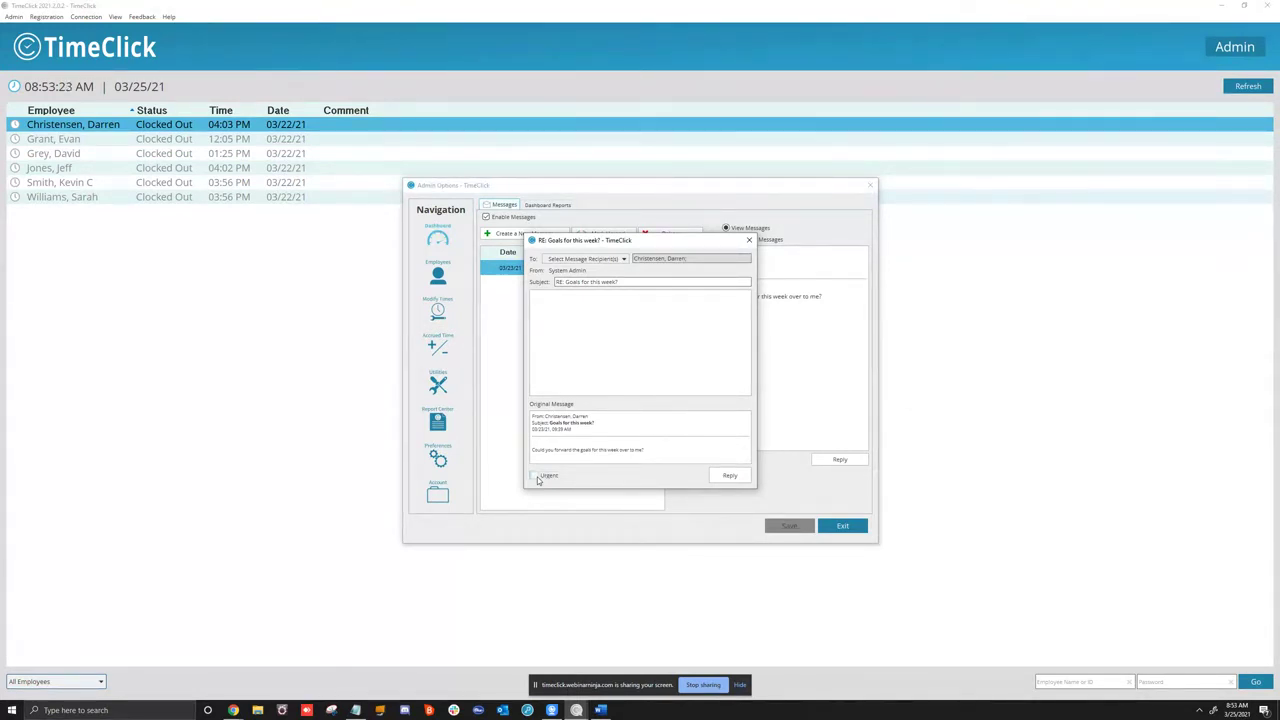
left_click(749, 240)
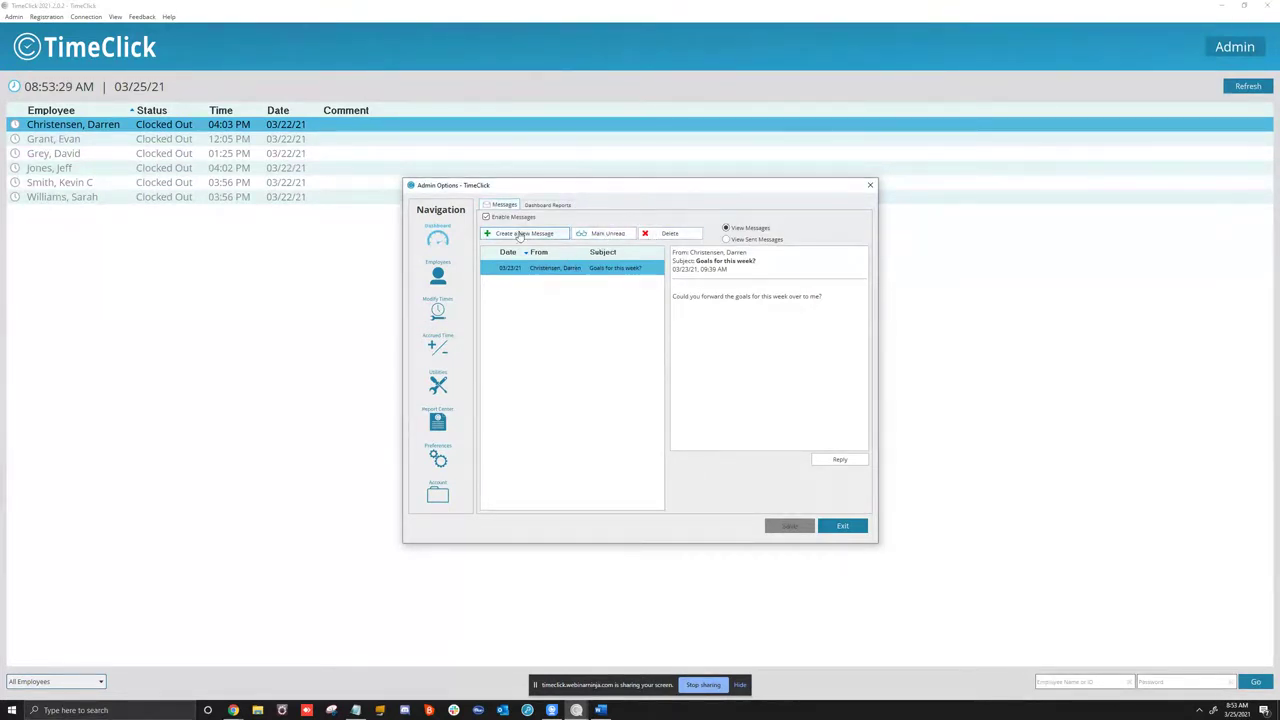
Generate the dashboard report for 3/22/2021 to 3/28/2021 and examine each employee's approaching overtime
left_click(547, 205)
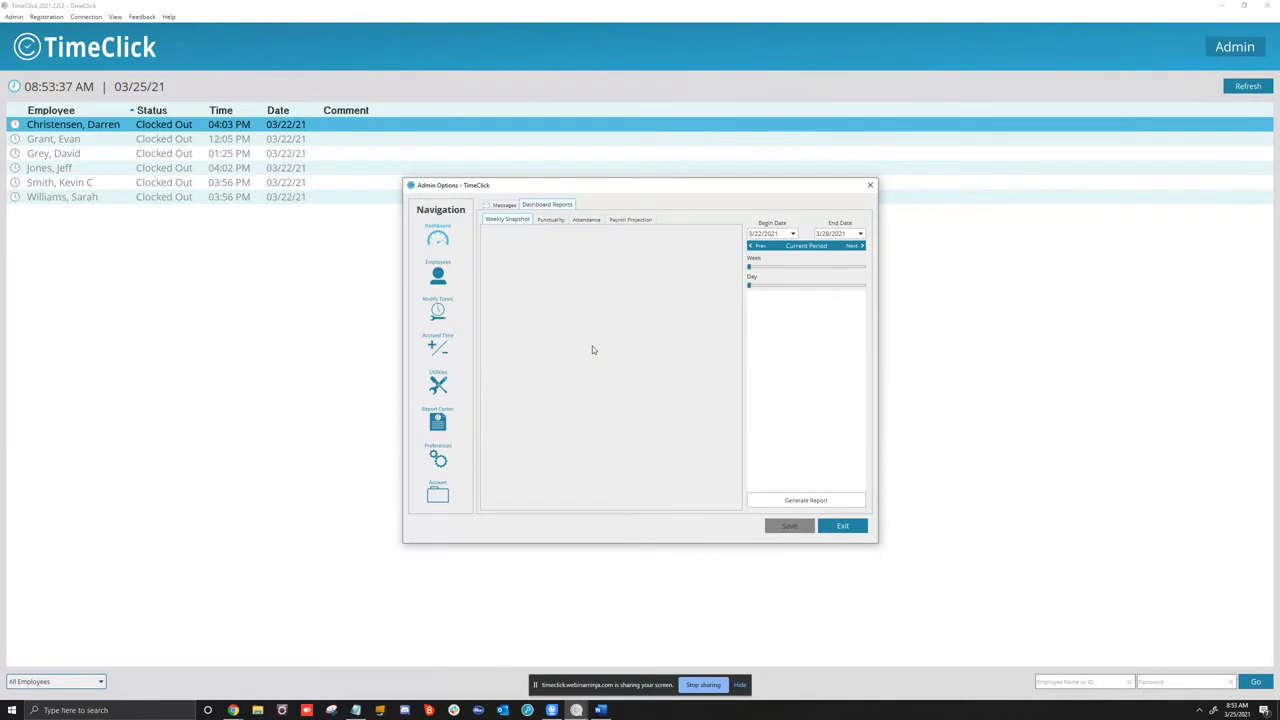
left_click(808, 500)
scroll(646, 364, "down", 2)
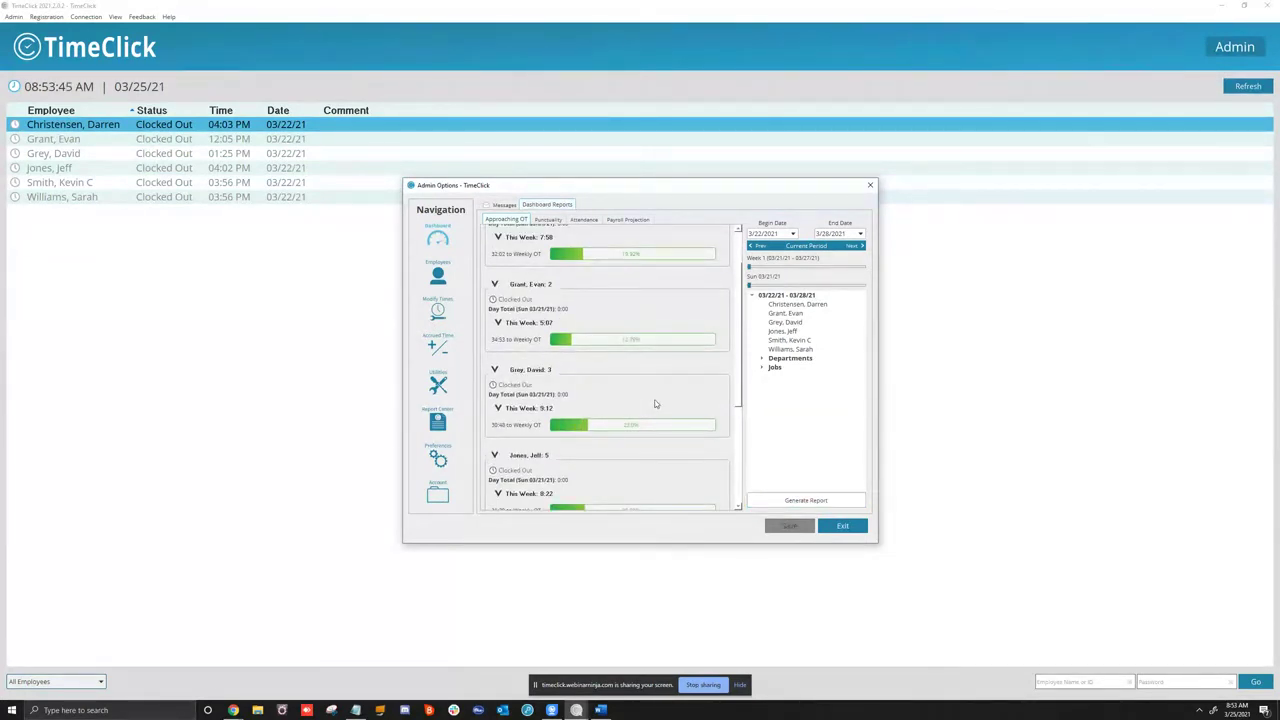
scroll(655, 404, "down", 3)
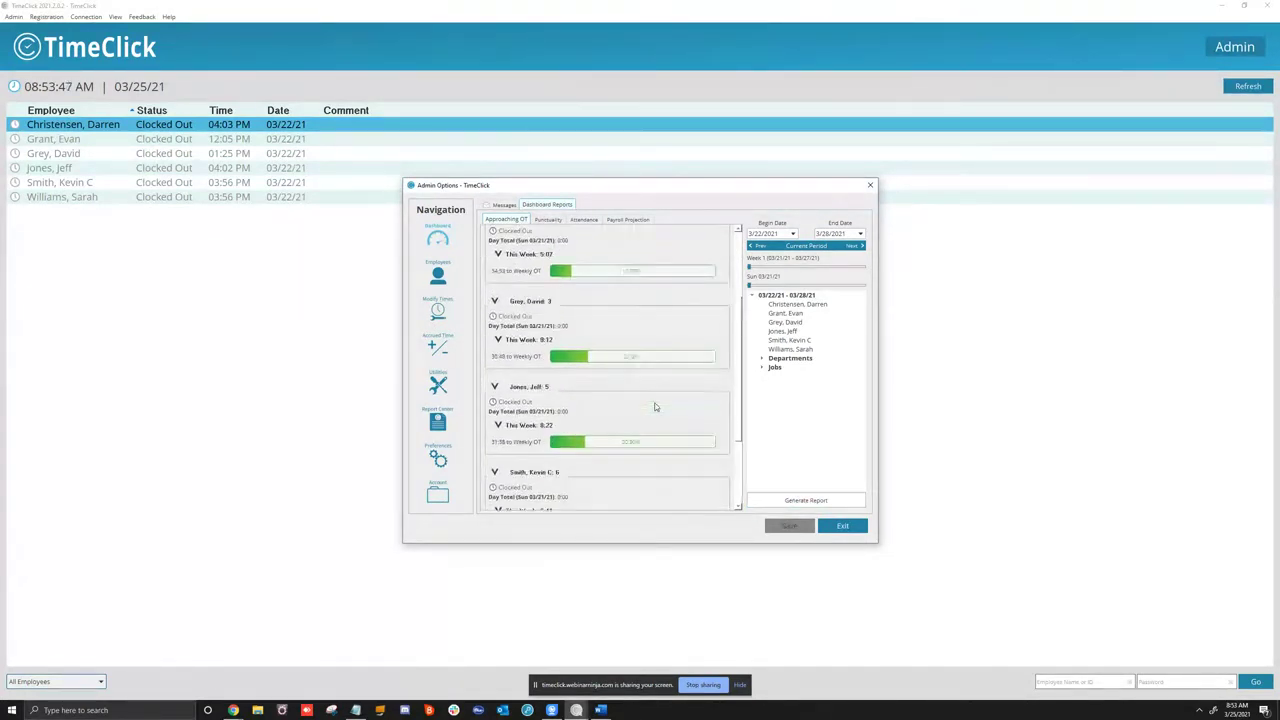
scroll(655, 406, "up", 5)
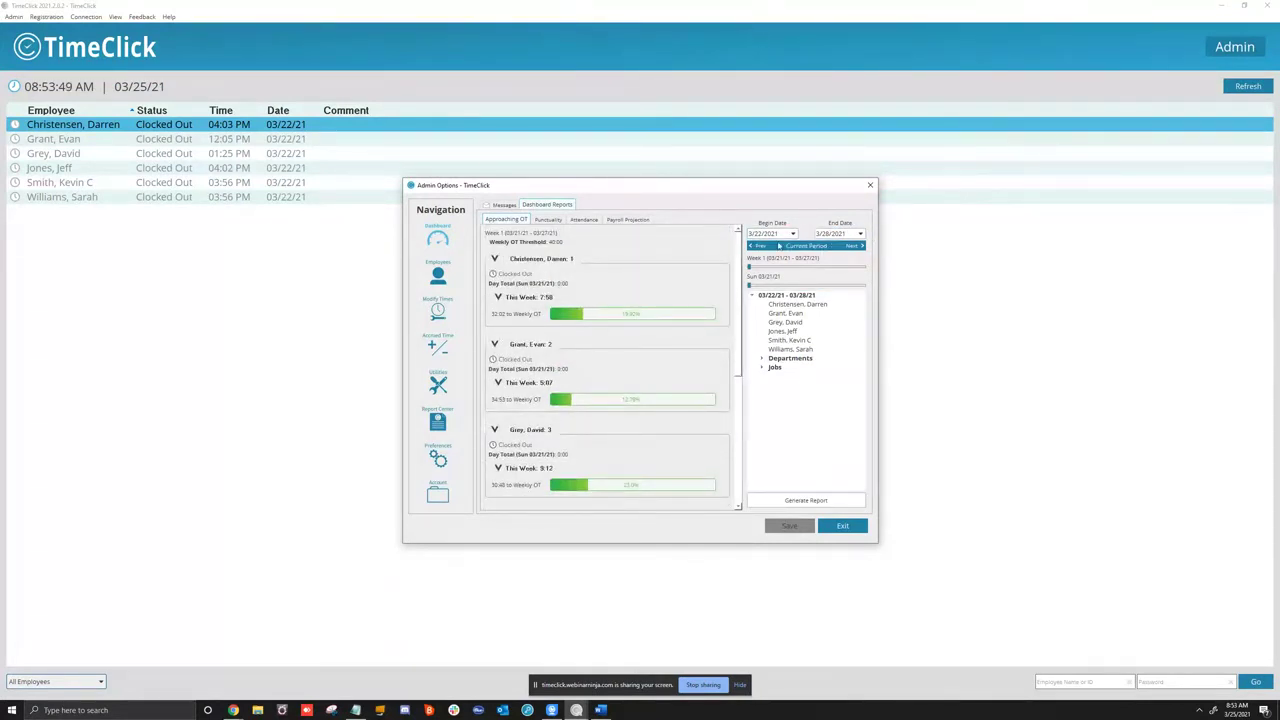
View the punctuality, attendance and payroll projection charts for all employees
left_click(546, 221)
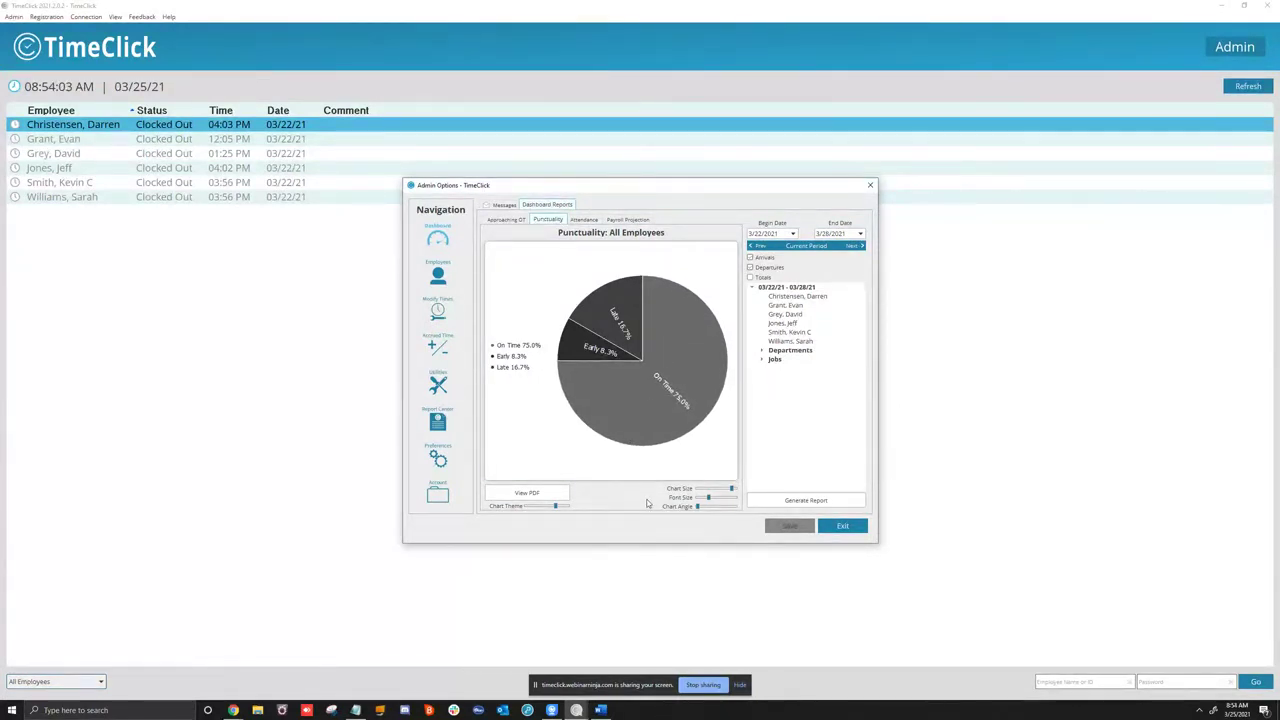
left_click(583, 220)
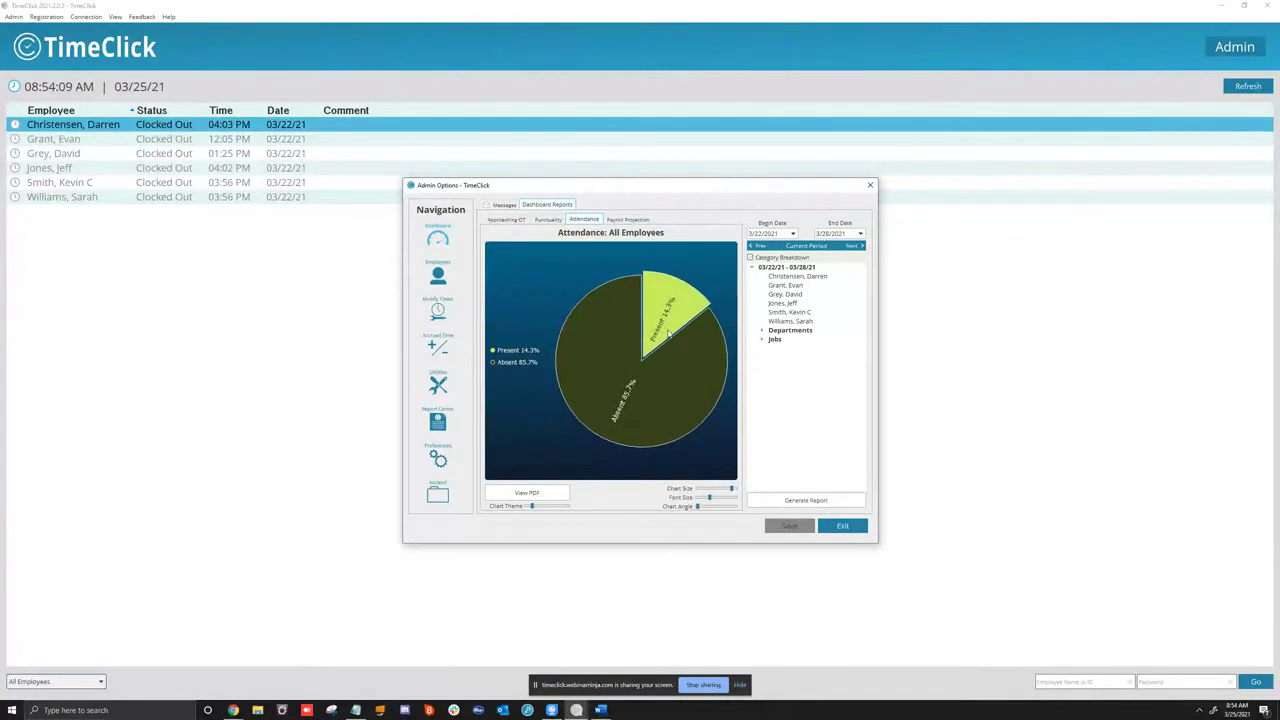
left_click(627, 219)
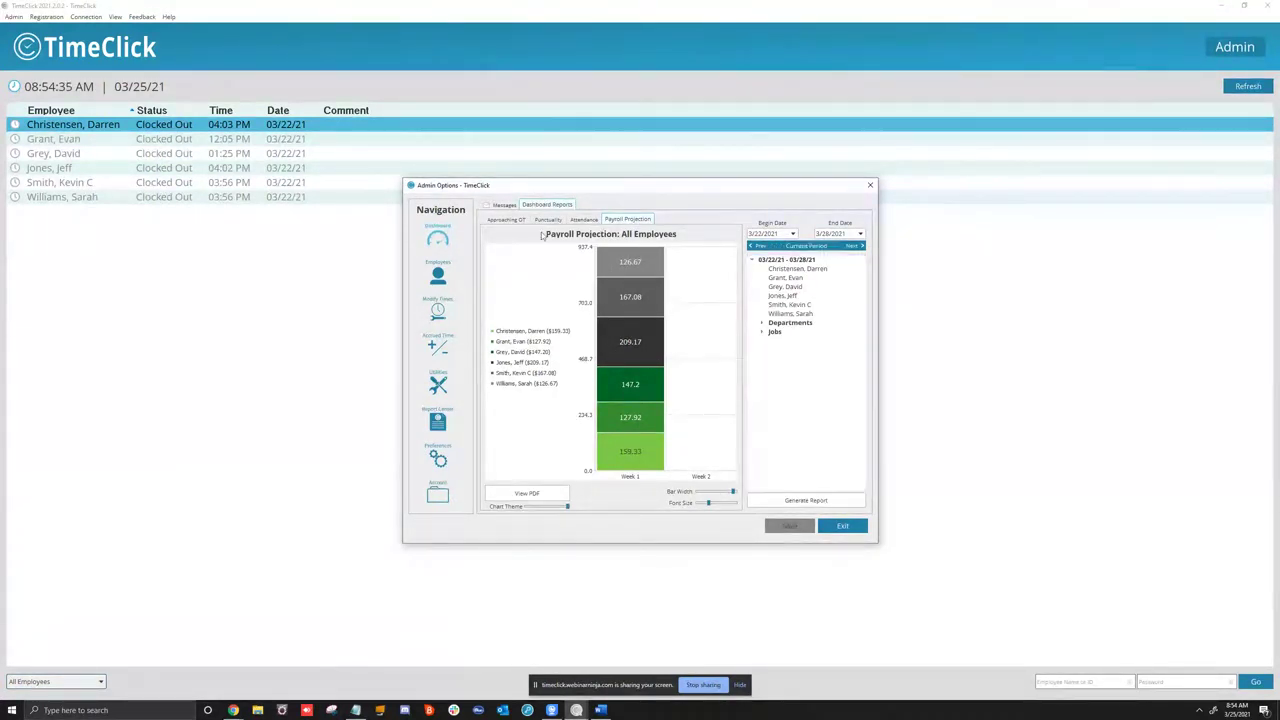
View the list of employee records, toggling the inclusion of terminated employees on and off
left_click(446, 276)
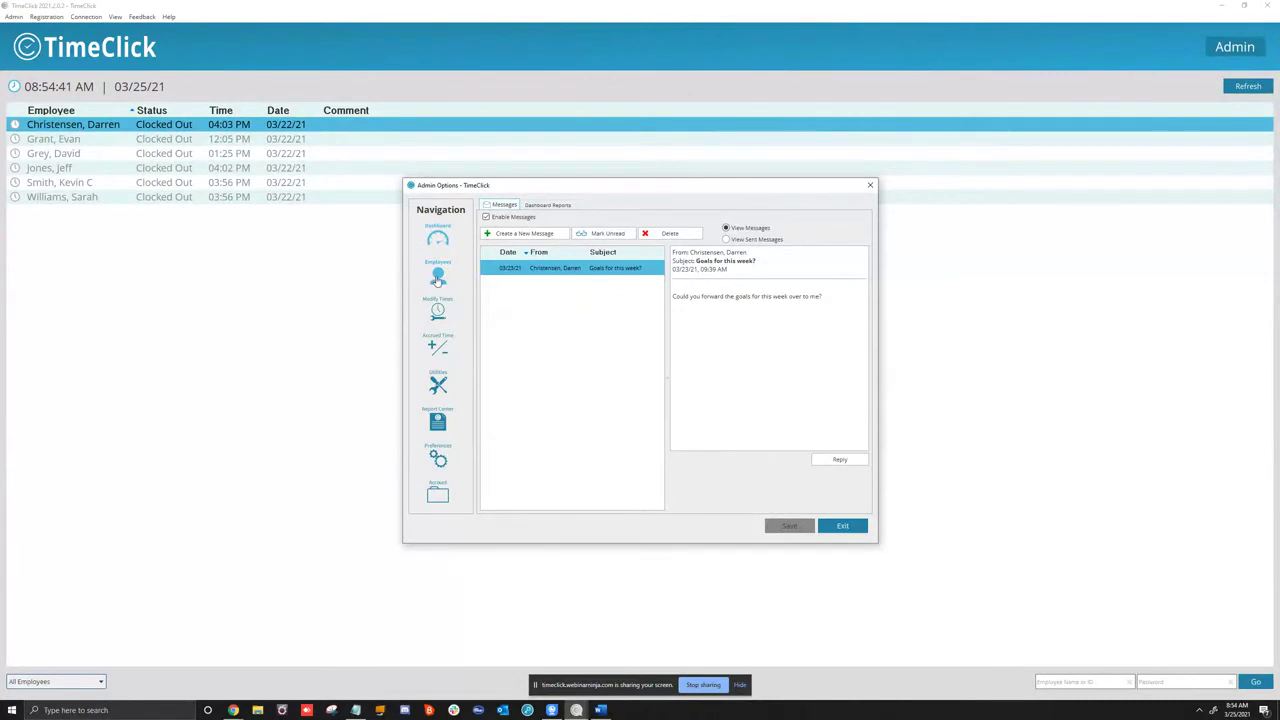
left_click(438, 281)
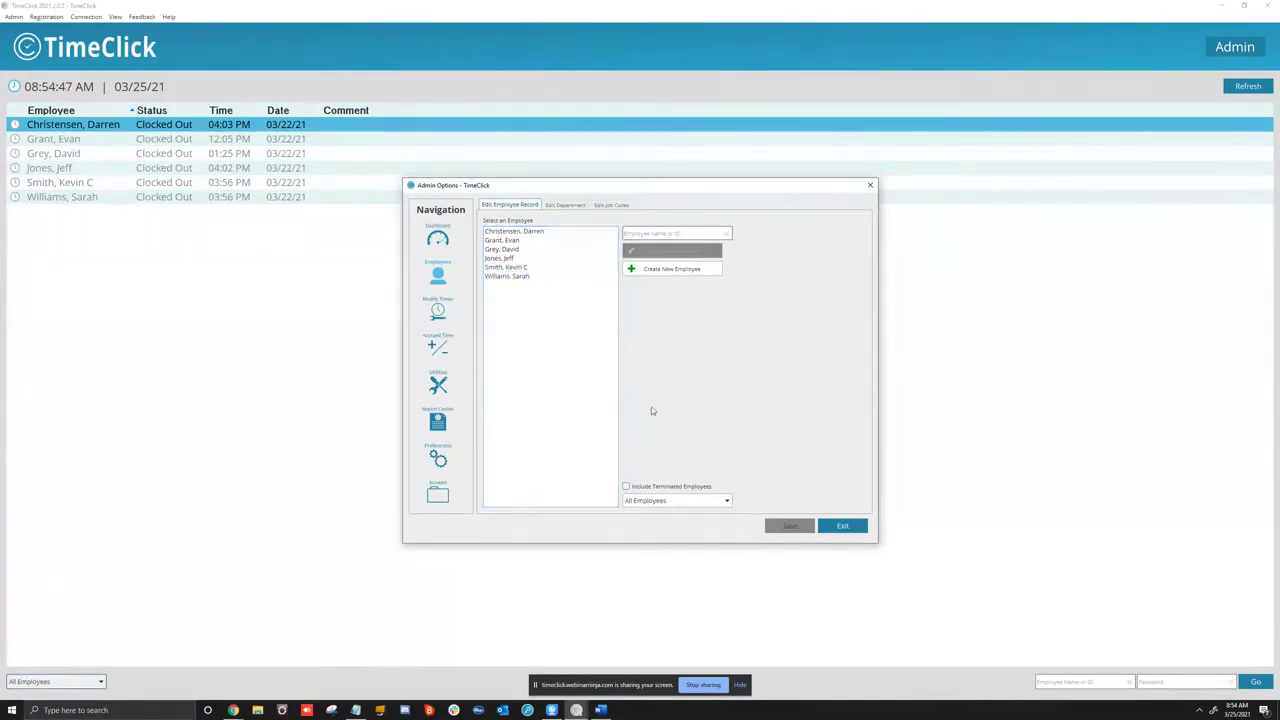
left_click(627, 487)
left_click(627, 487)
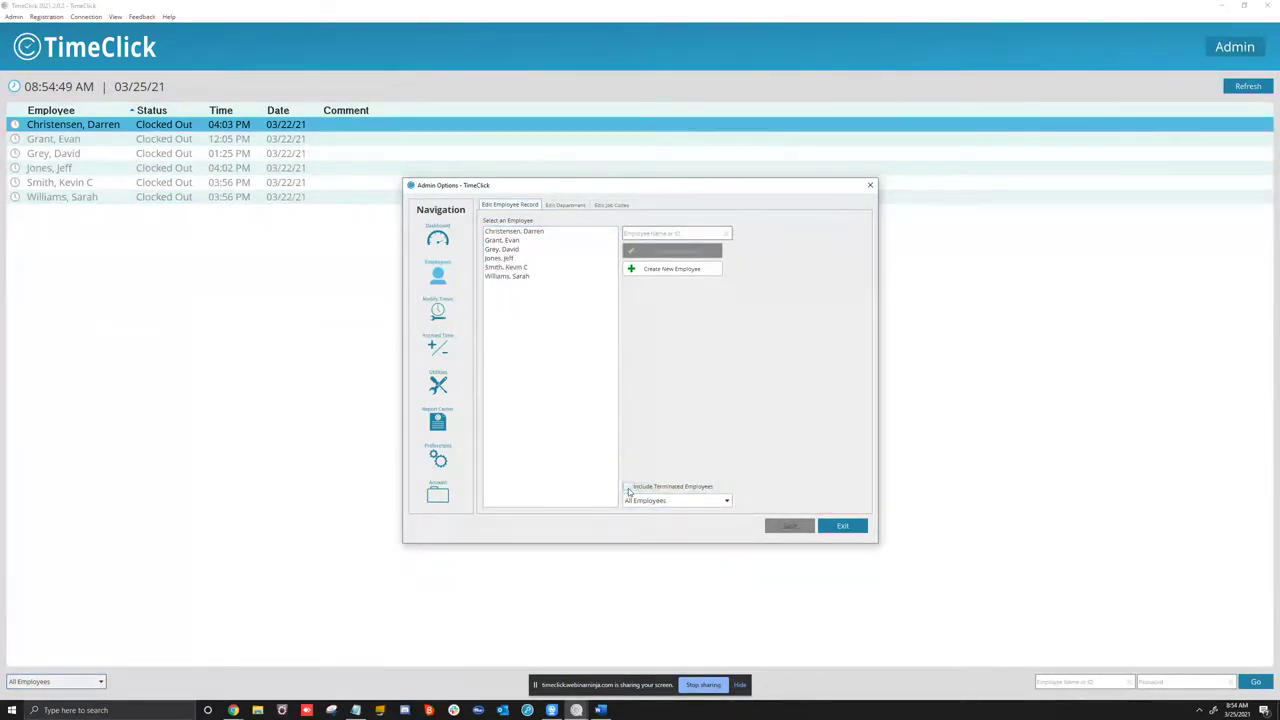
left_click(628, 489)
left_click(628, 489)
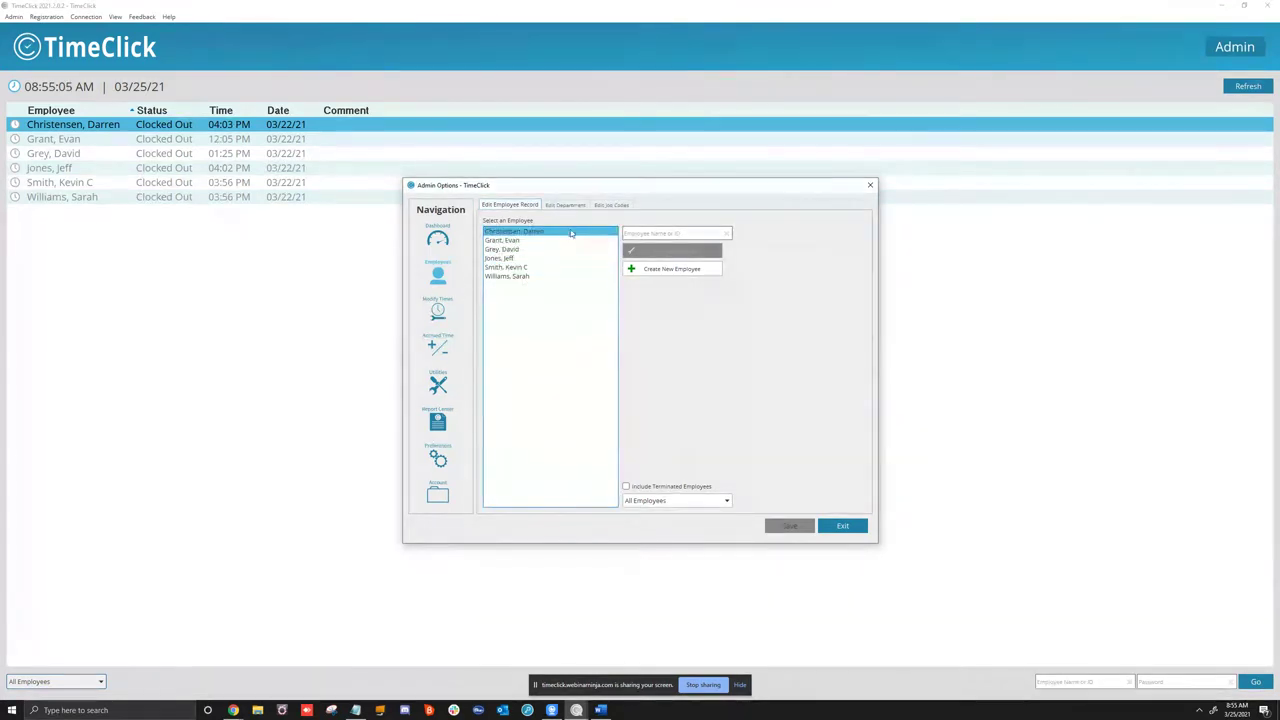
Open the first listed employee's record to review the employee information, departments and job codes, then cancel without changes
left_click(514, 231)
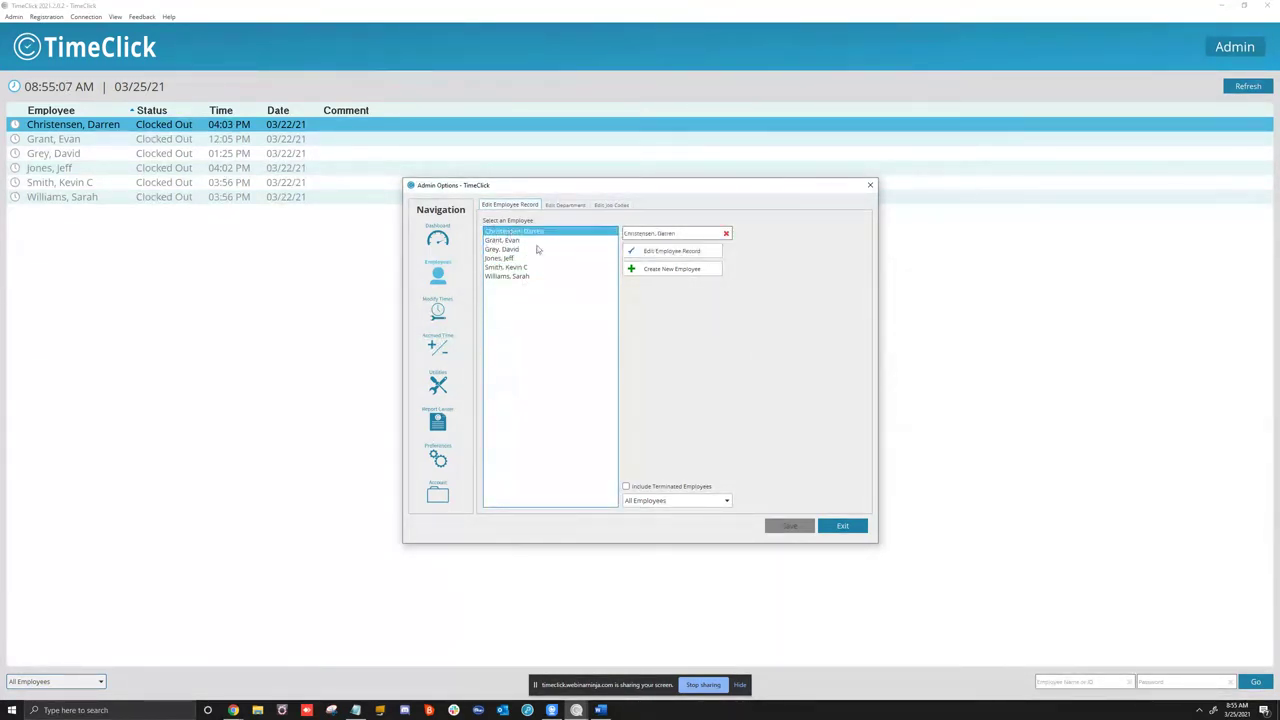
double_click(530, 232)
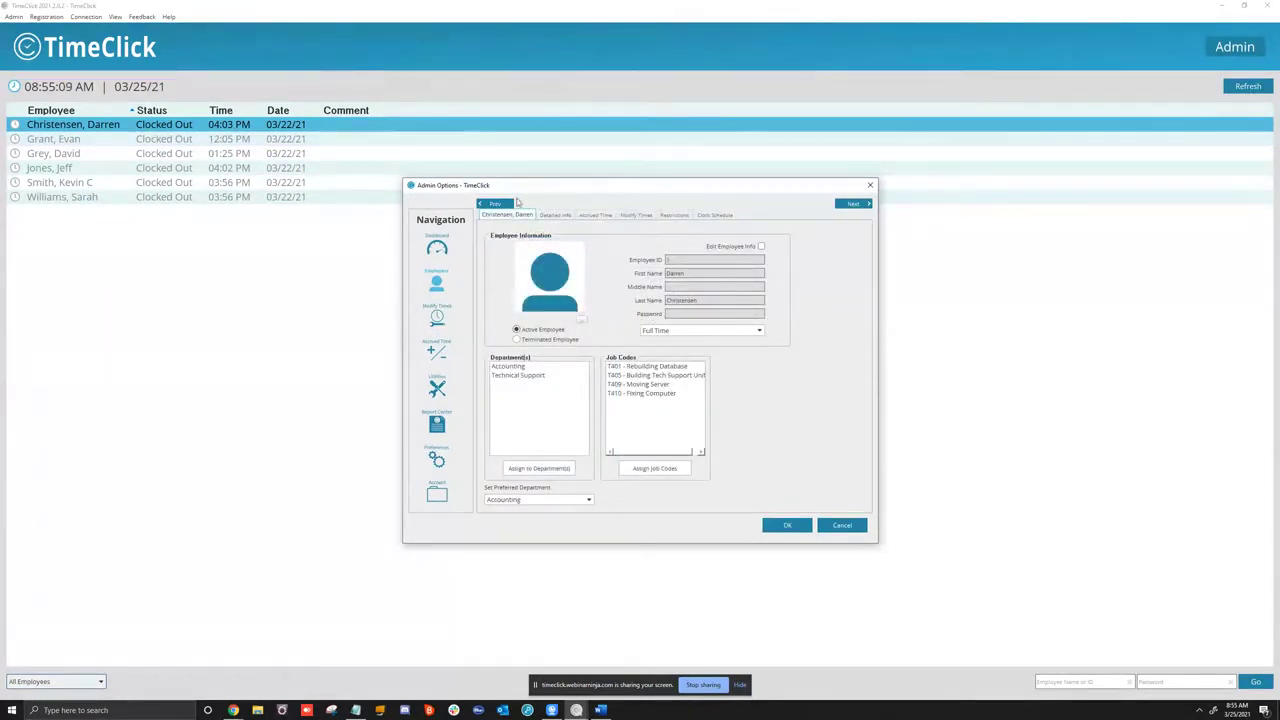
left_click(544, 368)
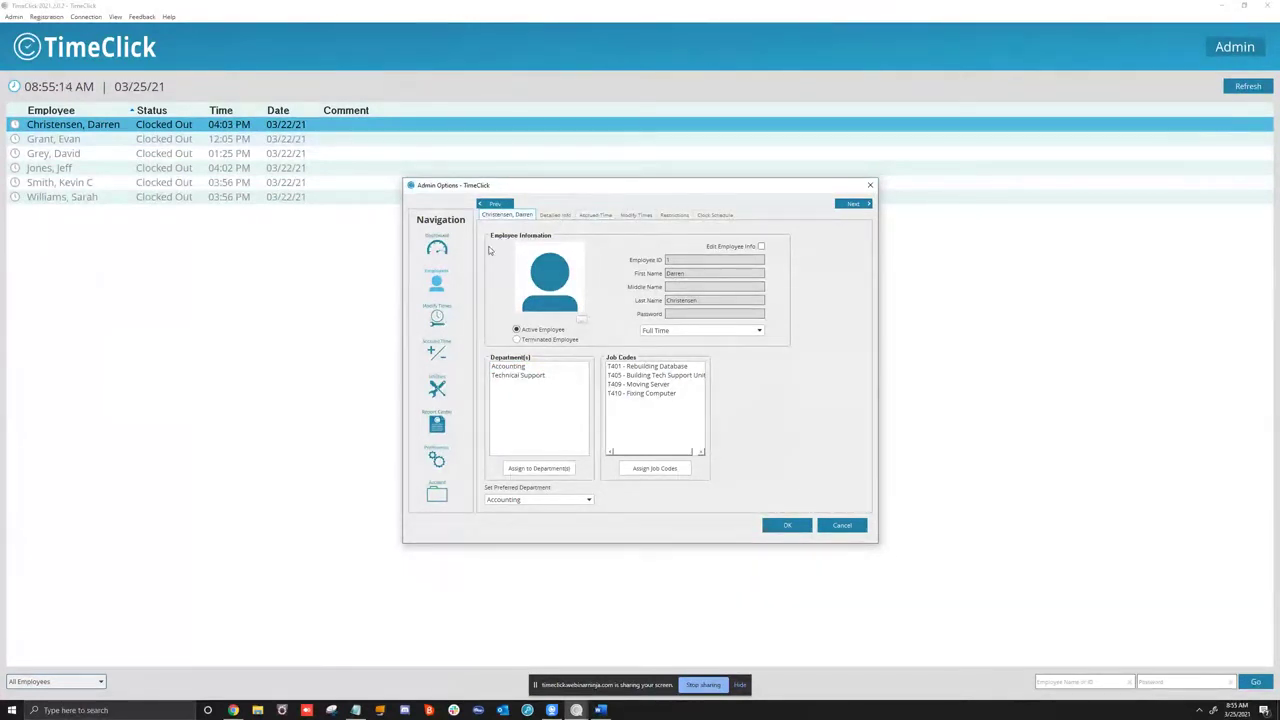
left_click(836, 527)
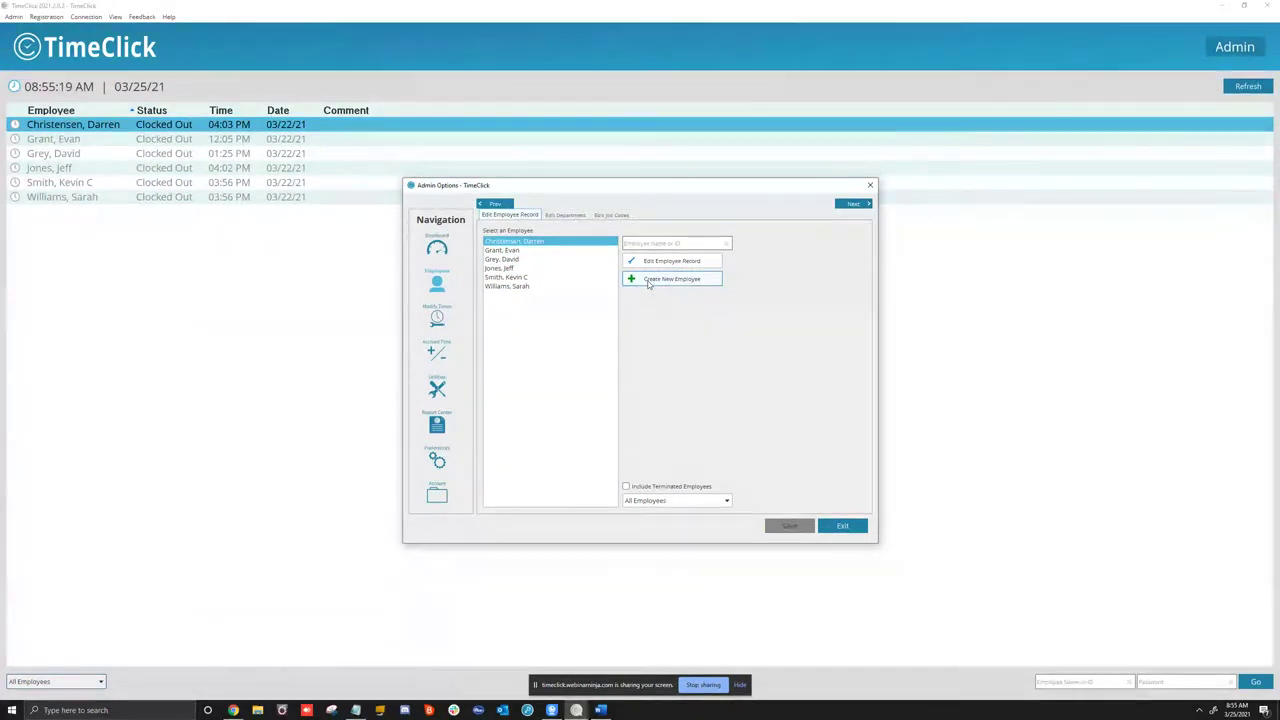
Review the department list, selecting Accounting, and view the list of job codes
left_click(570, 216)
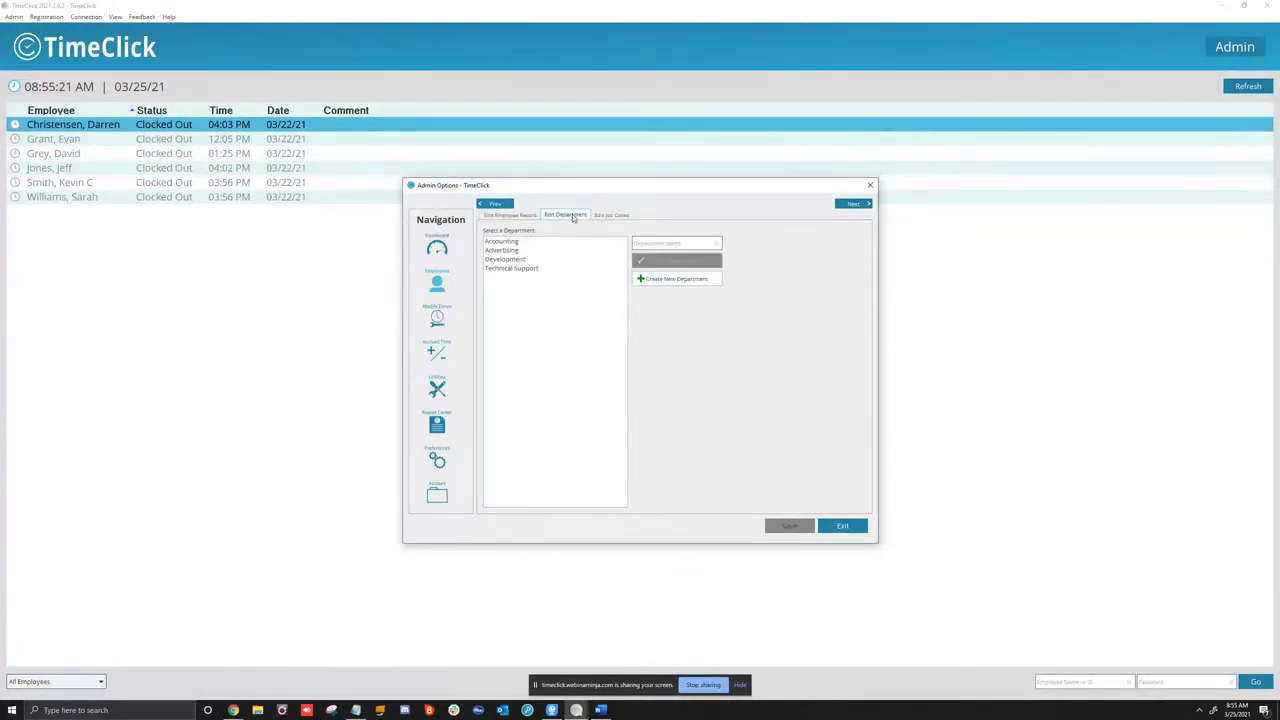
left_click(570, 243)
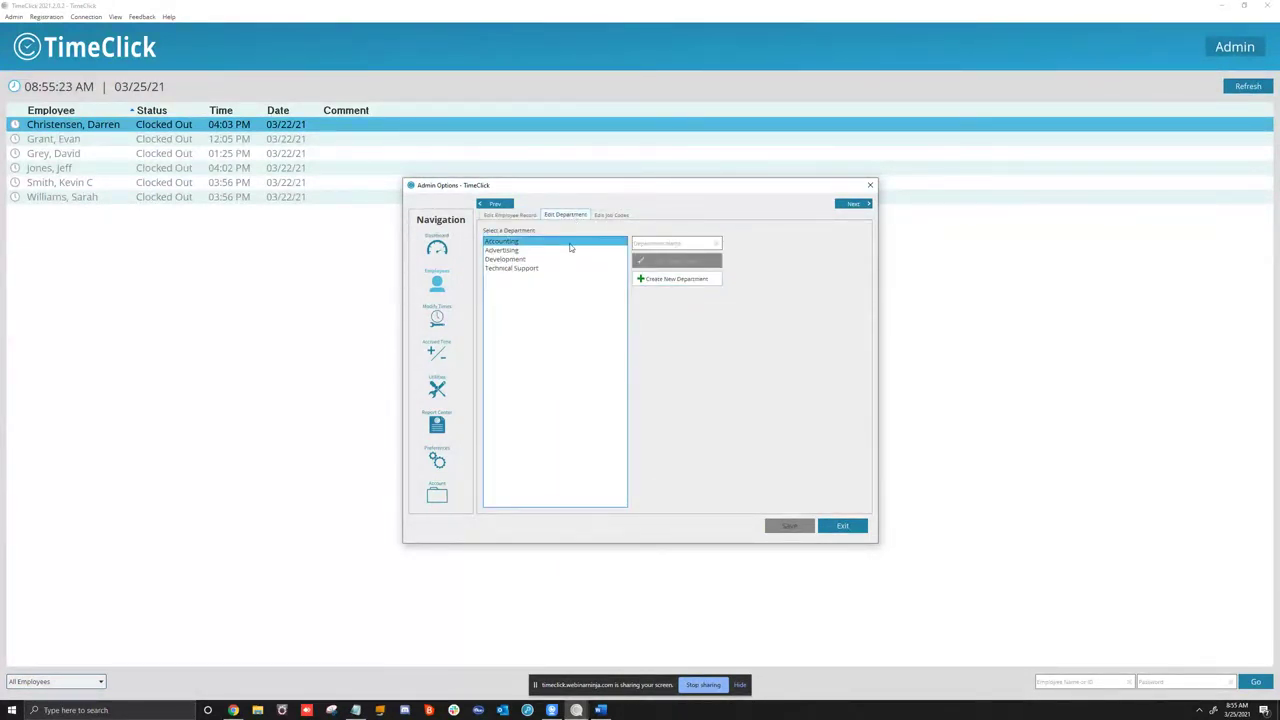
left_click(606, 216)
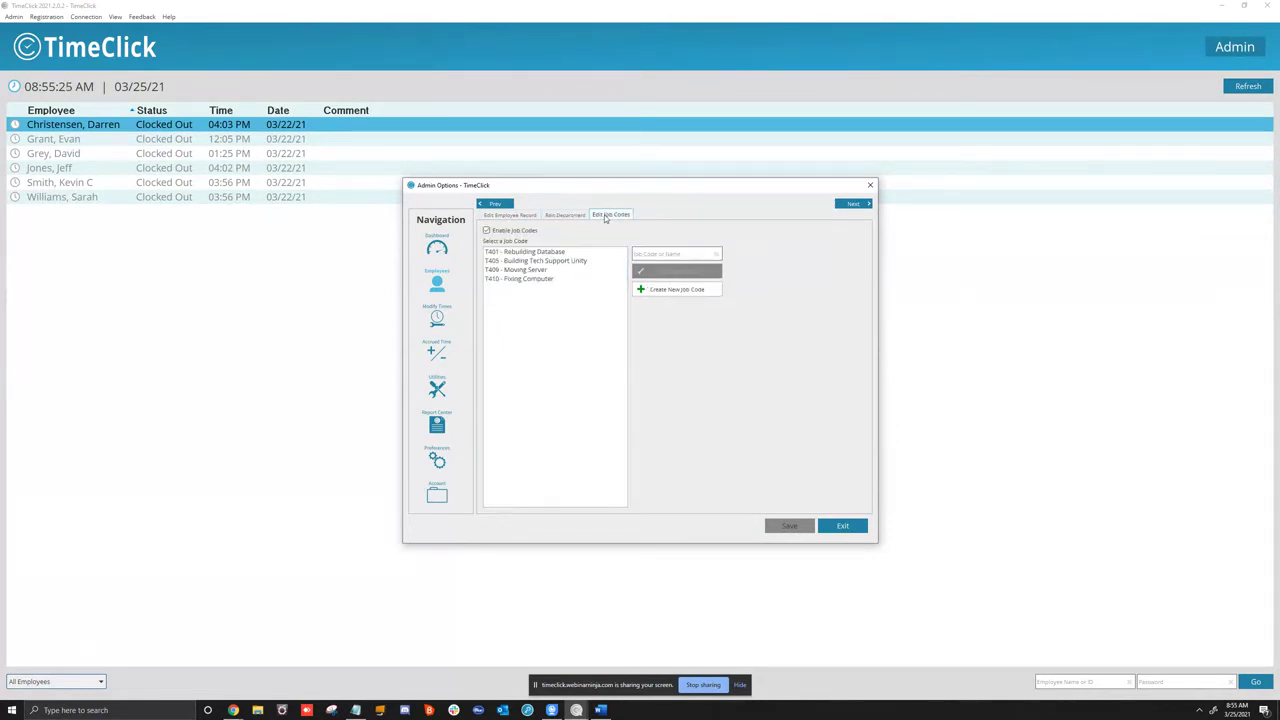
Start a new employee record and review its ID, name and password fields and the employment type choices
left_click(532, 217)
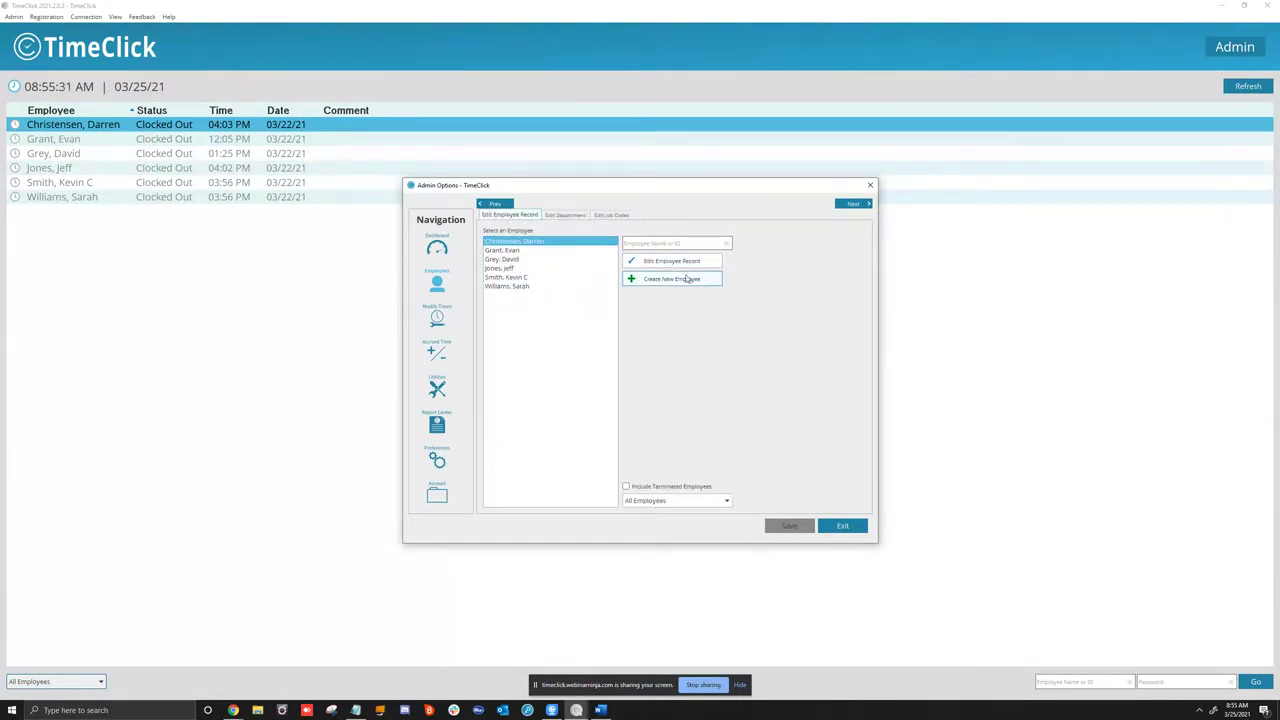
left_click(684, 283)
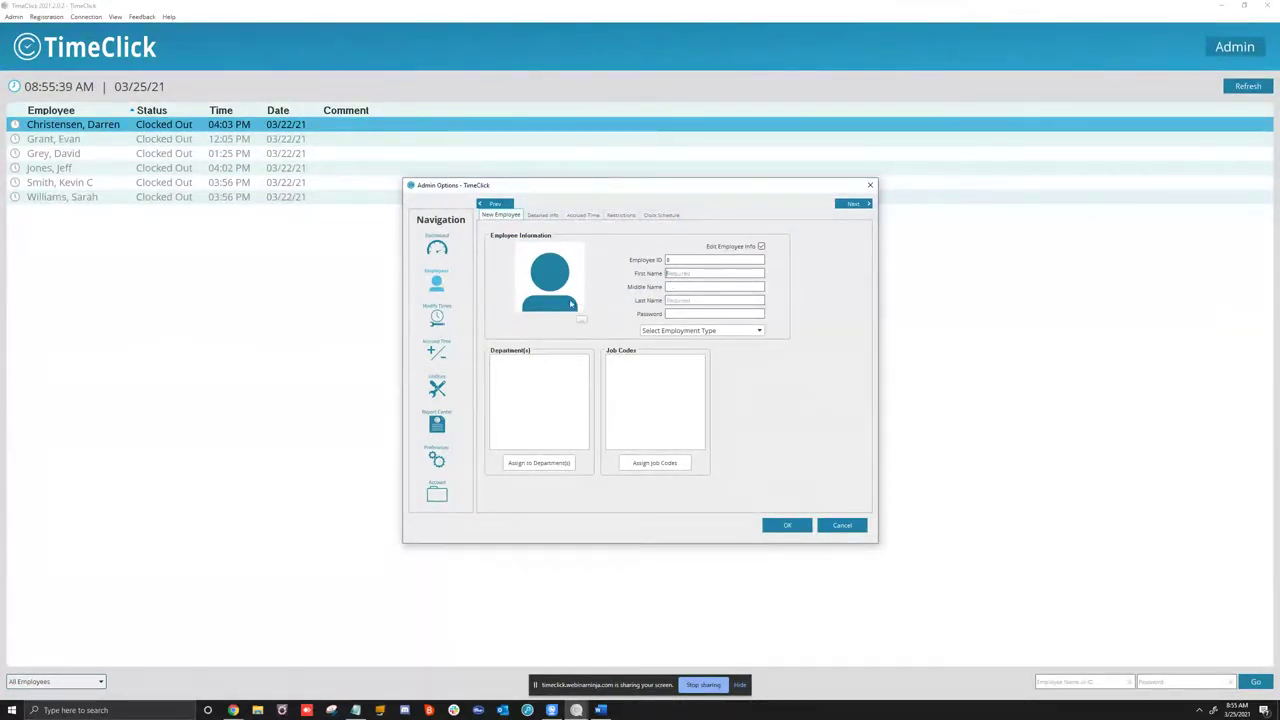
left_click(760, 247)
left_click(688, 314)
left_click(678, 260)
left_click(666, 332)
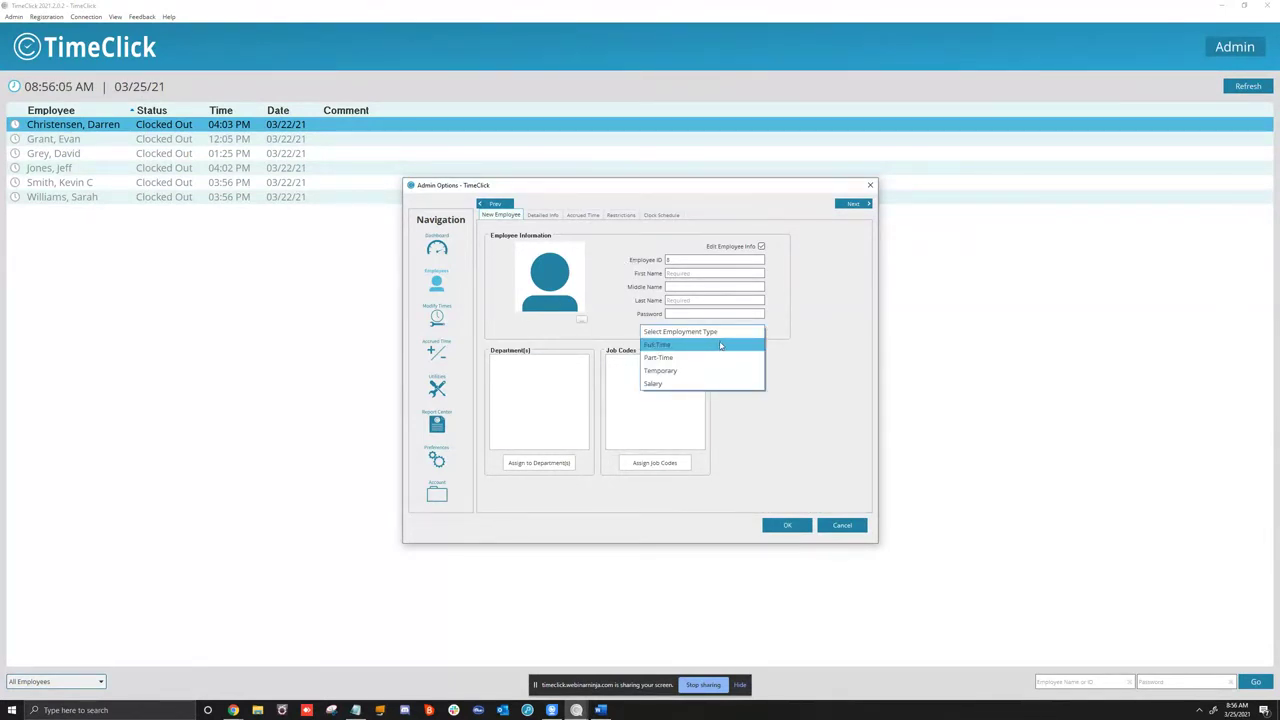
left_click(810, 437)
View the department and job code assignment options for the new employee, then cancel without assigning any
left_click(548, 466)
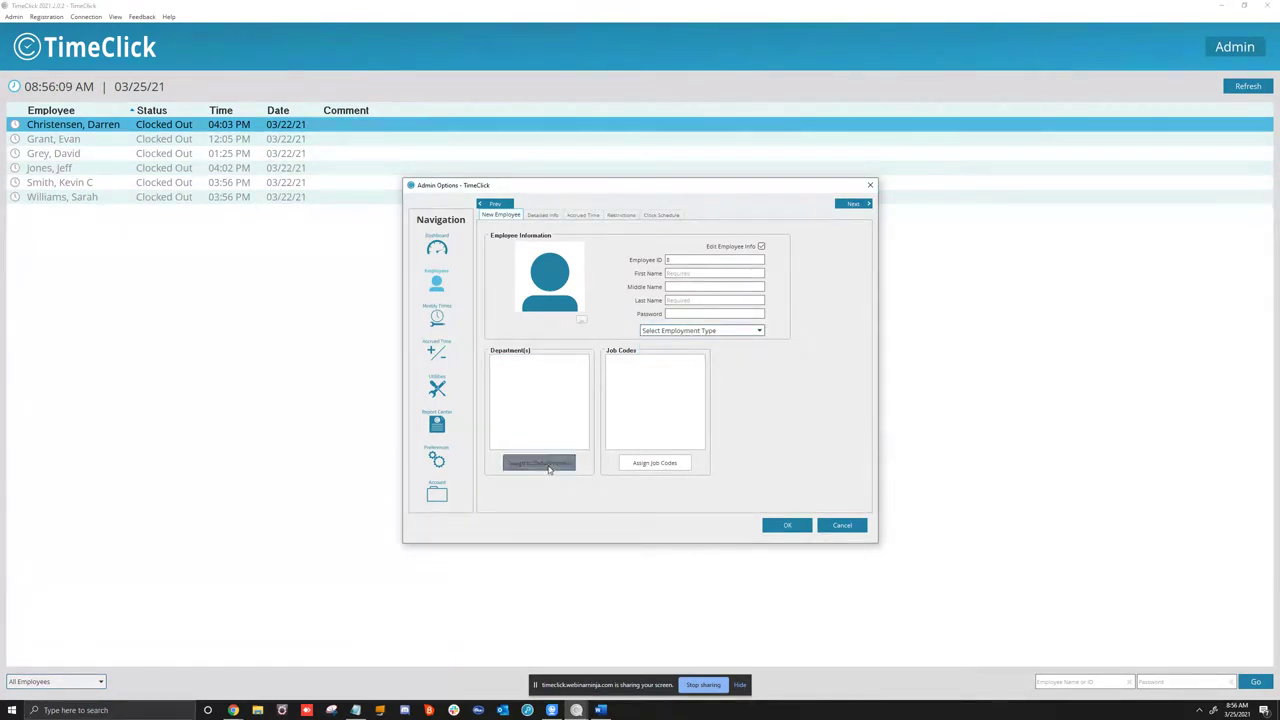
left_click(686, 465)
left_click(662, 465)
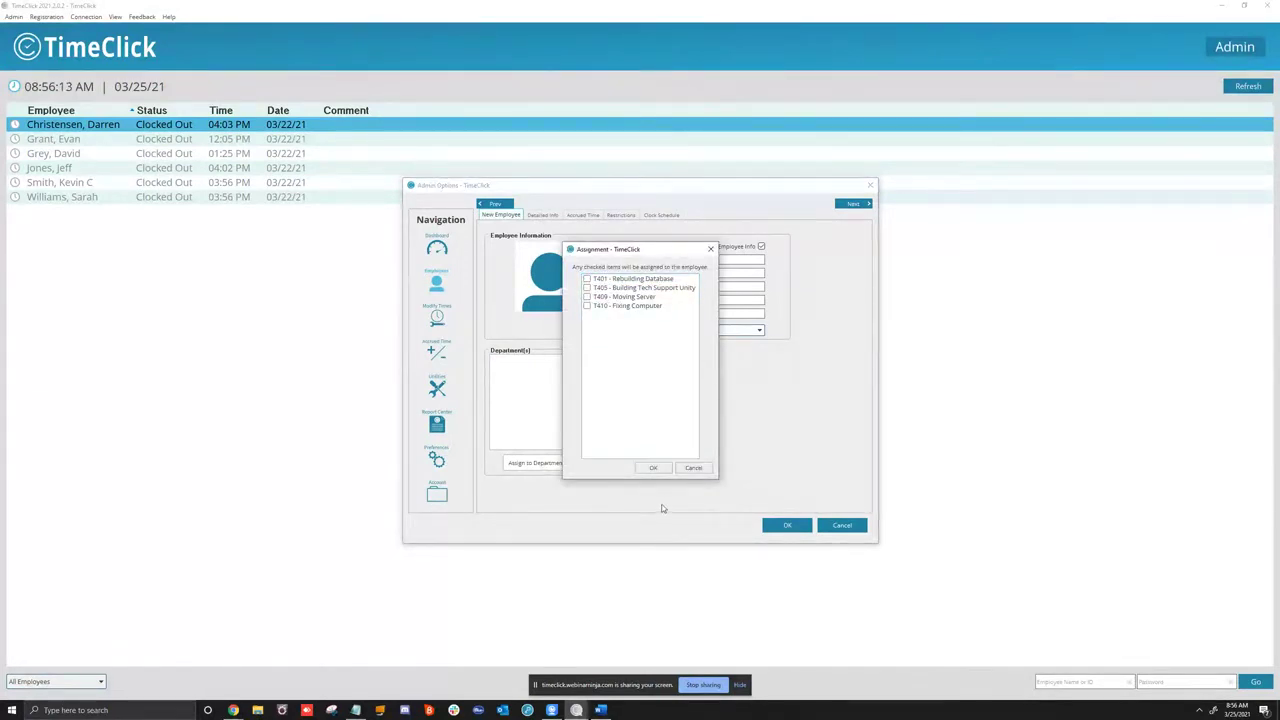
left_click(693, 467)
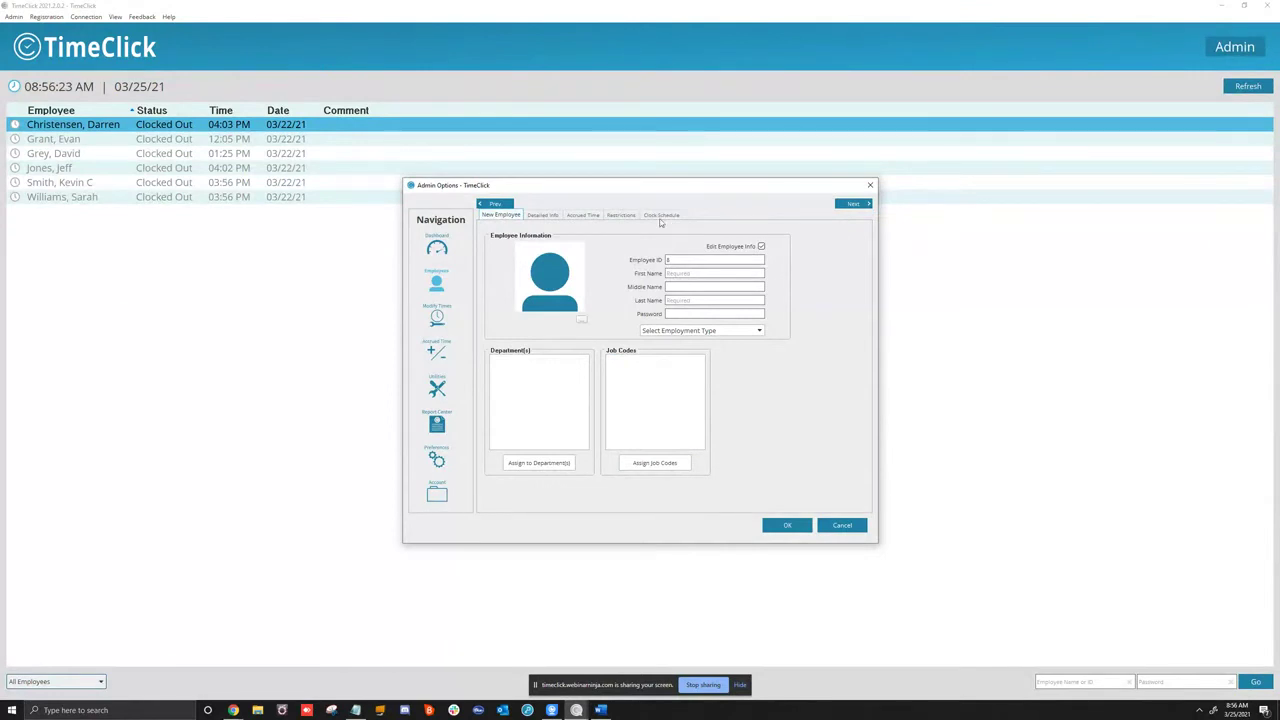
Review the new employee's detailed info and payroll information, including hourly rate and salary, then cancel the payroll changes
left_click(556, 219)
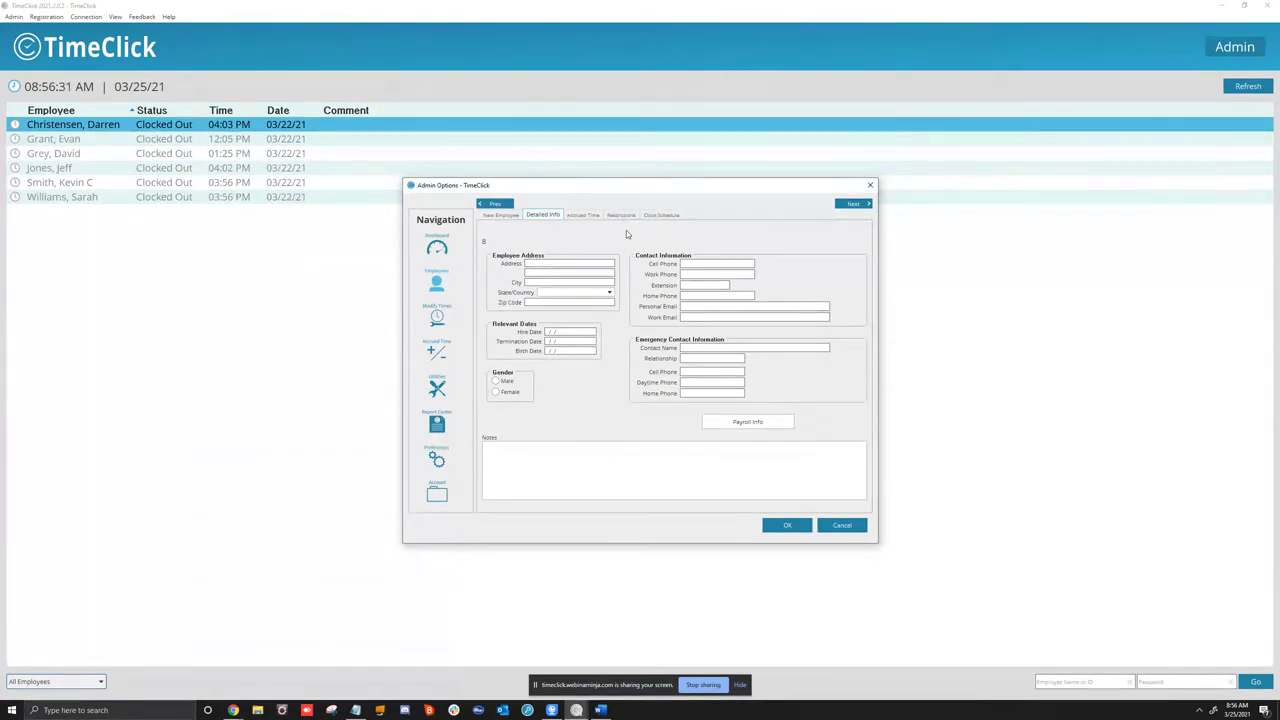
left_click(735, 425)
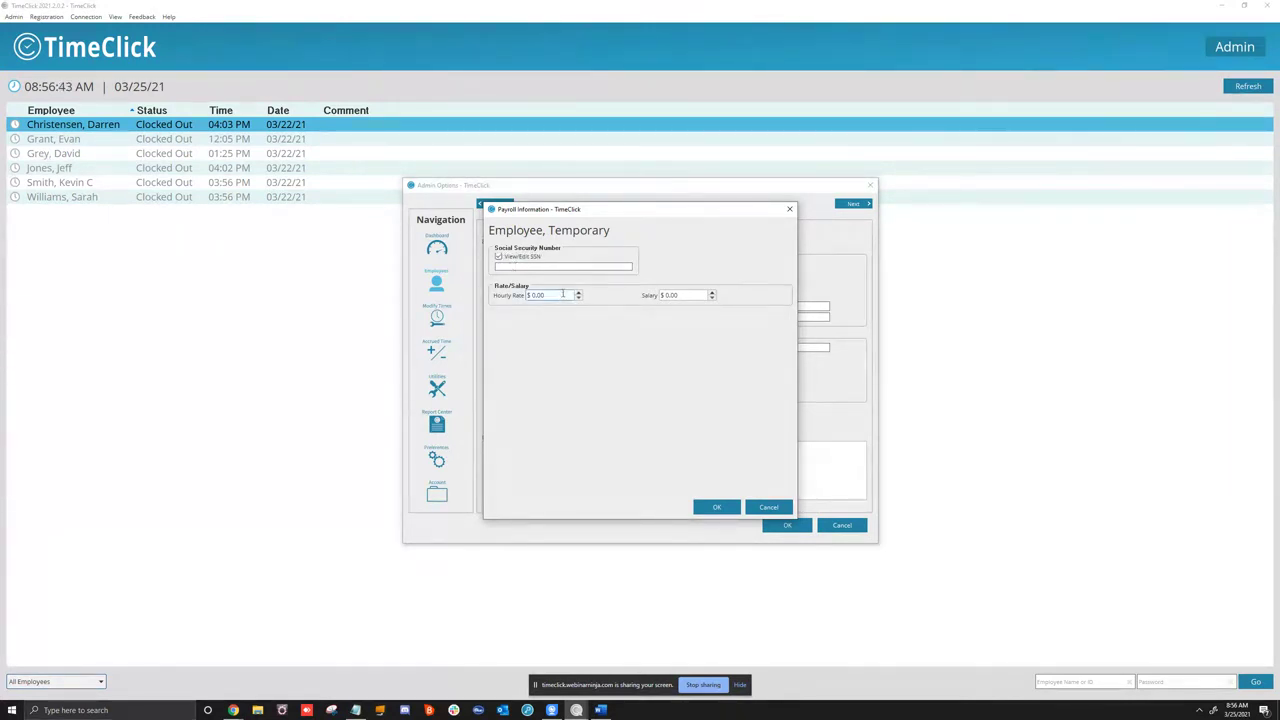
left_click(679, 295)
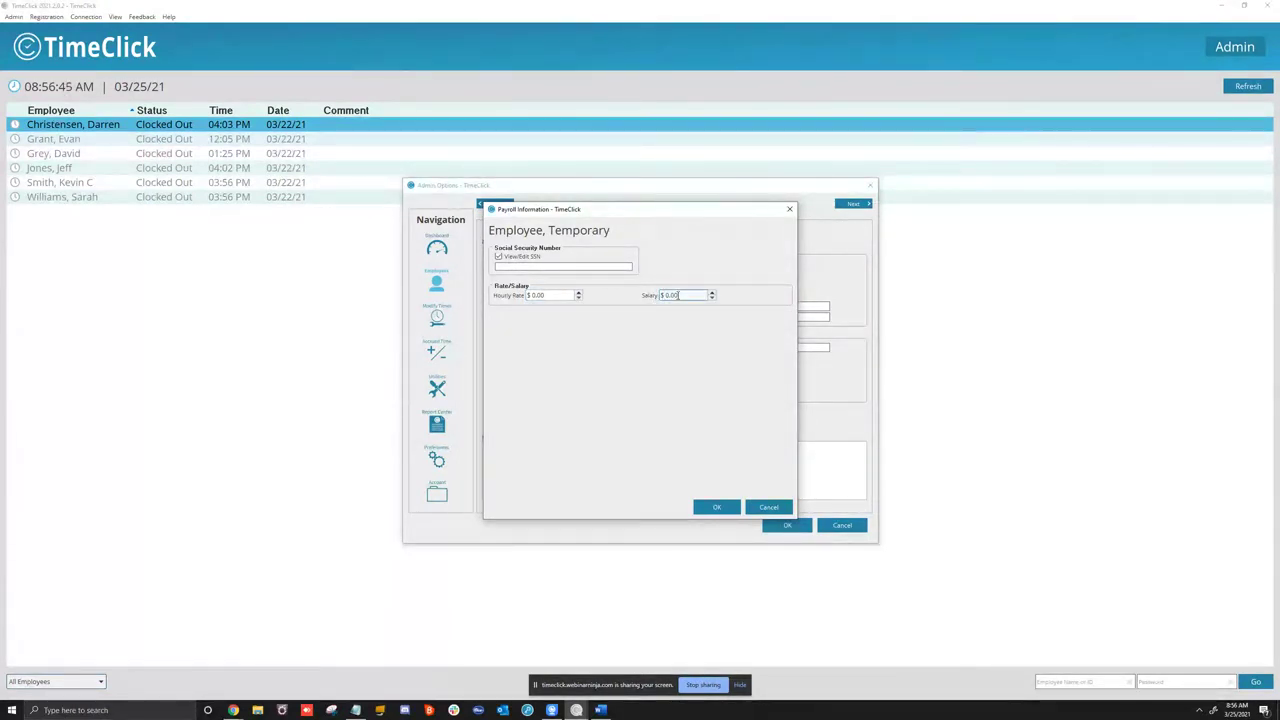
left_click(754, 506)
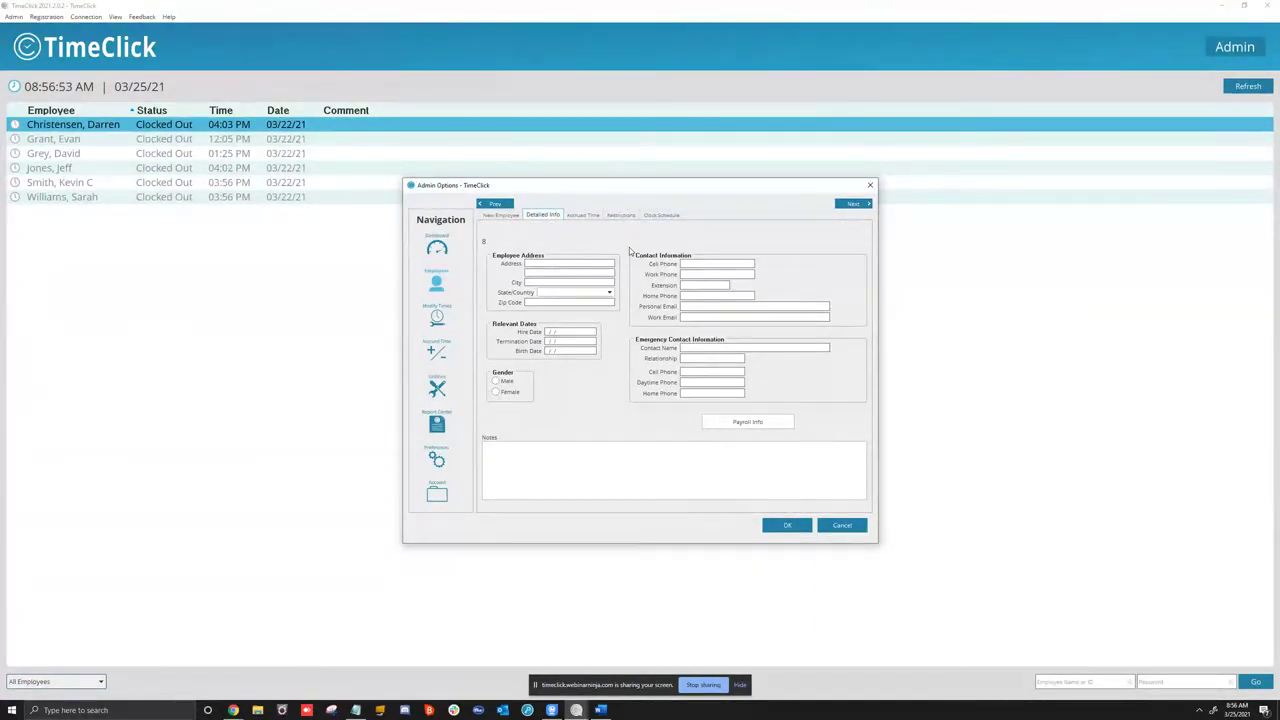
Review the new employee's accrued time, toggling balance editing on and off and viewing the vacation category options
left_click(576, 216)
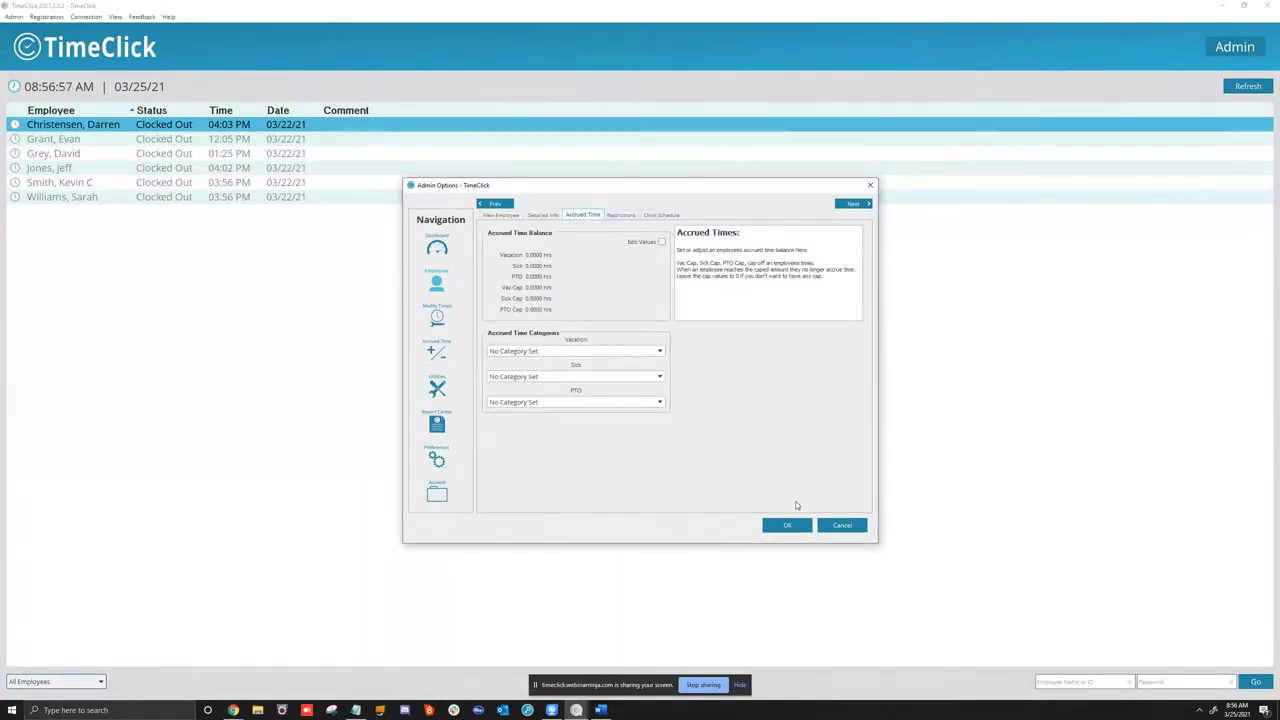
left_click(662, 243)
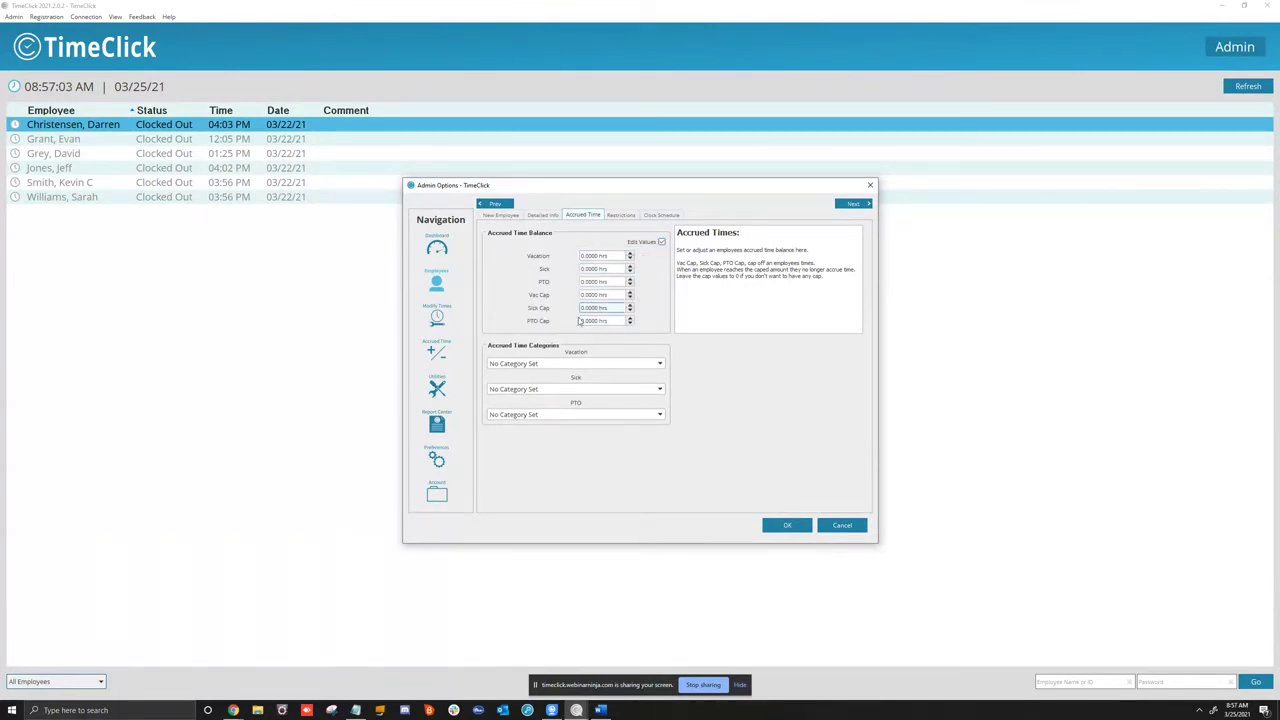
left_click(662, 242)
left_click(628, 354)
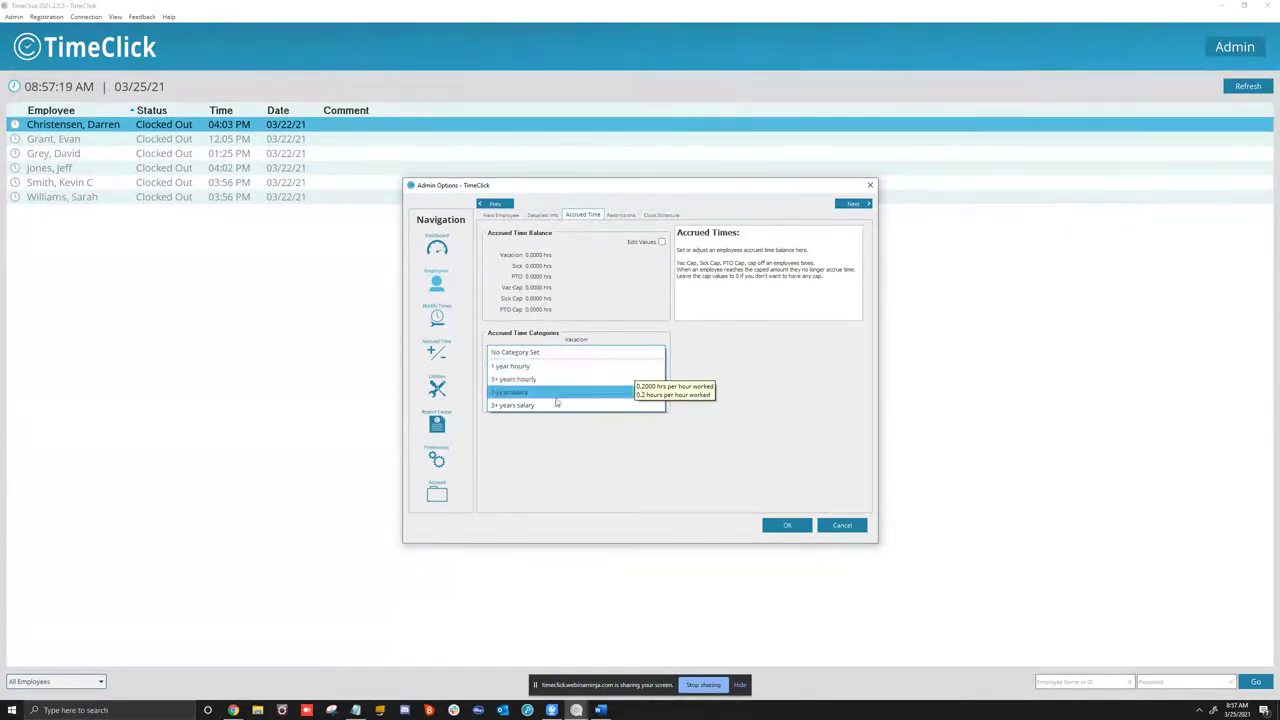
left_click(589, 439)
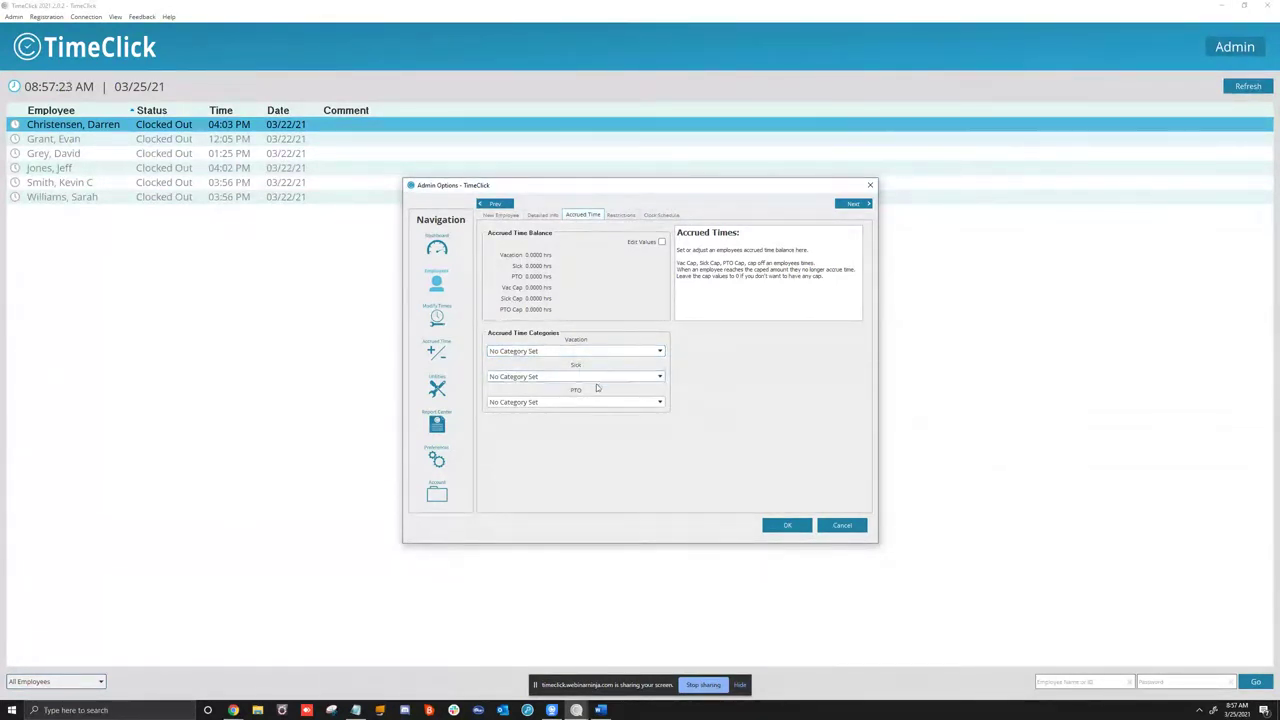
Review the new employee's restrictions, including options menu access, time actions and the overtime permission
left_click(626, 215)
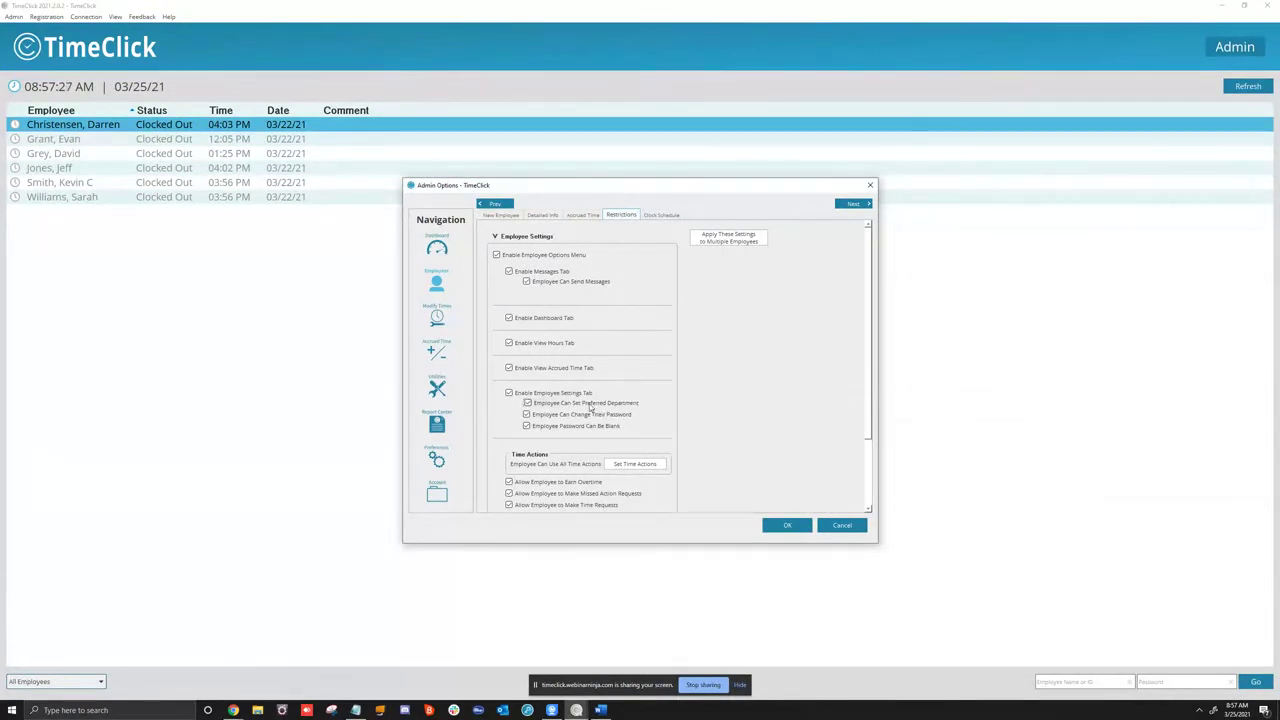
scroll(622, 412, "down", 3)
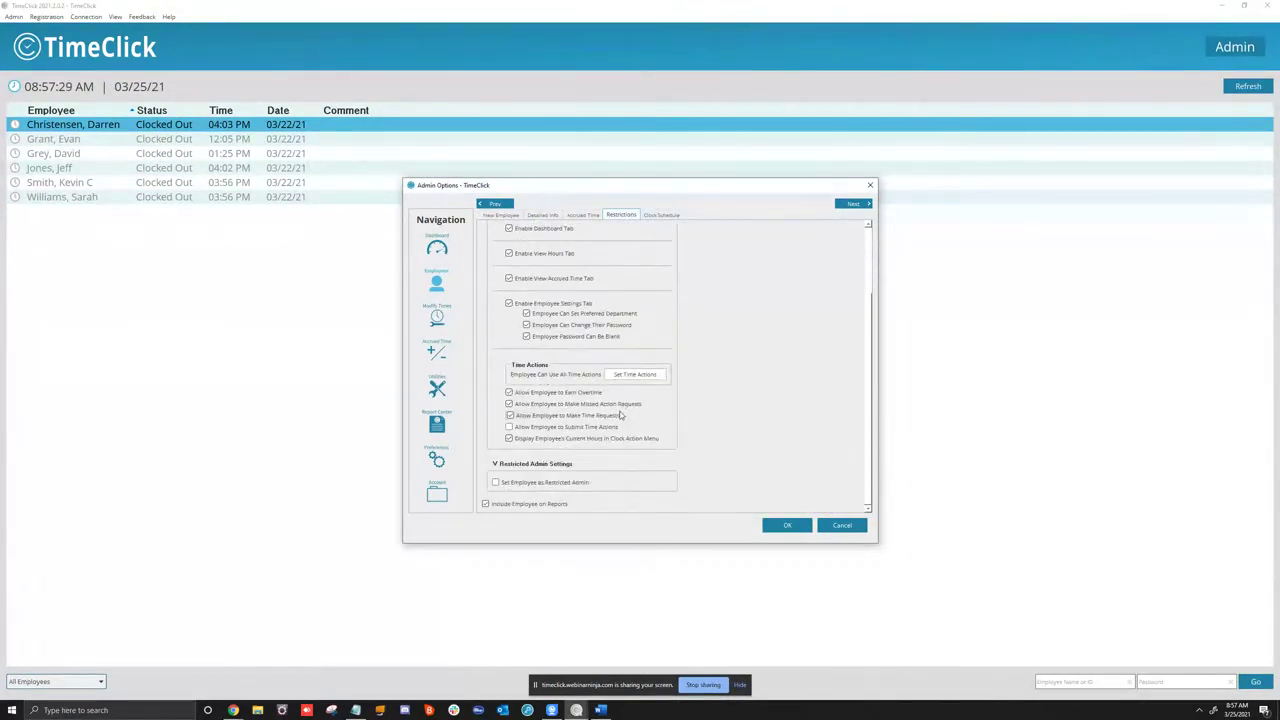
left_click(509, 392)
Review the automatic lunch deduction, schedule and clock buffers, then open and cancel applying the clock schedule to multiple employees
left_click(661, 214)
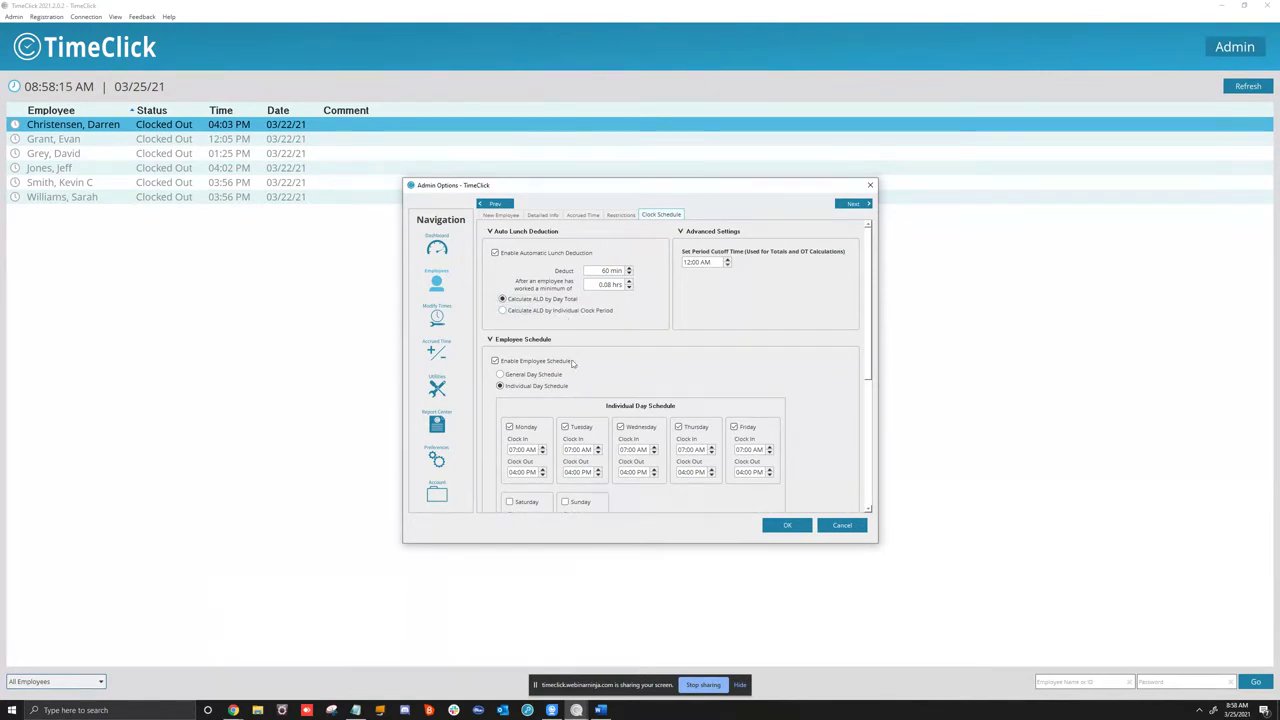
scroll(558, 396, "down", 2)
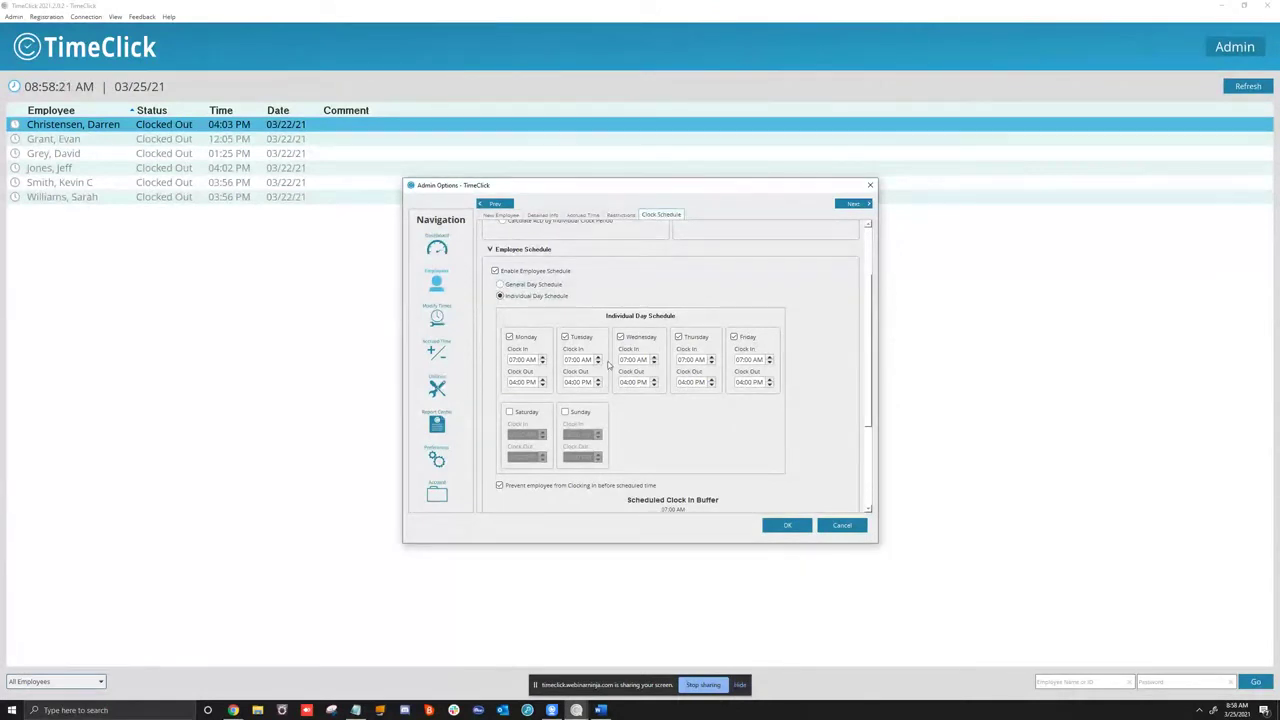
scroll(763, 430, "down", 5)
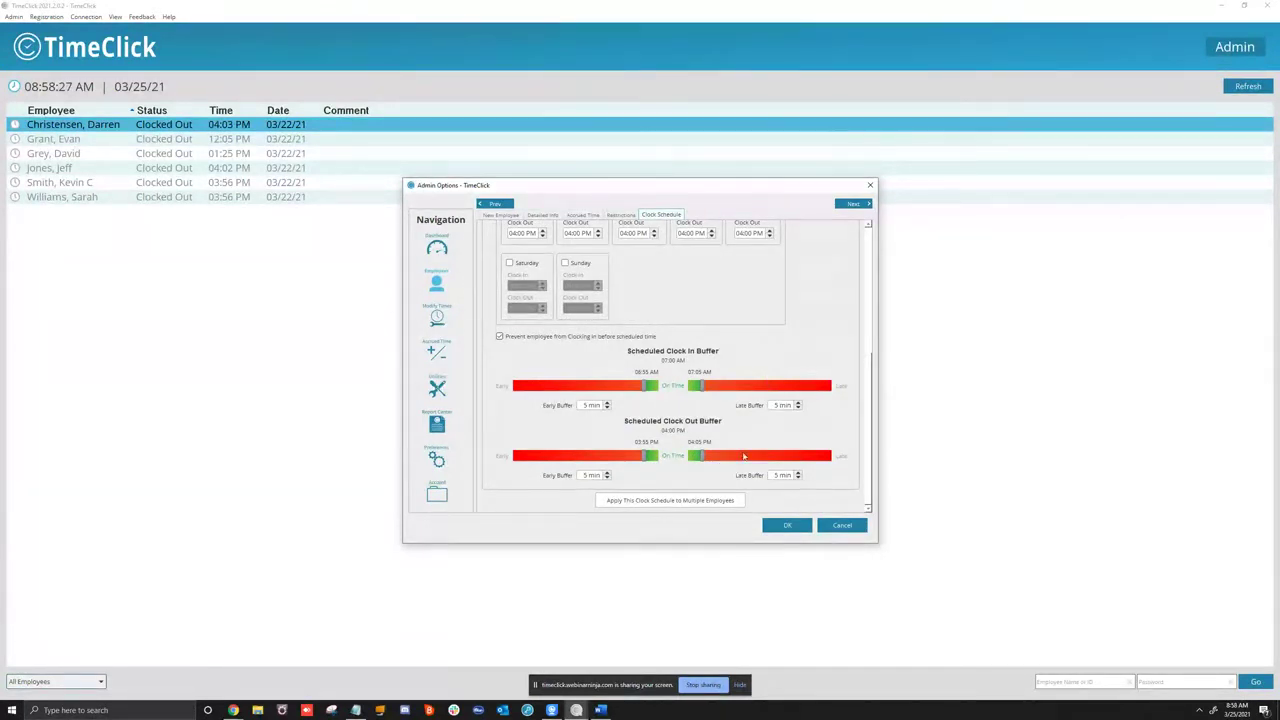
left_click(703, 502)
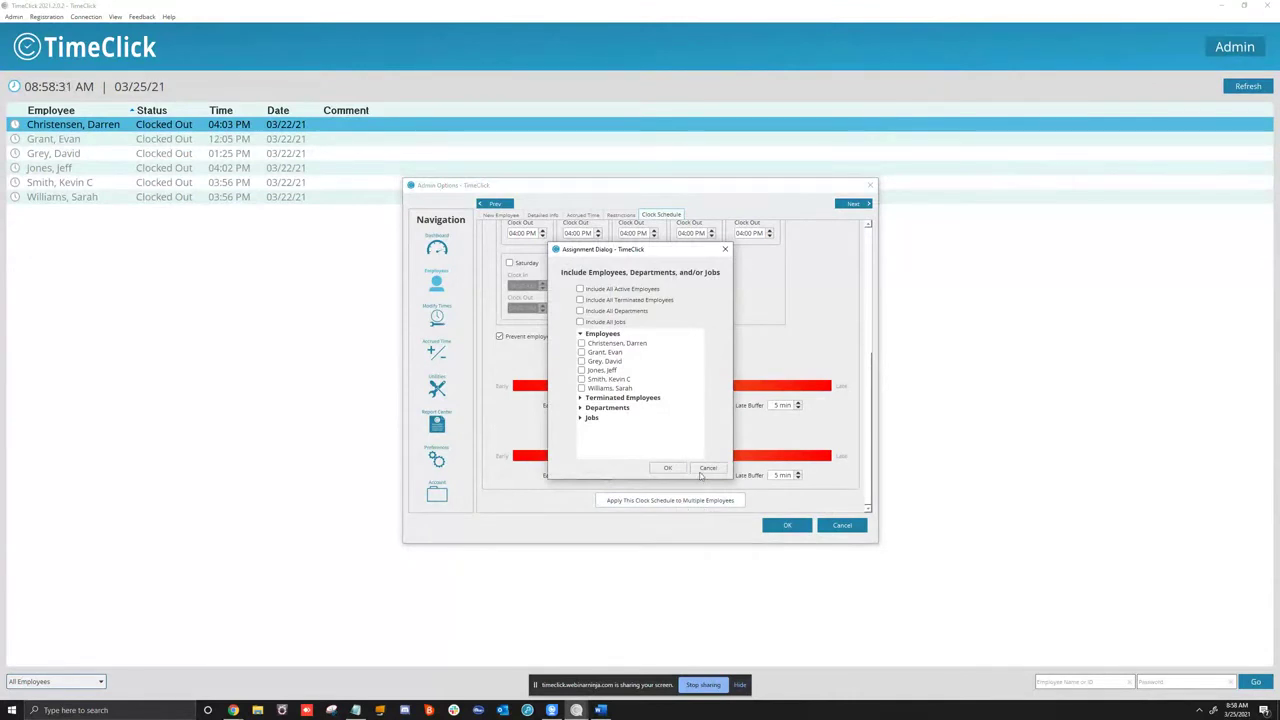
left_click(716, 469)
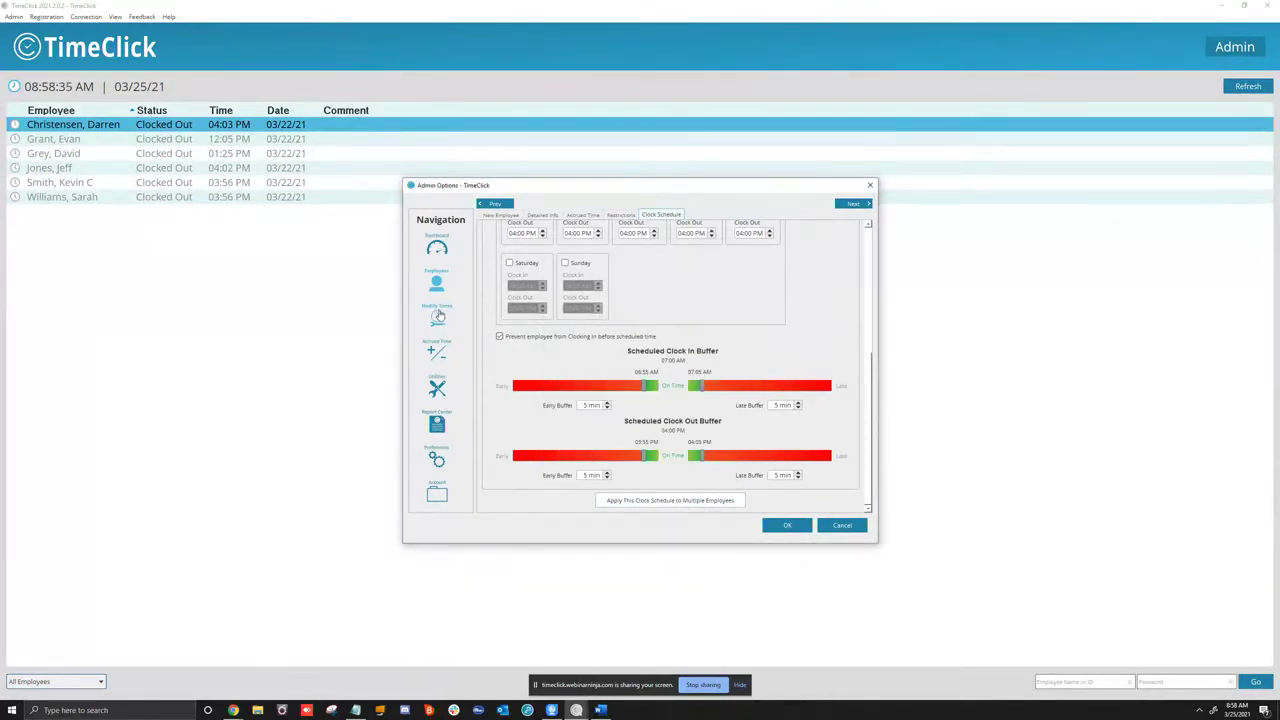
Return to the new employee's general information and discard the unsaved record
left_click(500, 215)
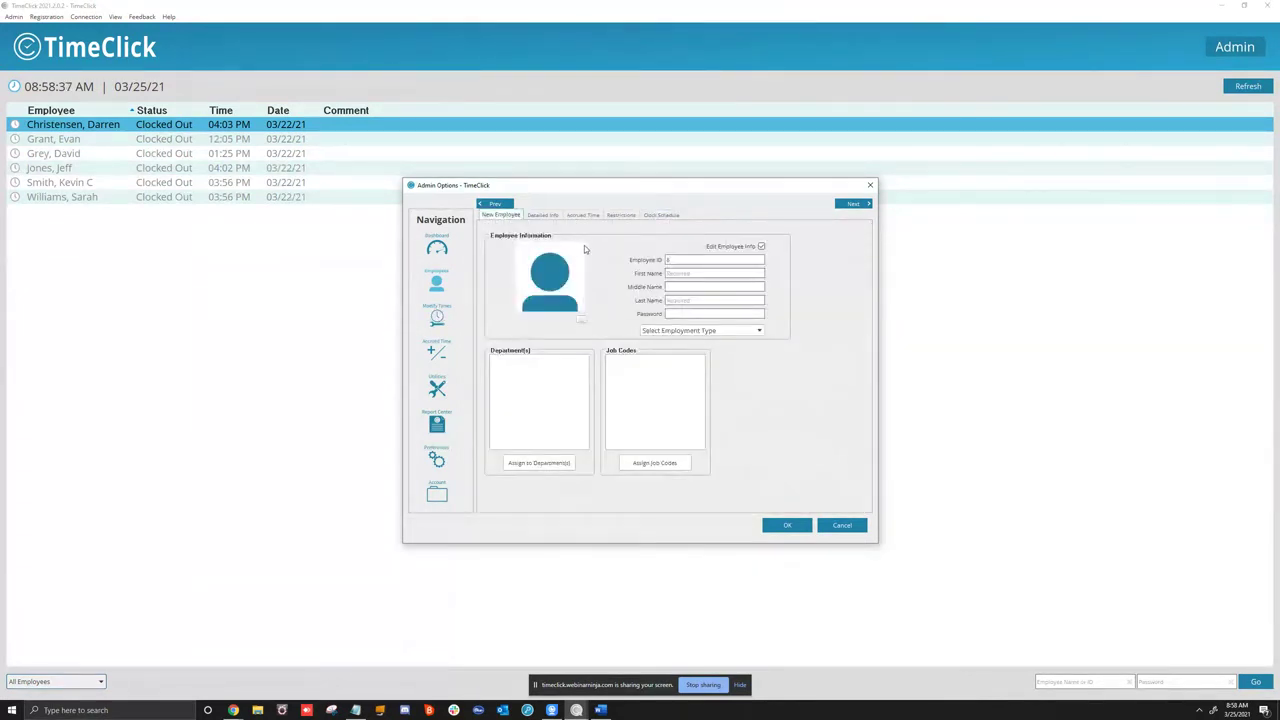
left_click(833, 526)
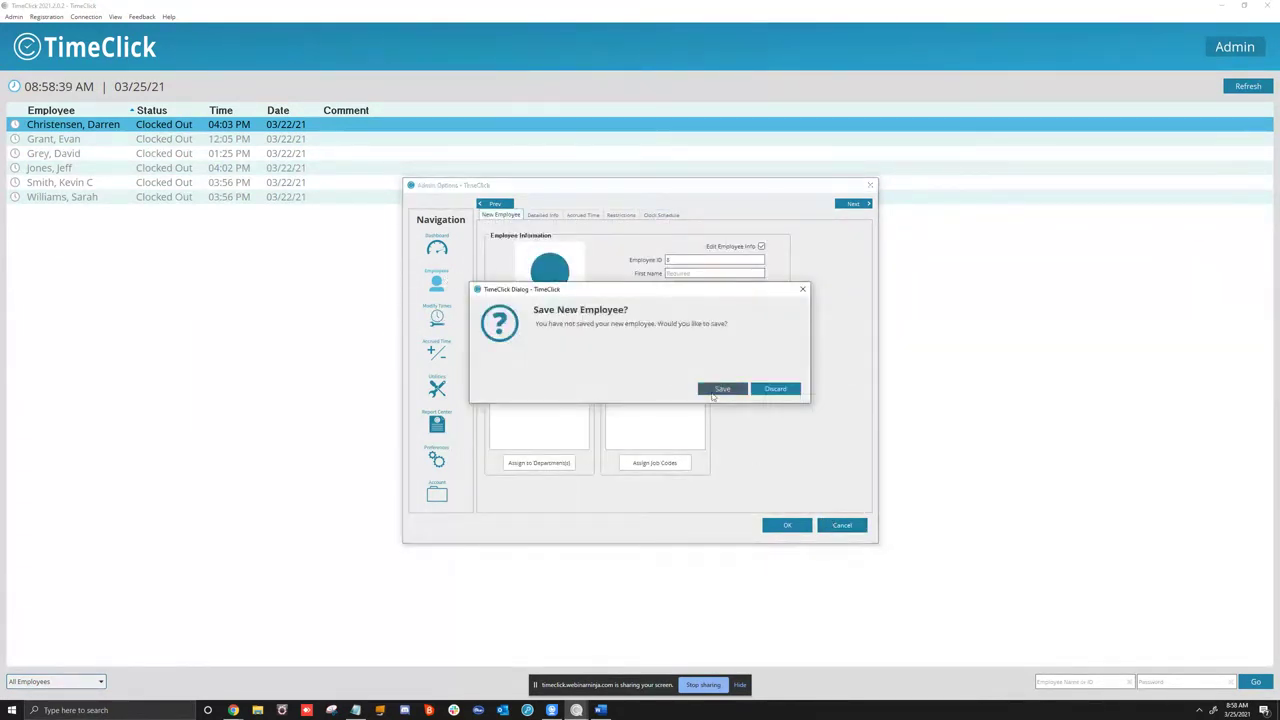
left_click(775, 389)
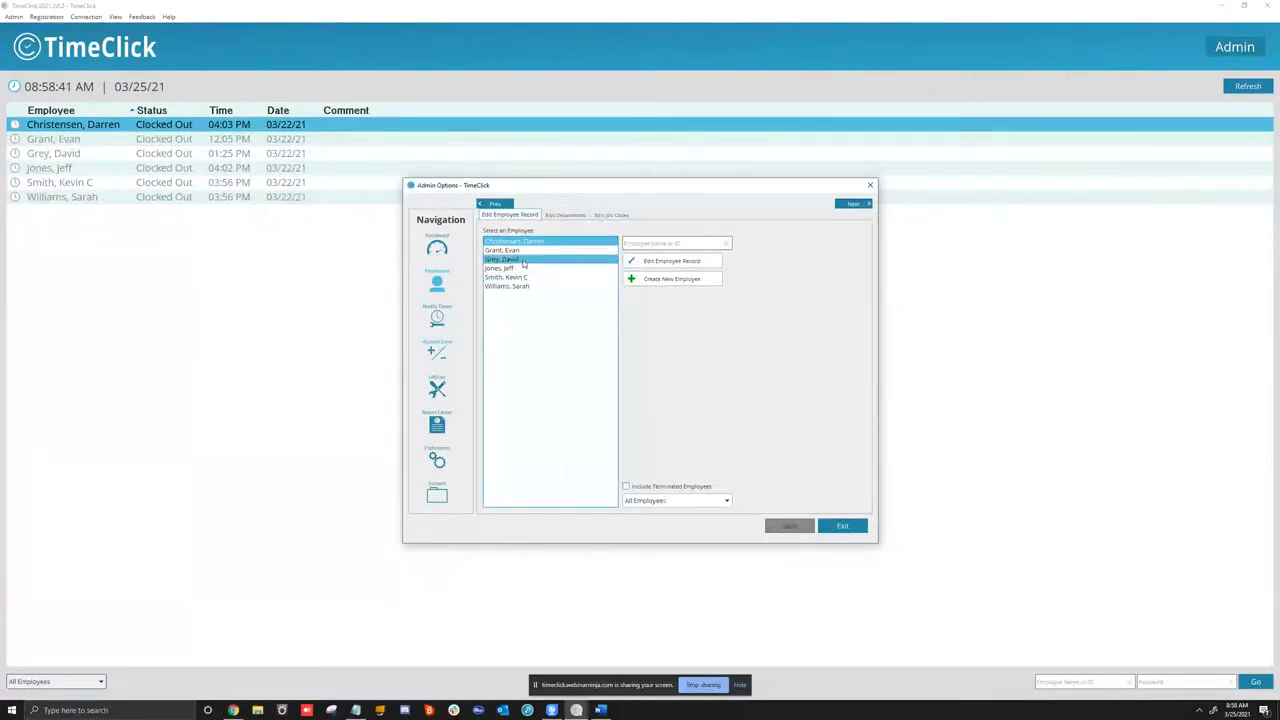
Open the first listed employee's record and view the profile picture file selection, then cancel it
left_click(670, 261)
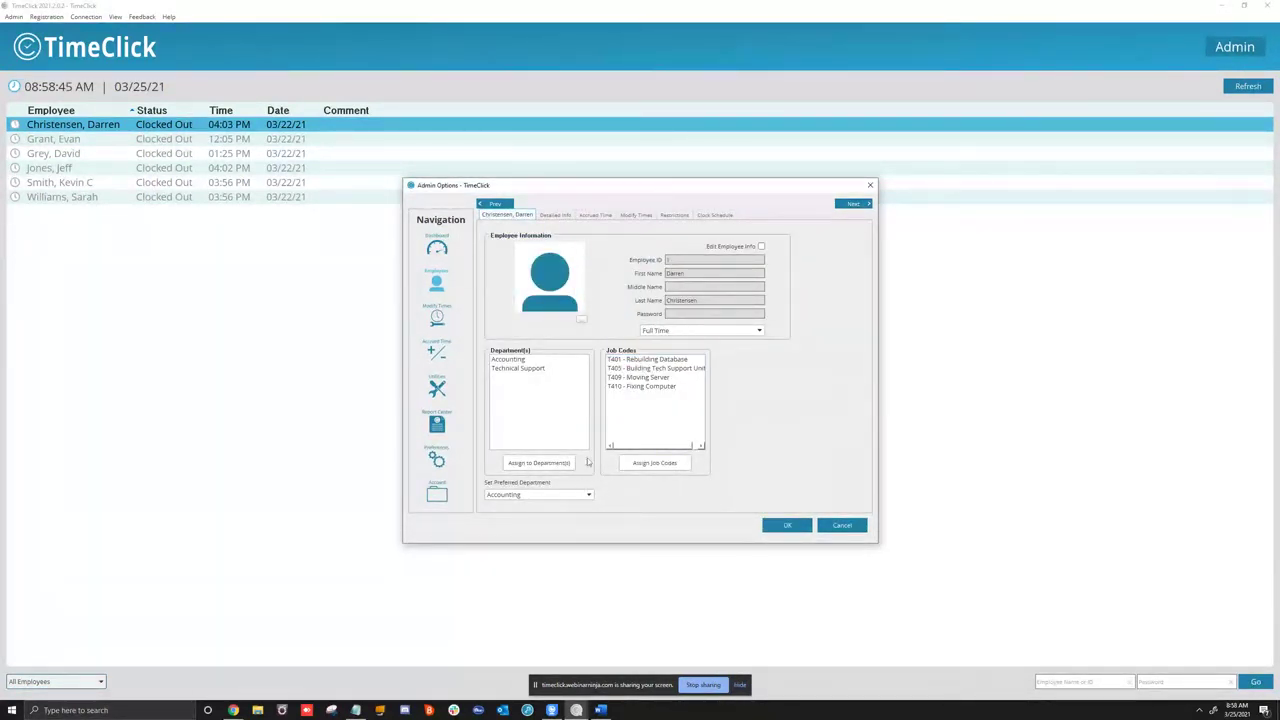
left_click(582, 320)
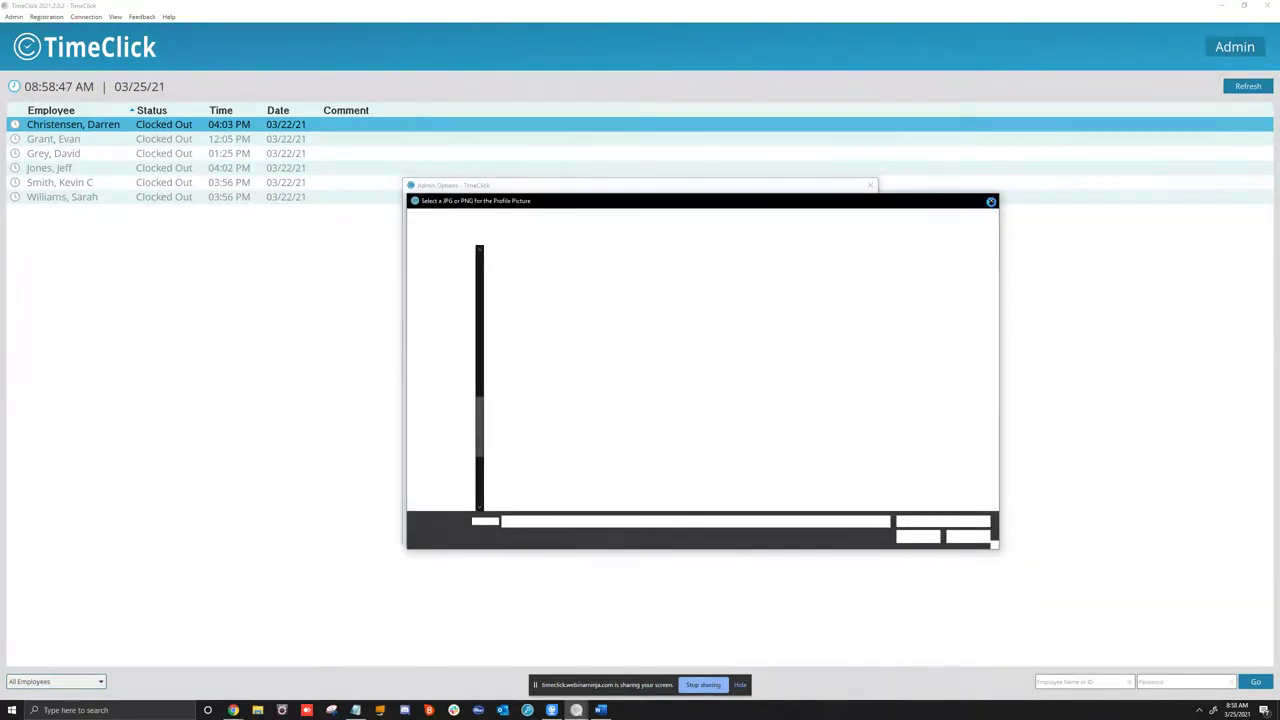
left_click(960, 540)
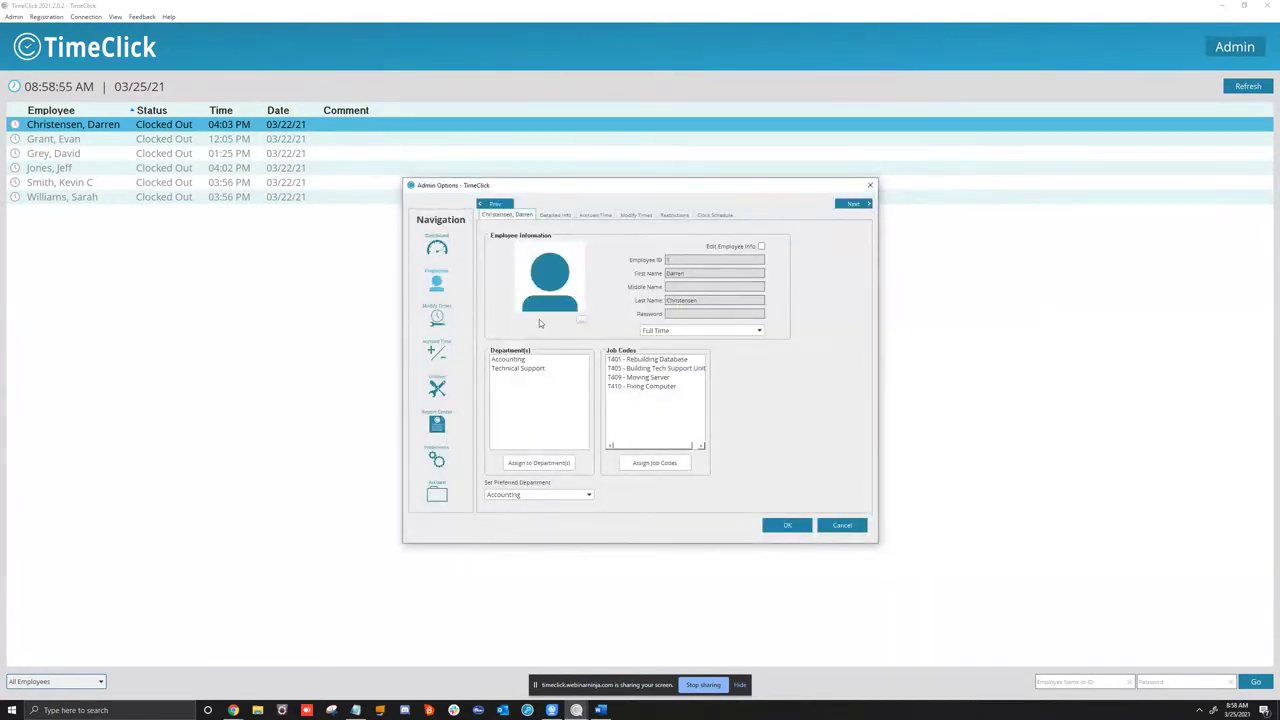
Look through the employee's detailed info, accrued time, modify times, restrictions and clock schedule, then return to the general information
left_click(556, 215)
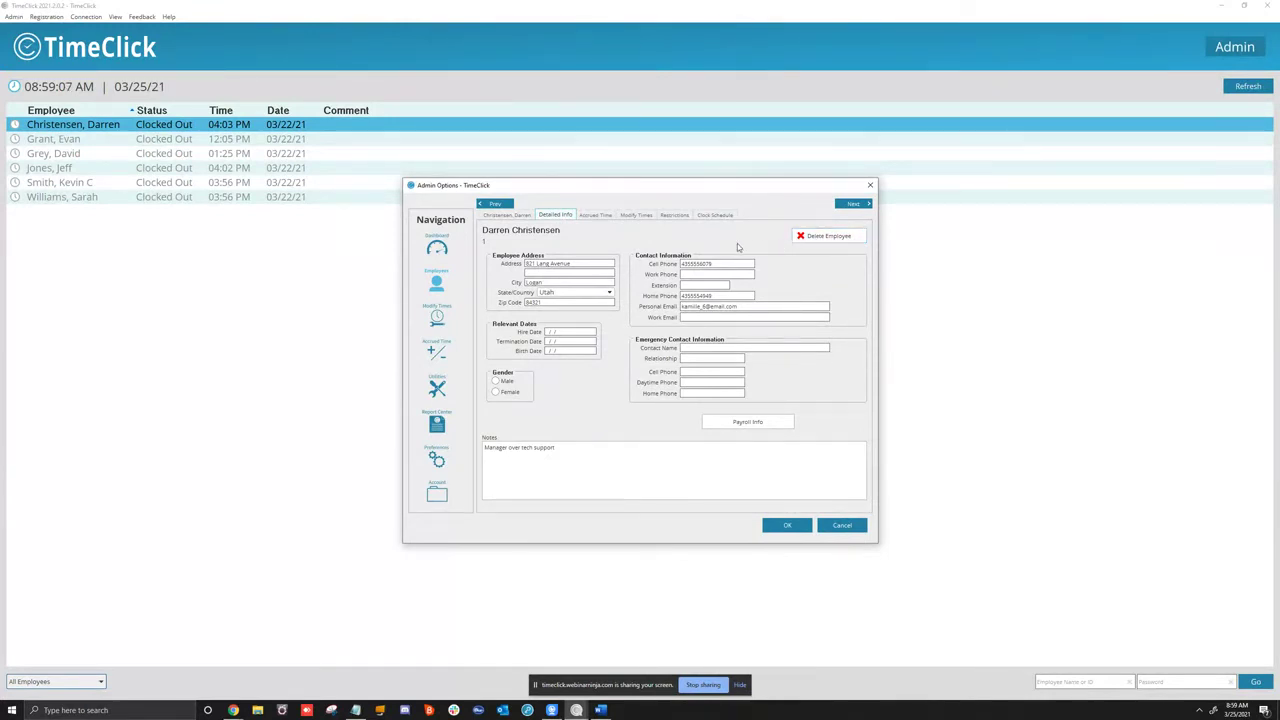
left_click(595, 215)
left_click(636, 215)
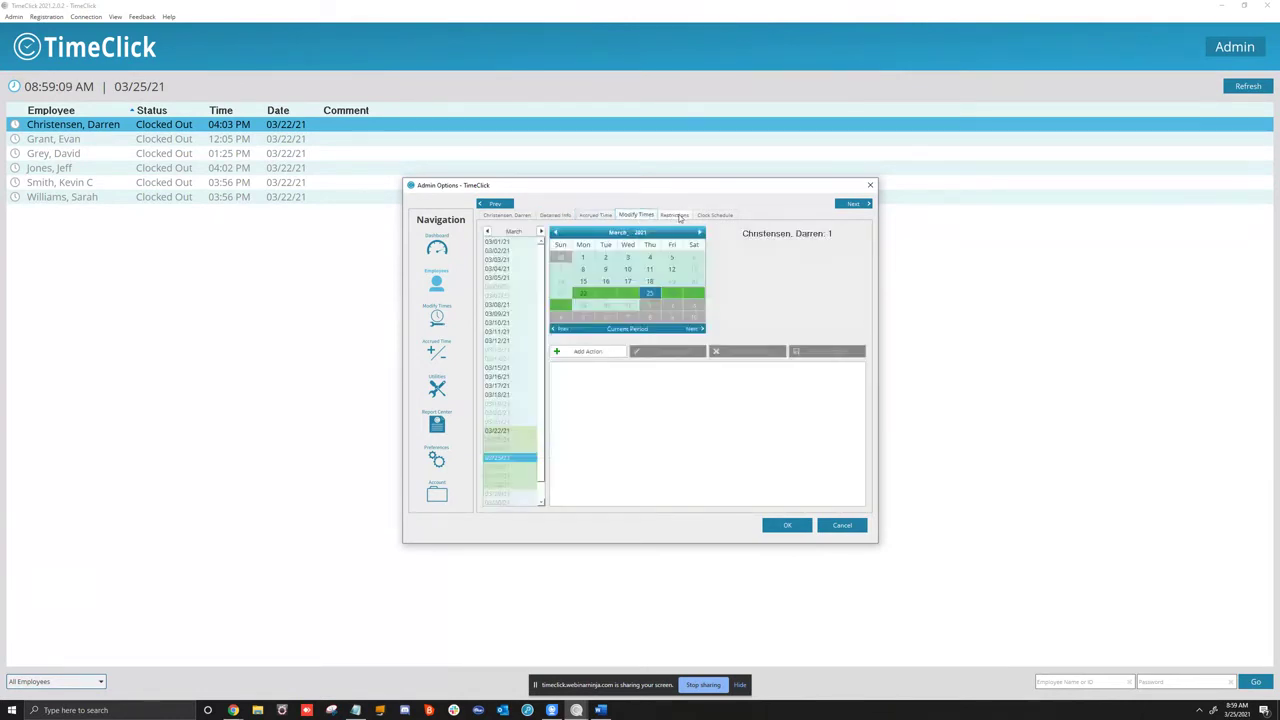
left_click(674, 215)
left_click(714, 215)
left_click(508, 215)
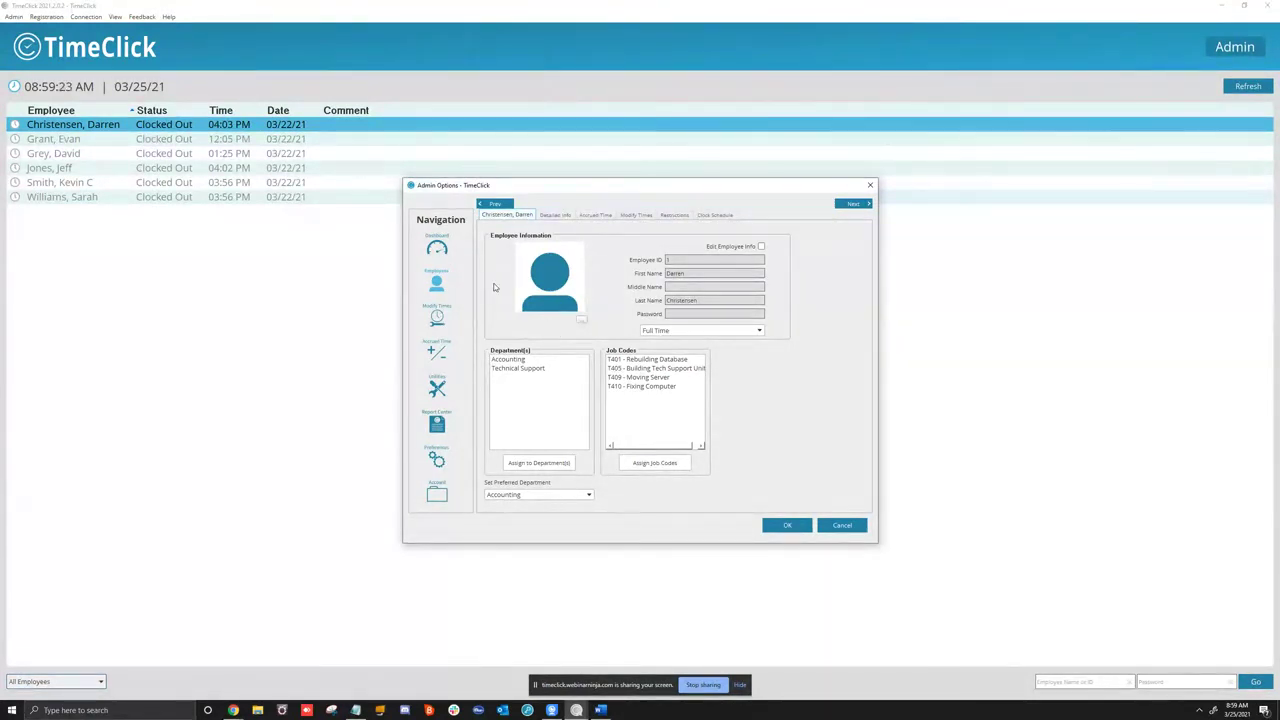
Leave the first employee's record without saving changes and open the second listed employee's times for modification
left_click(438, 318)
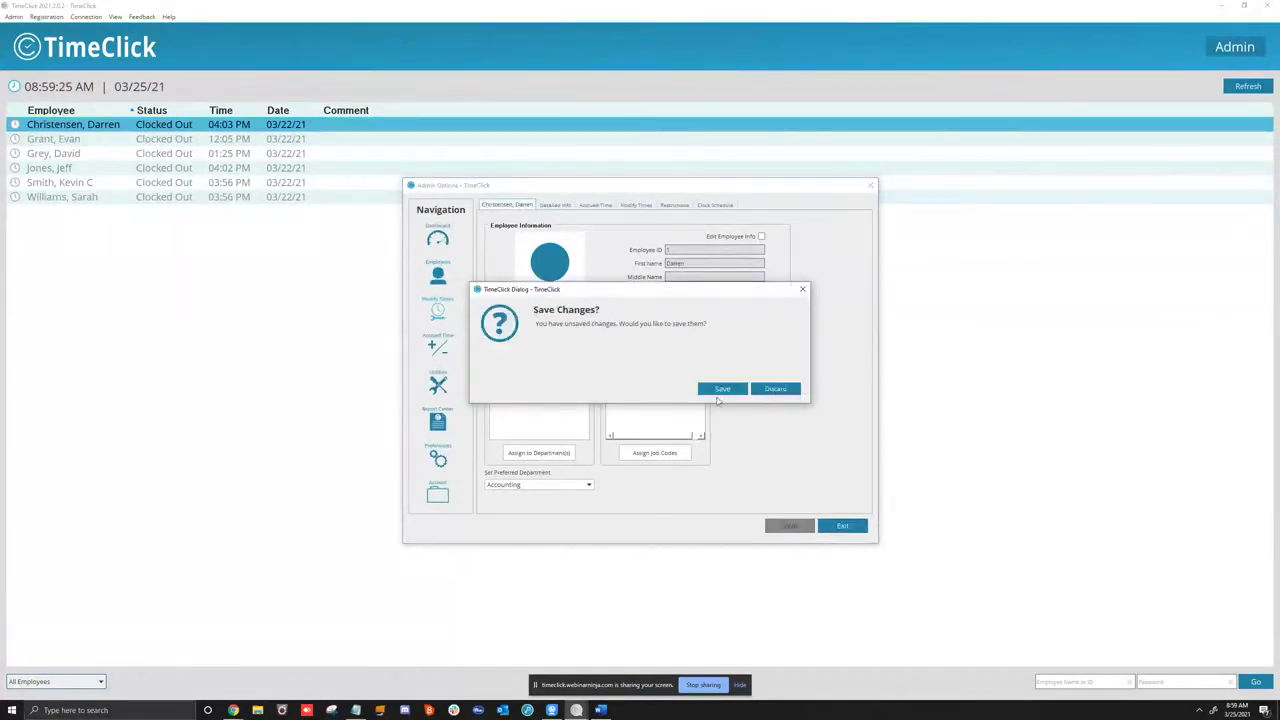
left_click(775, 389)
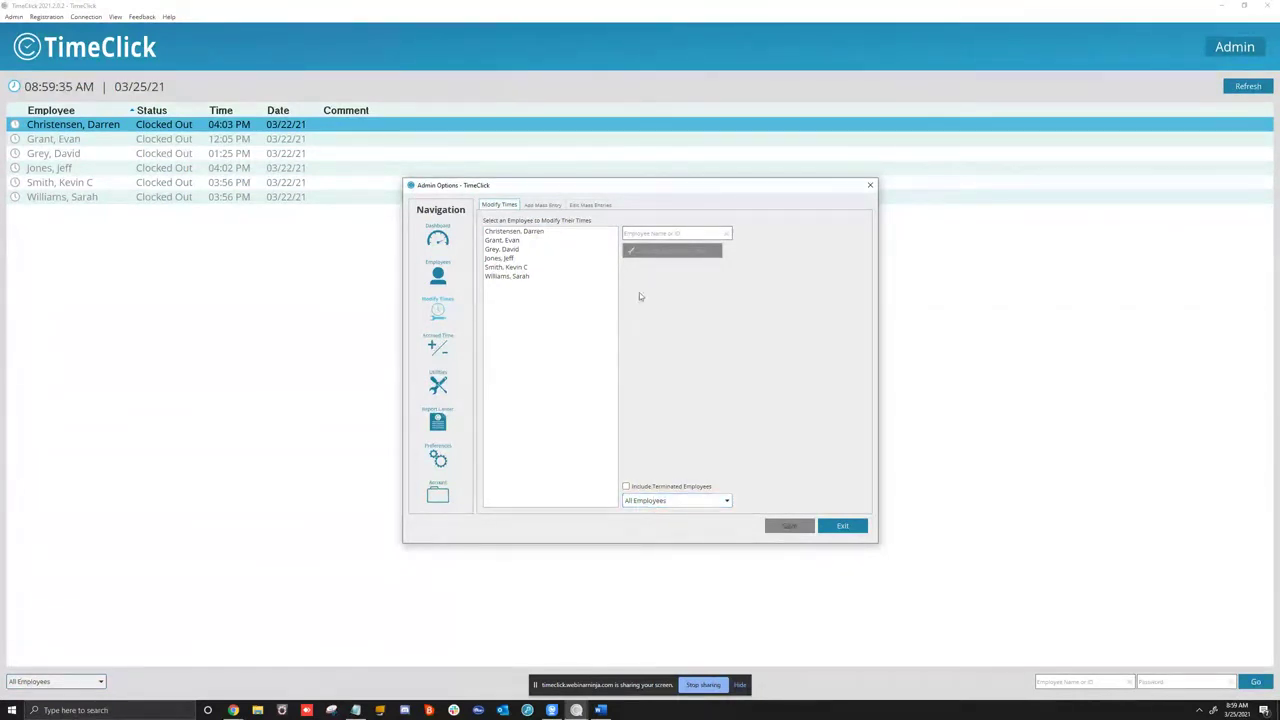
left_click(538, 242)
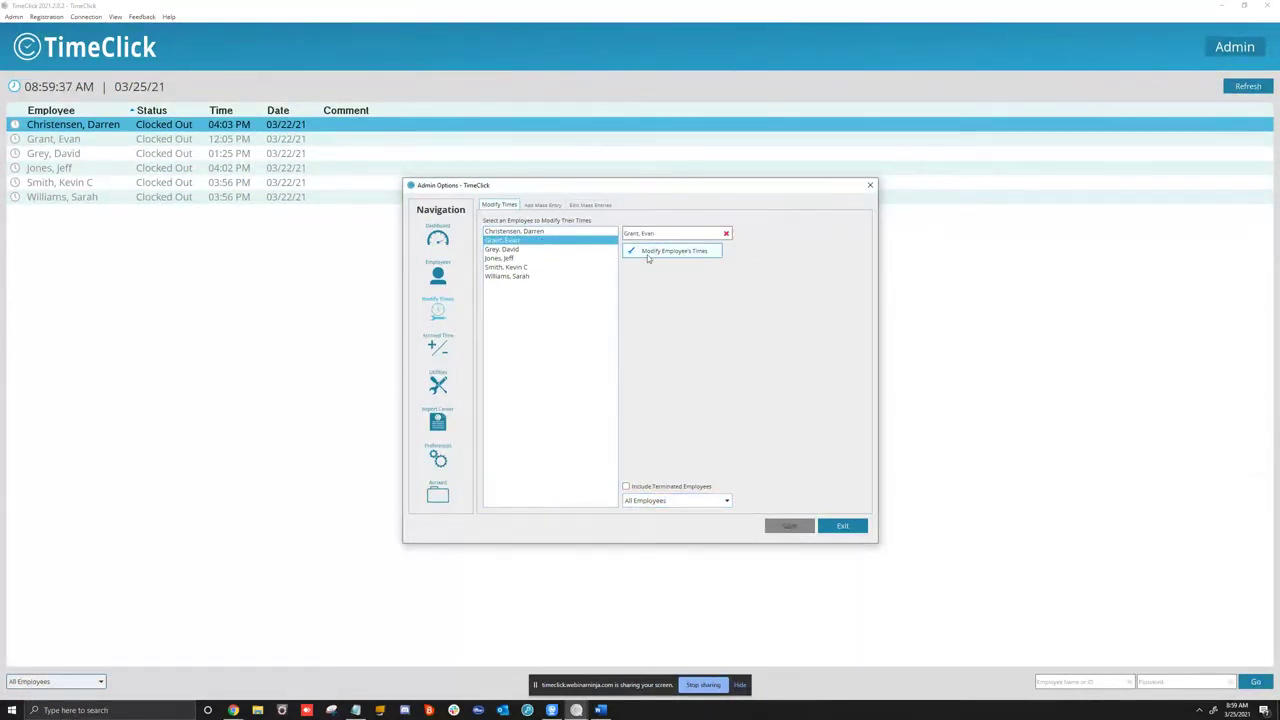
left_click(648, 257)
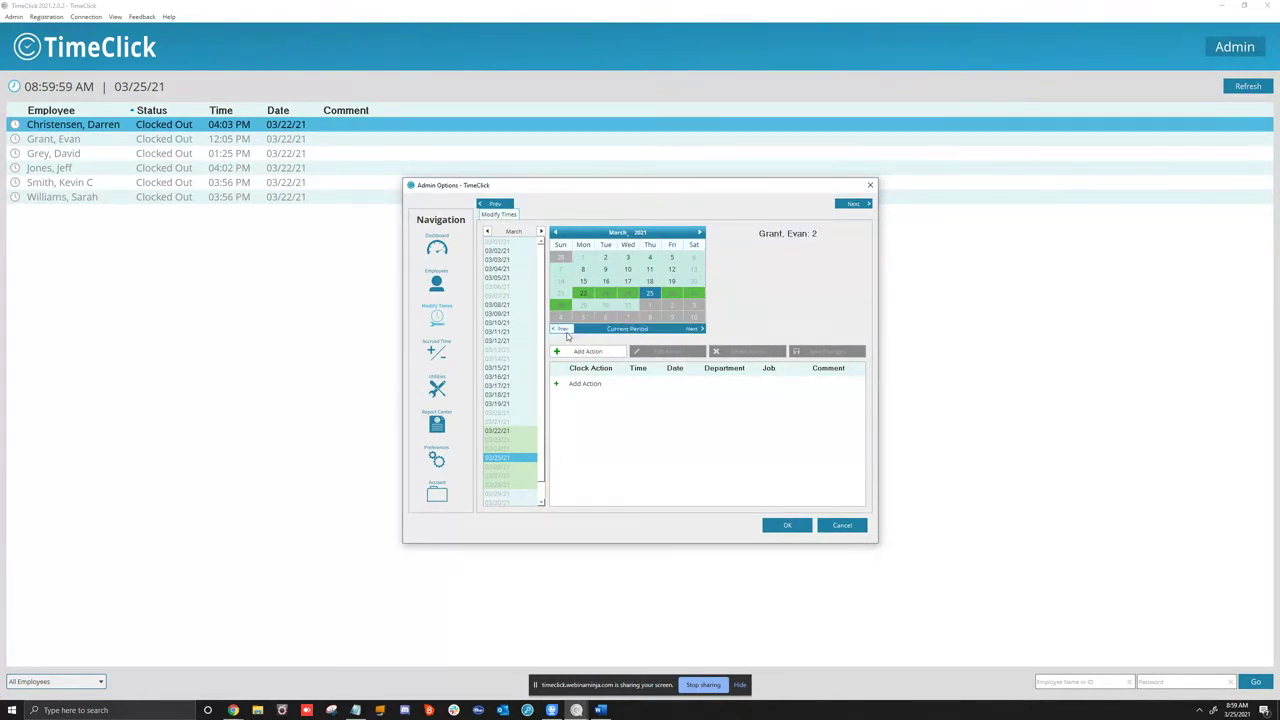
Review the clock and deduction types for adding a 03/25/21 time action, then cancel it and leave the employee's times
left_click(597, 355)
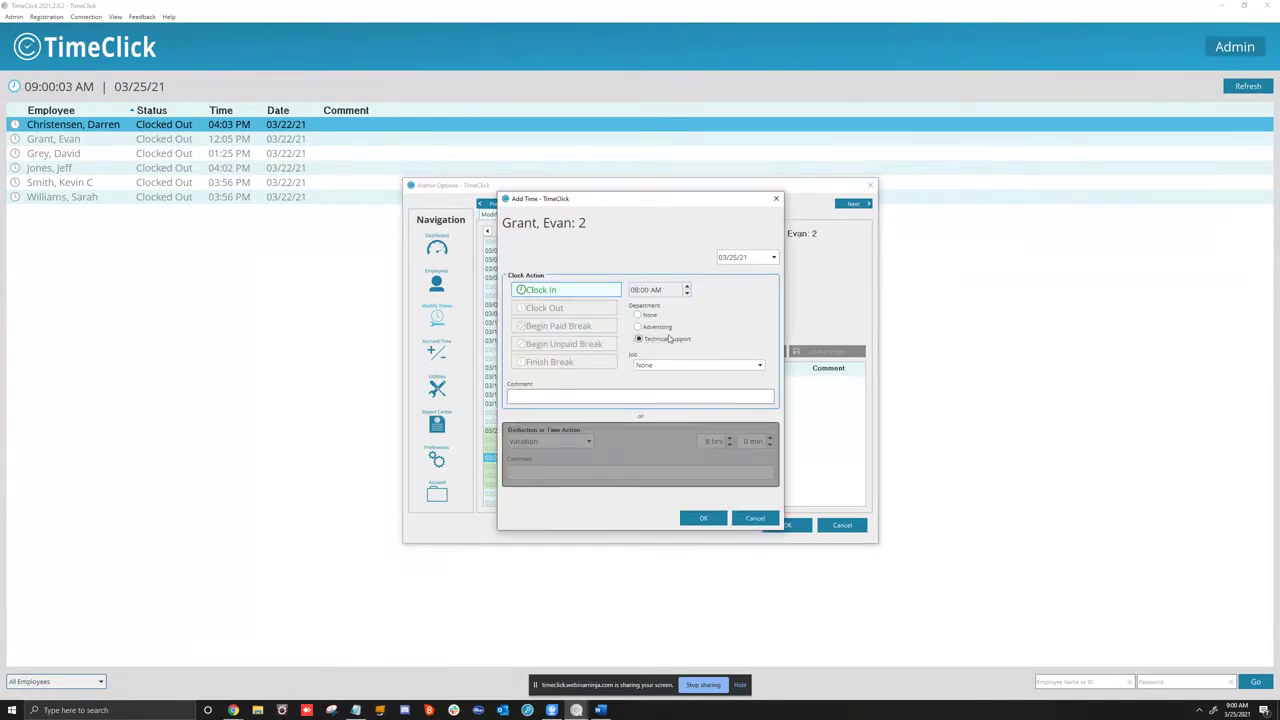
left_click(673, 443)
left_click(575, 442)
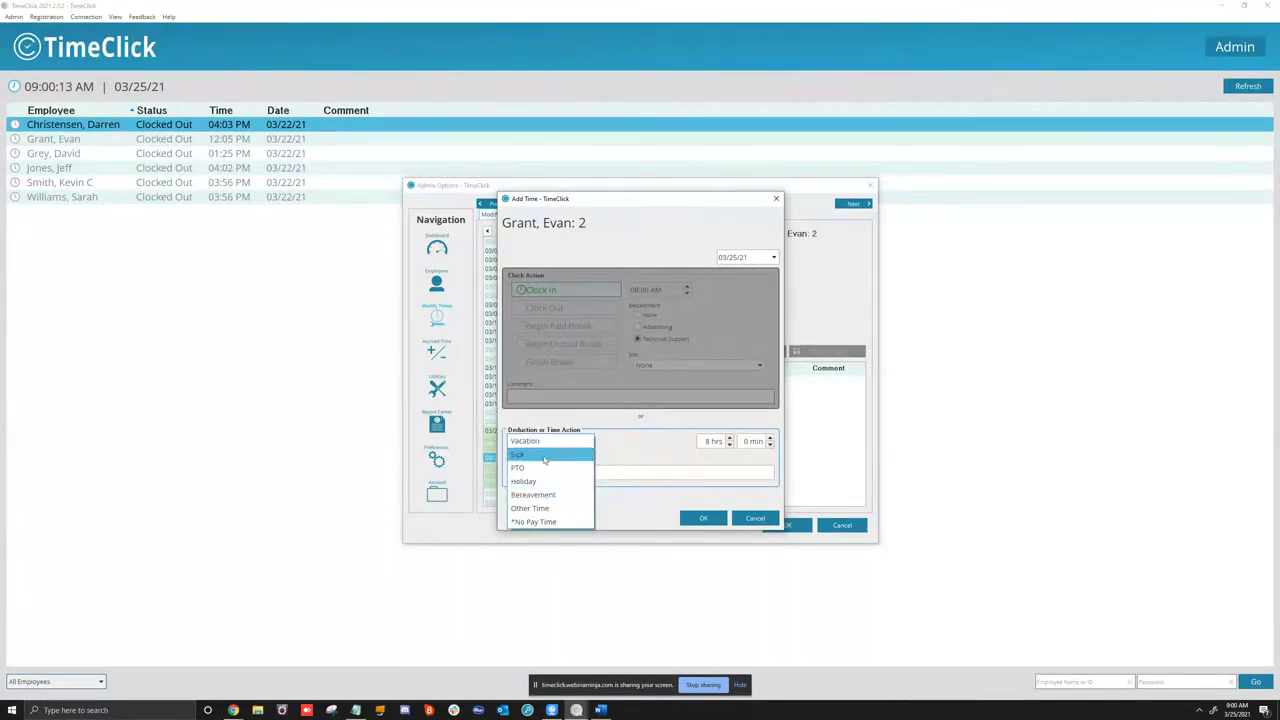
left_click(643, 445)
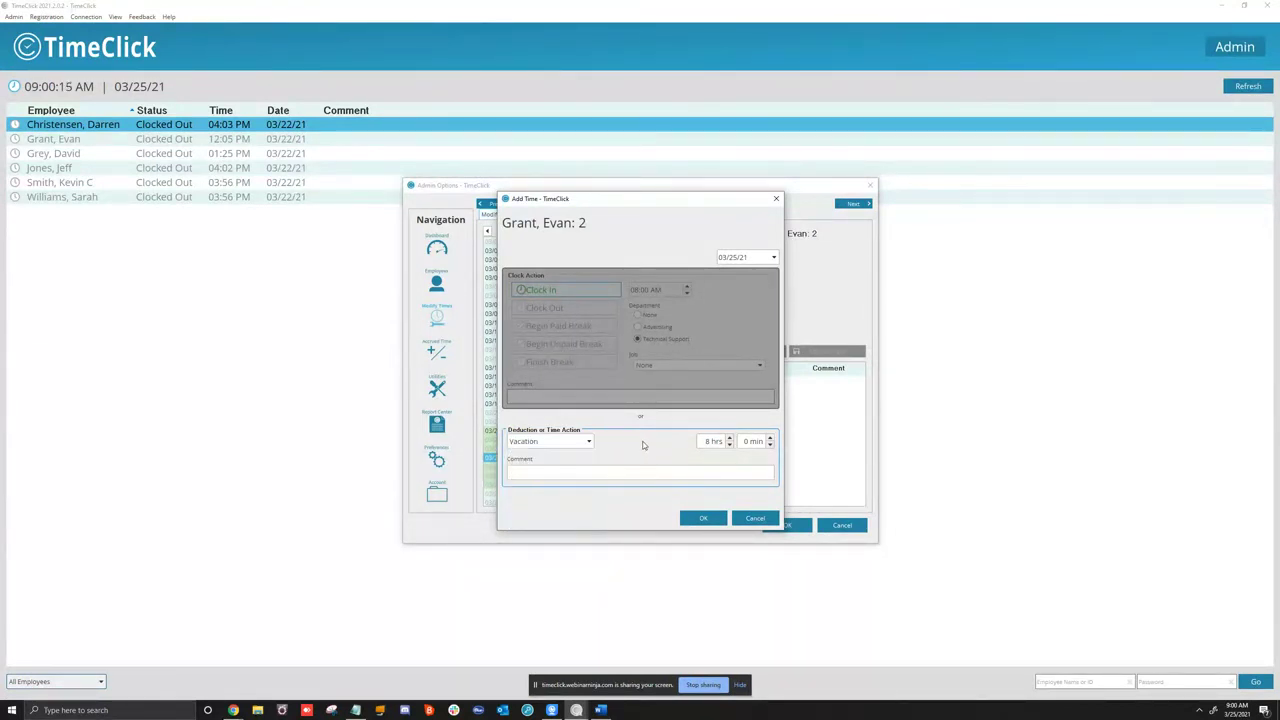
left_click(755, 518)
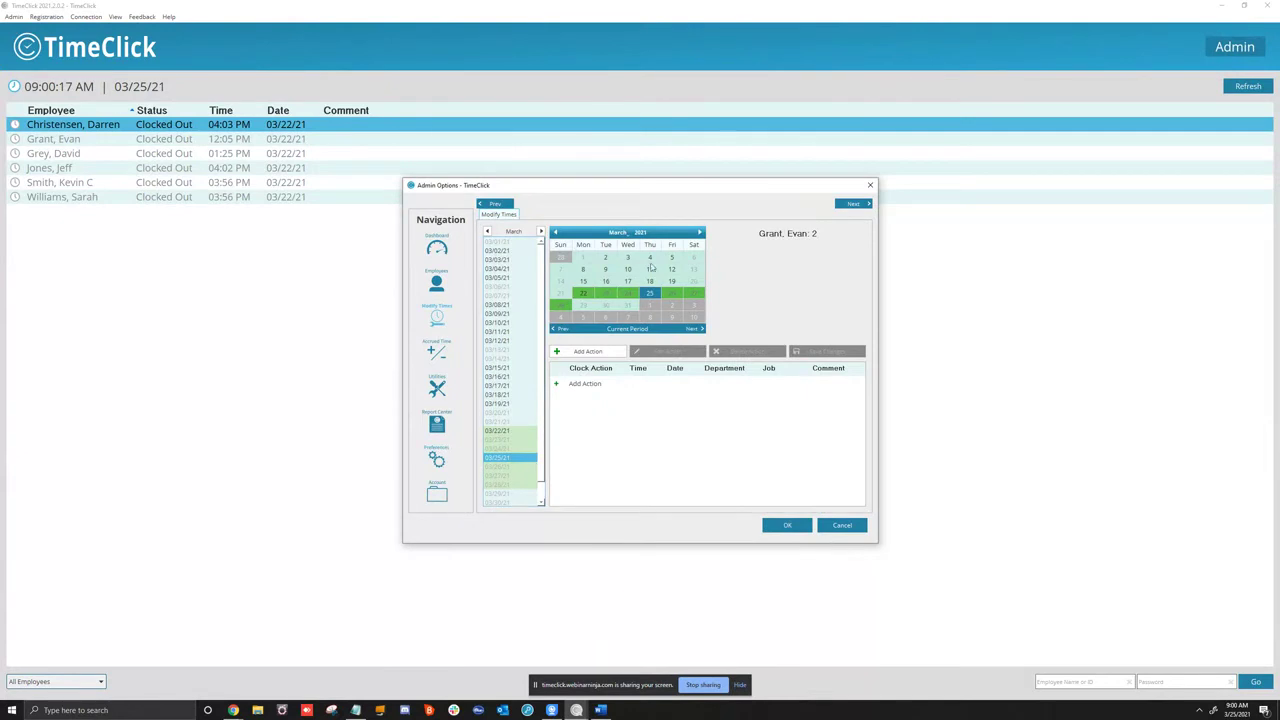
left_click(857, 526)
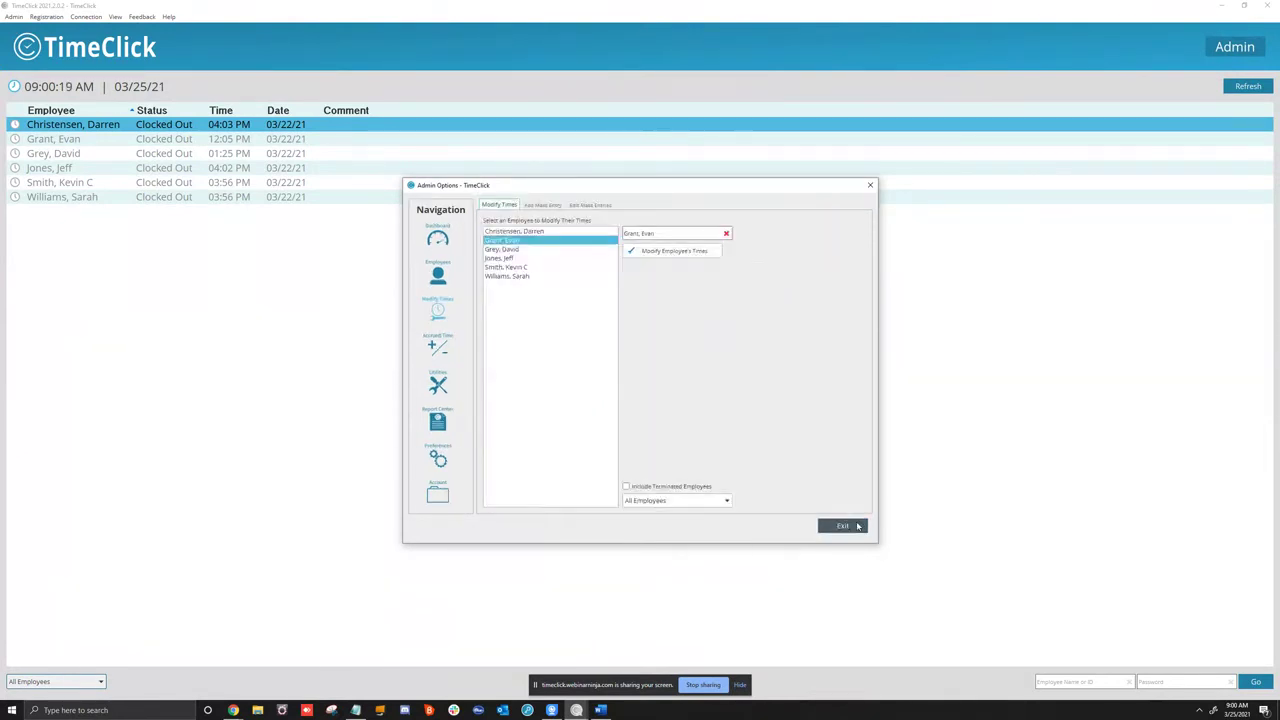
Draft an 8-hour Holiday mass entry commented "Merry Christmas everyone!", then leave it uncreated and open the list of editable mass entries
left_click(546, 206)
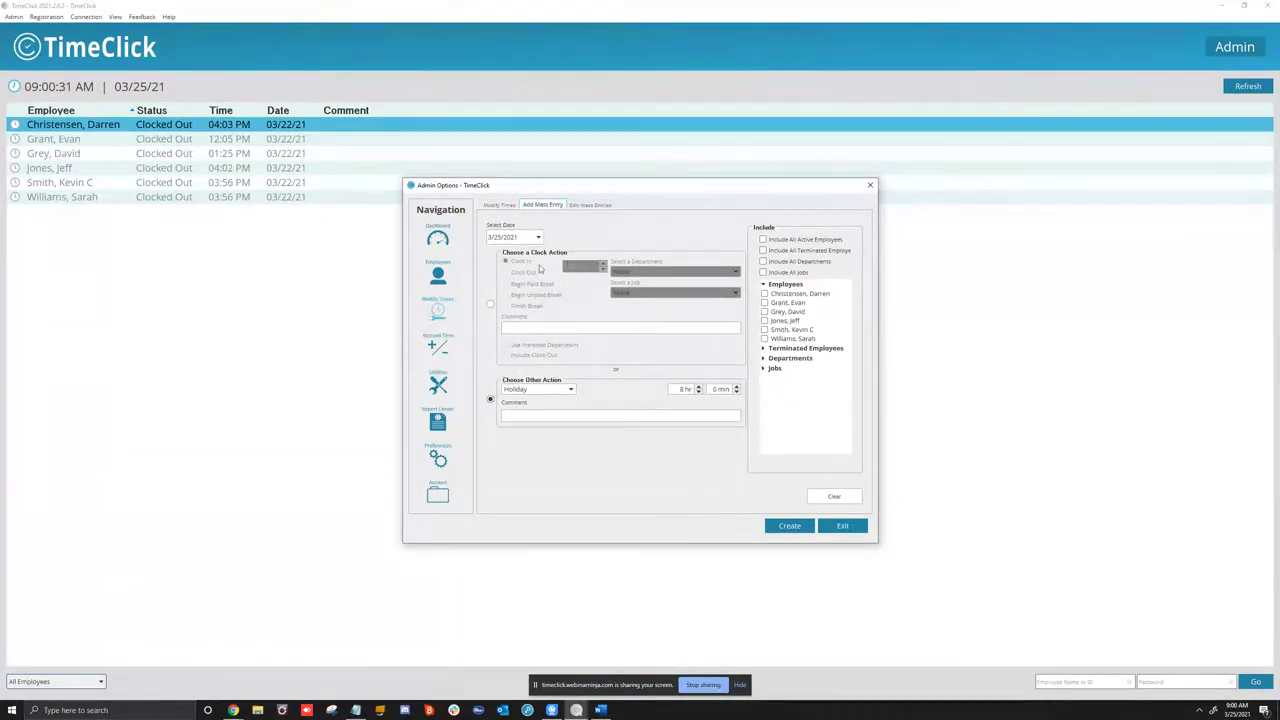
left_click(570, 392)
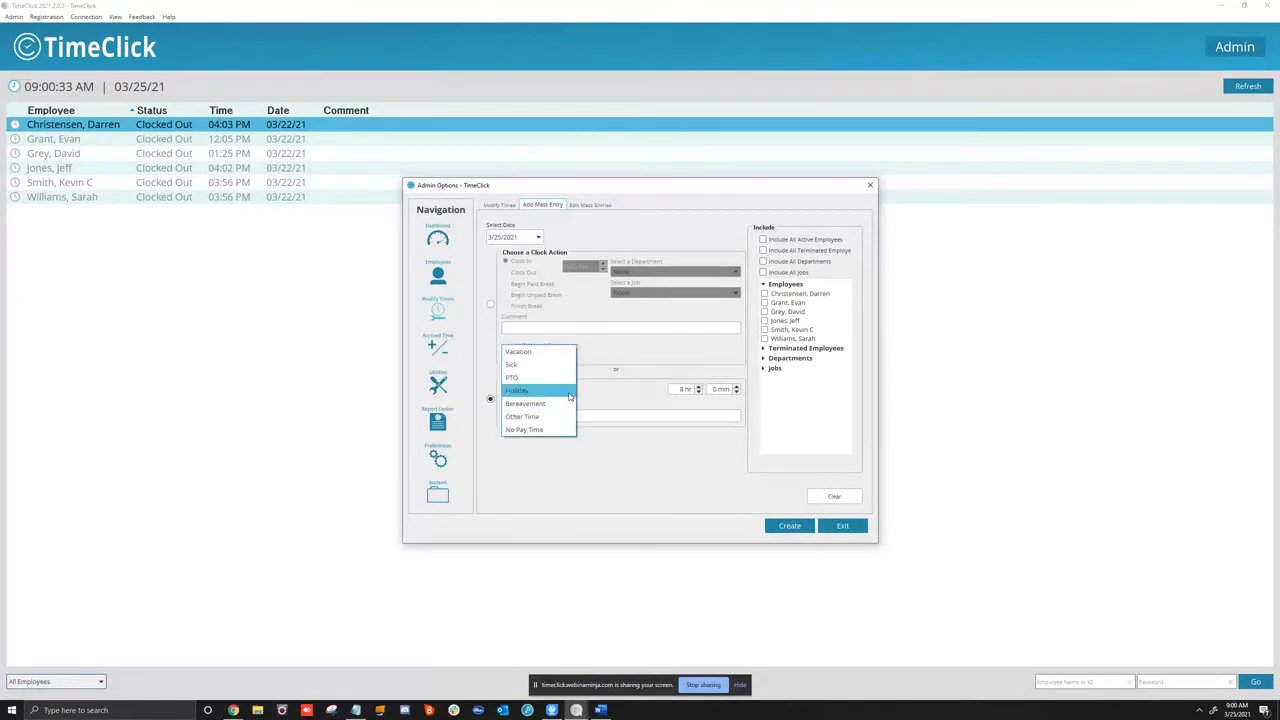
left_click(569, 392)
left_click(538, 418)
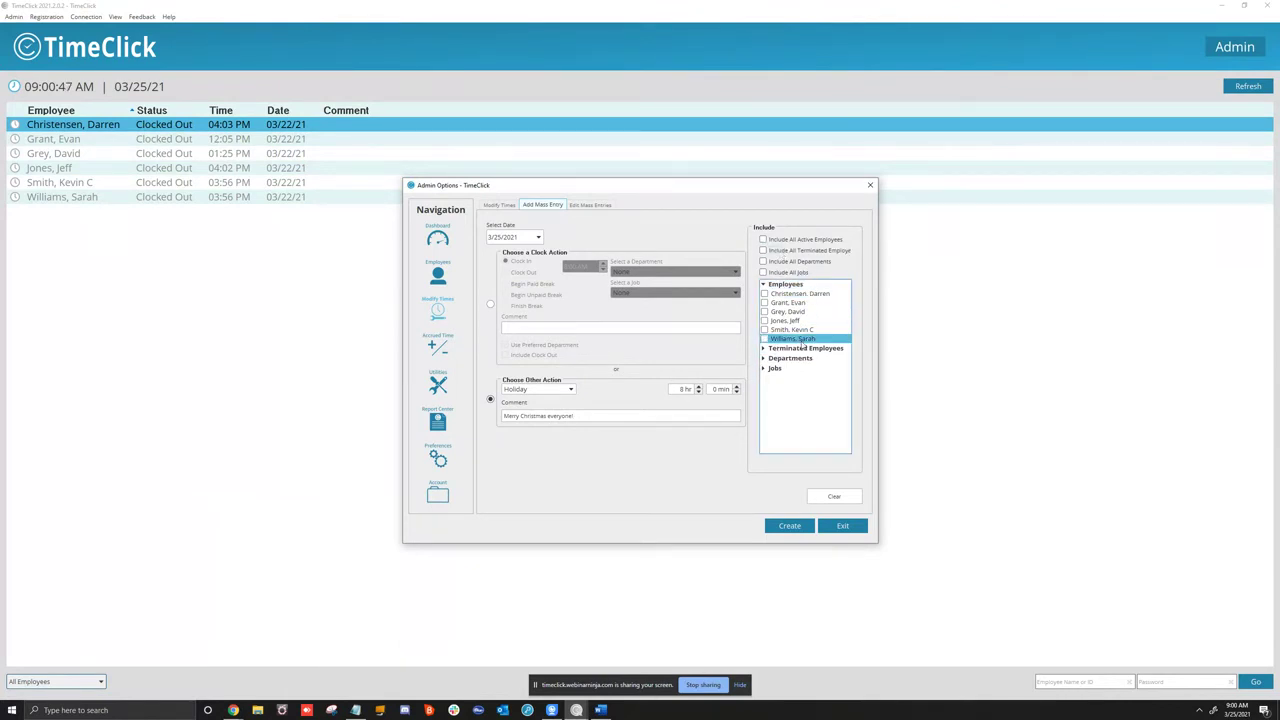
left_click(586, 207)
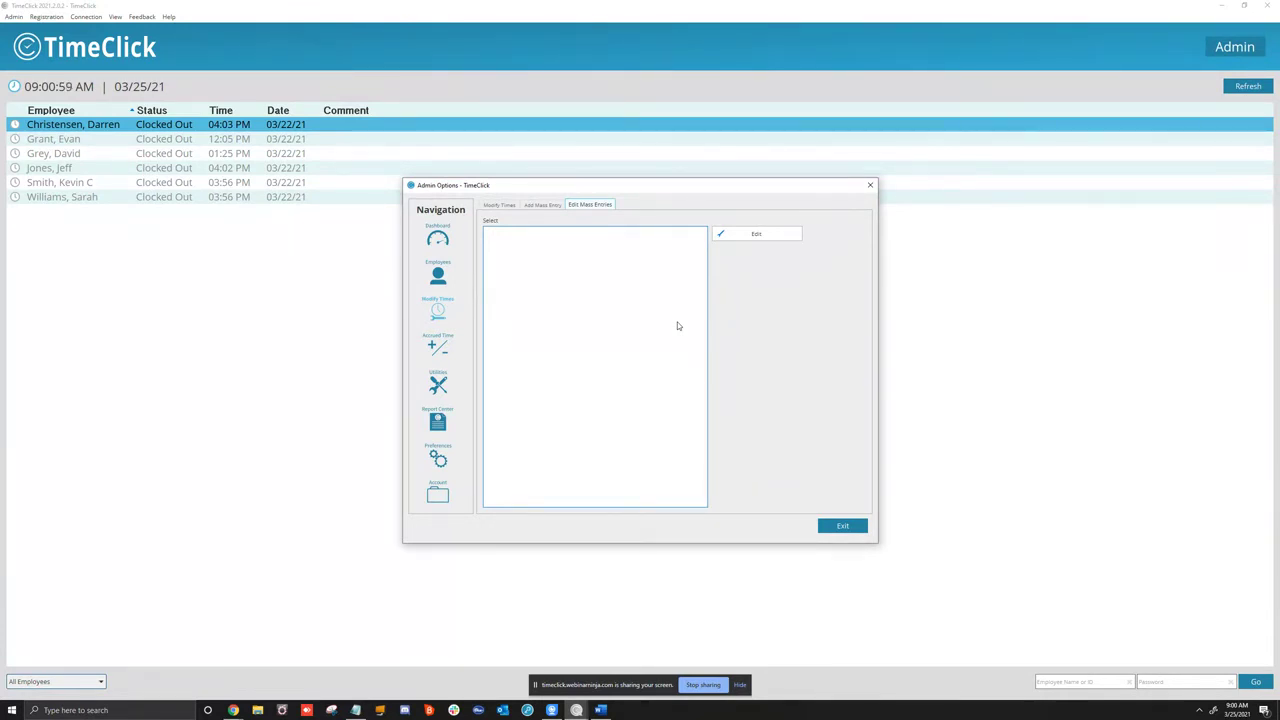
Review the 1 year hourly category in the accrued time settings, including its accrual types and amount
left_click(440, 348)
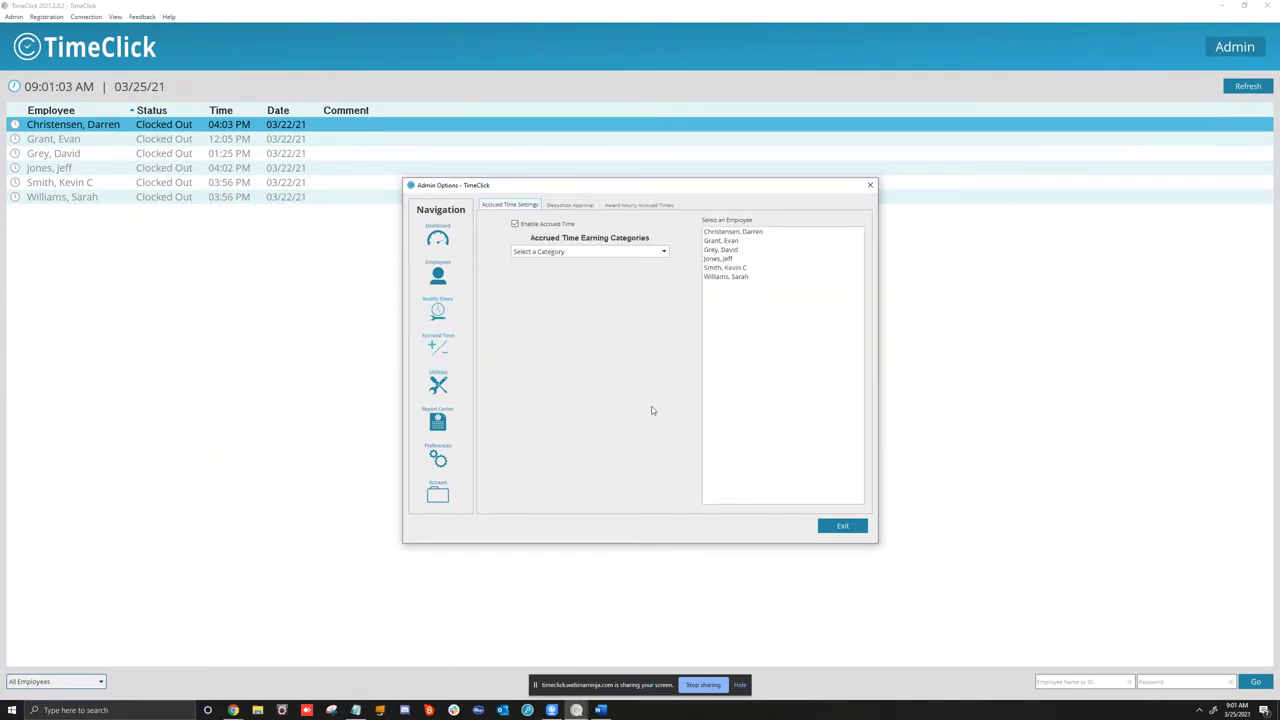
left_click(540, 253)
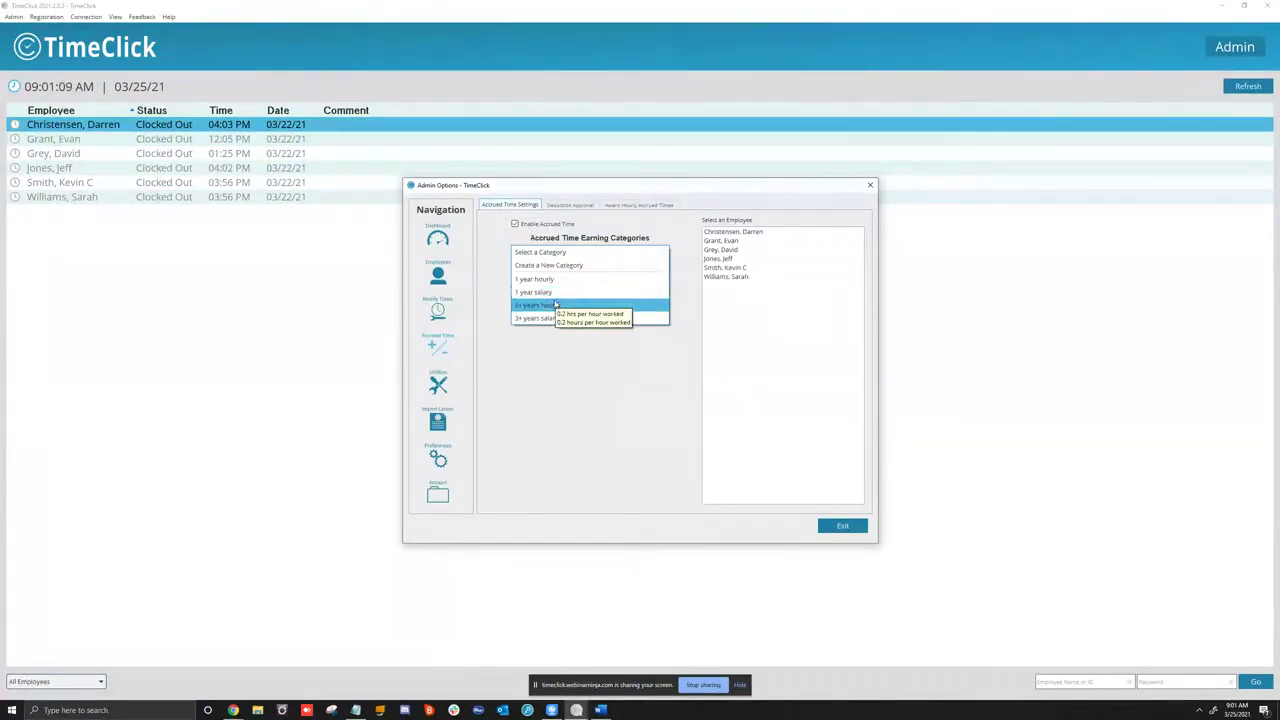
left_click(562, 279)
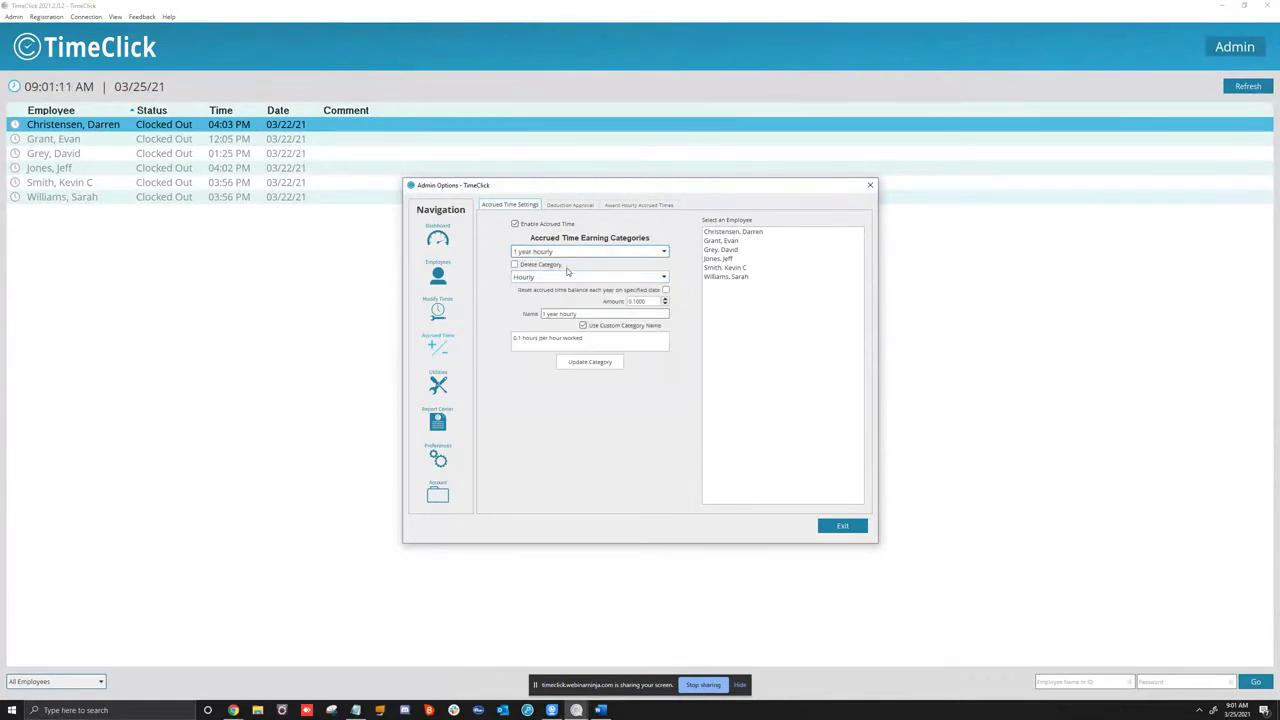
left_click(569, 278)
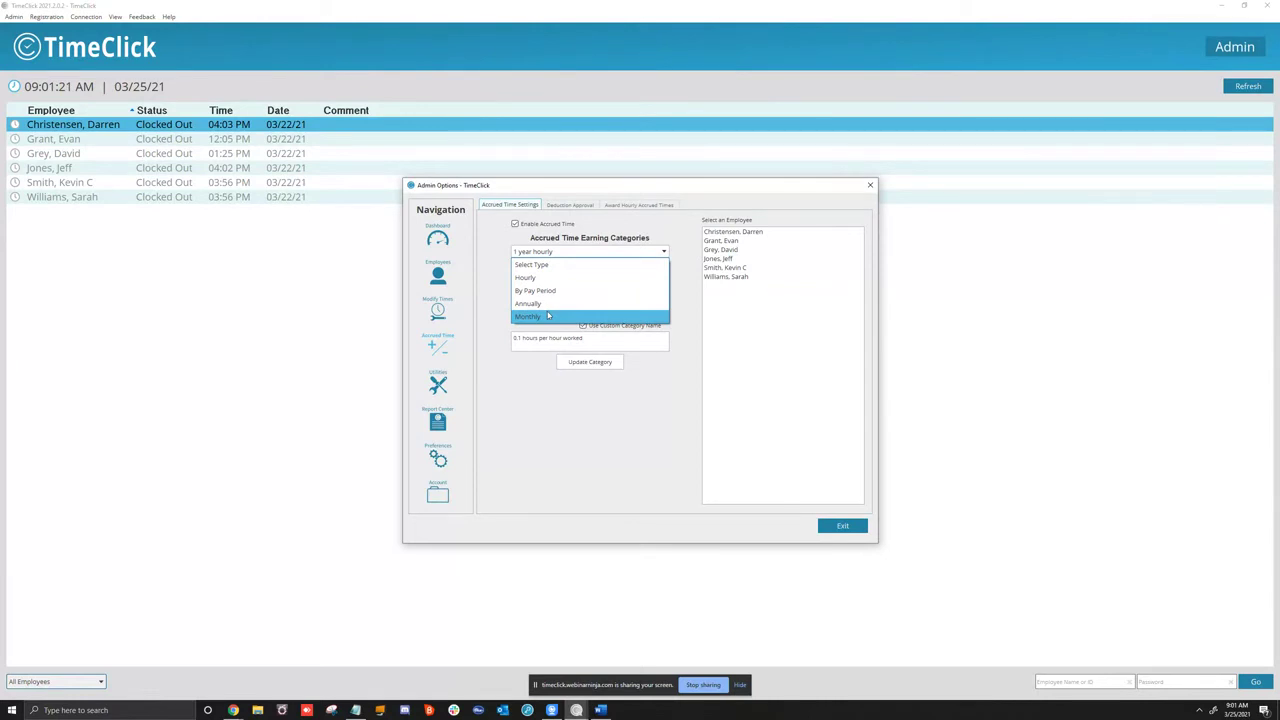
left_click(541, 413)
double_click(650, 301)
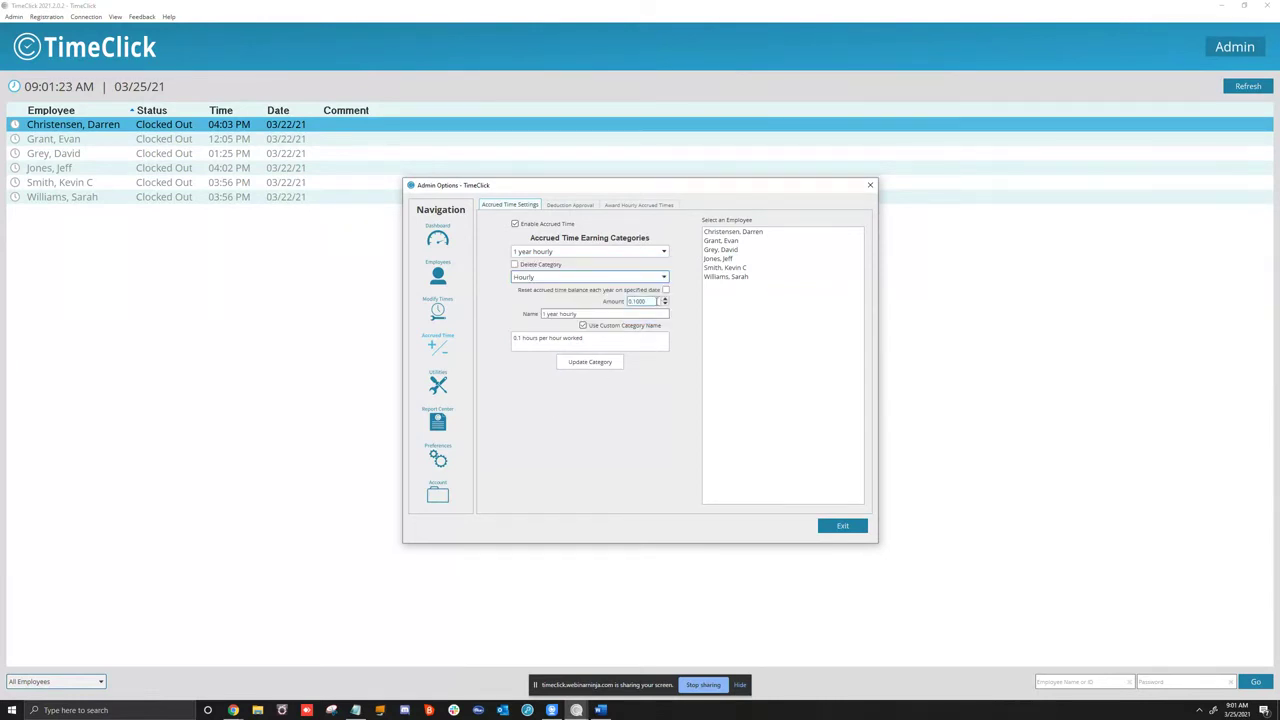
left_click(648, 301)
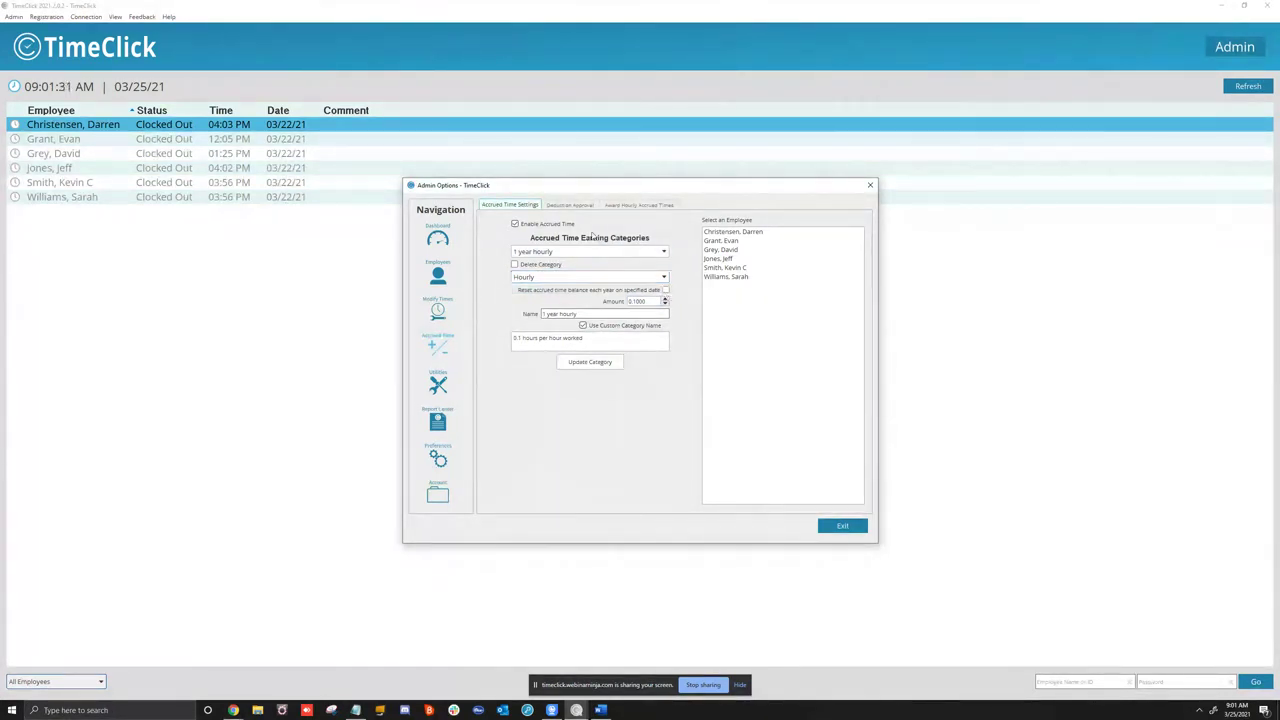
Set the first listed employee's accrual categories to 1 year salary for Sick and 3+ years hourly for PTO
left_click(700, 236)
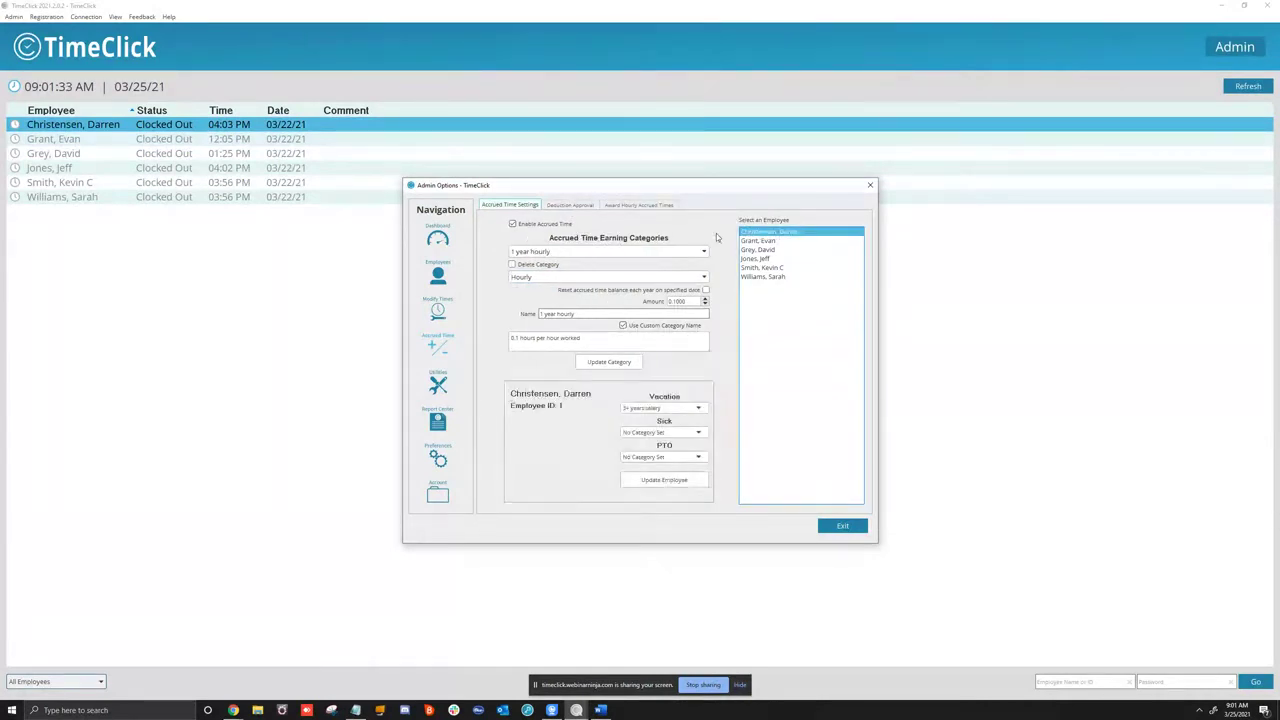
left_click(660, 432)
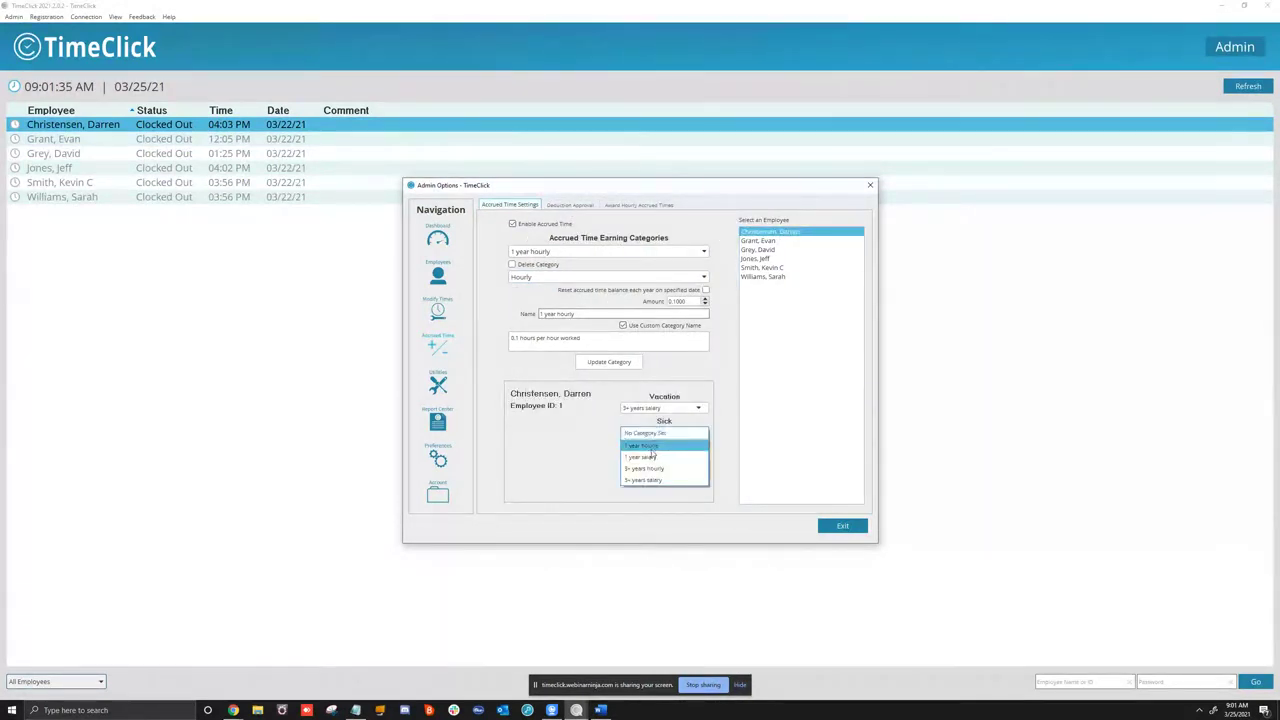
left_click(645, 468)
left_click(660, 457)
left_click(645, 492)
left_click(660, 480)
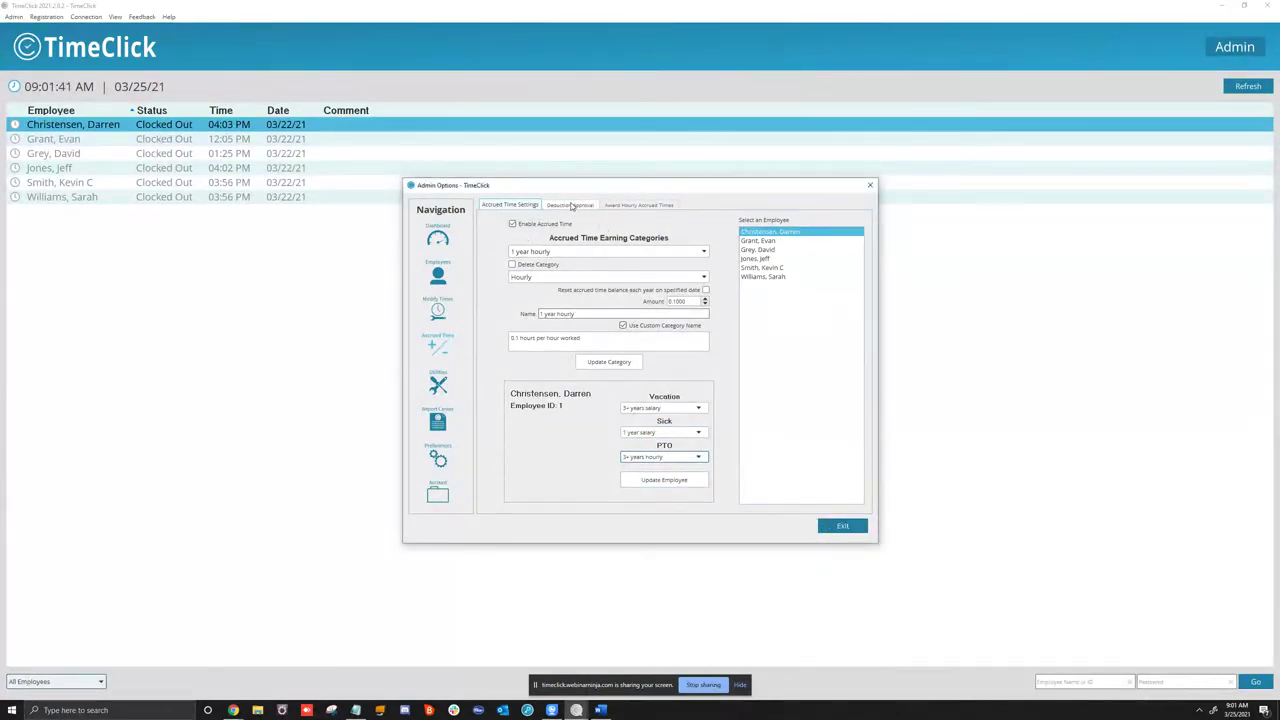
Glance at the deduction approval page and the database utilities, then return to the accrued time settings
left_click(570, 205)
left_click(510, 205)
left_click(445, 389)
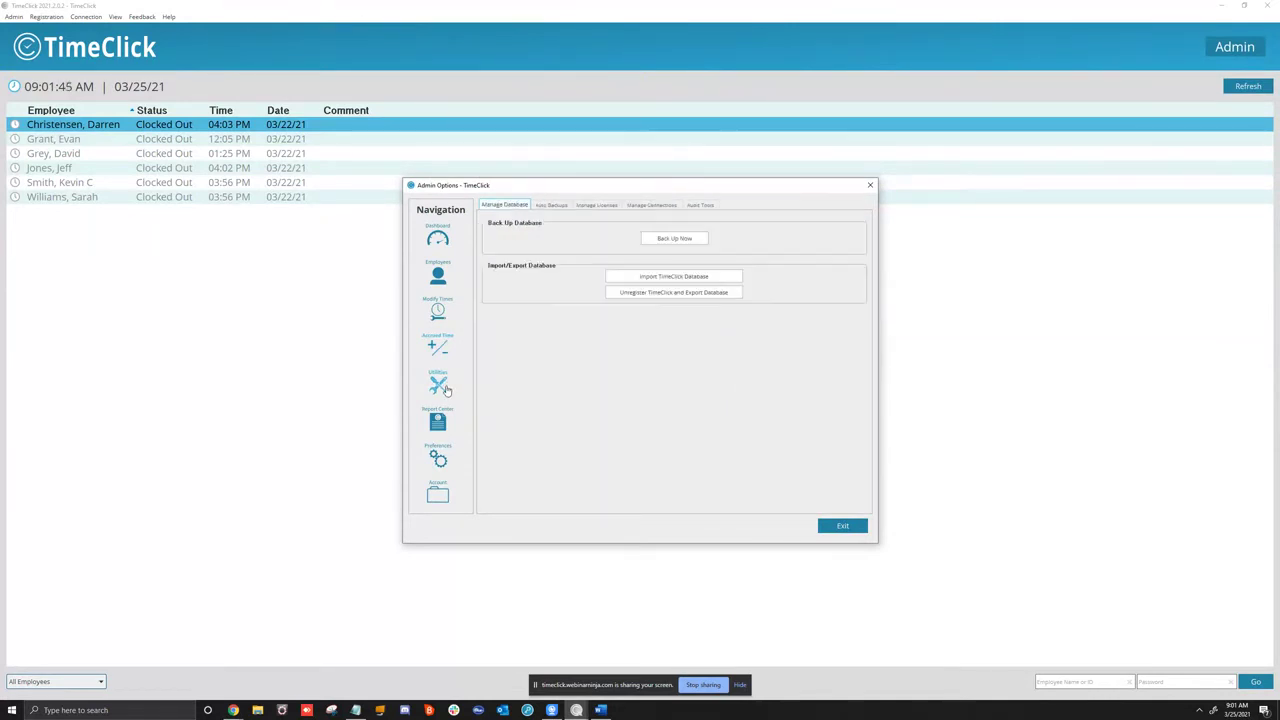
left_click(438, 347)
Start a new accrued time earning category of the Hourly type
left_click(600, 256)
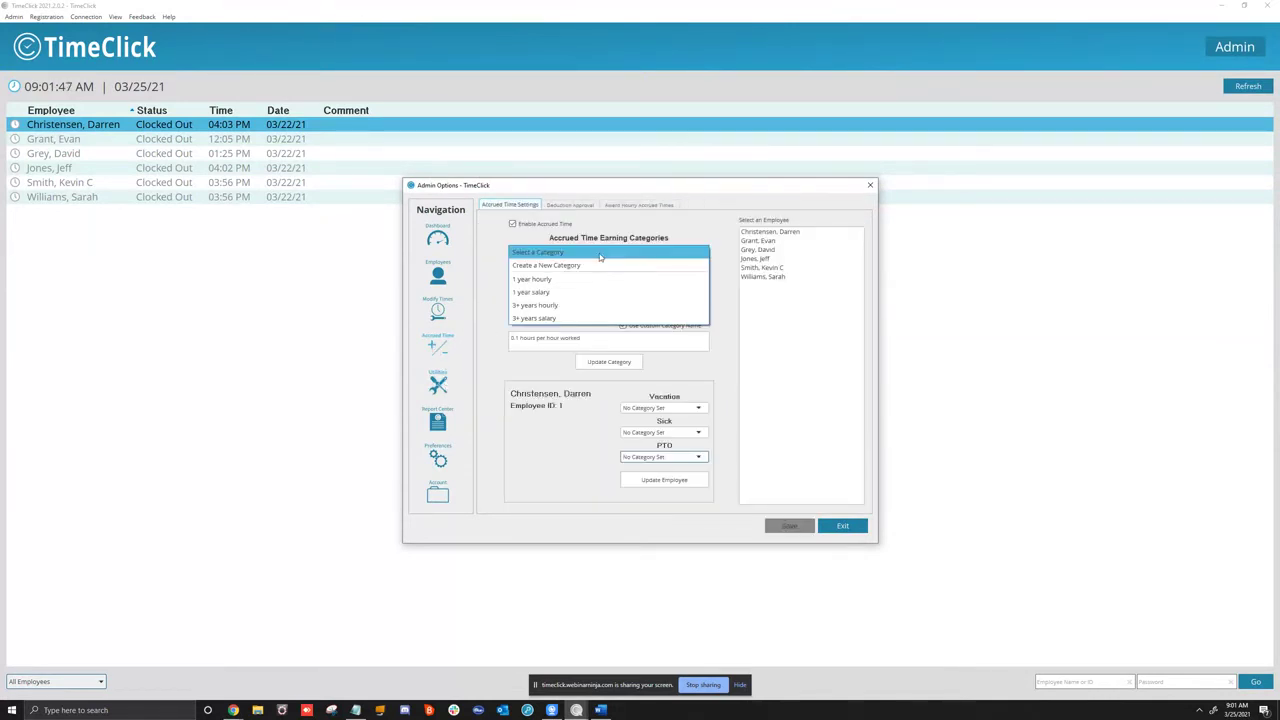
left_click(598, 265)
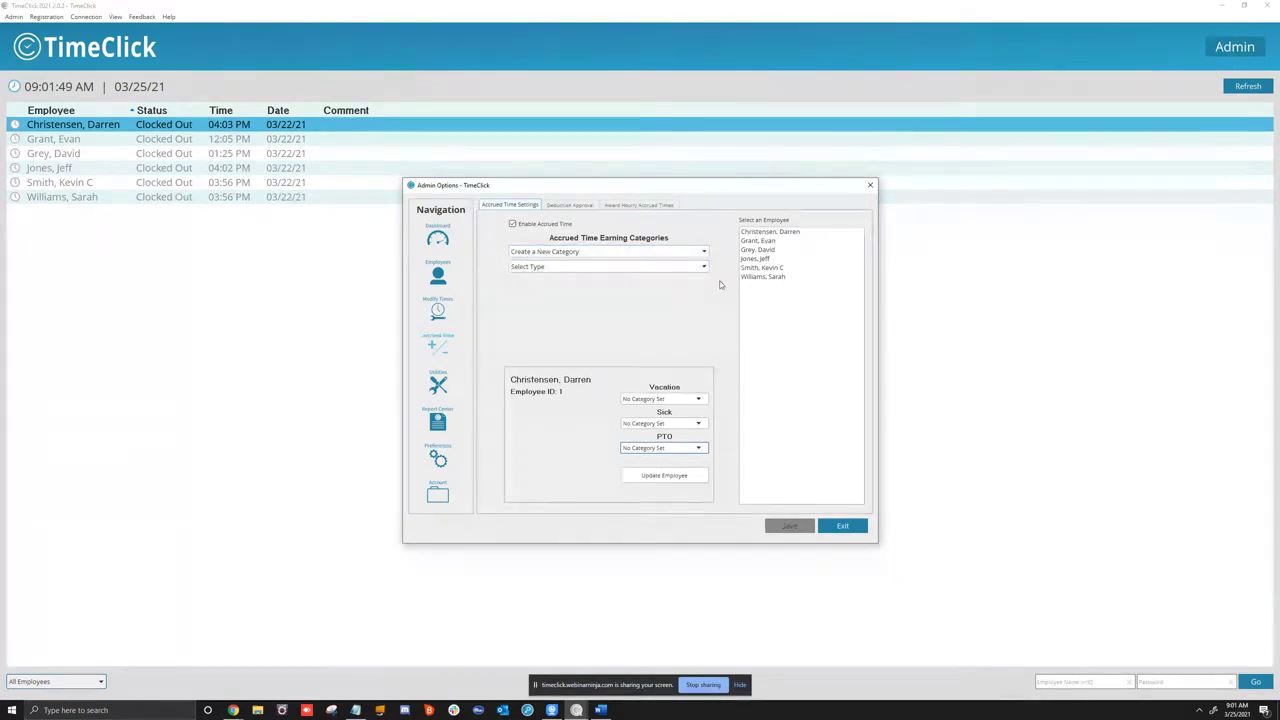
left_click(620, 266)
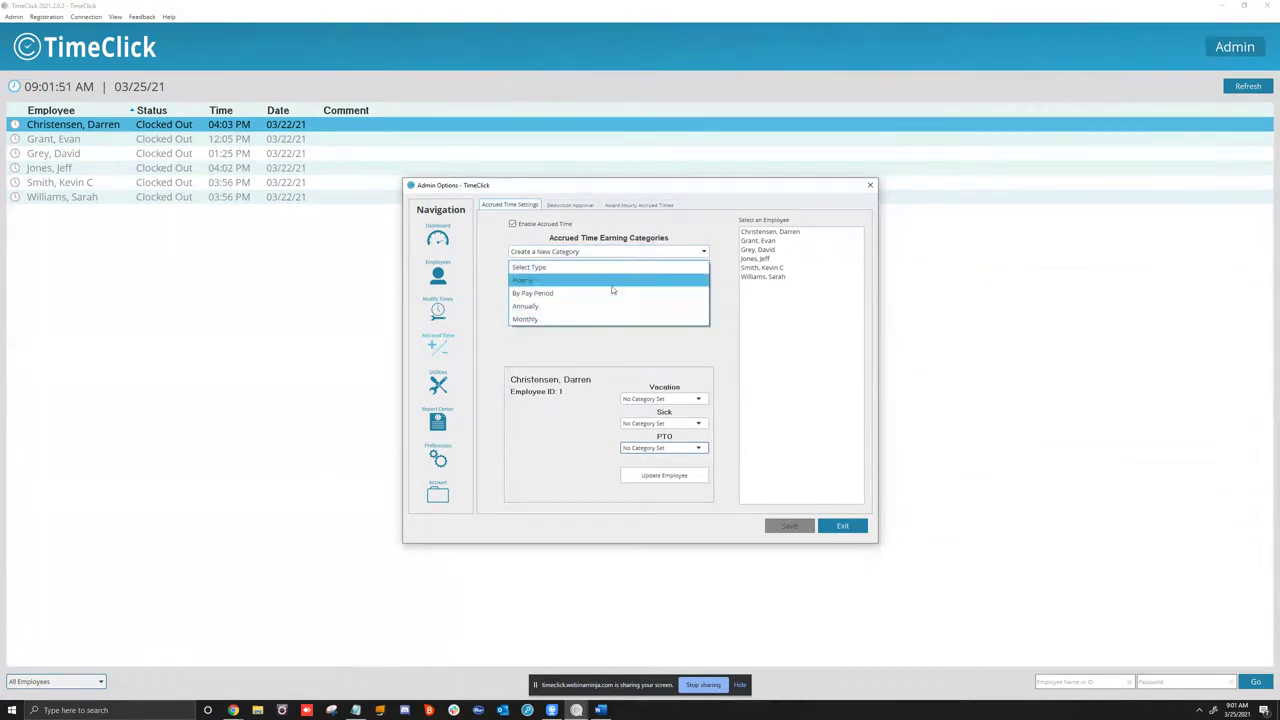
left_click(612, 285)
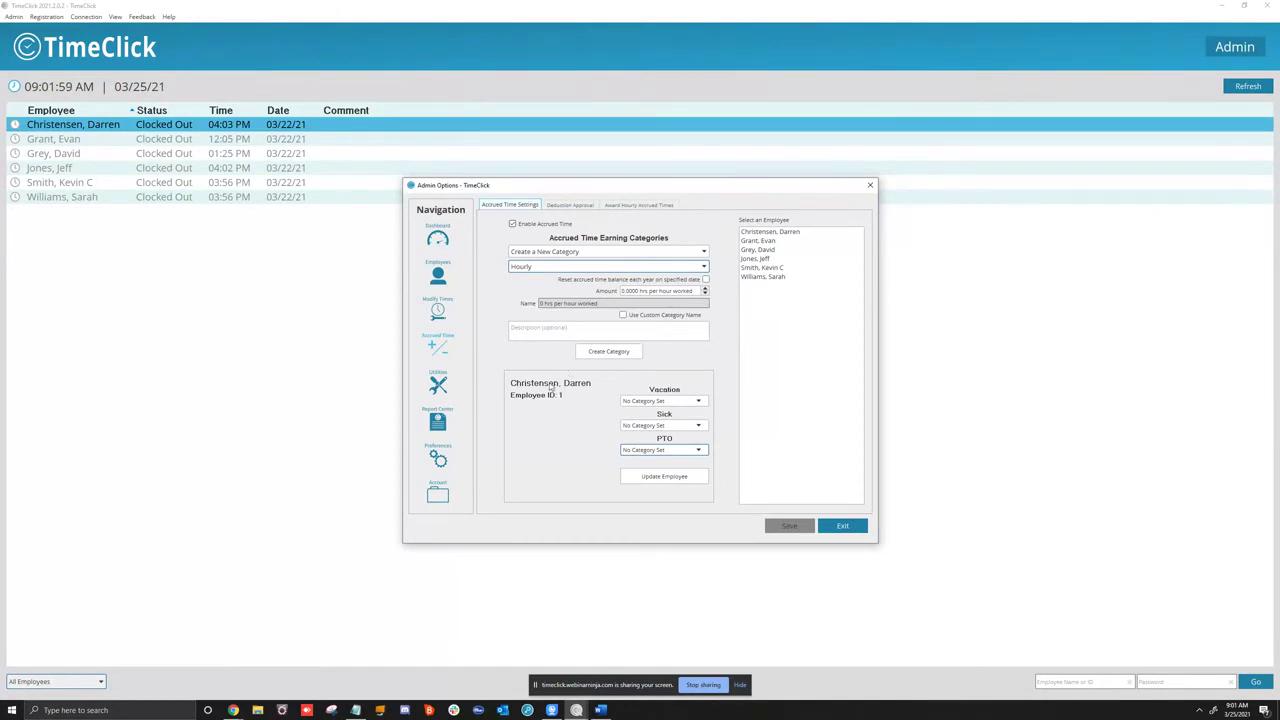
Return to the mass entry form and expand the departments and jobs that can be included
left_click(436, 316)
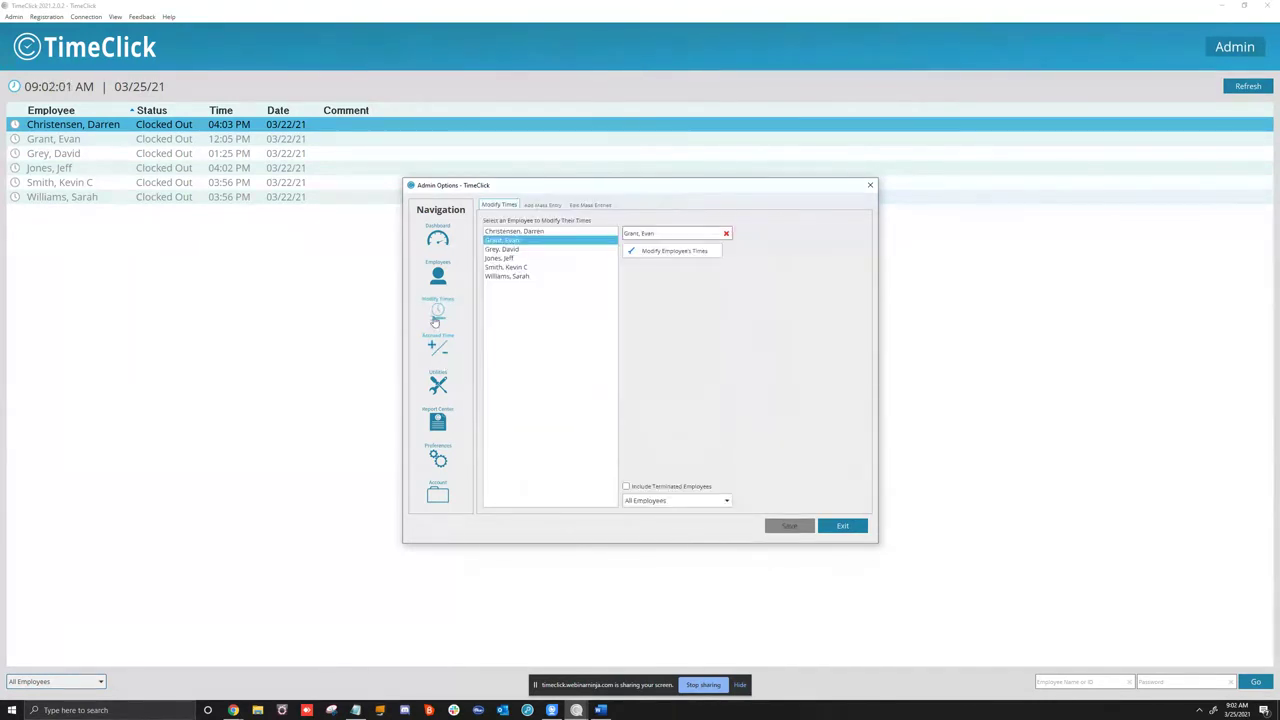
left_click(535, 205)
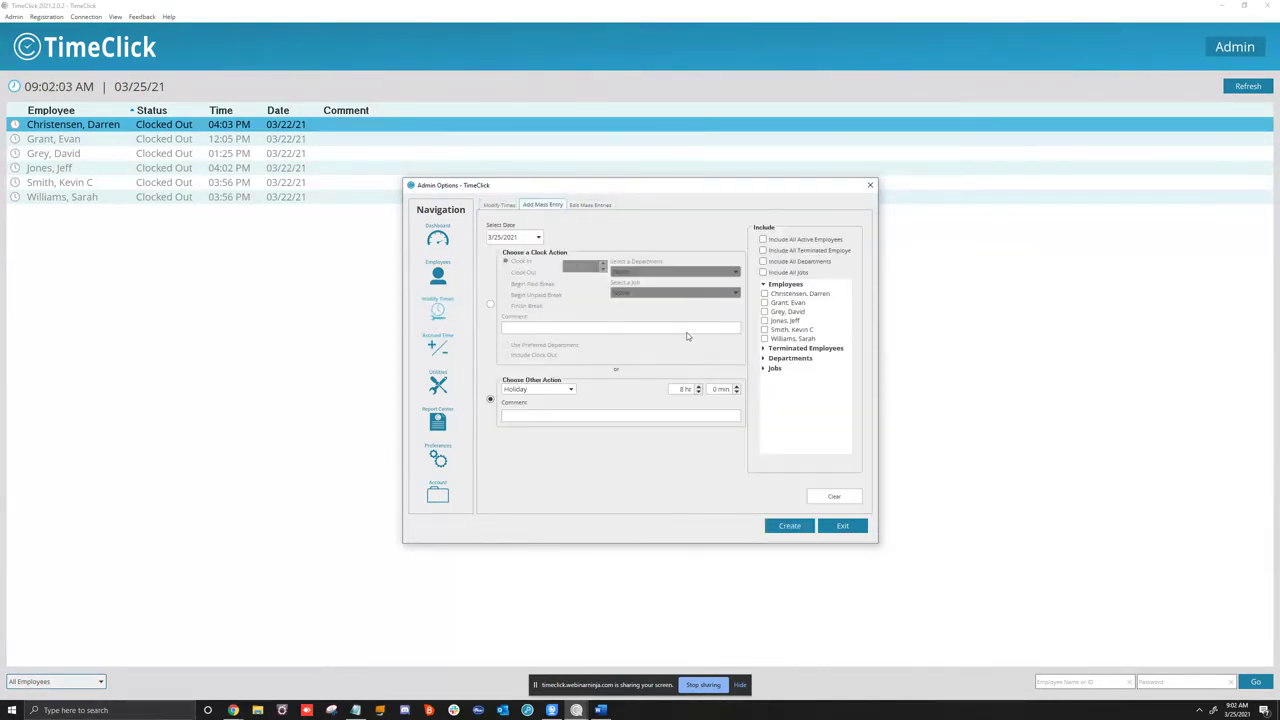
left_click(764, 368)
left_click(764, 358)
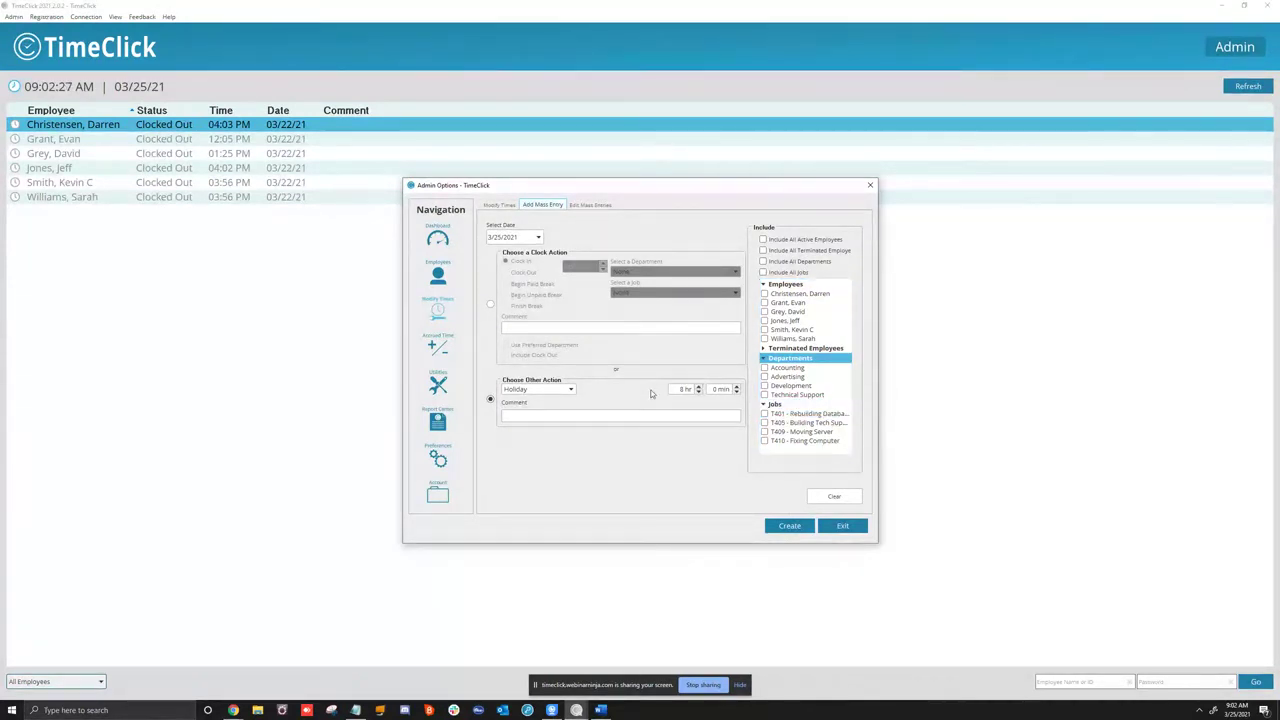
Review the deduction history and active time requests under accrued time, then open the page for awarding hourly accrued times
left_click(436, 343)
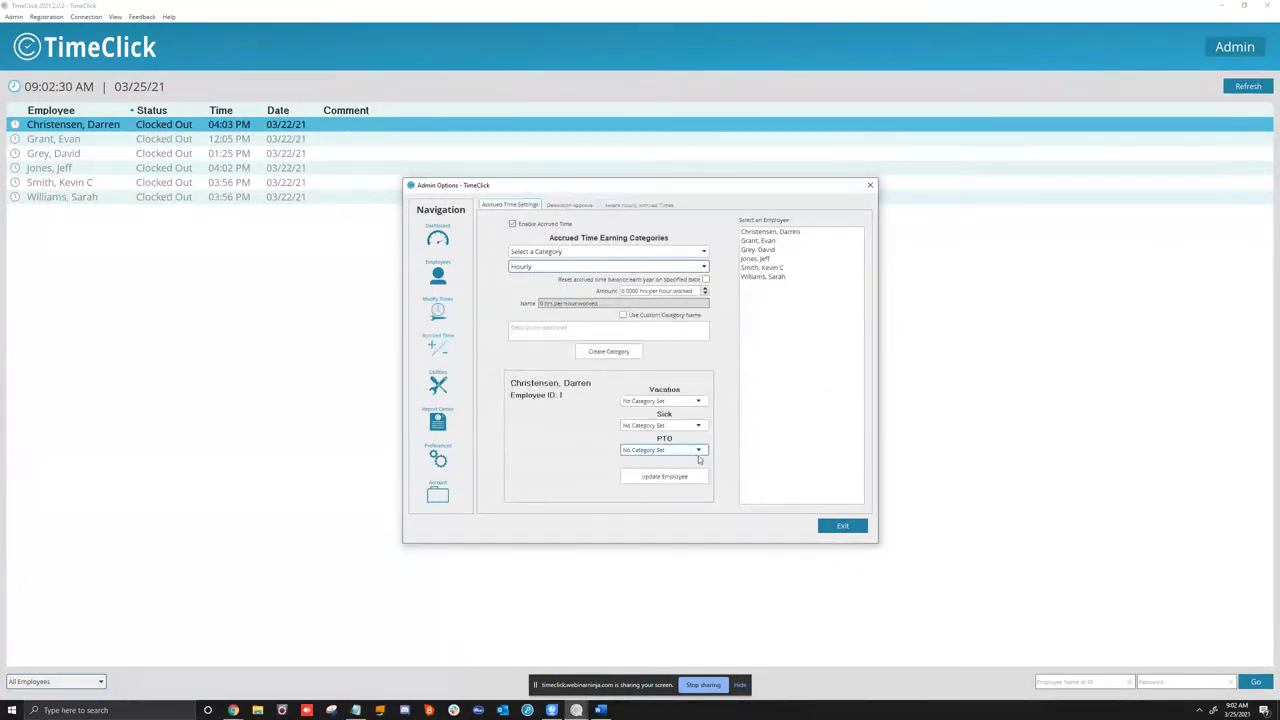
left_click(582, 207)
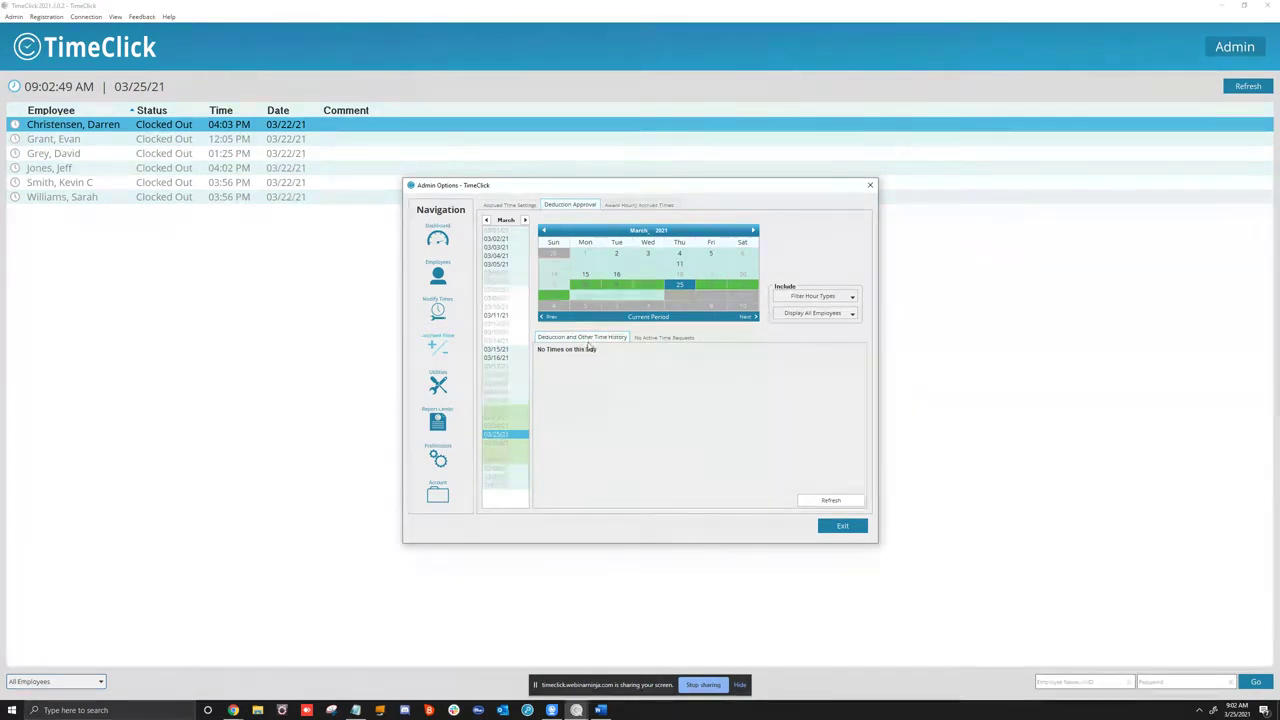
left_click(650, 340)
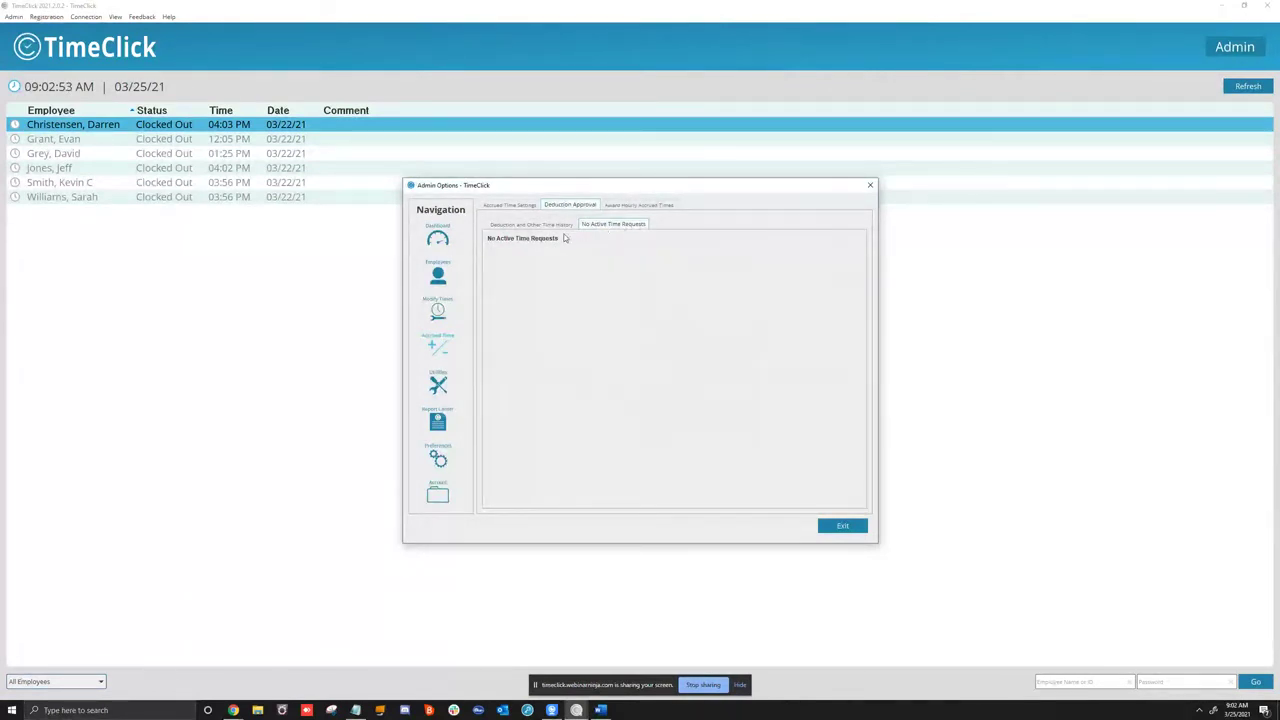
left_click(530, 224)
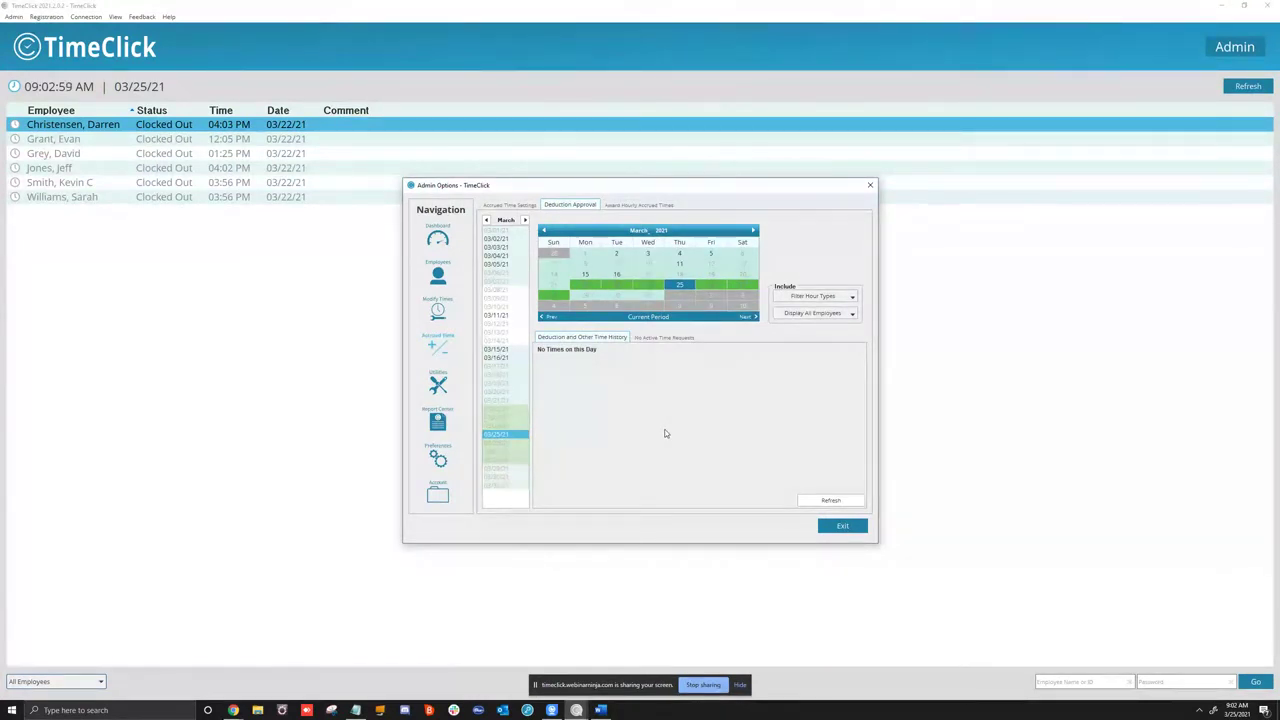
left_click(625, 207)
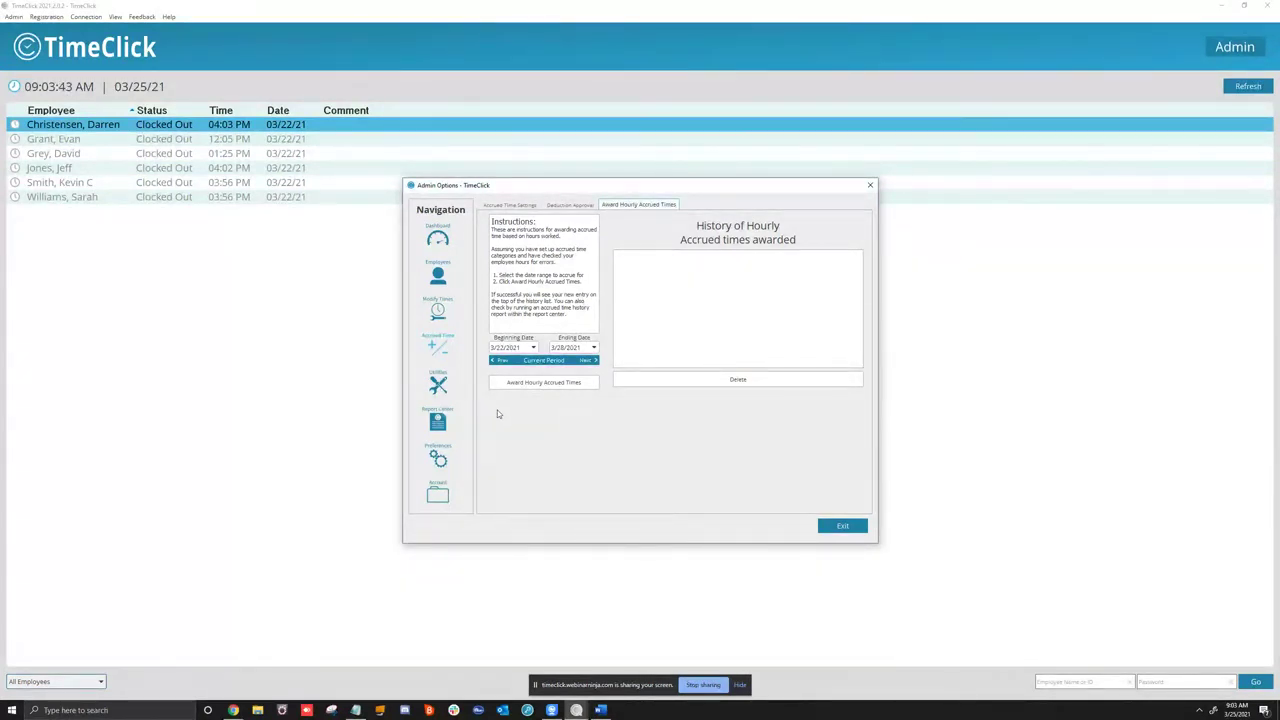
Under the utilities' automatic backup settings, inspect the backups folder and check the auto backup service status
left_click(437, 386)
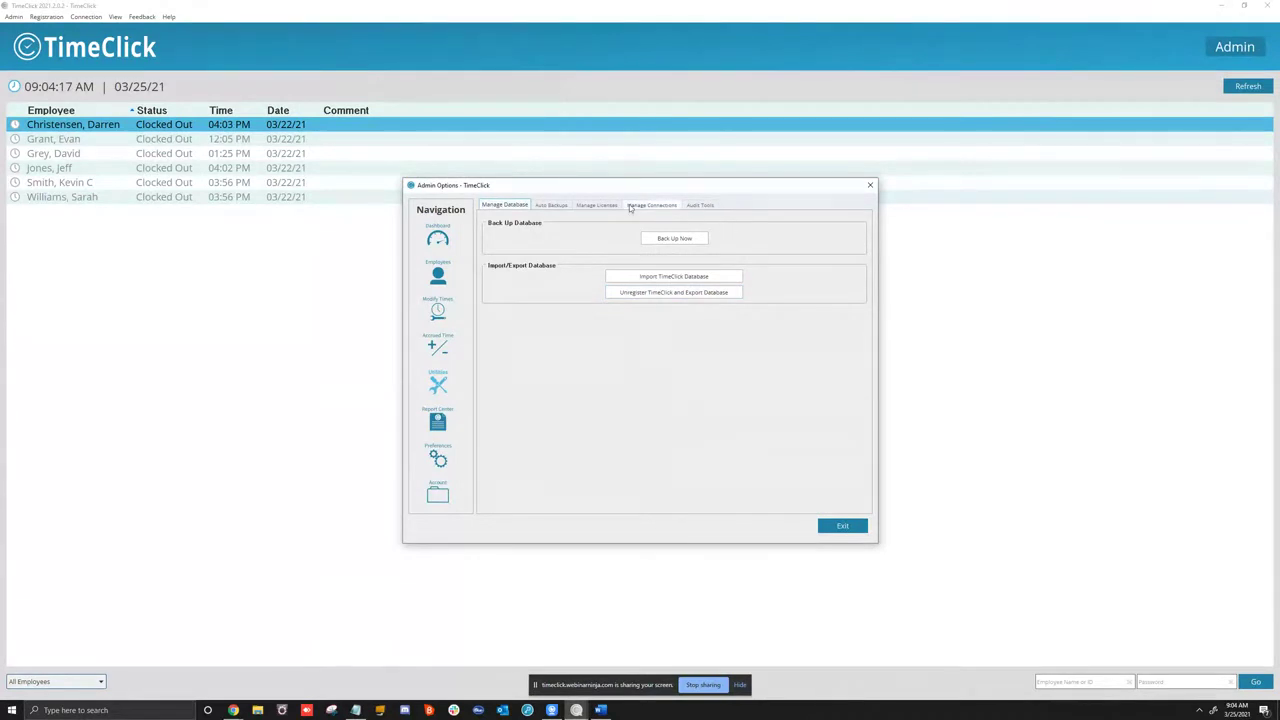
left_click(556, 205)
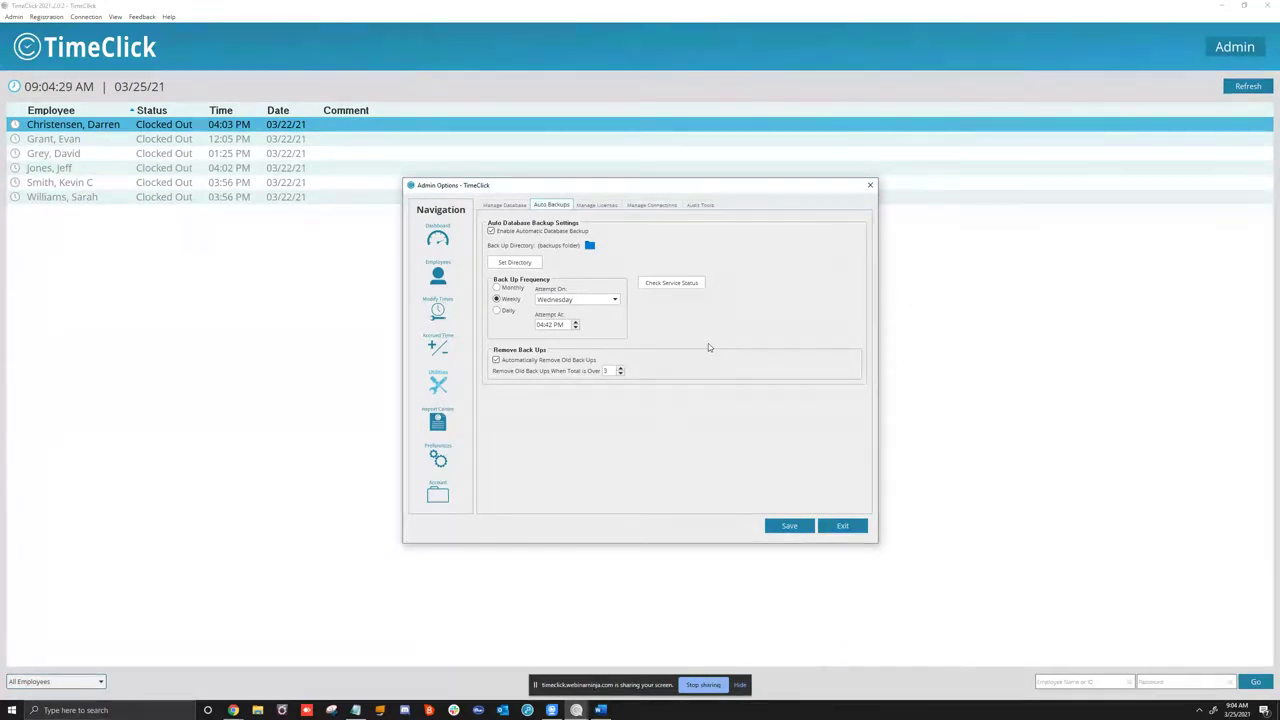
left_click(589, 246)
left_click(589, 246)
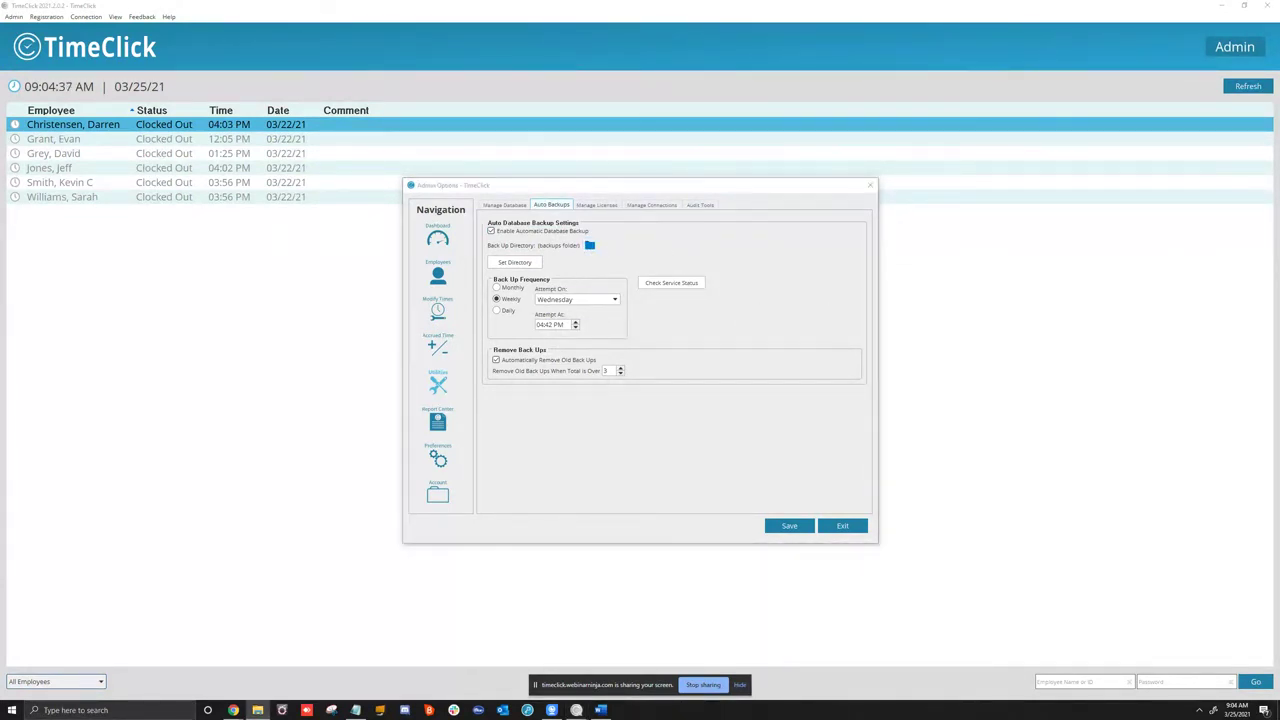
left_click_drag(726, 129, 608, 188)
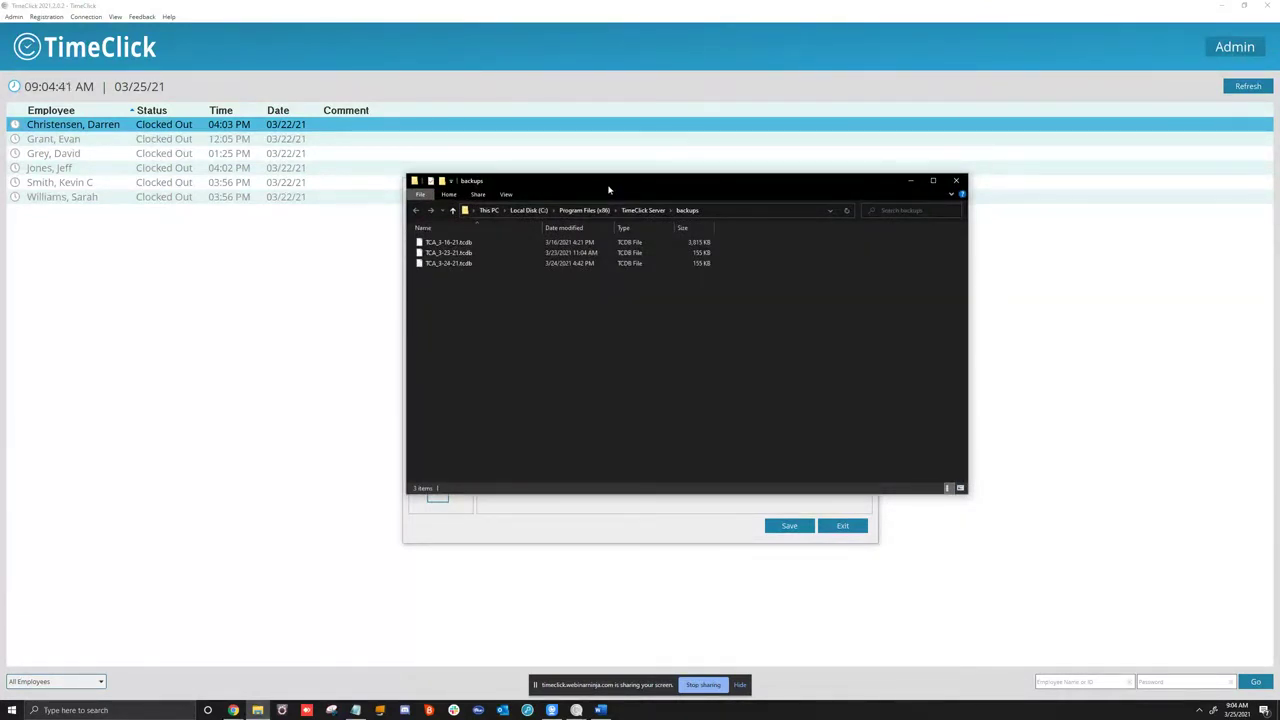
left_click(956, 181)
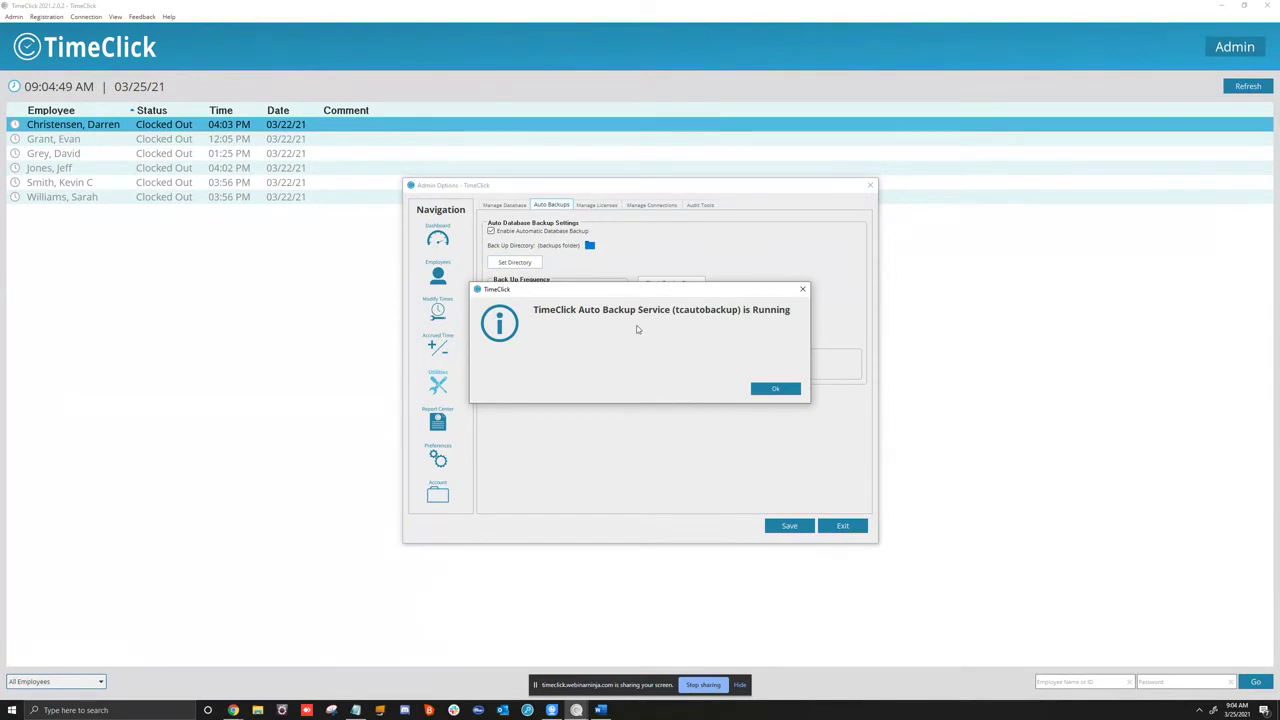
left_click_drag(790, 310, 536, 312)
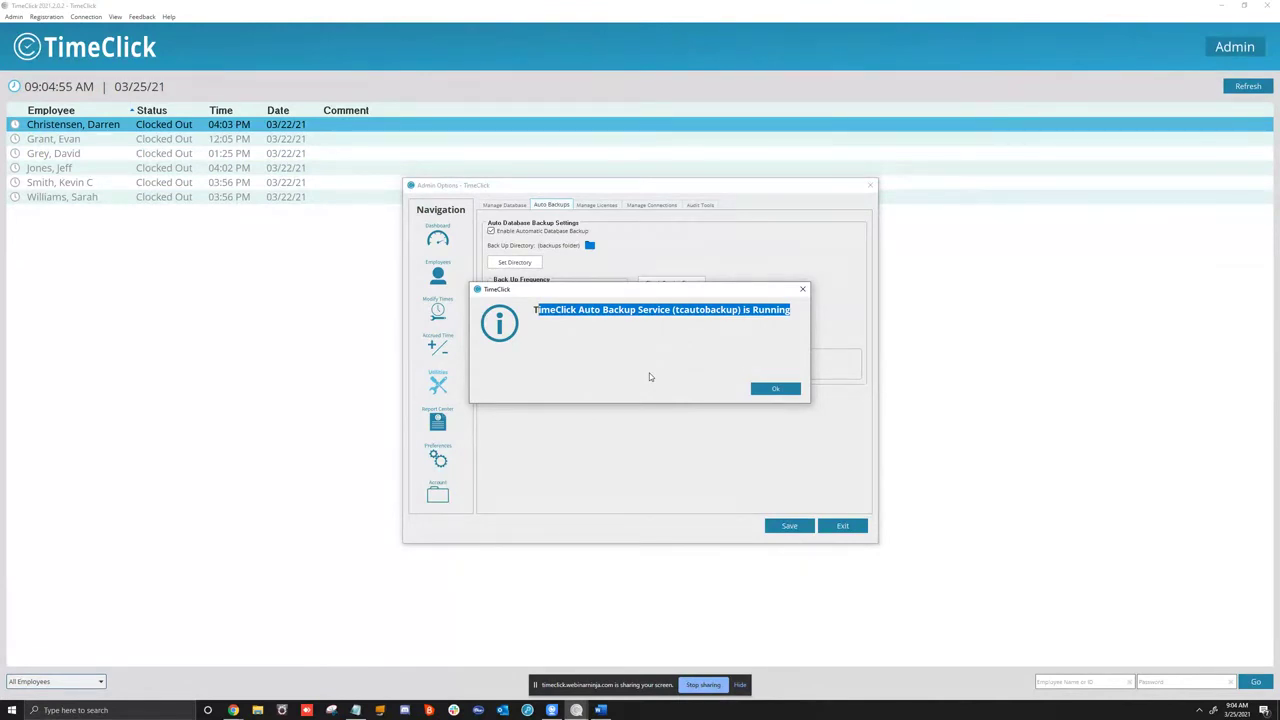
left_click(784, 391)
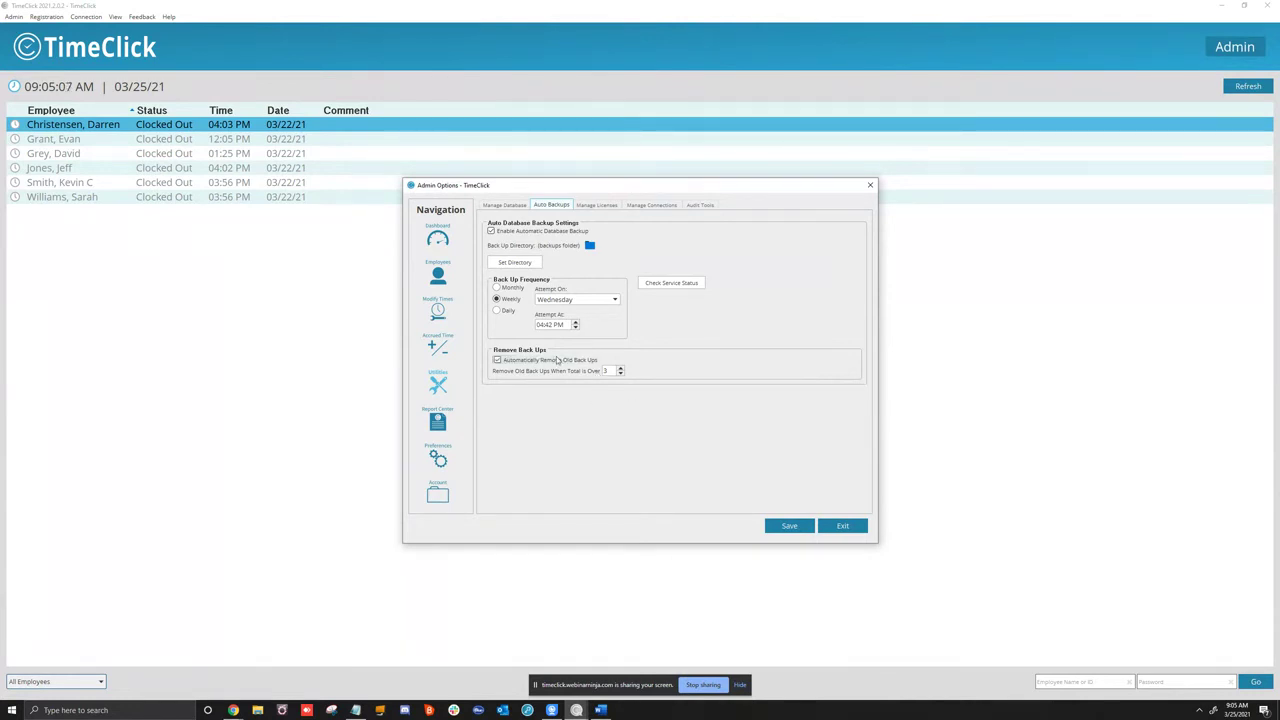
Reset the licenses of all licensed devices
left_click(596, 205)
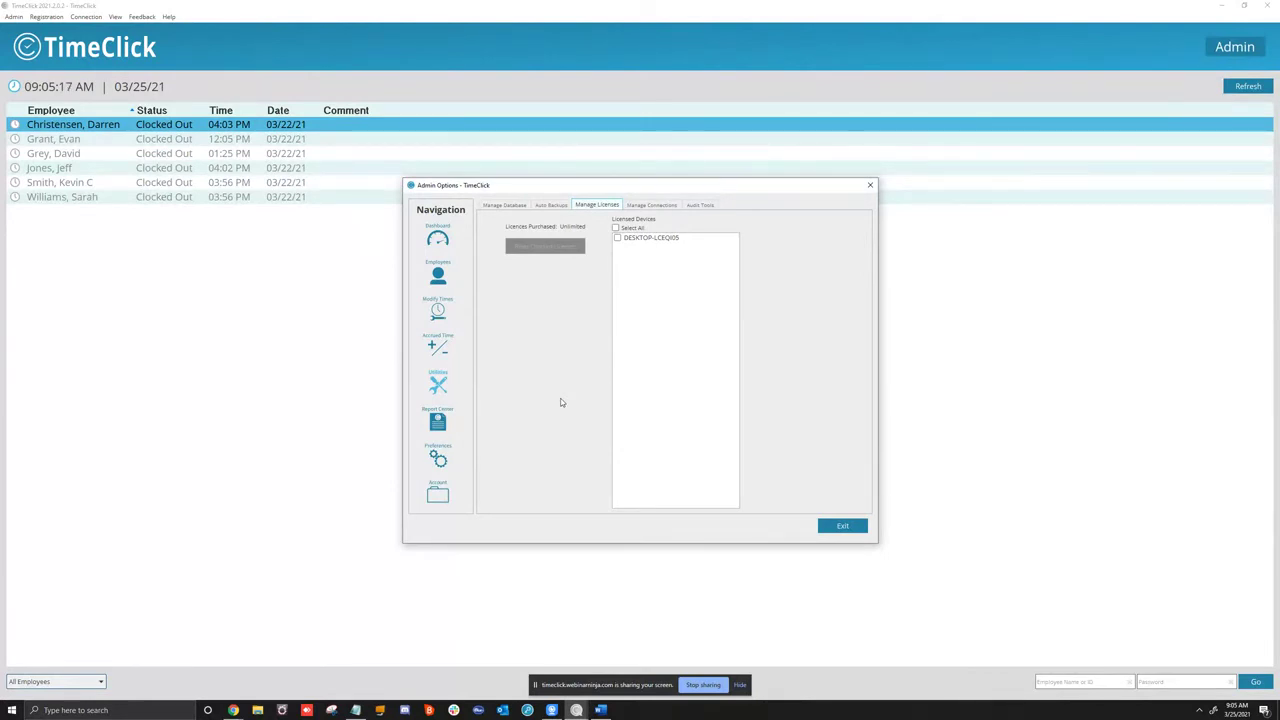
left_click(616, 228)
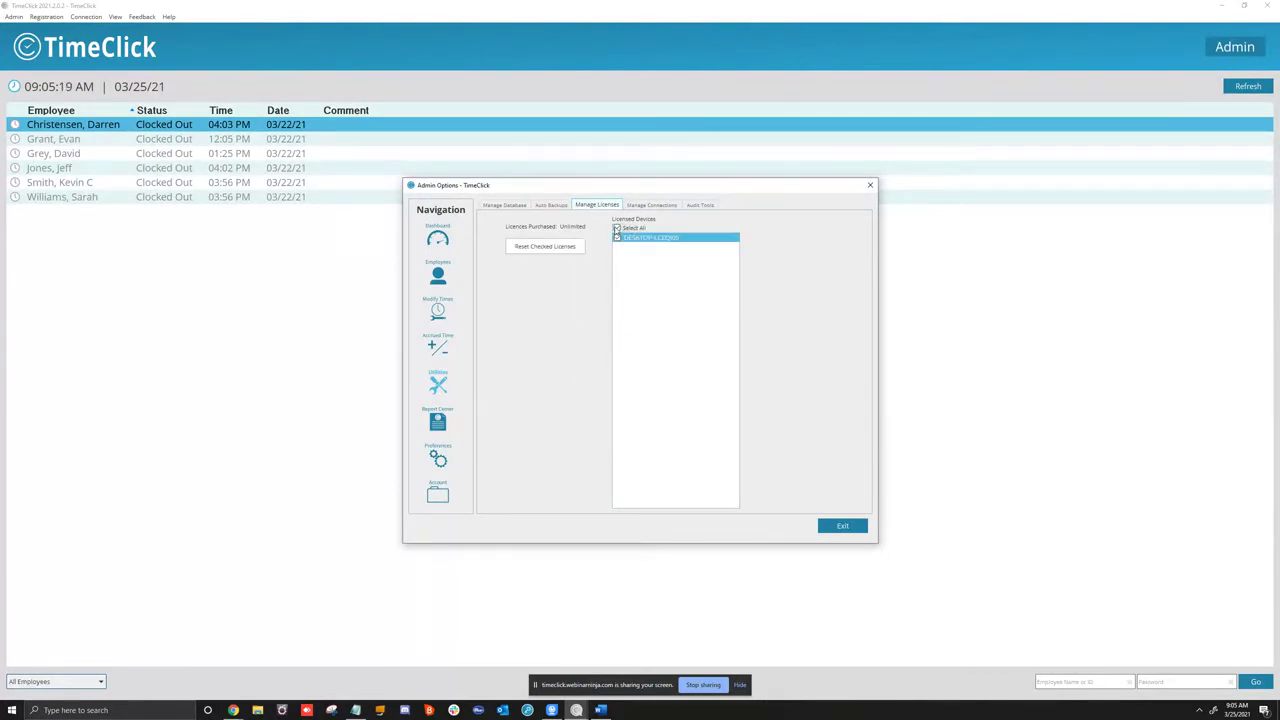
left_click(541, 248)
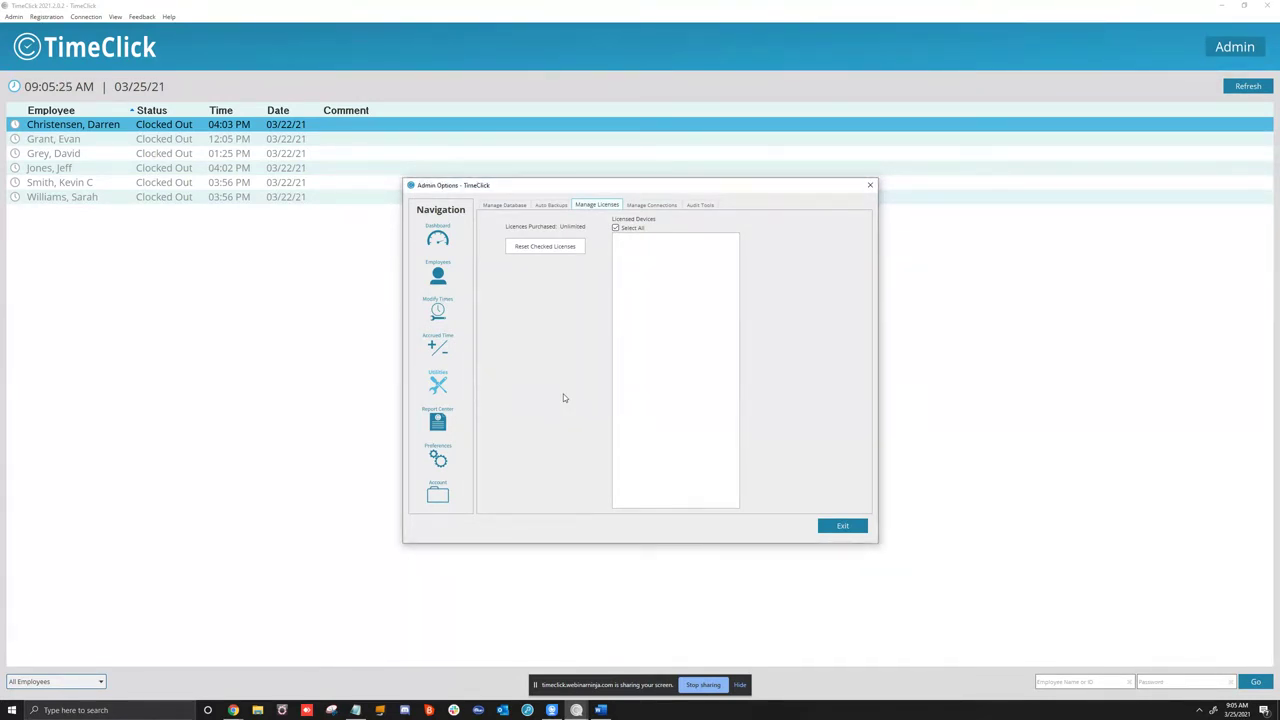
Listen for other TimeClick database connections, then cancel without choosing a database
left_click(646, 205)
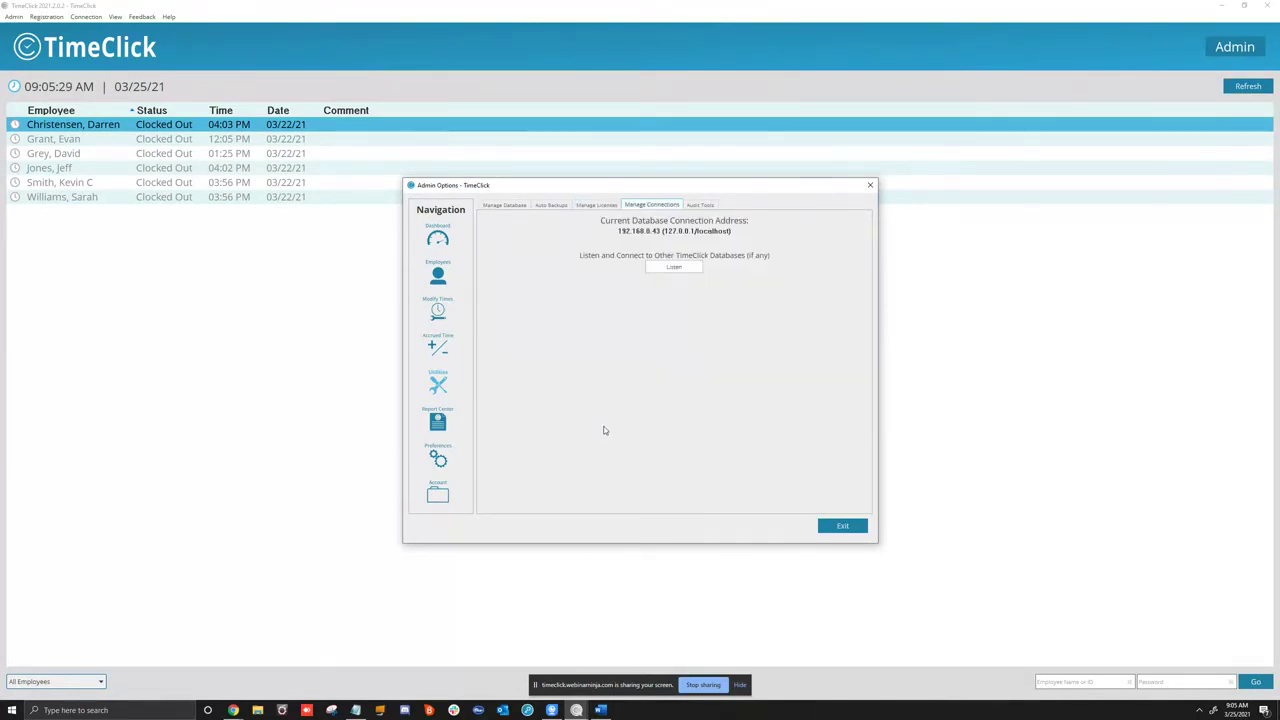
left_click(670, 268)
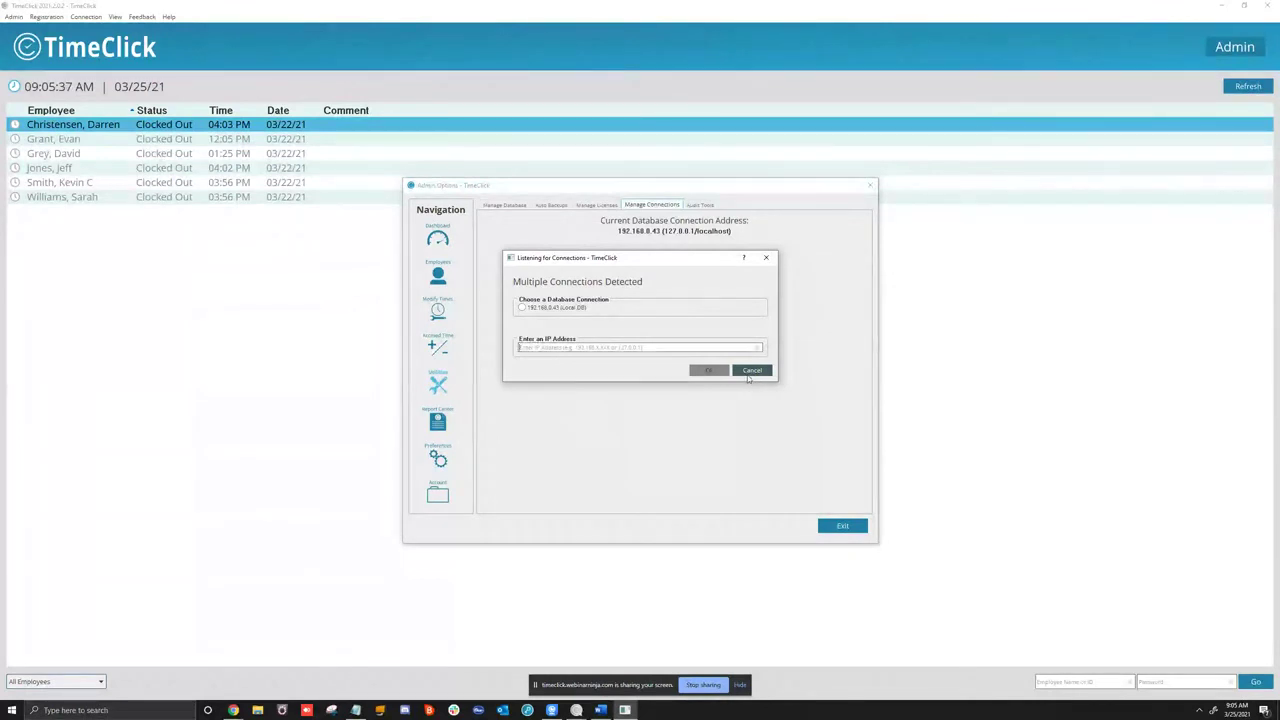
left_click(748, 374)
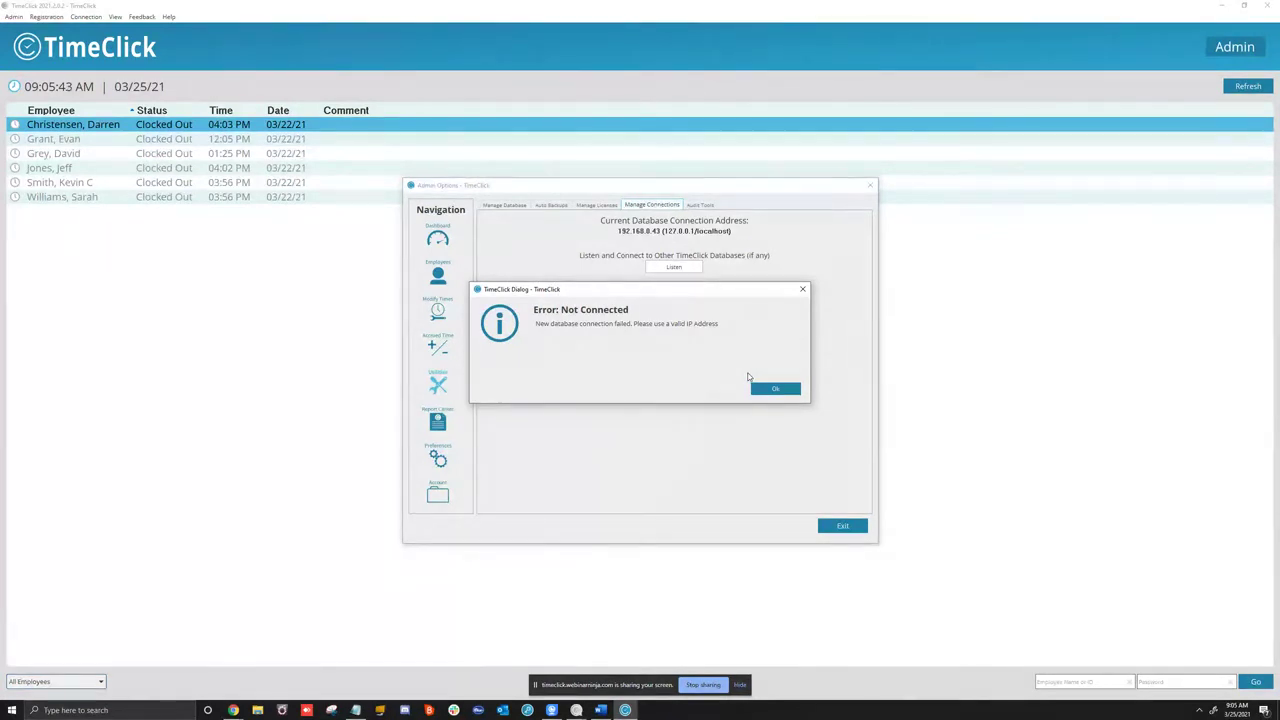
left_click(778, 390)
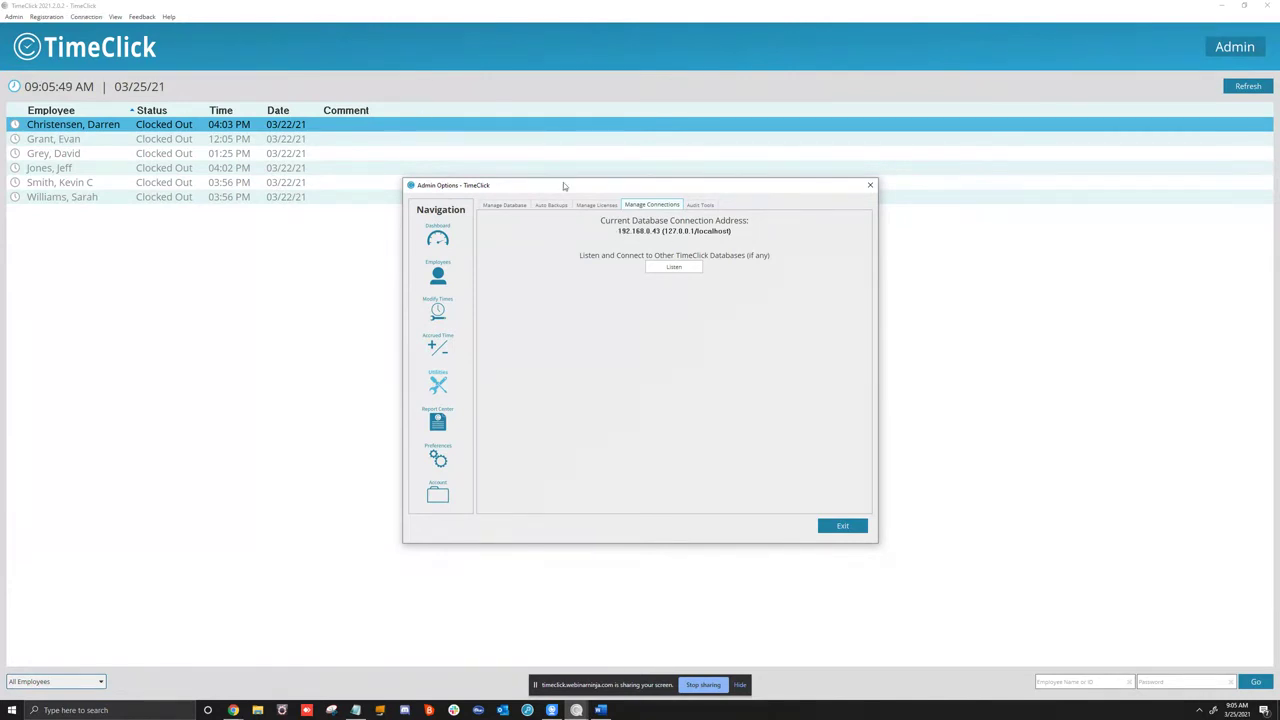
Open the audit tools and examine which audit reports are available, keeping Modified Times selected
left_click(700, 205)
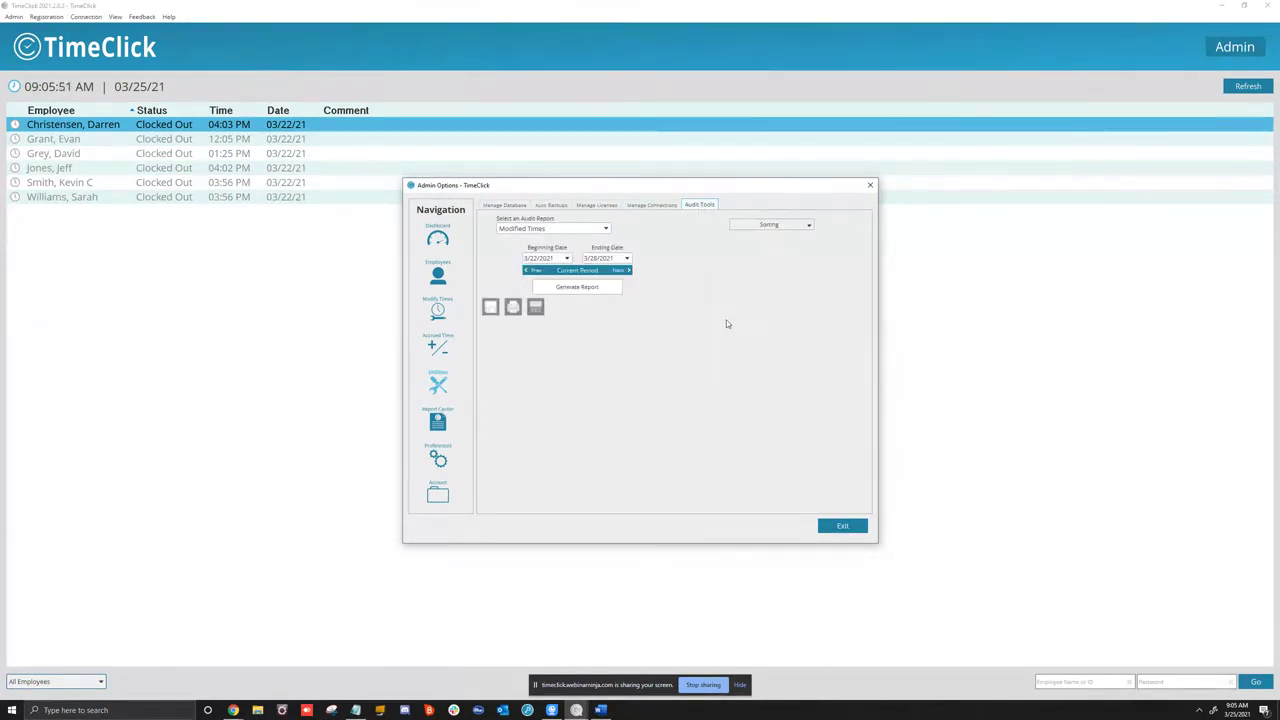
left_click(584, 229)
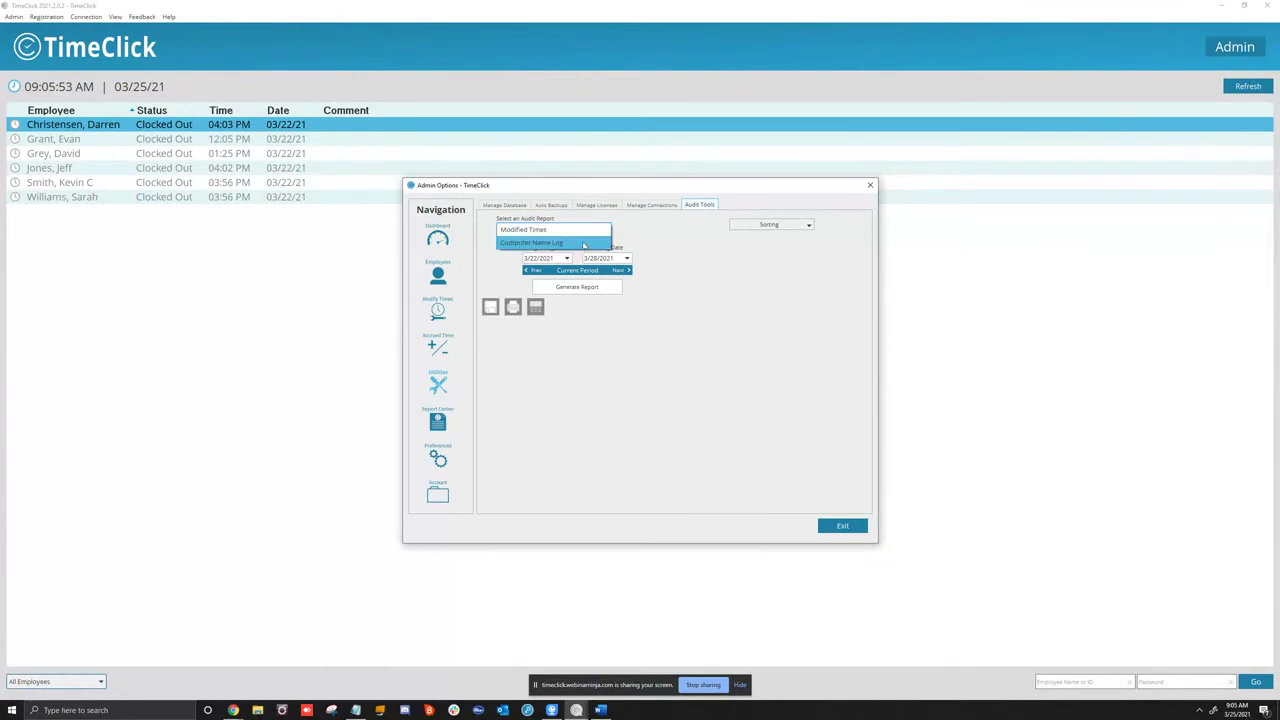
left_click(690, 265)
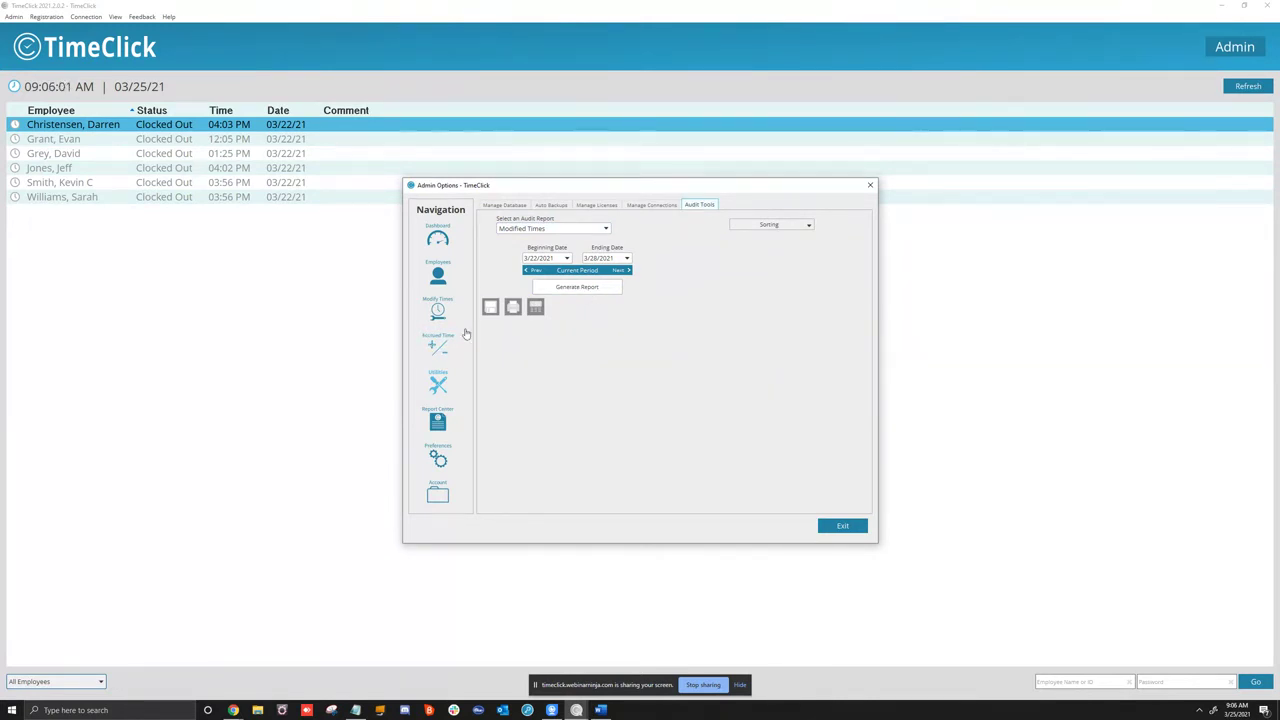
Look through the report types in the report center, glance at the Summary Report settings and return to the Hours Report
left_click(437, 422)
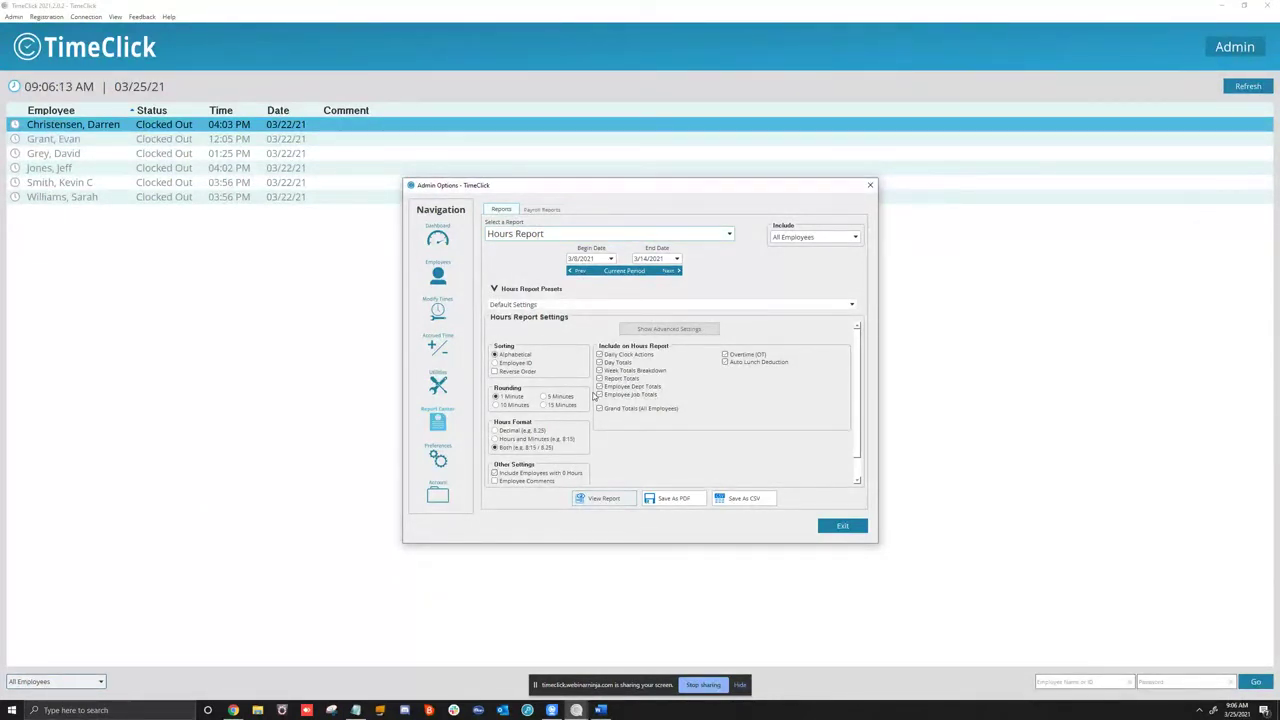
left_click(533, 236)
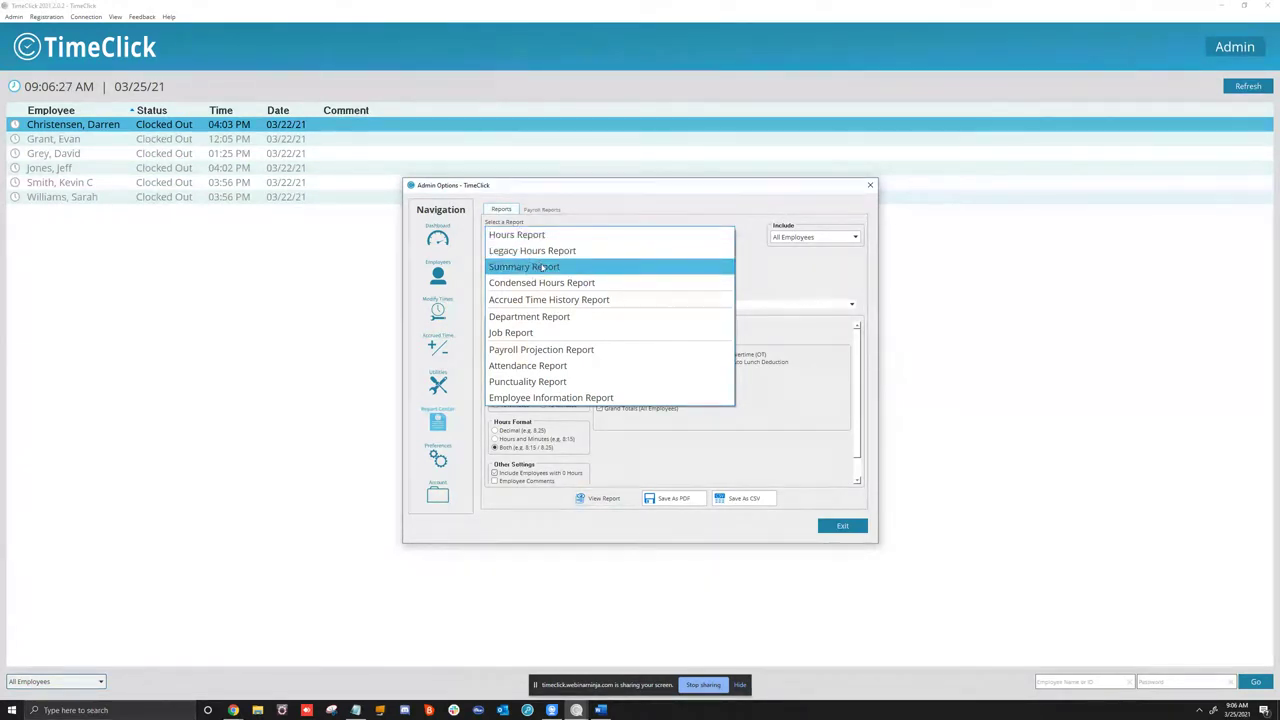
left_click(541, 268)
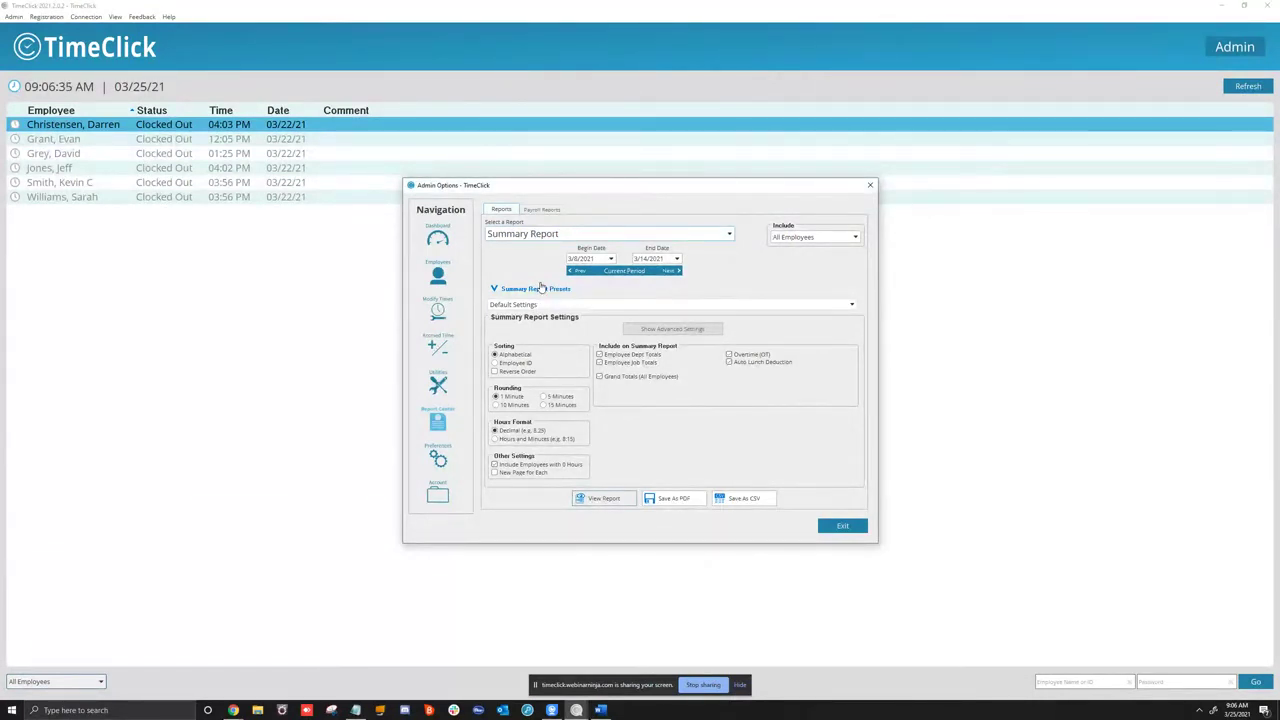
left_click(545, 233)
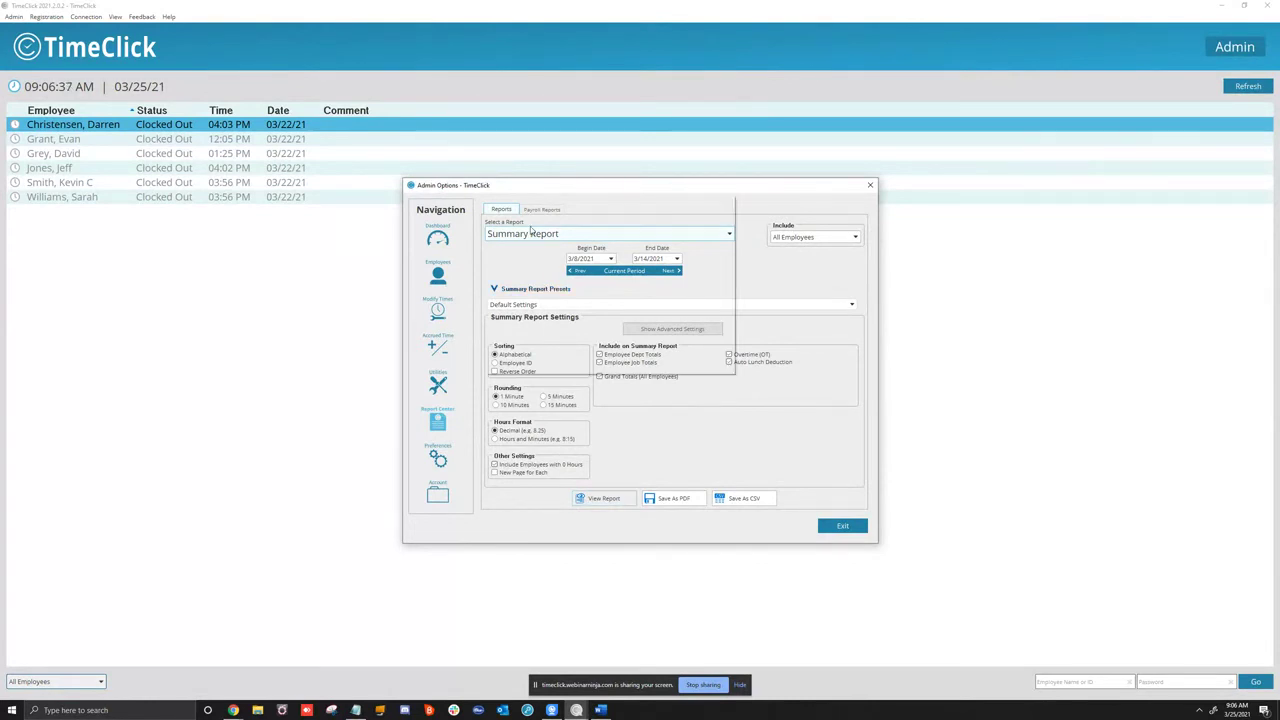
left_click(530, 200)
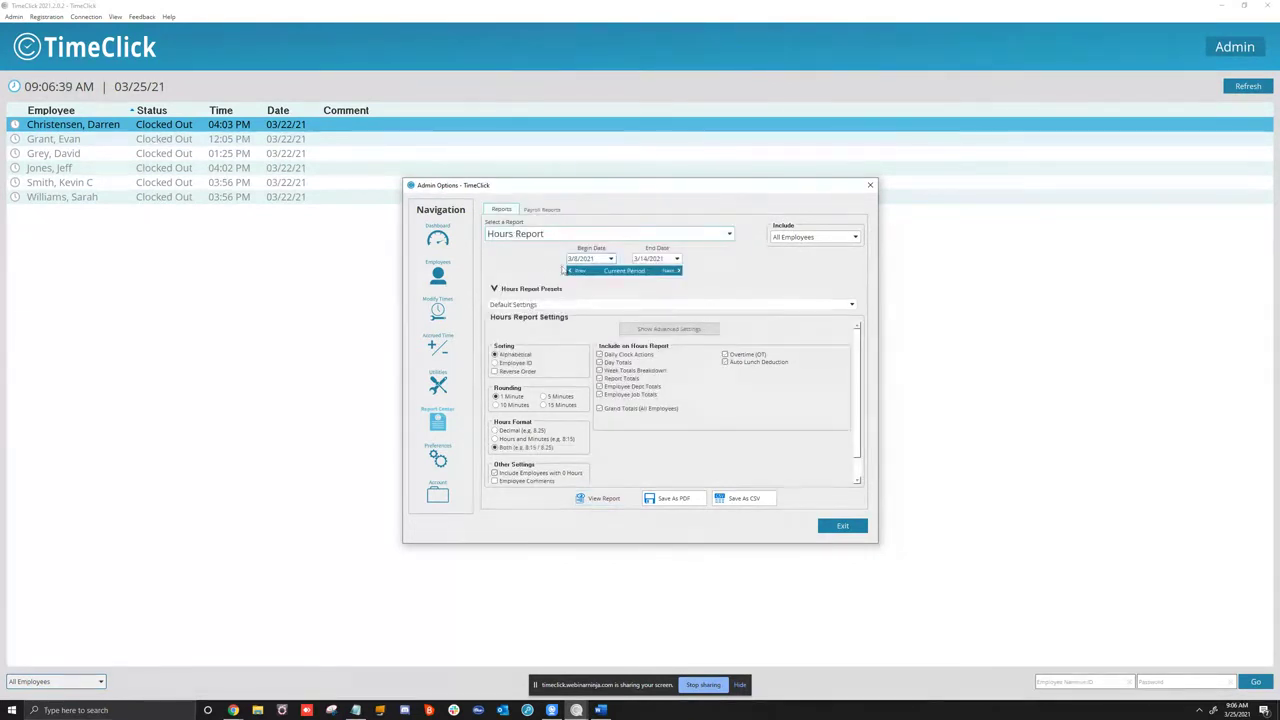
Examine the employee inclusion choices and the default settings of the Hours Report
left_click(812, 238)
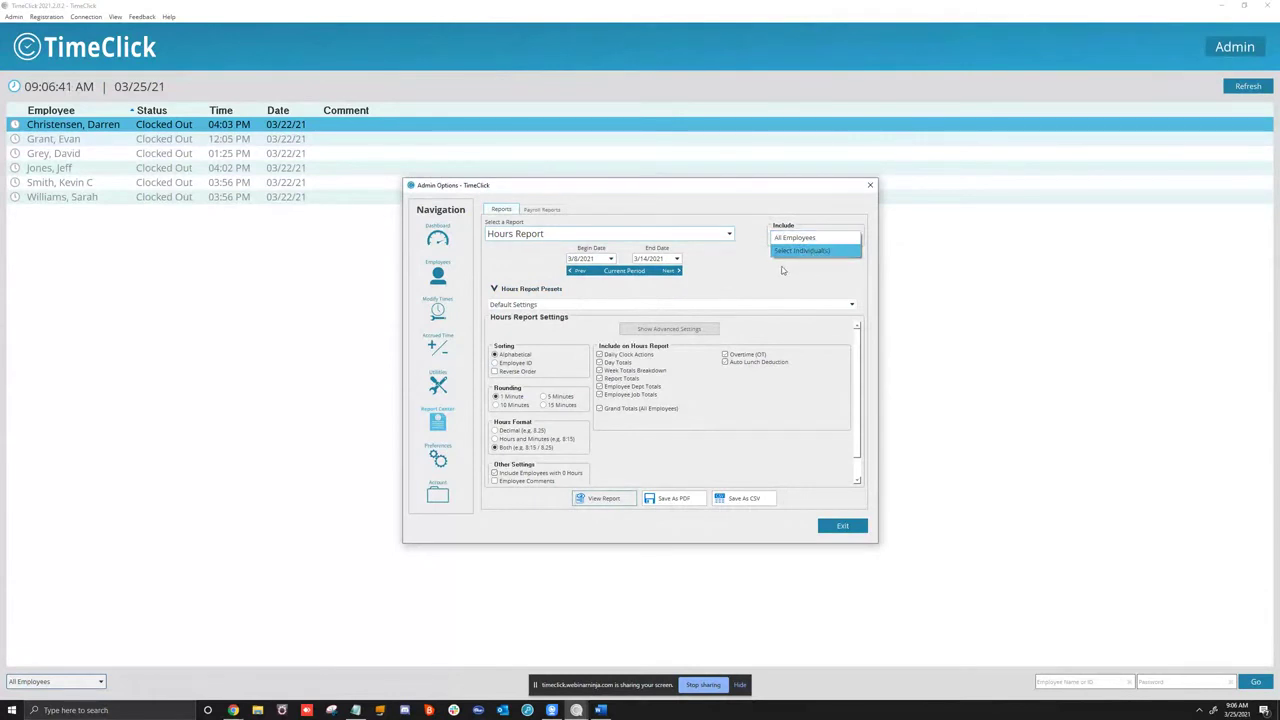
left_click(733, 293)
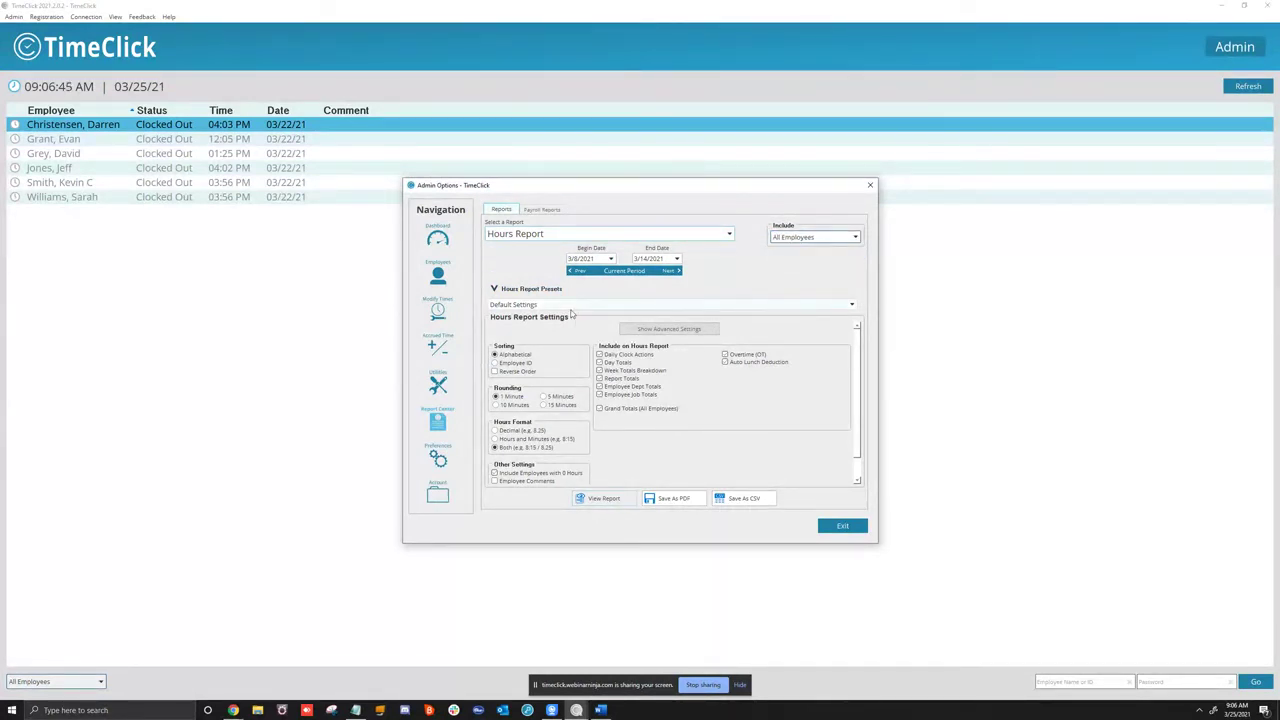
scroll(674, 434, "down", 1)
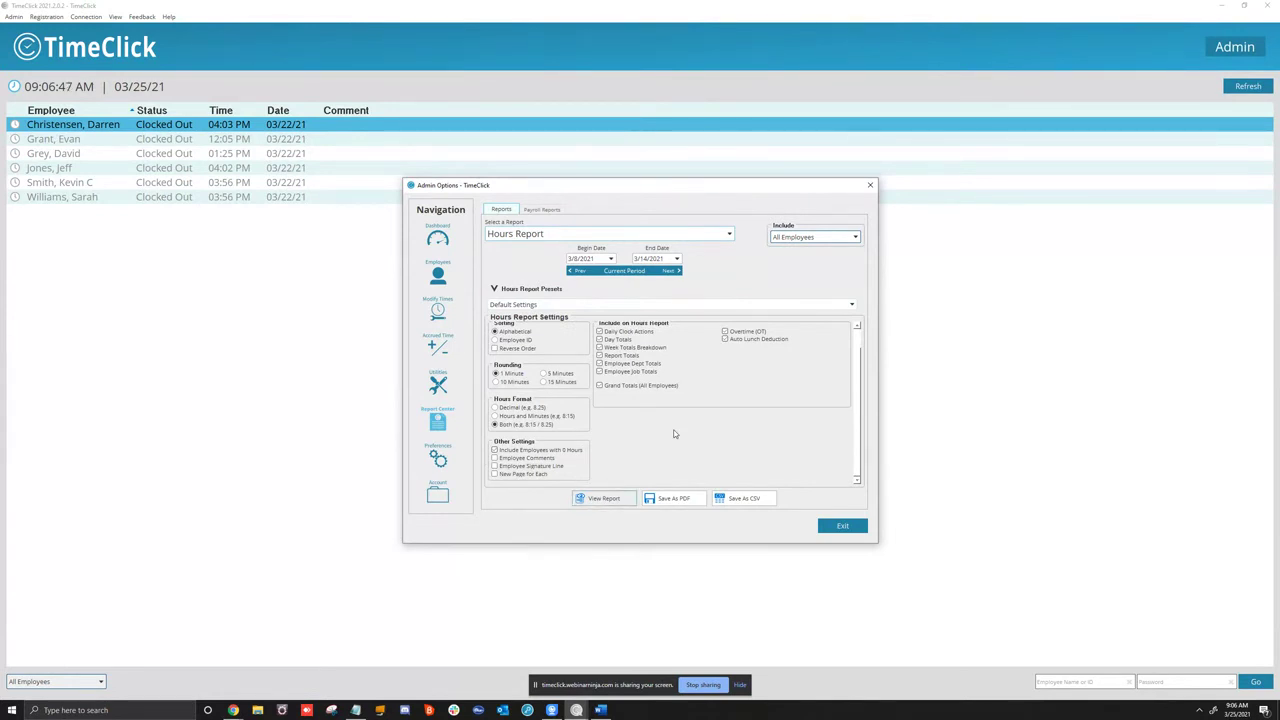
scroll(674, 434, "up", 1)
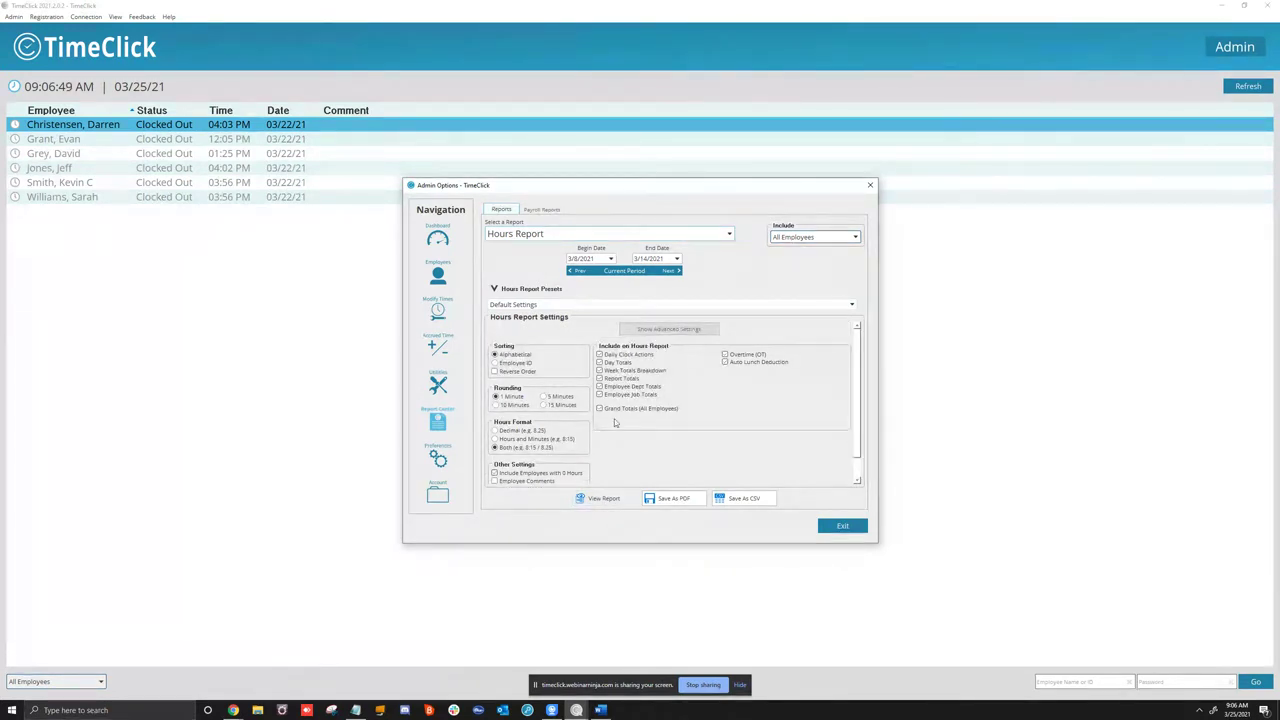
scroll(708, 452, "down", 1)
scroll(708, 452, "up", 1)
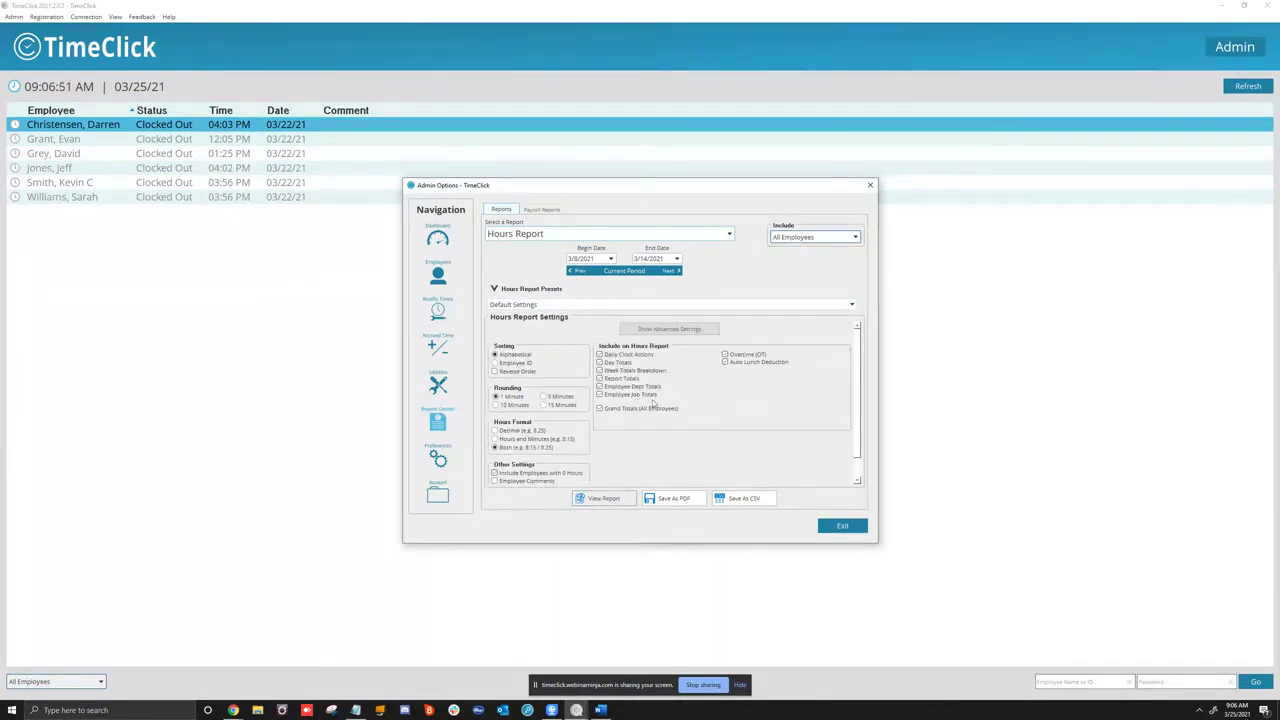
Examine the advanced settings offered by a new custom Hours Report preset, then switch back to Default Settings
left_click(548, 304)
left_click(548, 318)
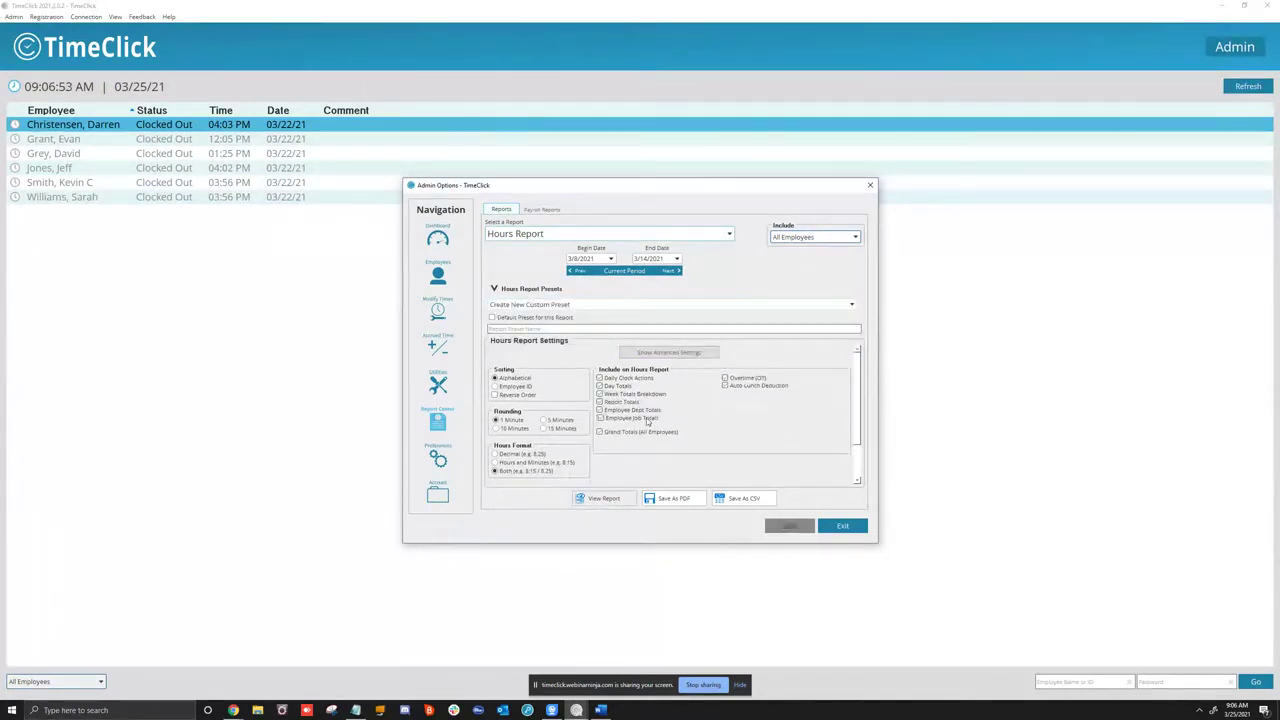
scroll(596, 370, "down", 2)
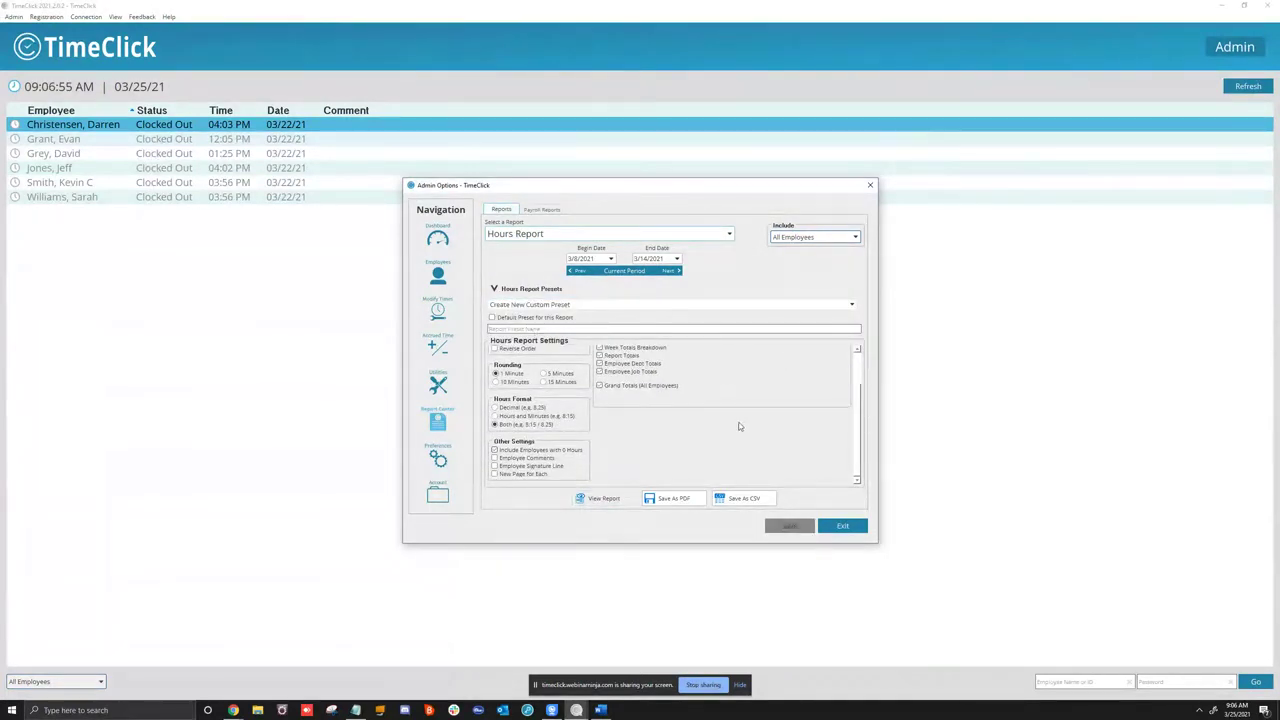
scroll(660, 437, "up", 2)
left_click(660, 353)
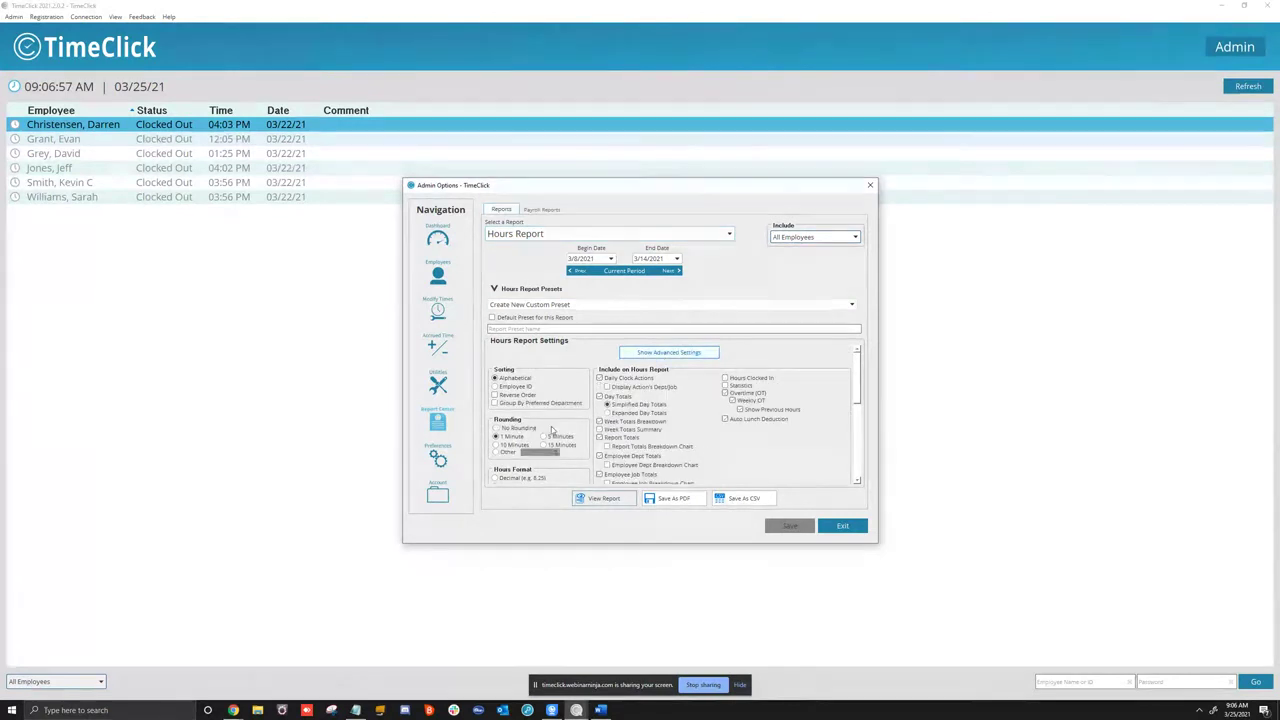
scroll(625, 437, "down", 3)
scroll(625, 437, "down", 4)
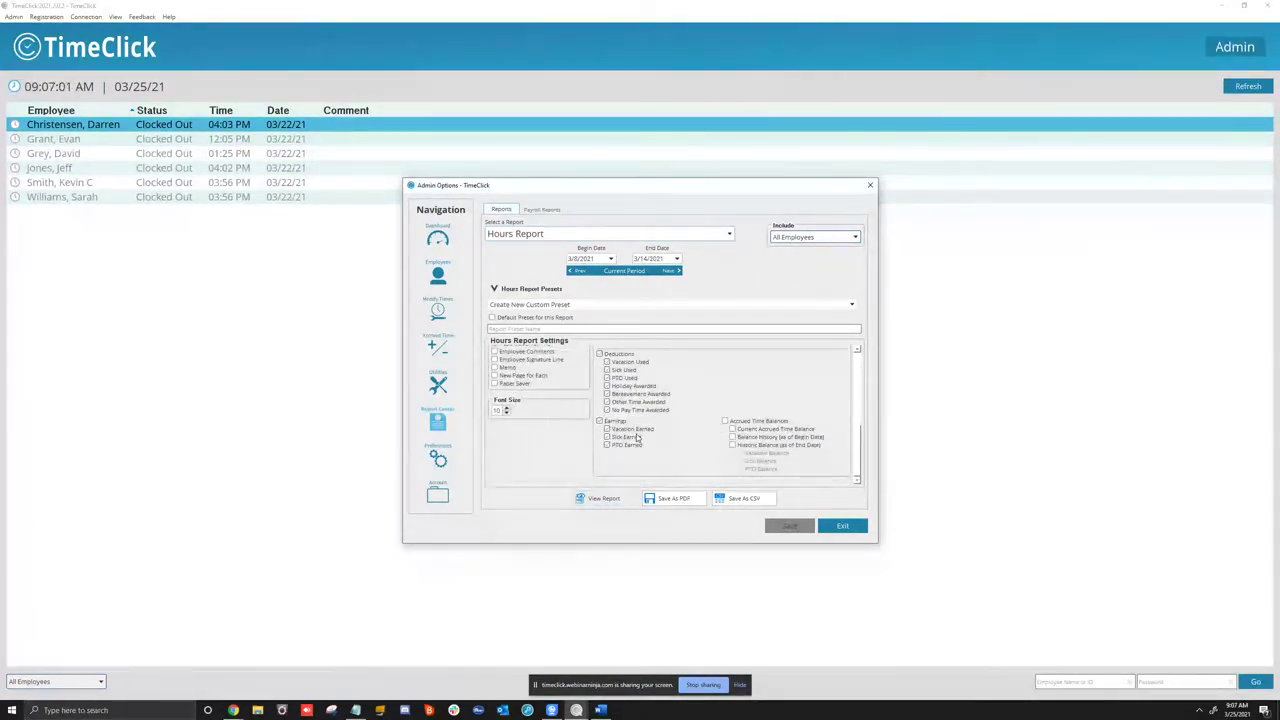
scroll(637, 437, "up", 5)
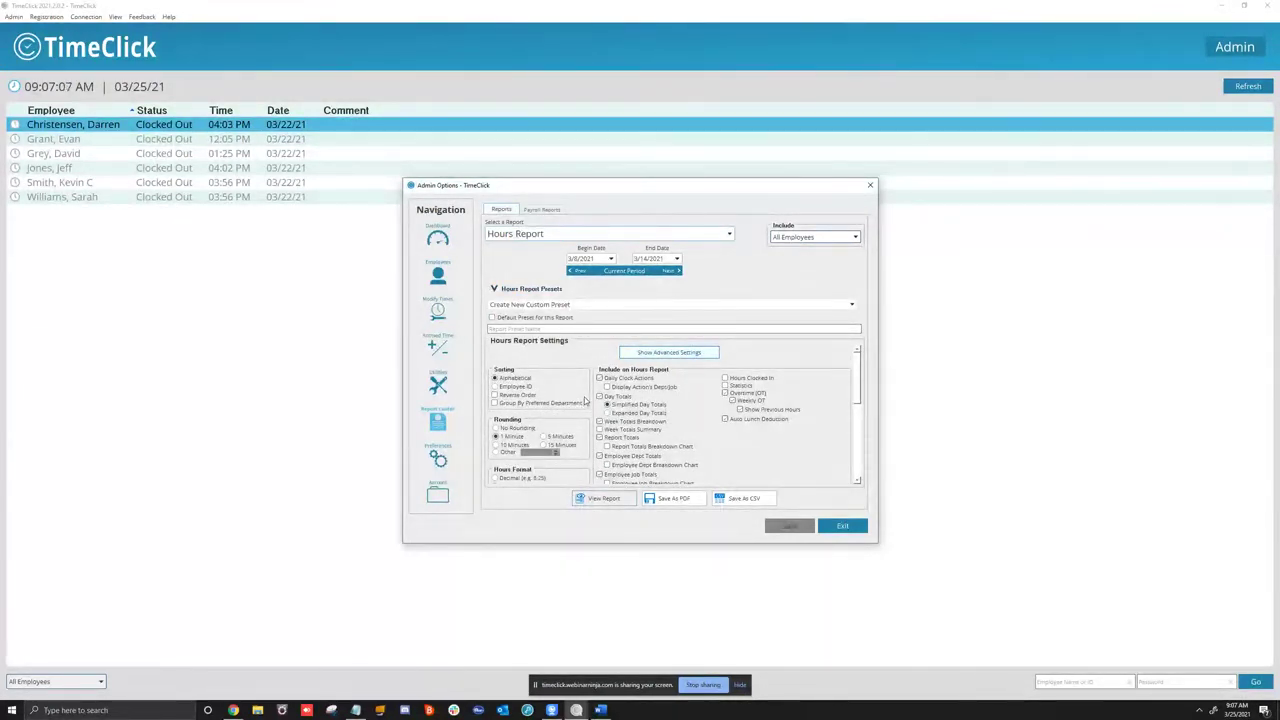
left_click(532, 308)
left_click(532, 302)
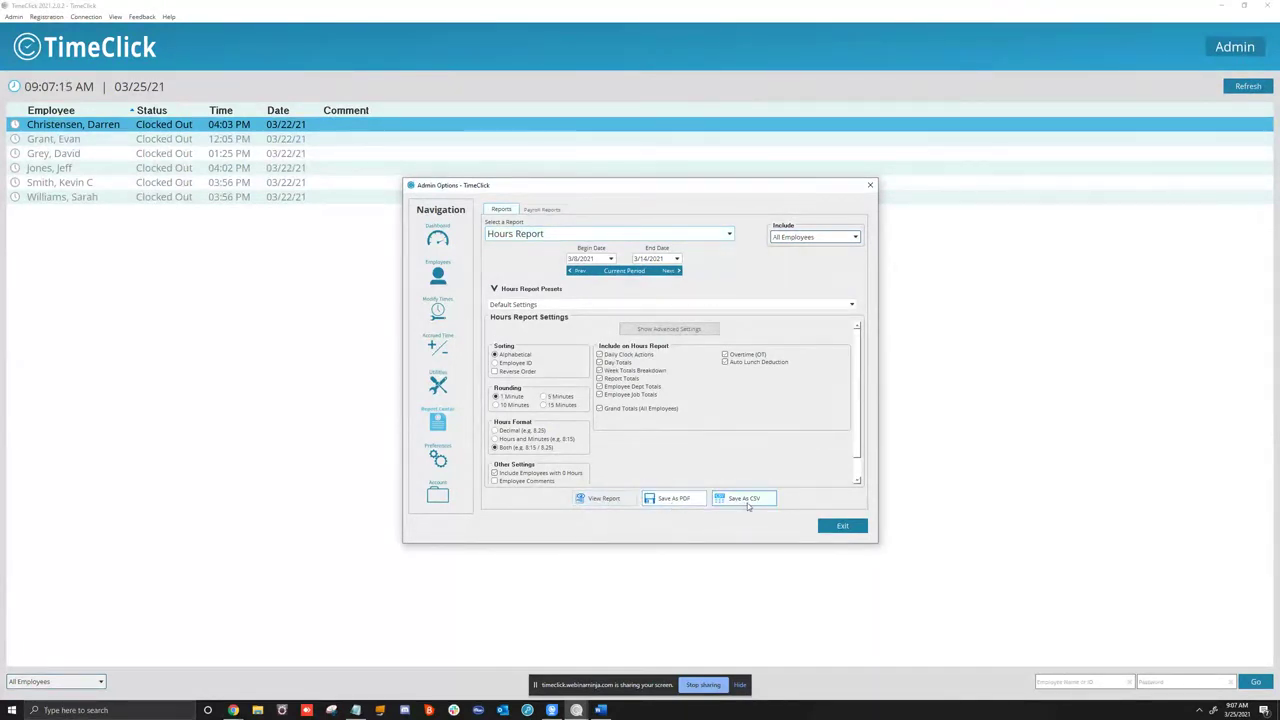
View the Hours Report for all employees from 3/8/2021 to 3/14/2021, read through its pages to the grand totals and close it
left_click(603, 498)
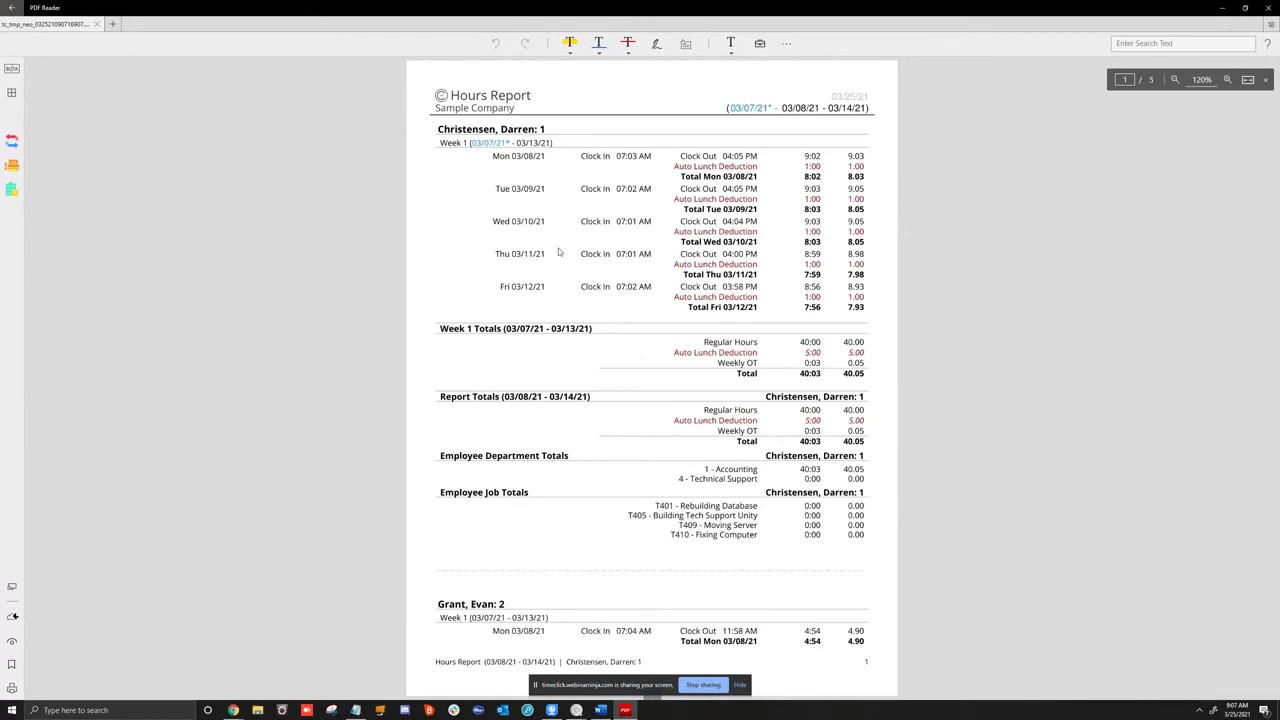
scroll(560, 252, "down", 10)
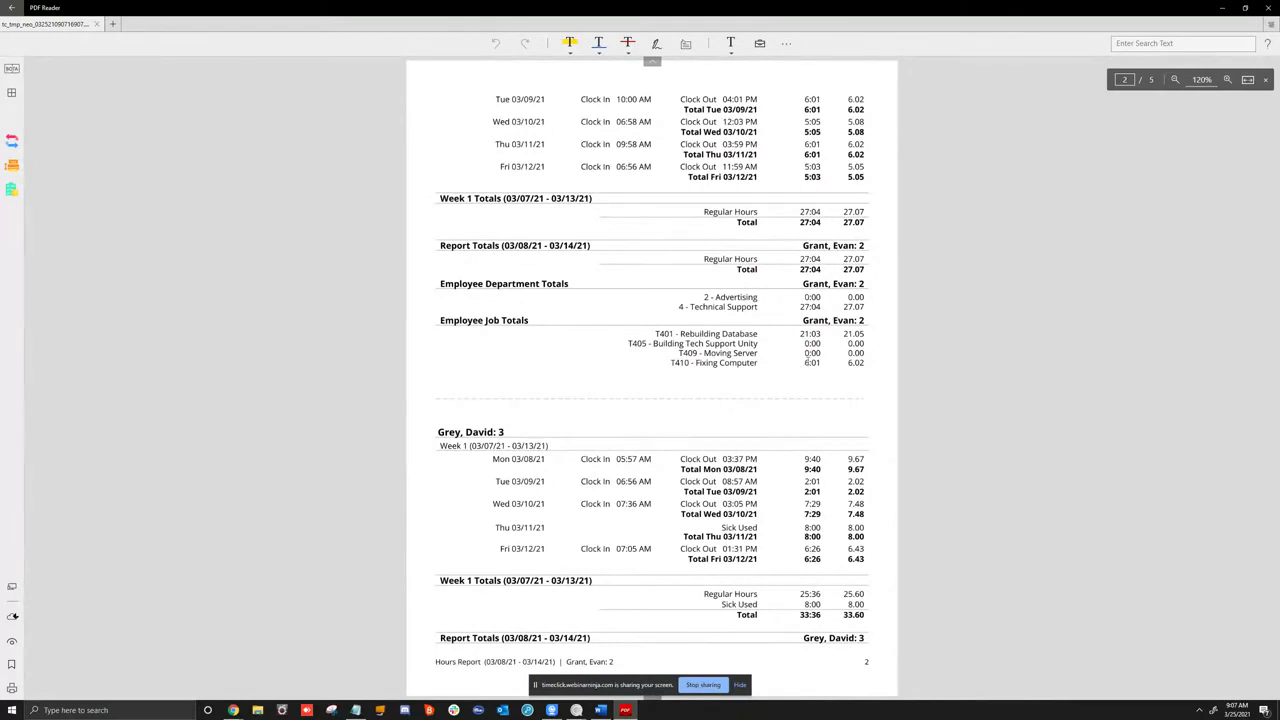
scroll(688, 300, "up", 10)
scroll(810, 362, "down", 20)
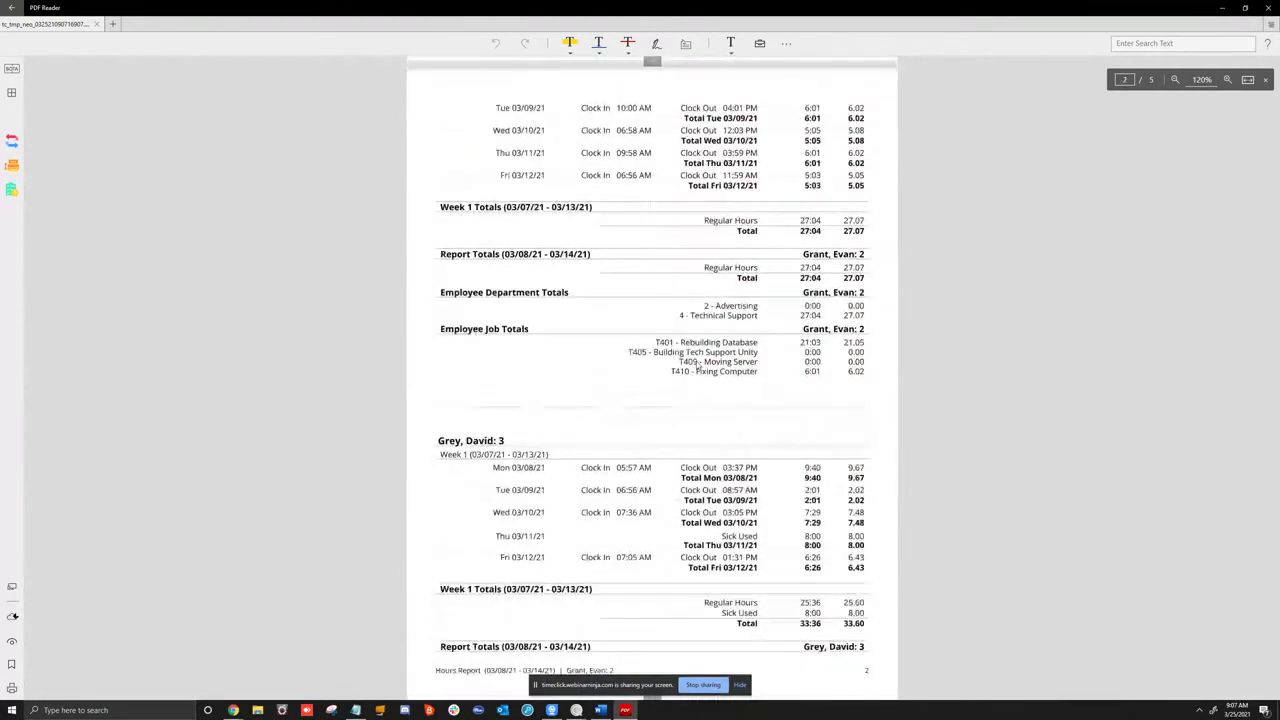
scroll(697, 358, "down", 7)
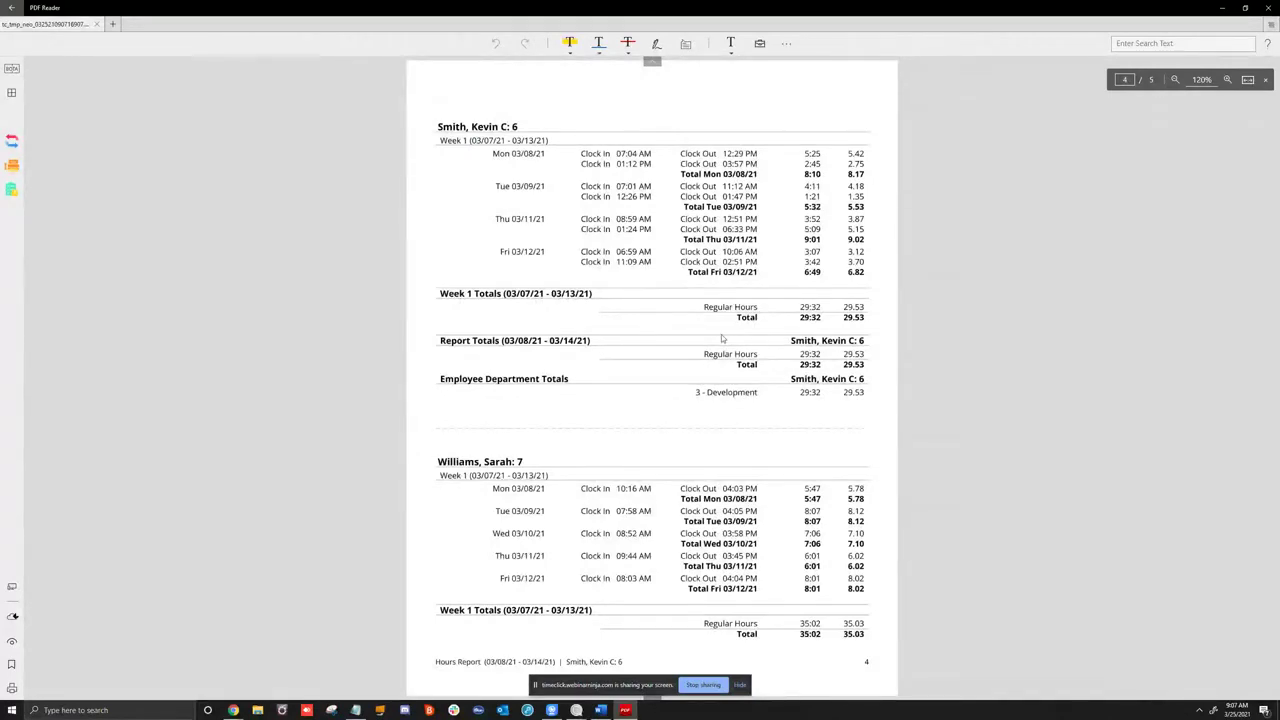
scroll(710, 318, "down", 7)
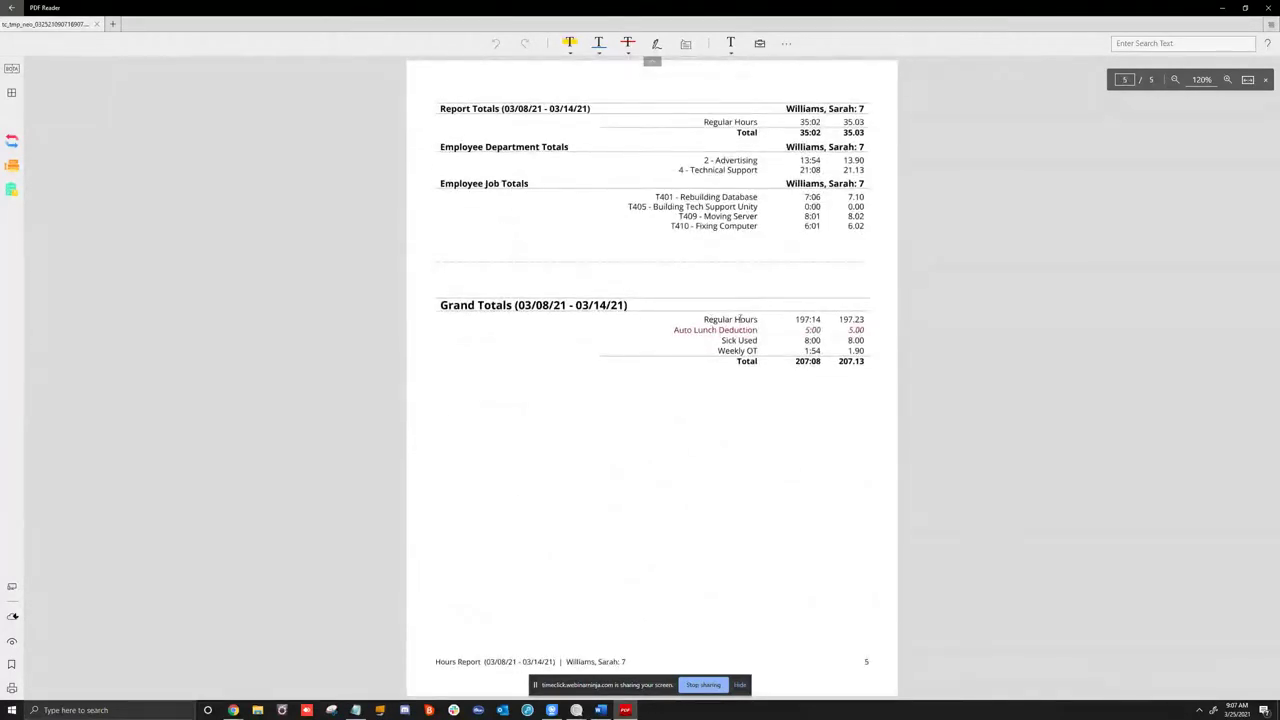
scroll(740, 318, "up", 18)
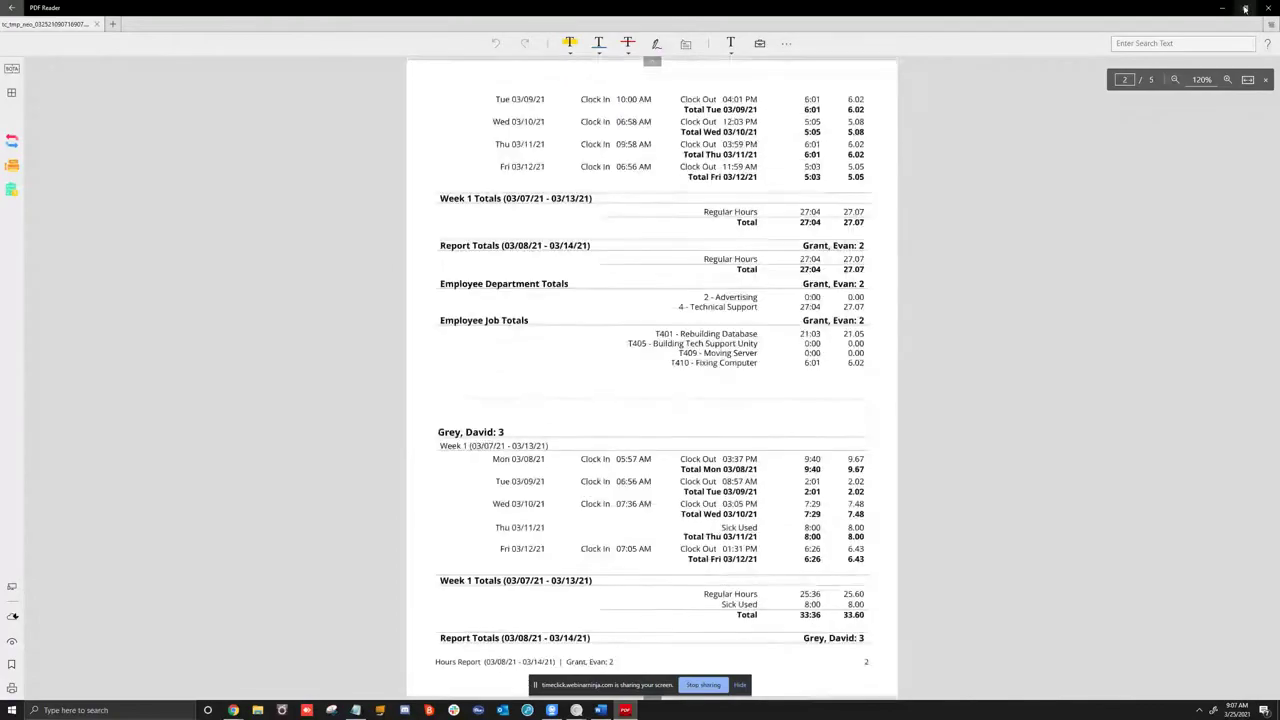
left_click(1245, 8)
Turn on New Page for Each in the Hours Report's other settings
scroll(658, 453, "down", 1)
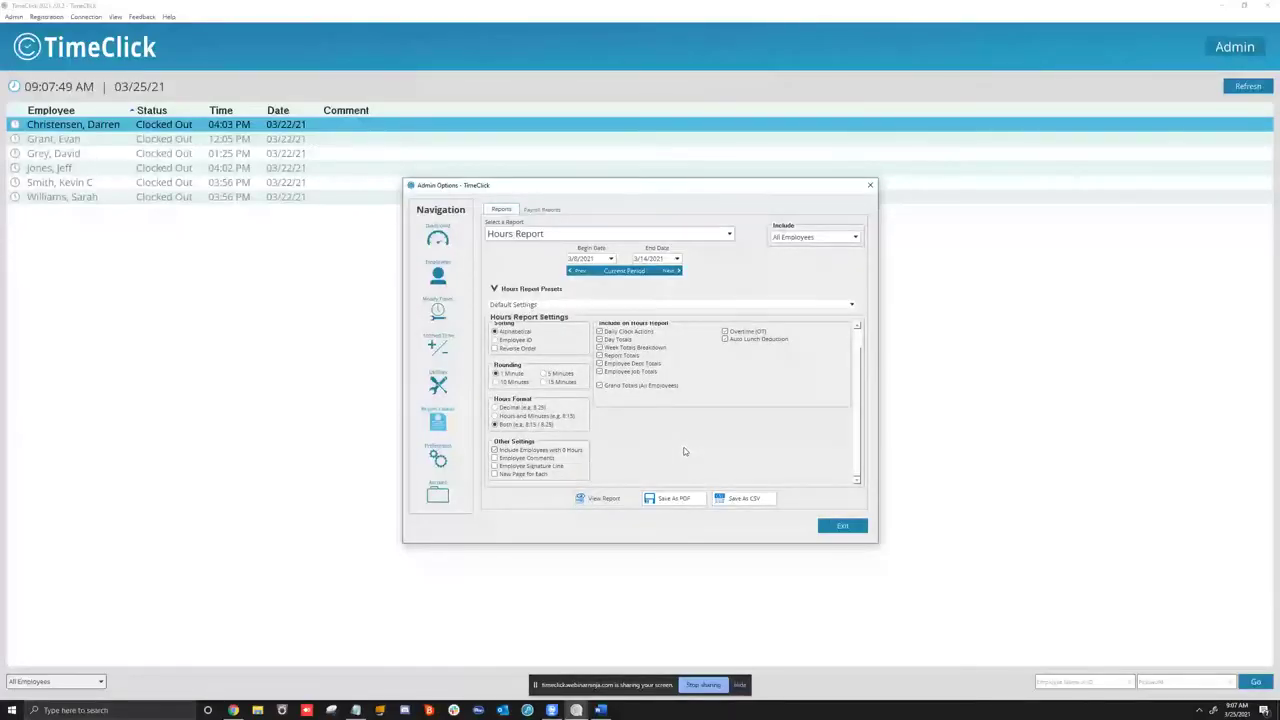
left_click(506, 476)
scroll(530, 485, "up", 1)
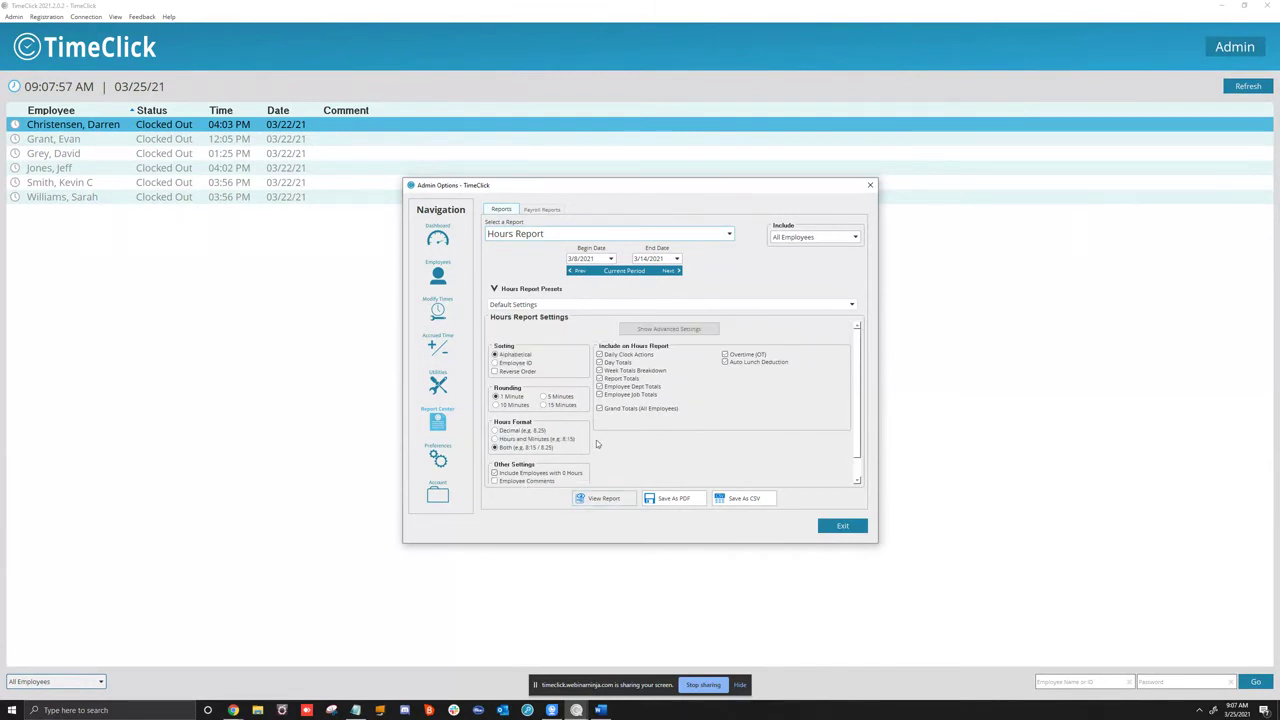
scroll(567, 441, "down", 1)
Switch to the Summary Report, view it for all employees with its default settings and close the report document
left_click(541, 234)
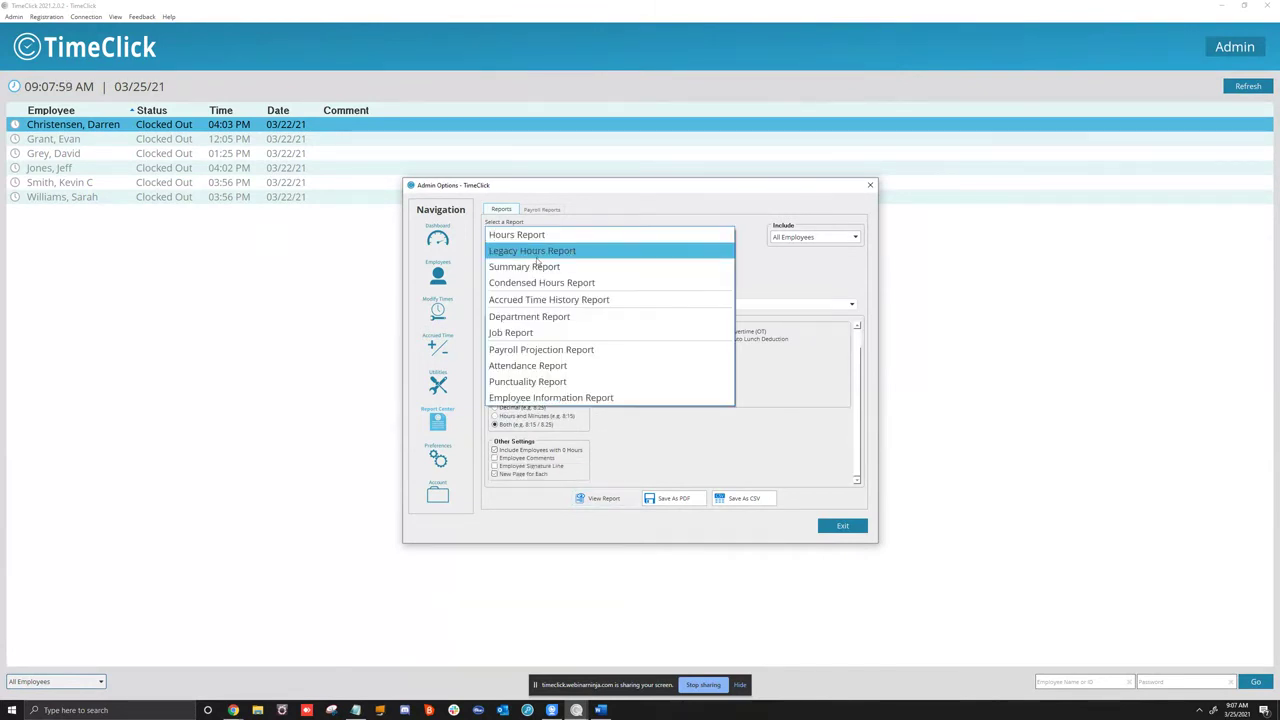
left_click(524, 266)
left_click(672, 328)
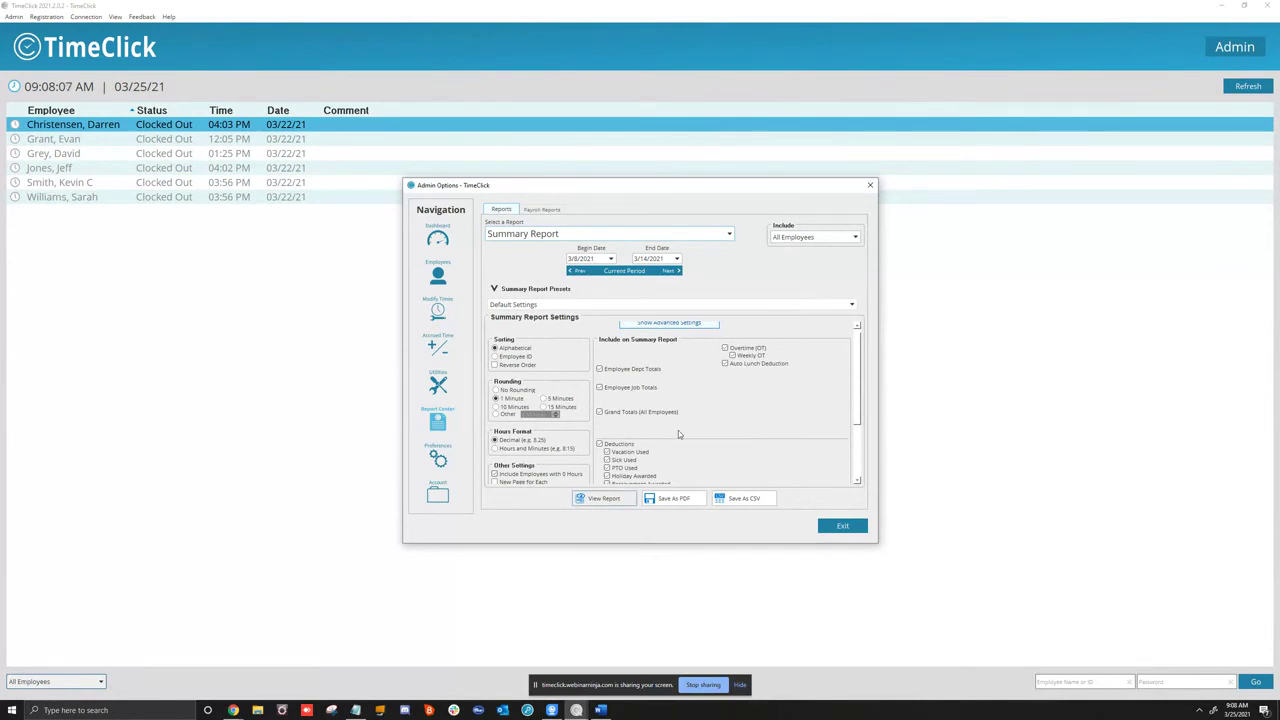
left_click(615, 503)
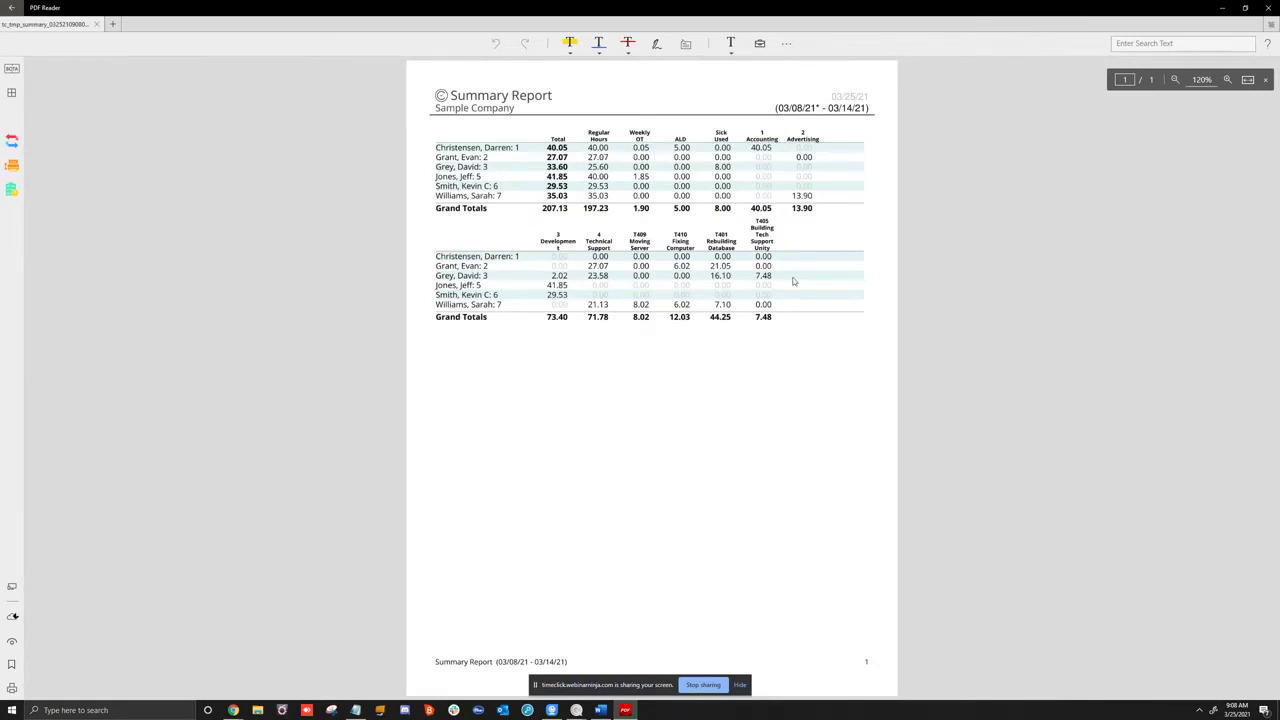
left_click(1267, 7)
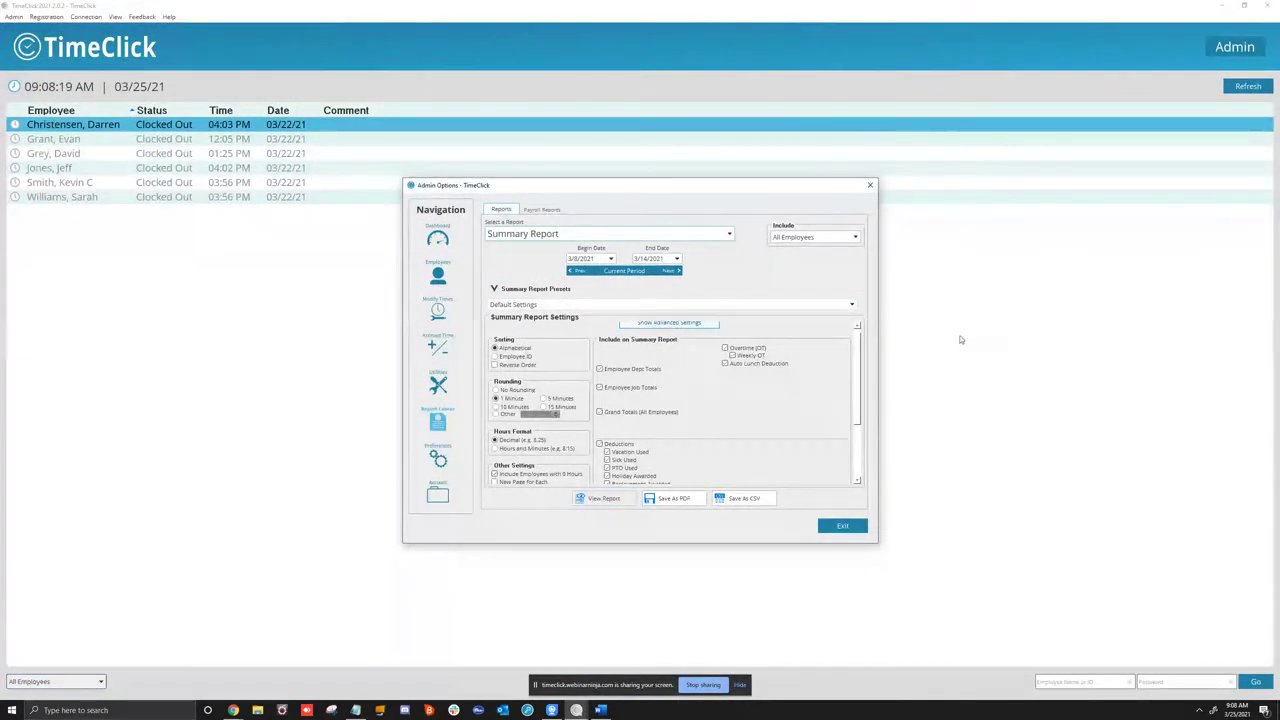
Choose the Accrued Time History Report and include Accrued Time Balances with the Current Accrued Time Balance
left_click(521, 238)
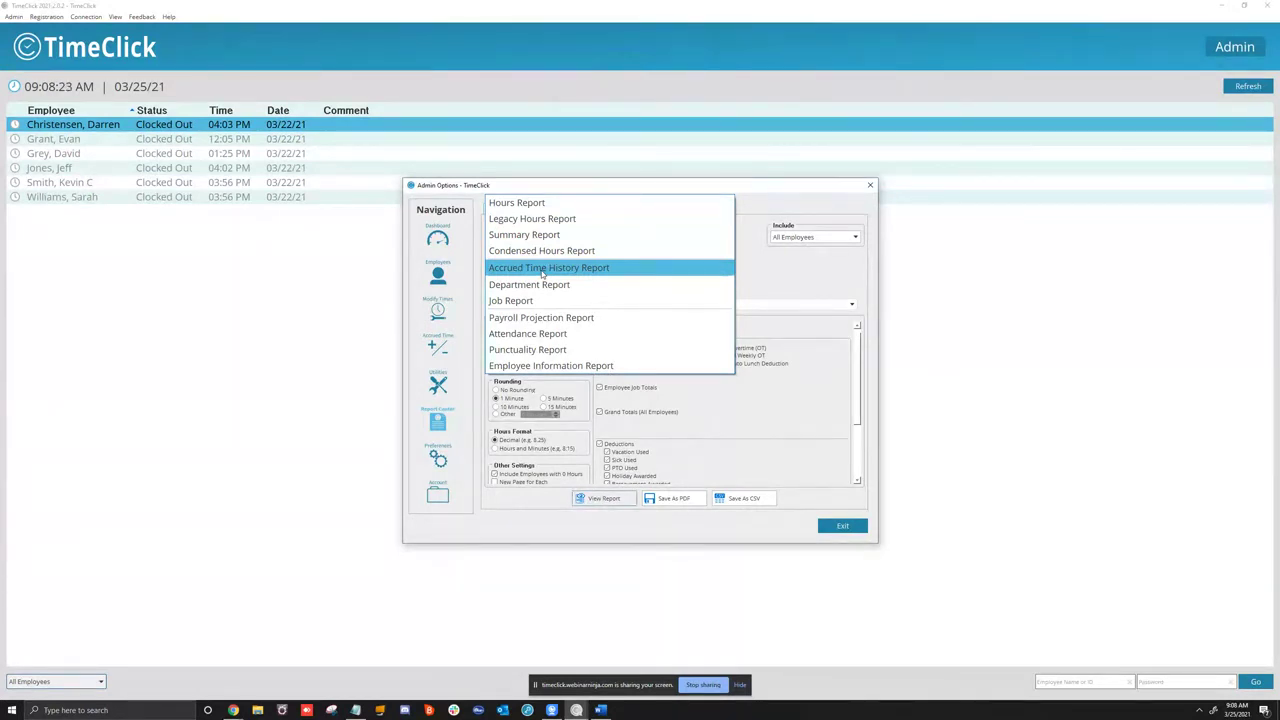
left_click(542, 268)
scroll(669, 438, "down", 1)
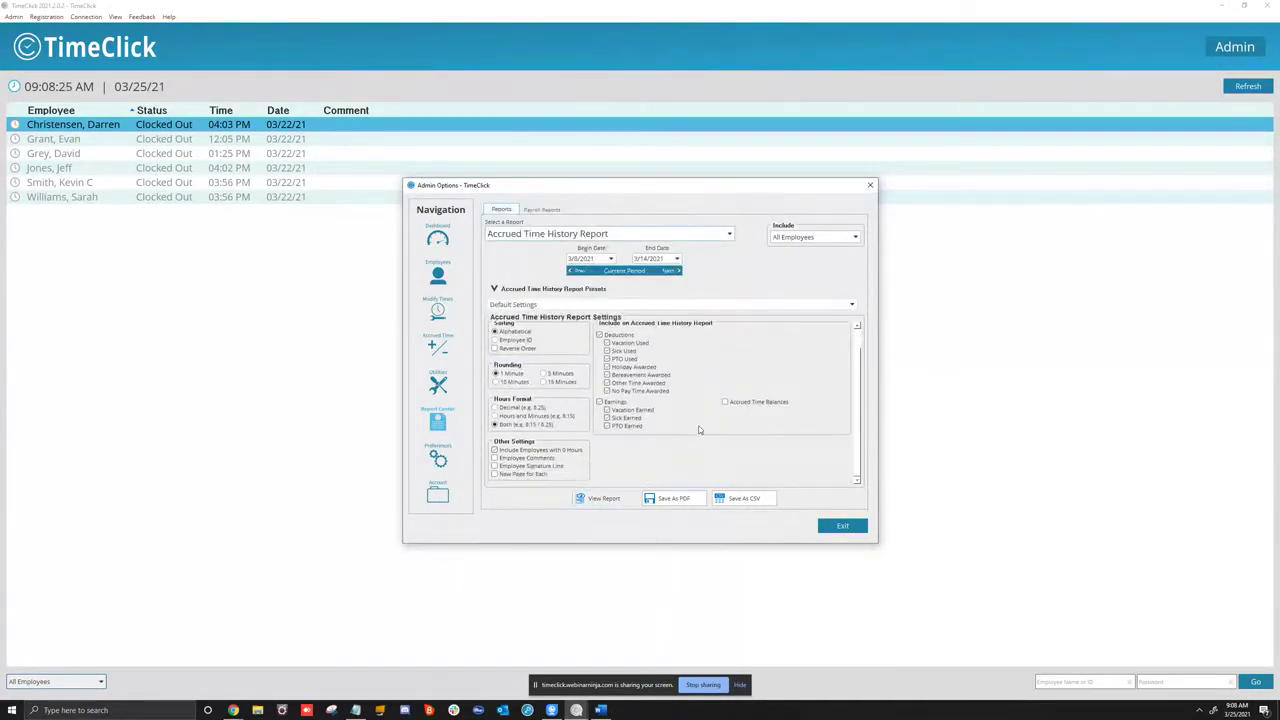
left_click(724, 402)
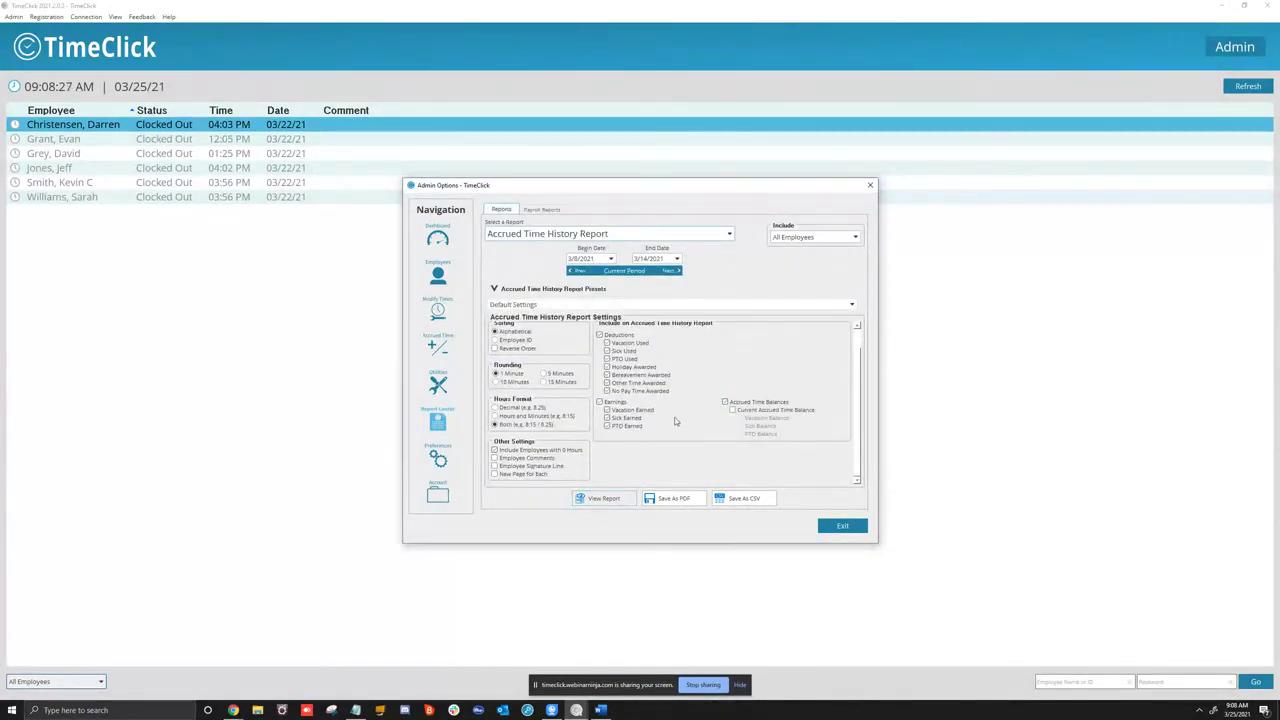
left_click(732, 410)
View the Accrued Time History Report, read through each employee's deductions, earnings and current balances, and close it
left_click(603, 498)
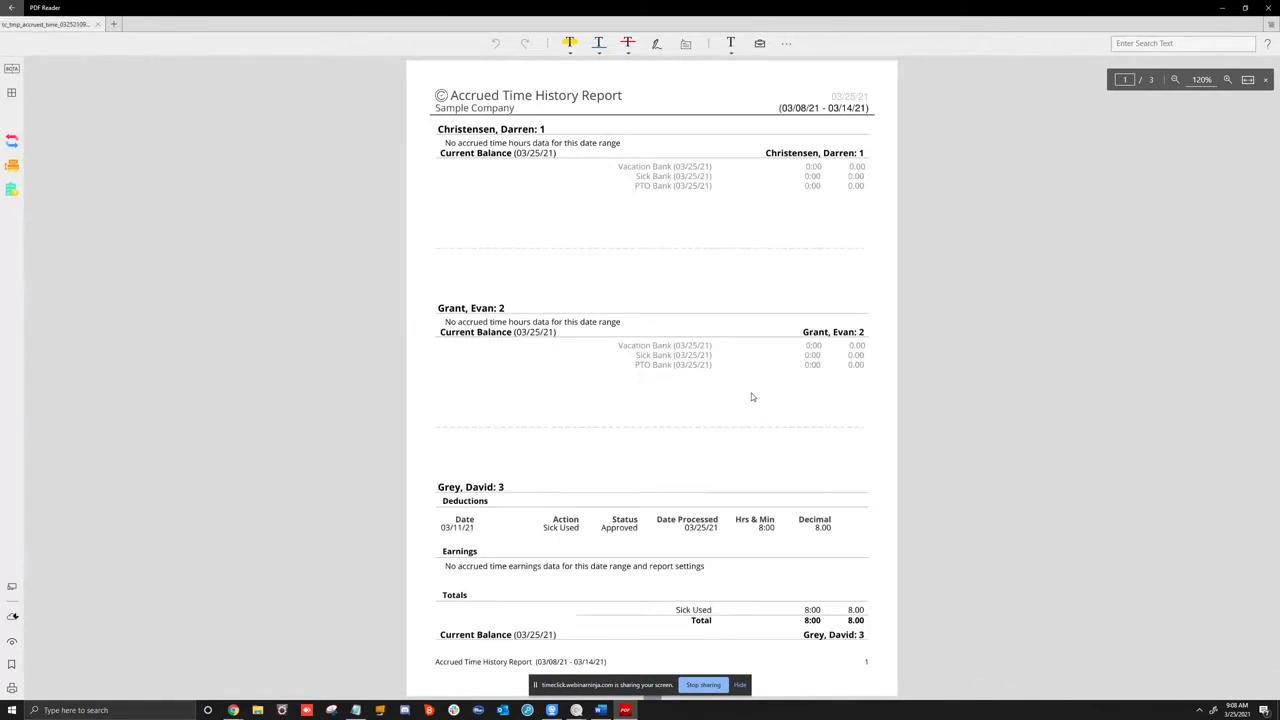
scroll(703, 479, "down", 10)
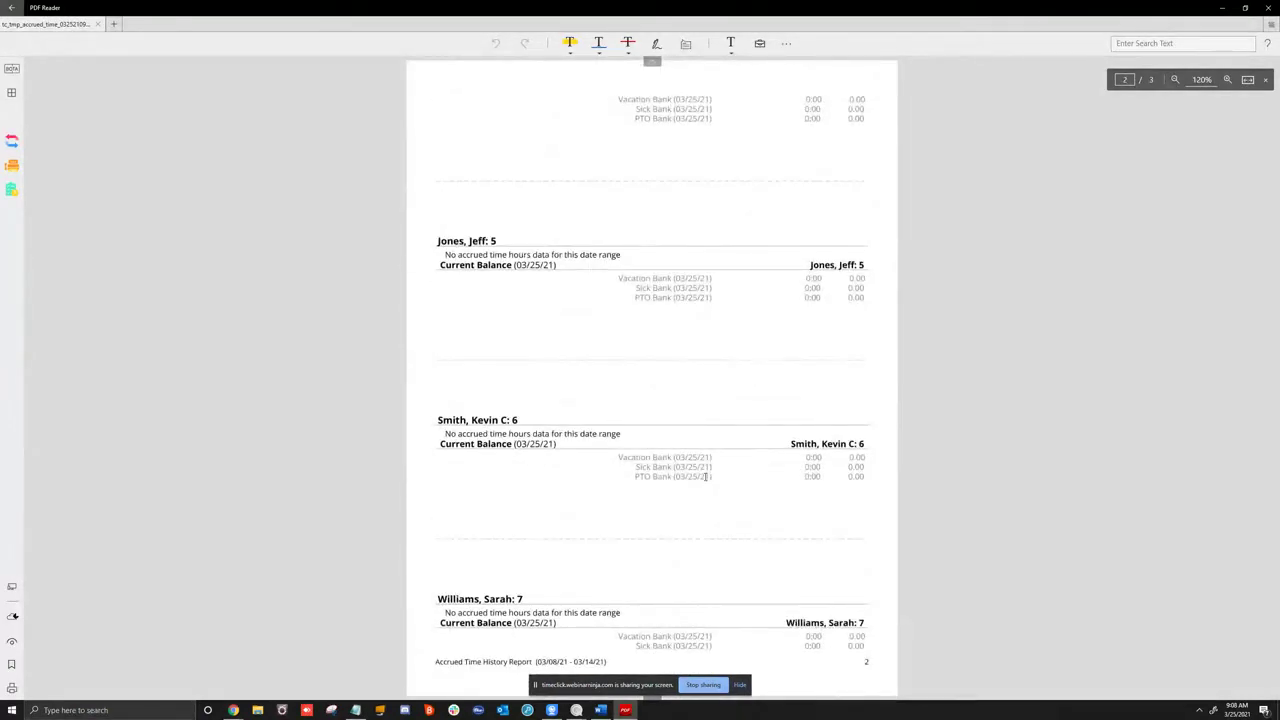
scroll(697, 468, "down", 5)
scroll(698, 468, "up", 5)
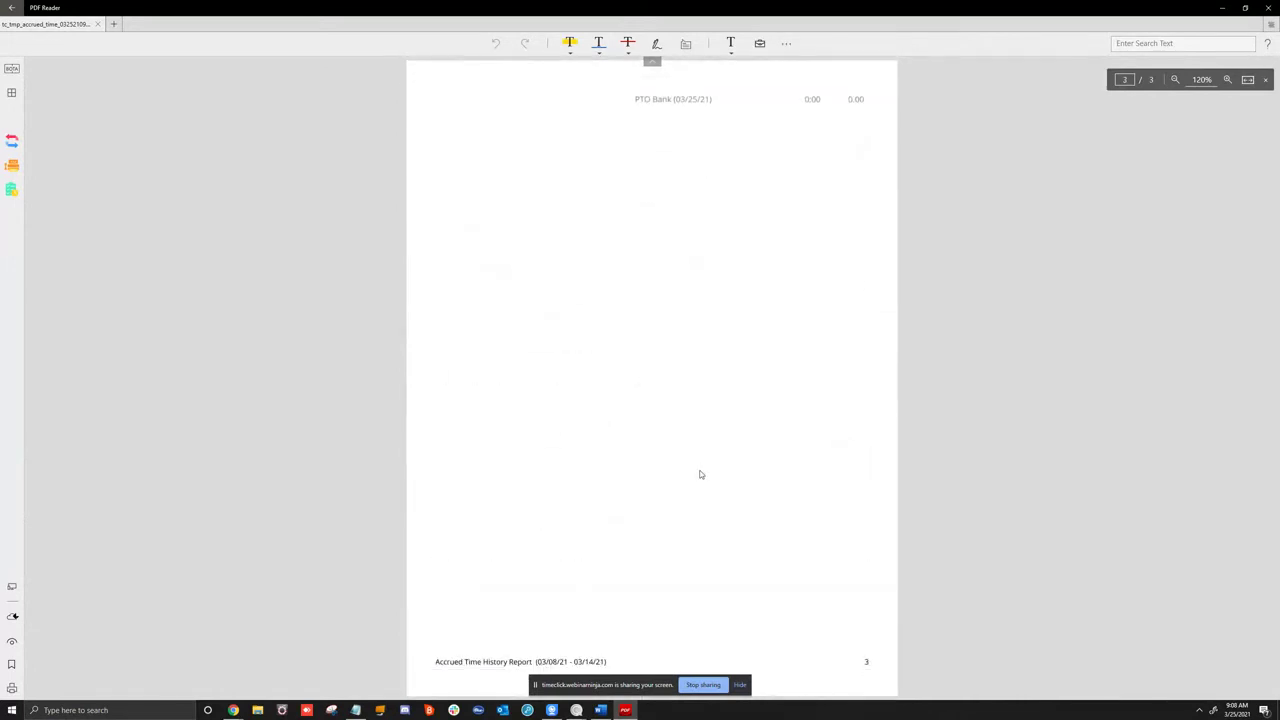
scroll(699, 469, "down", 2)
scroll(701, 470, "up", 2)
scroll(701, 470, "up", 5)
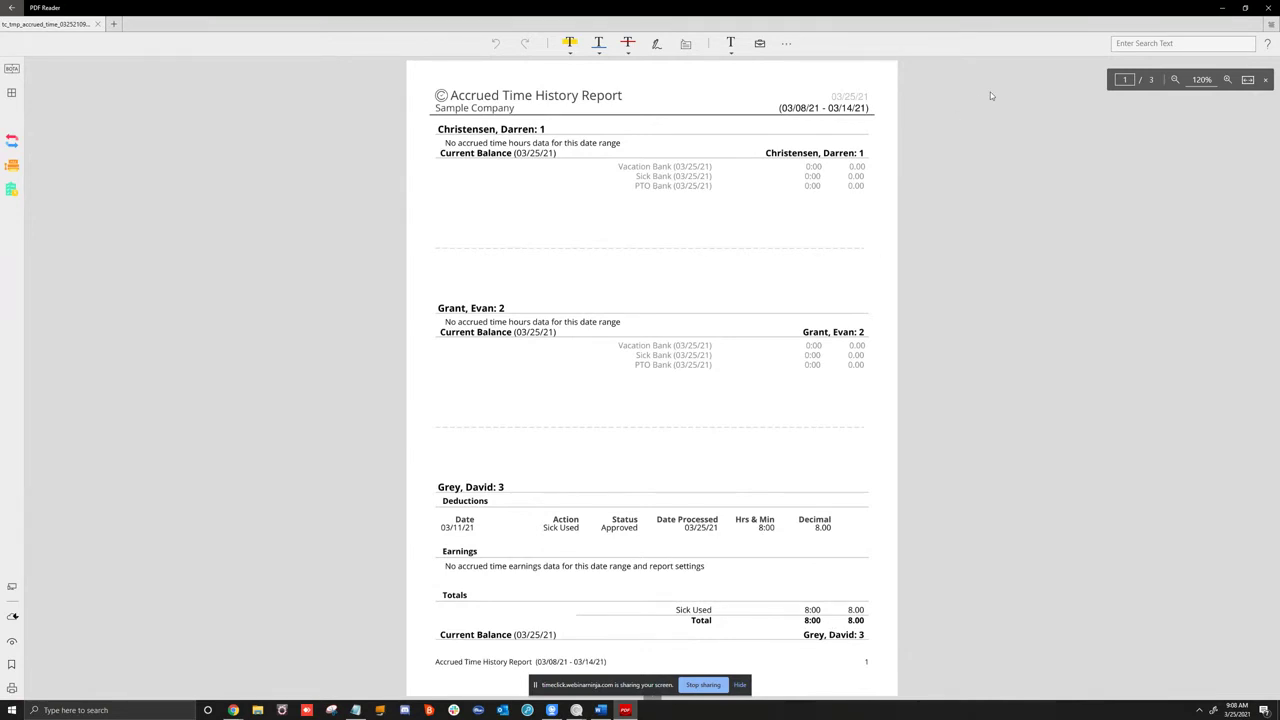
left_click(1267, 8)
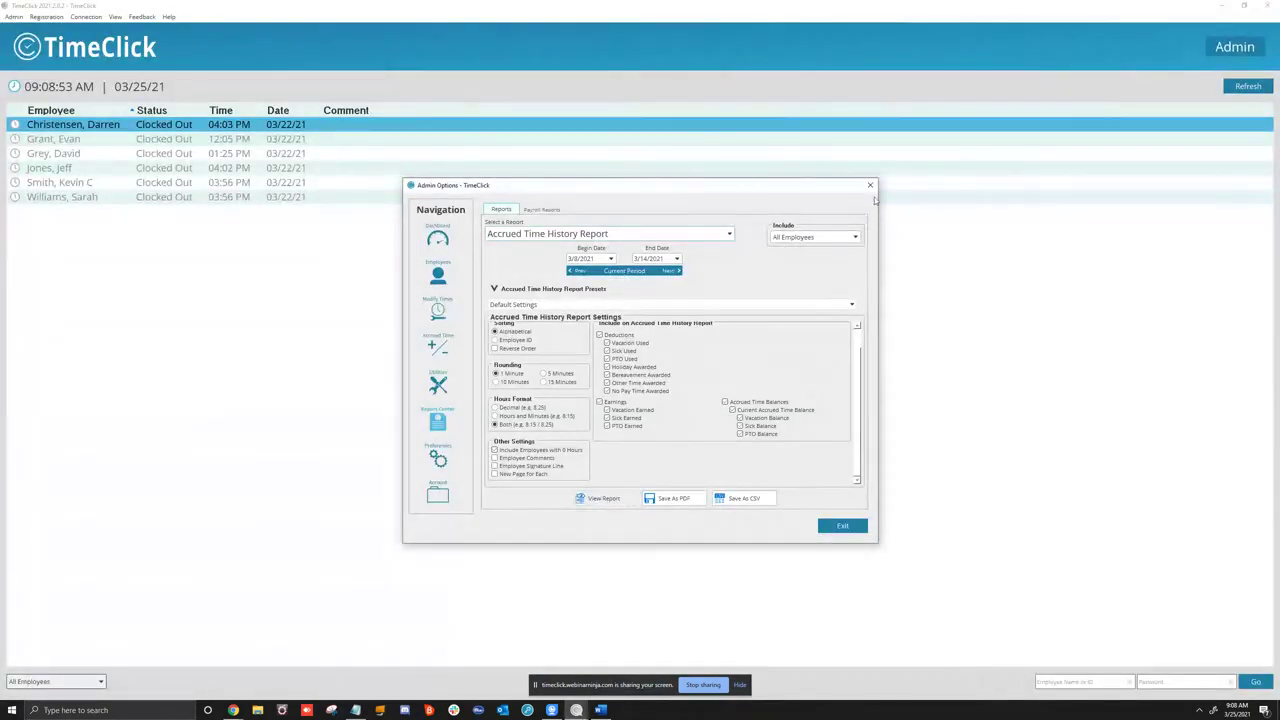
Open the payroll reports and examine the payroll provider choices, the QuickBooks Pro report settings and the online payroll integration option
left_click(541, 209)
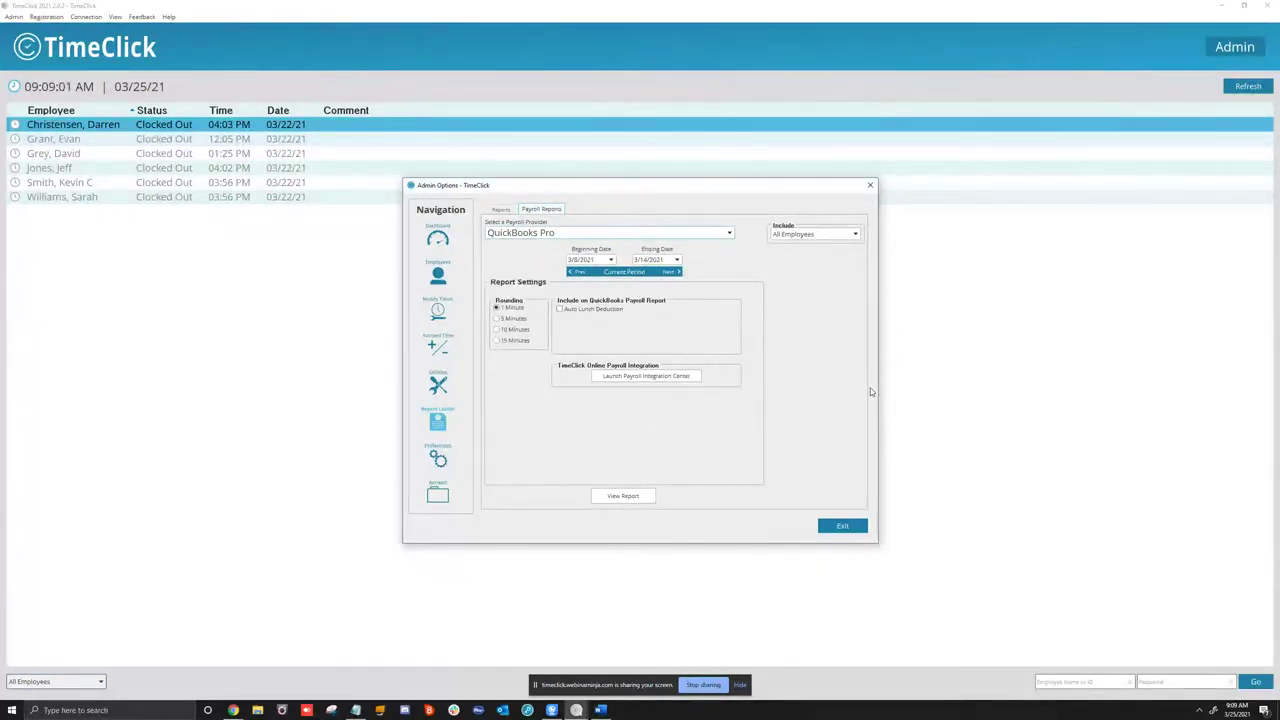
left_click(547, 236)
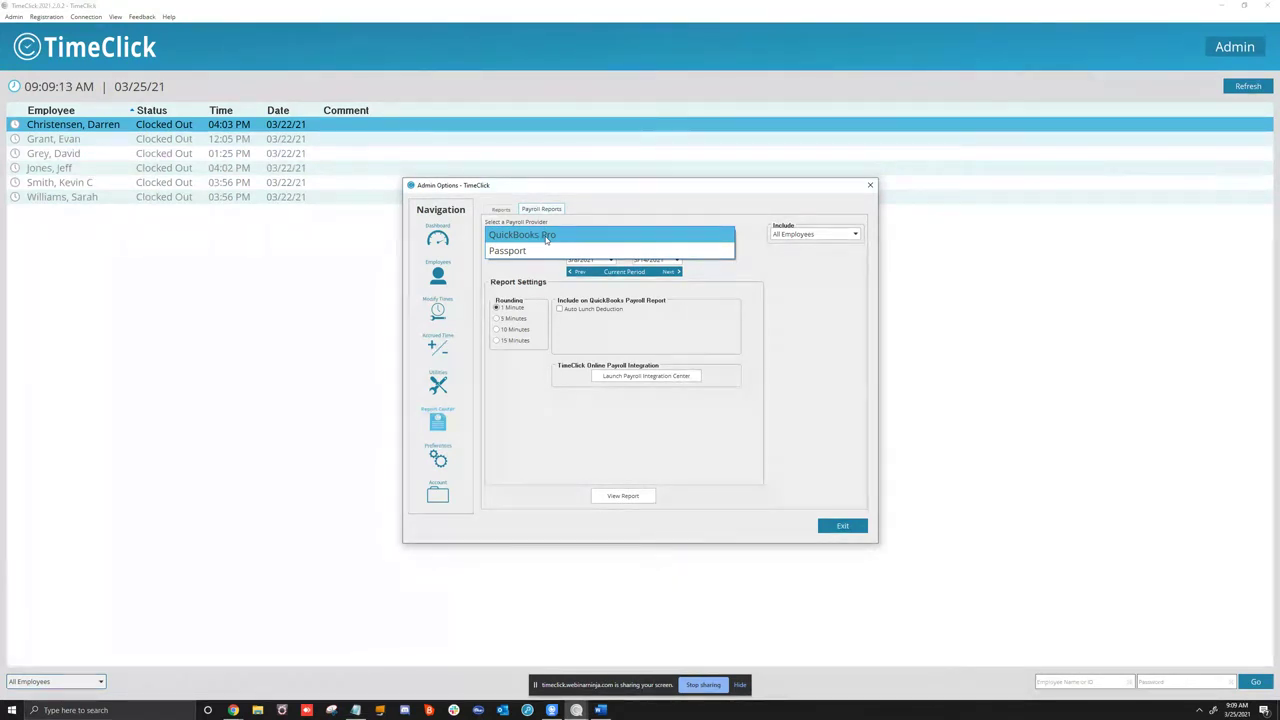
left_click(823, 430)
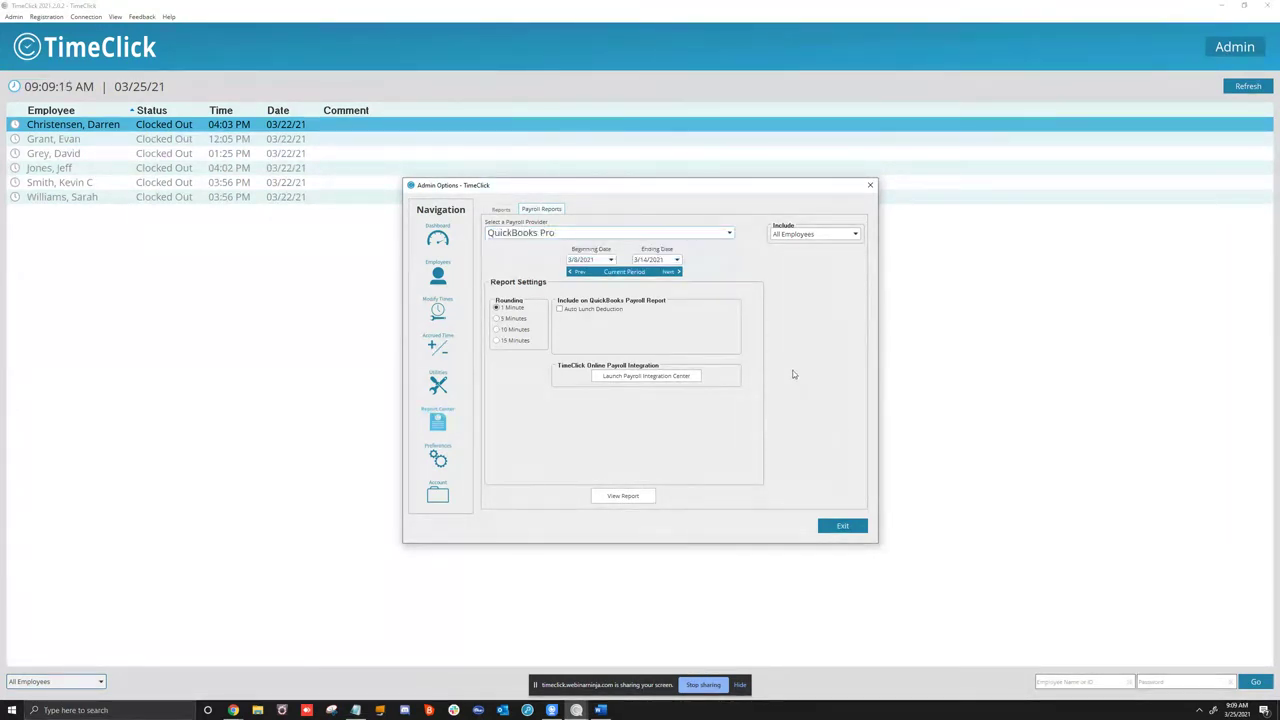
left_click(613, 379)
Enable breaks in the general preferences and open the display preferences
left_click(438, 458)
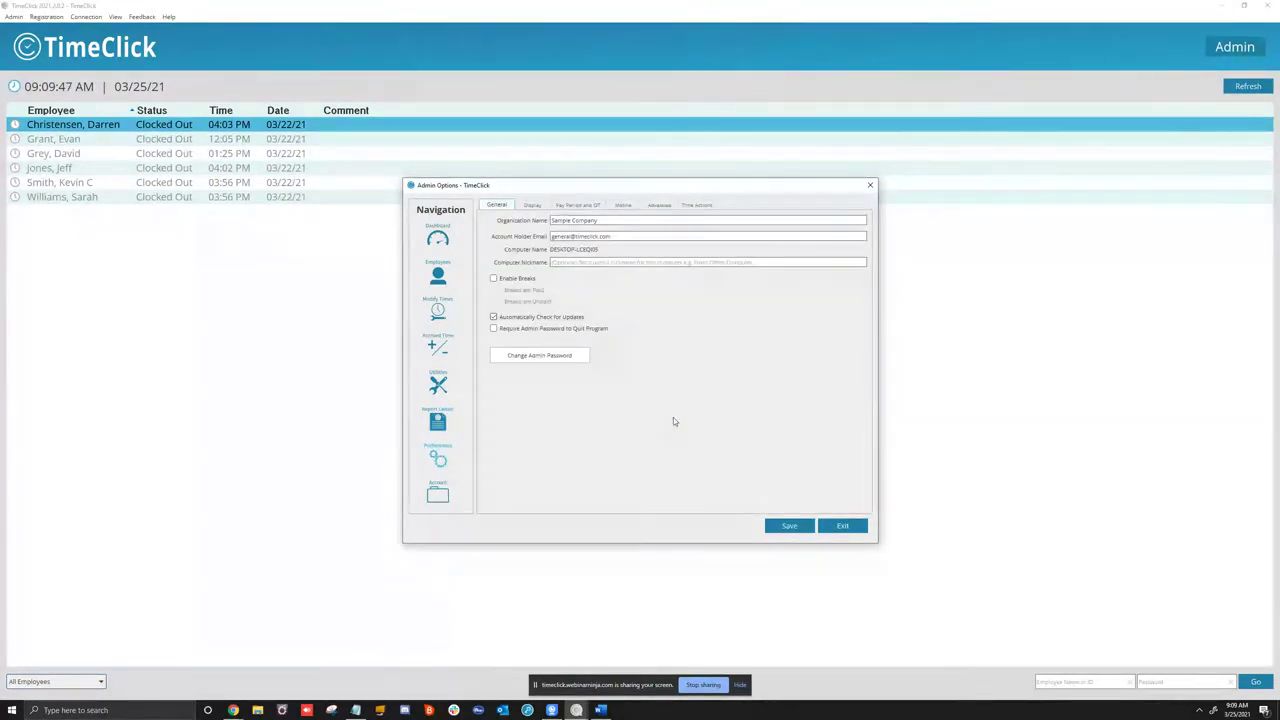
left_click_drag(589, 189, 645, 187)
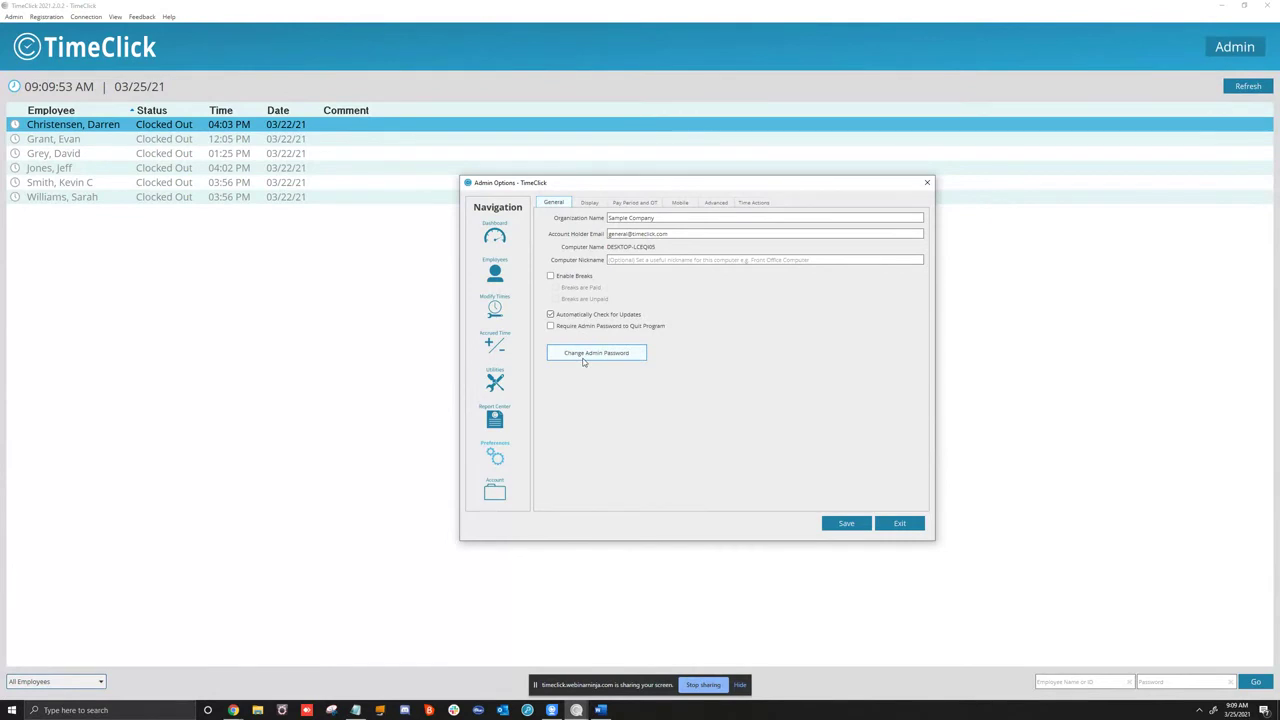
left_click(589, 279)
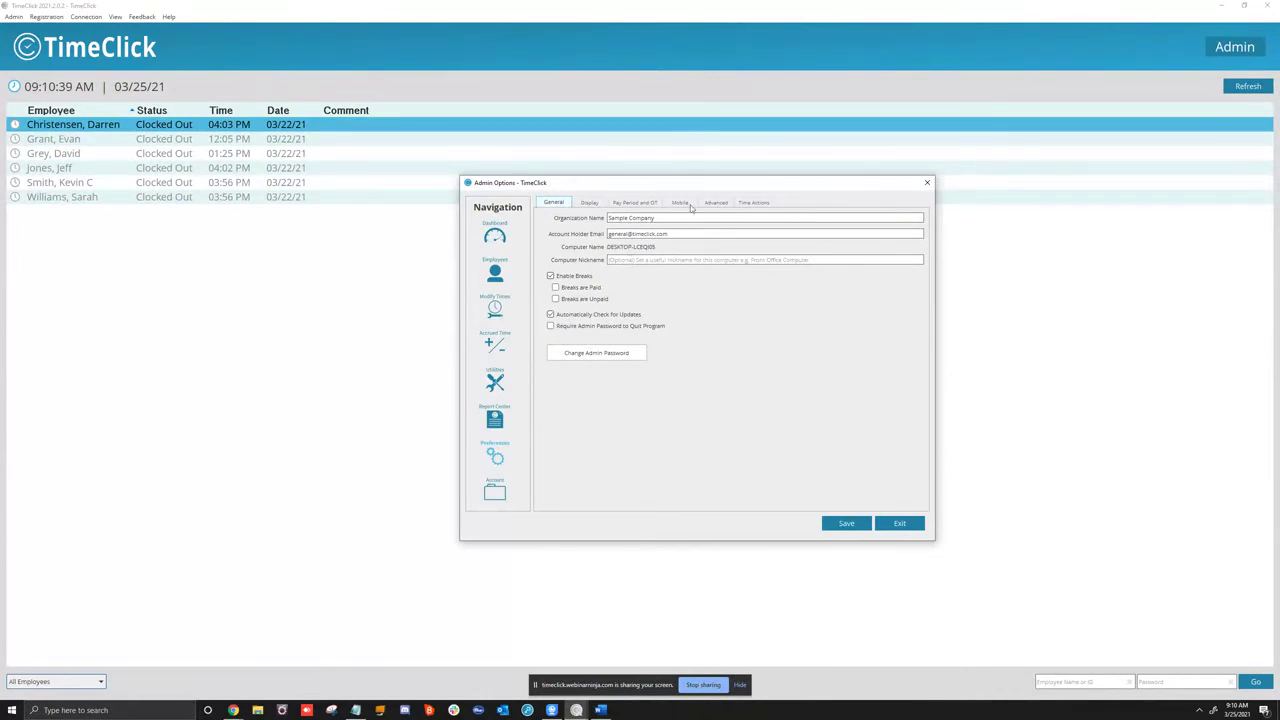
left_click(589, 202)
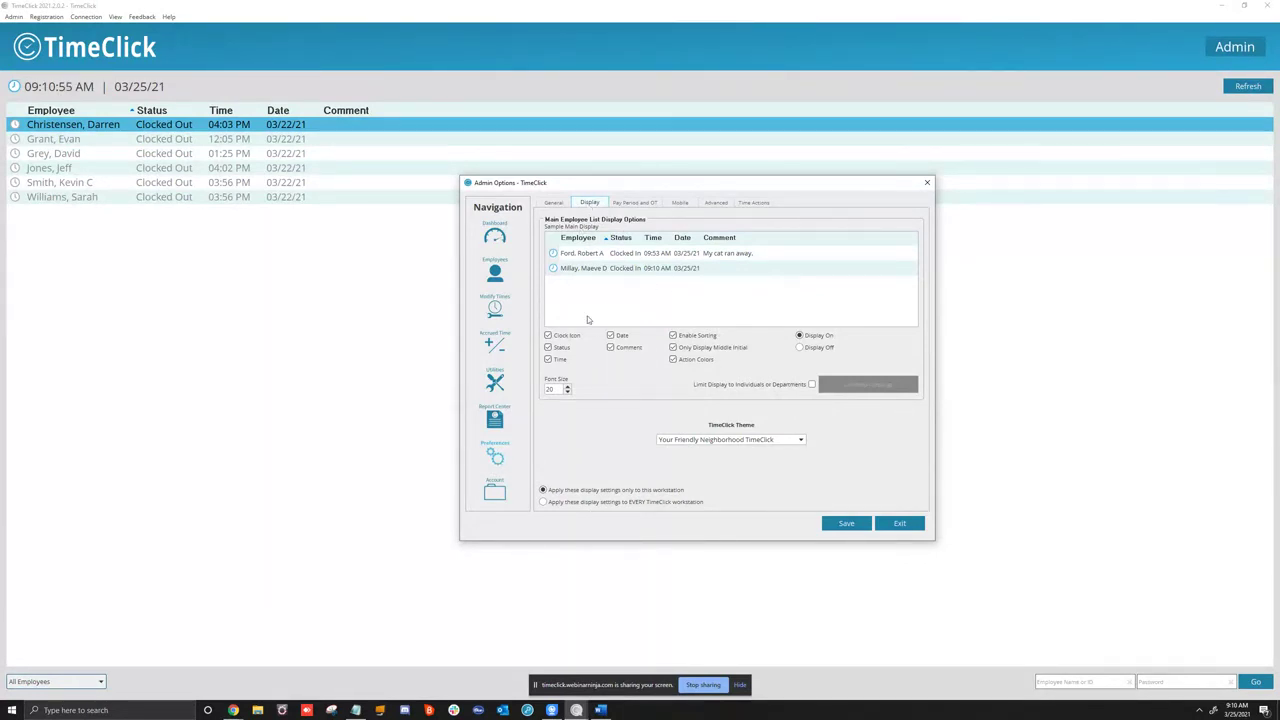
Try hiding the Date and Comment columns and the whole main employee list, turning each one back on
left_click(611, 337)
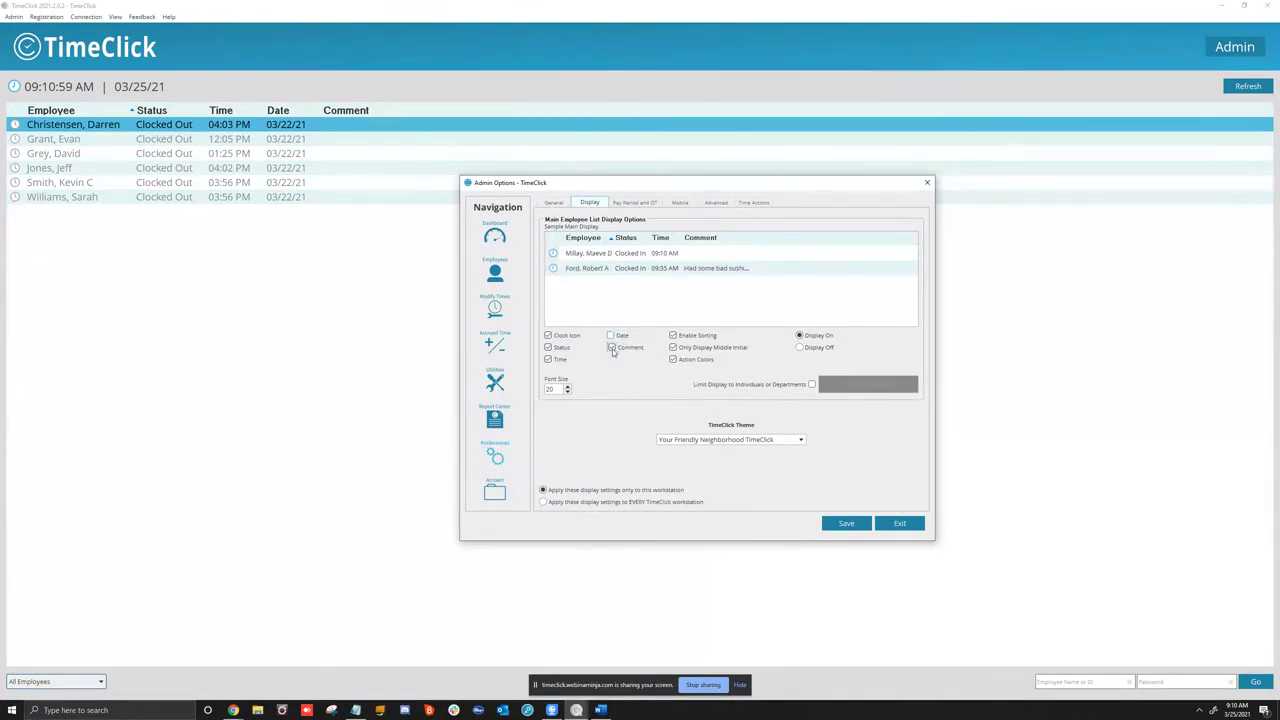
left_click(611, 348)
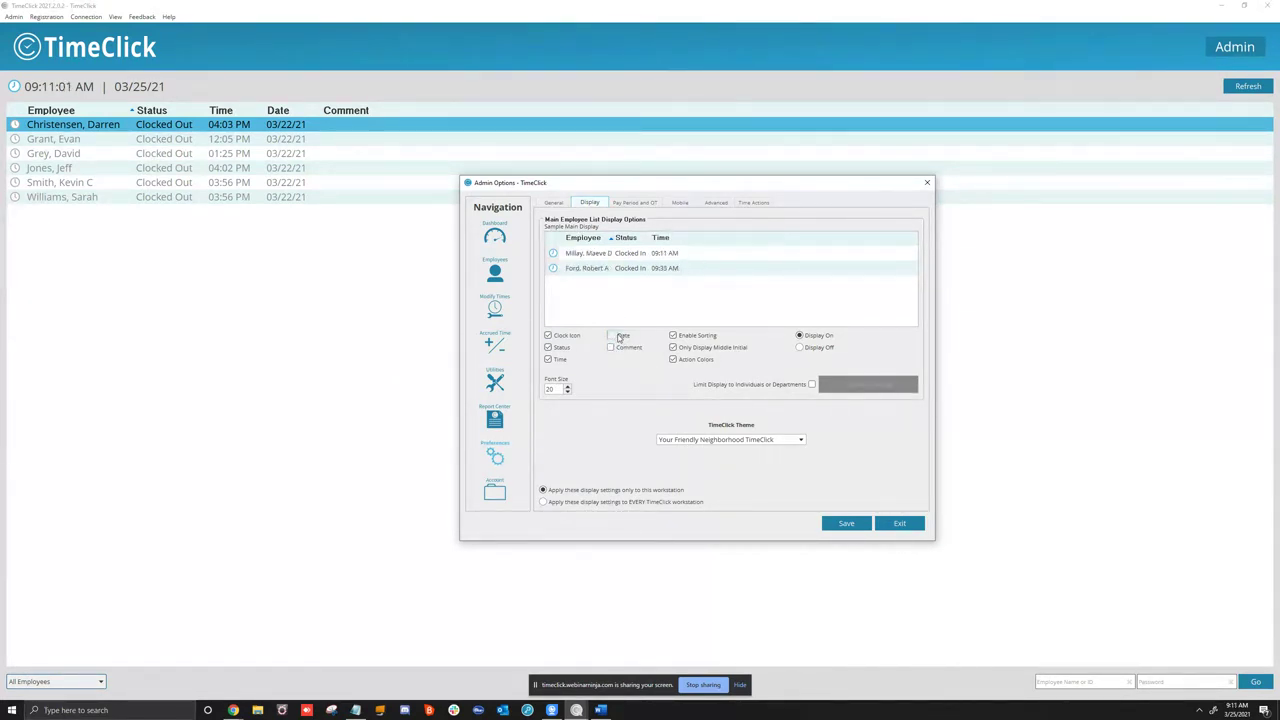
left_click(611, 336)
left_click(611, 348)
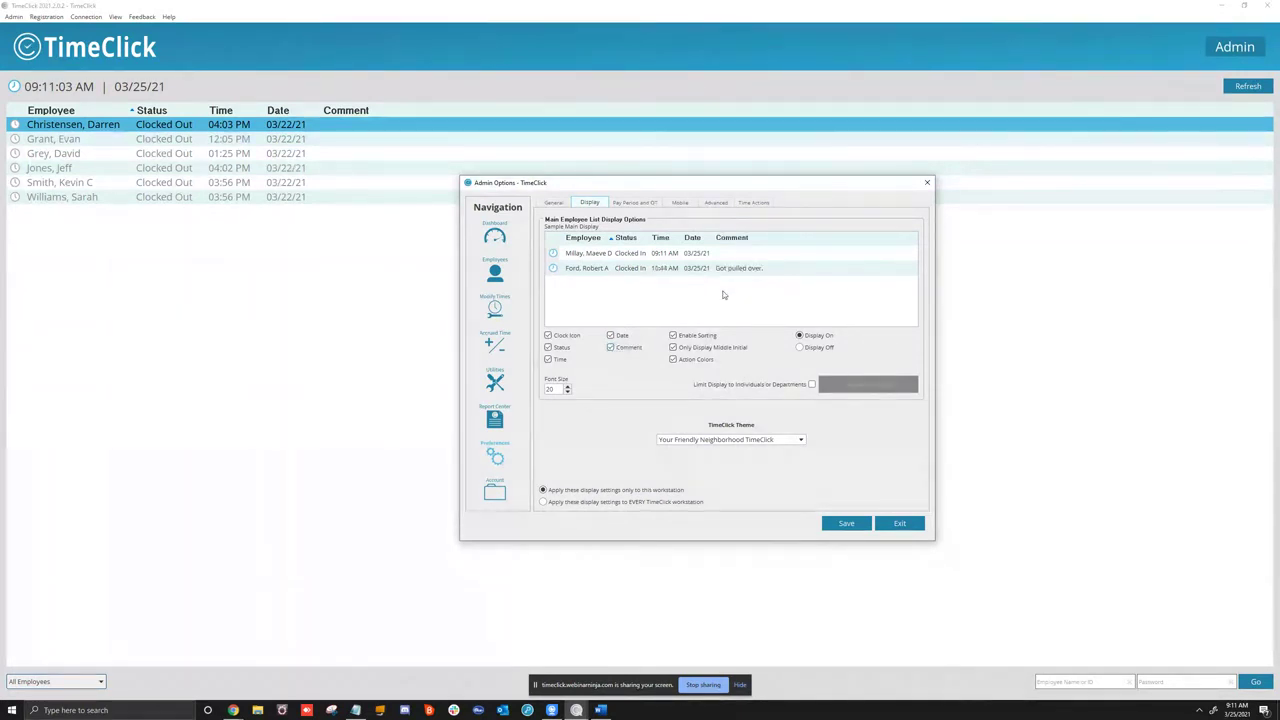
left_click(800, 348)
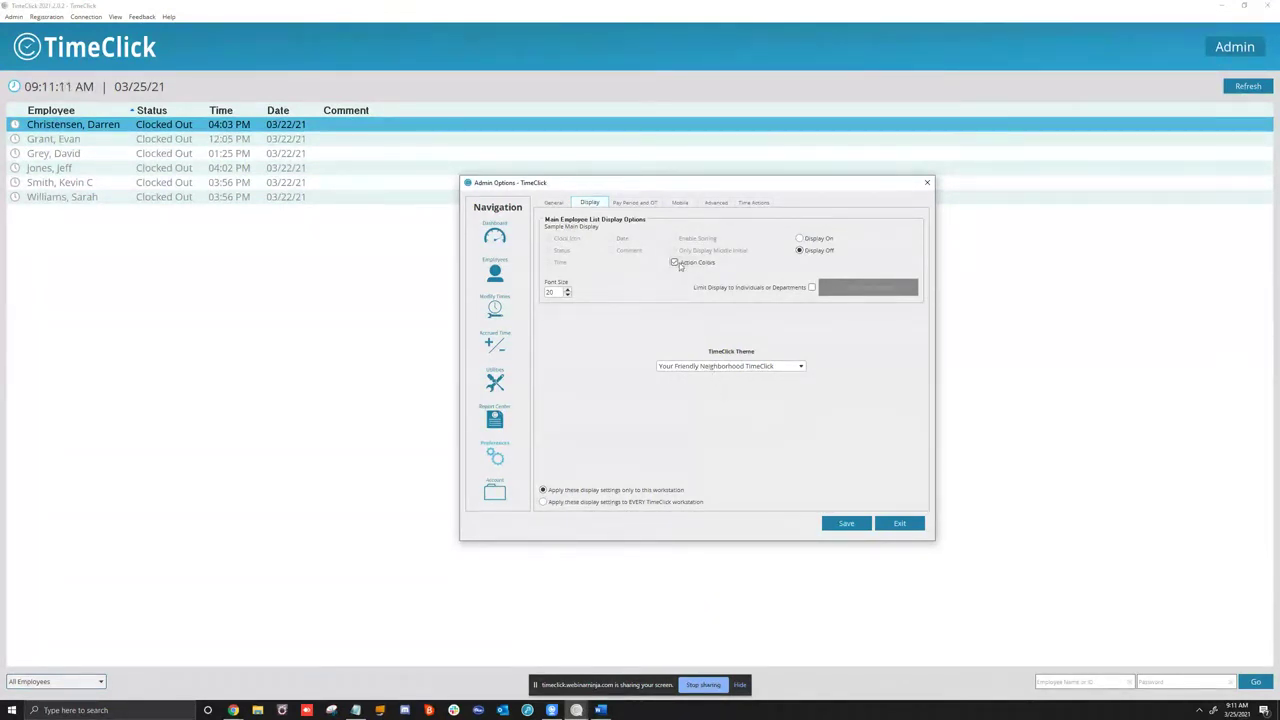
left_click(799, 238)
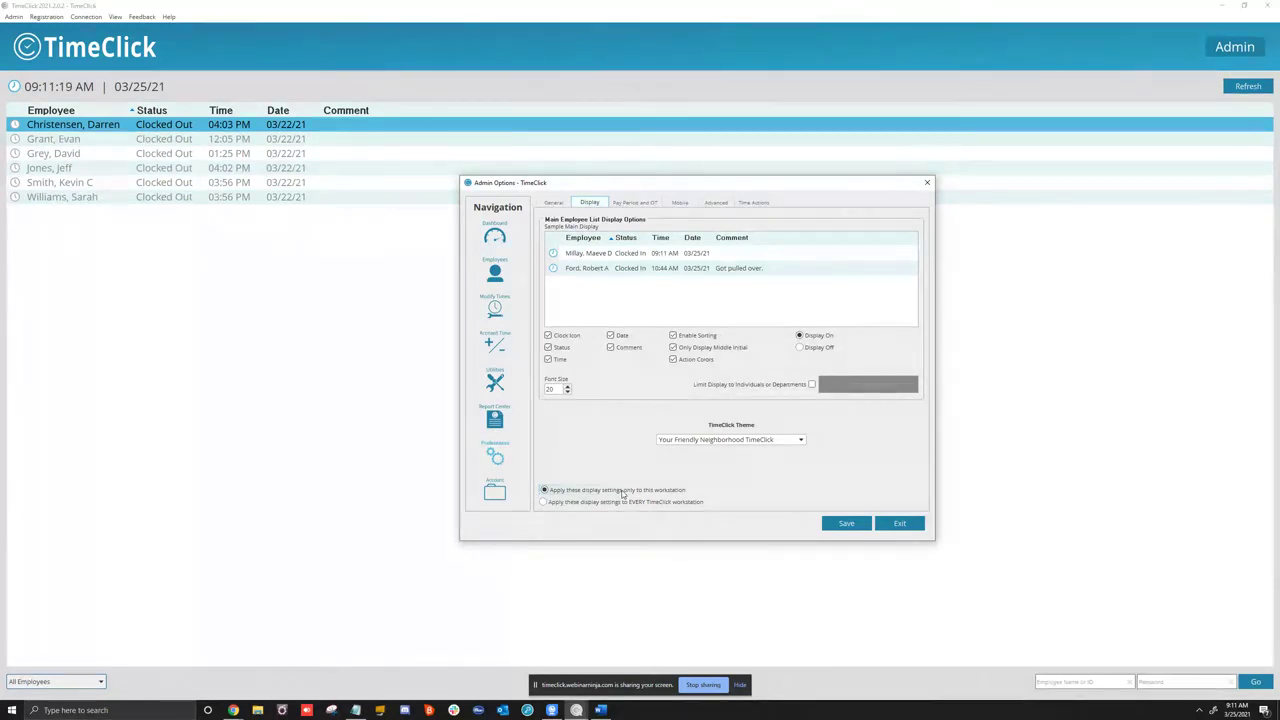
Set the main employee list's font size to 23
left_click(567, 386)
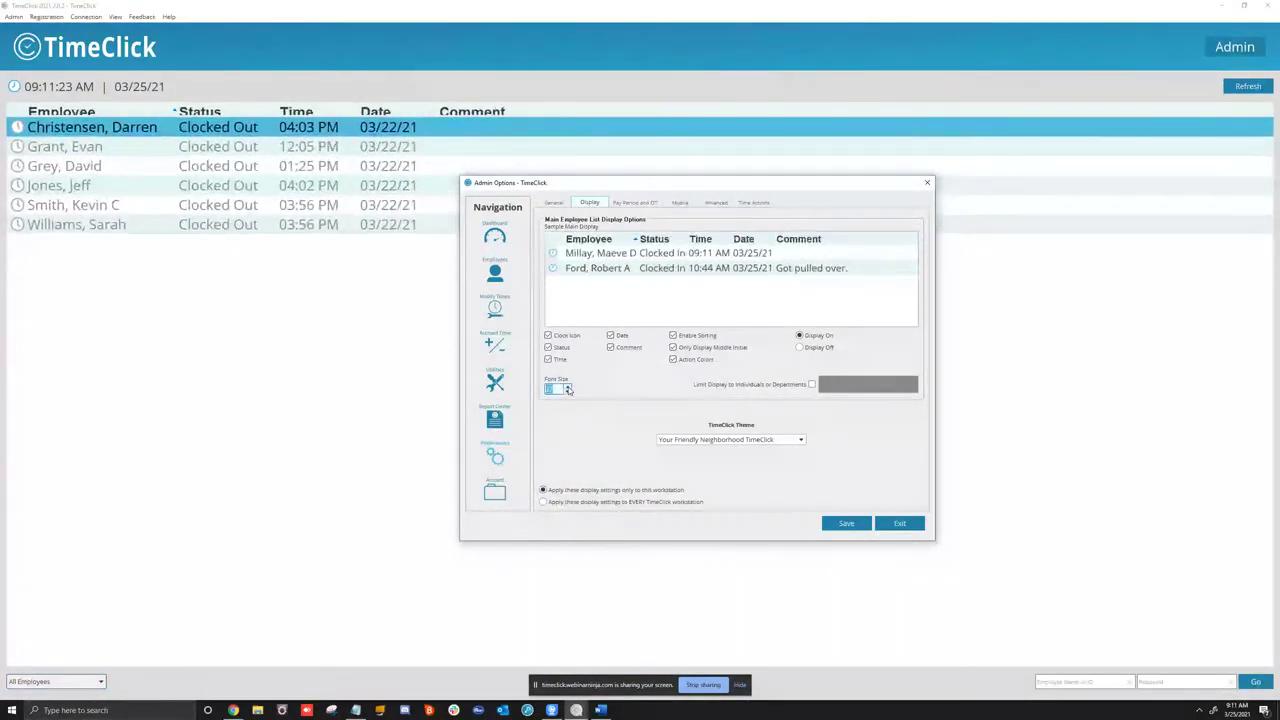
left_click(568, 392)
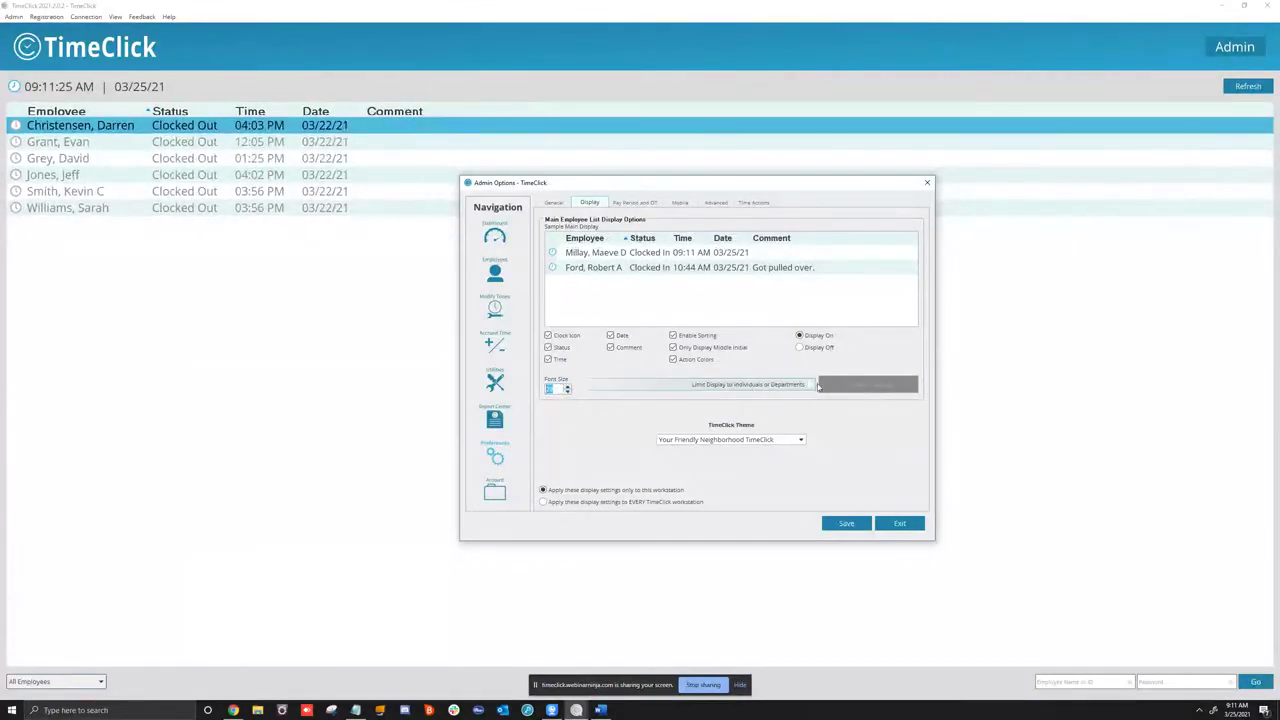
Try limiting the employee list display to all departments, close the assignment choices and turn the limit back off
left_click(811, 385)
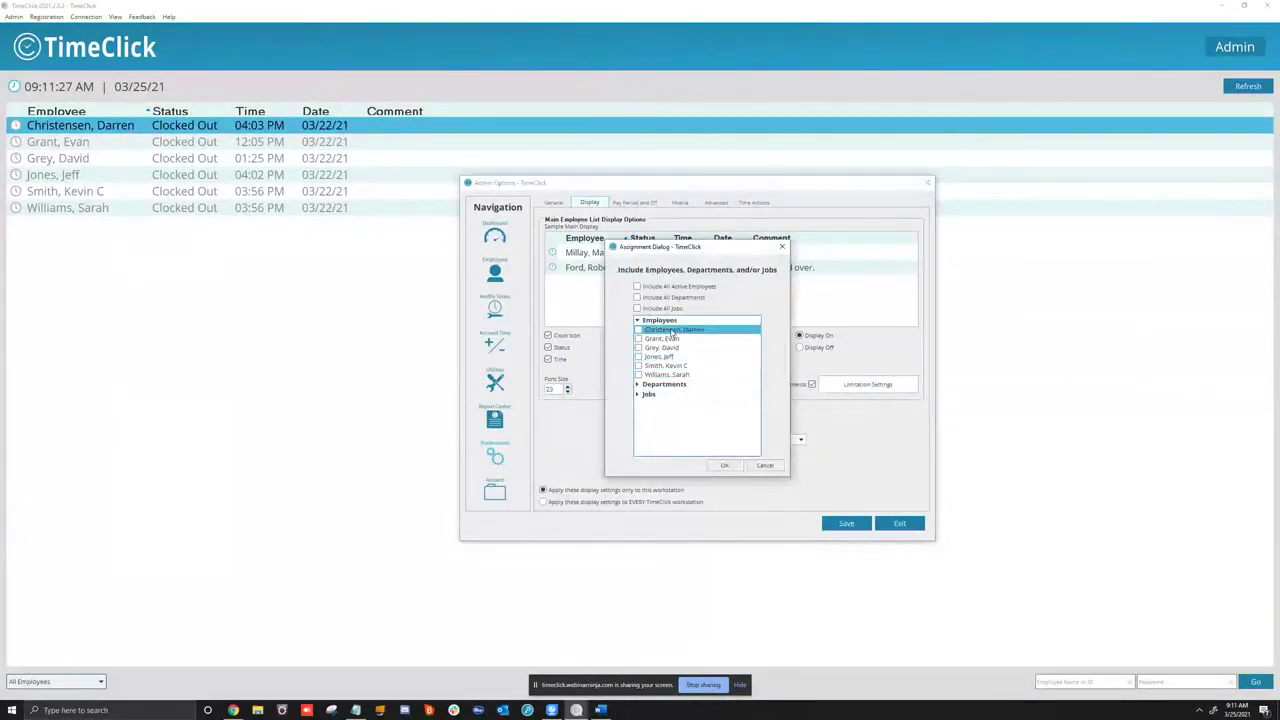
left_click(638, 297)
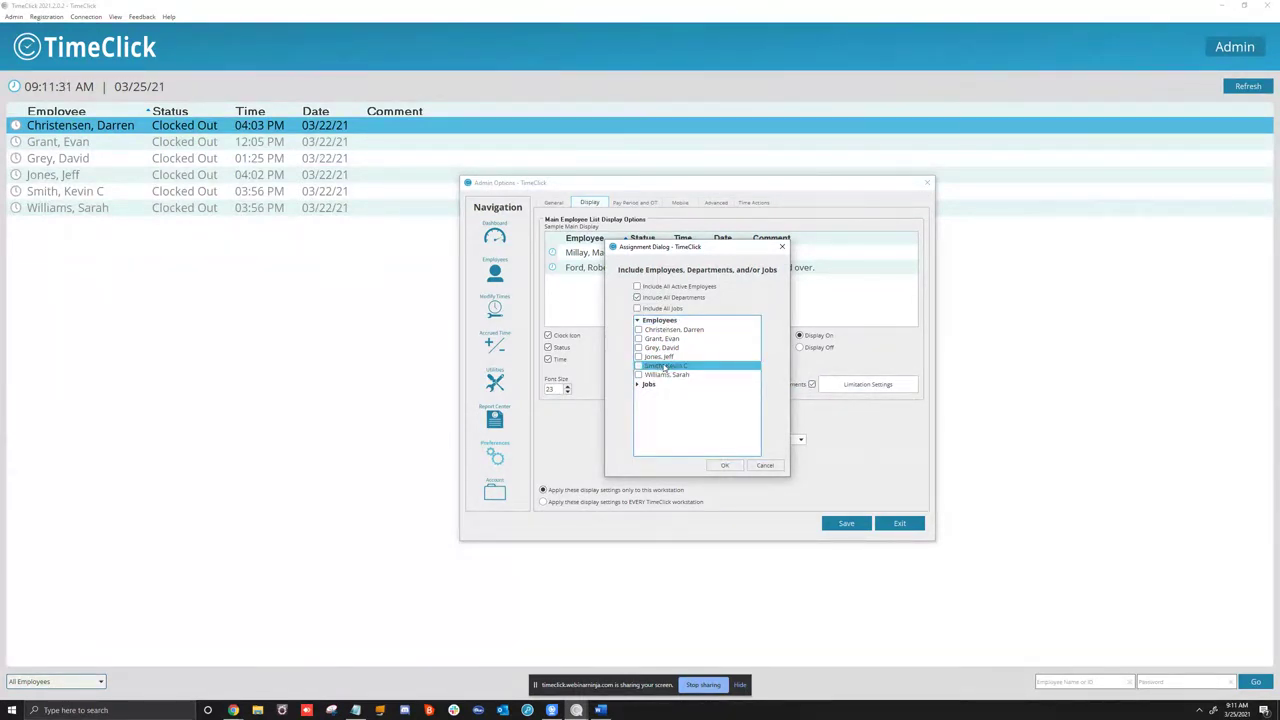
left_click(782, 246)
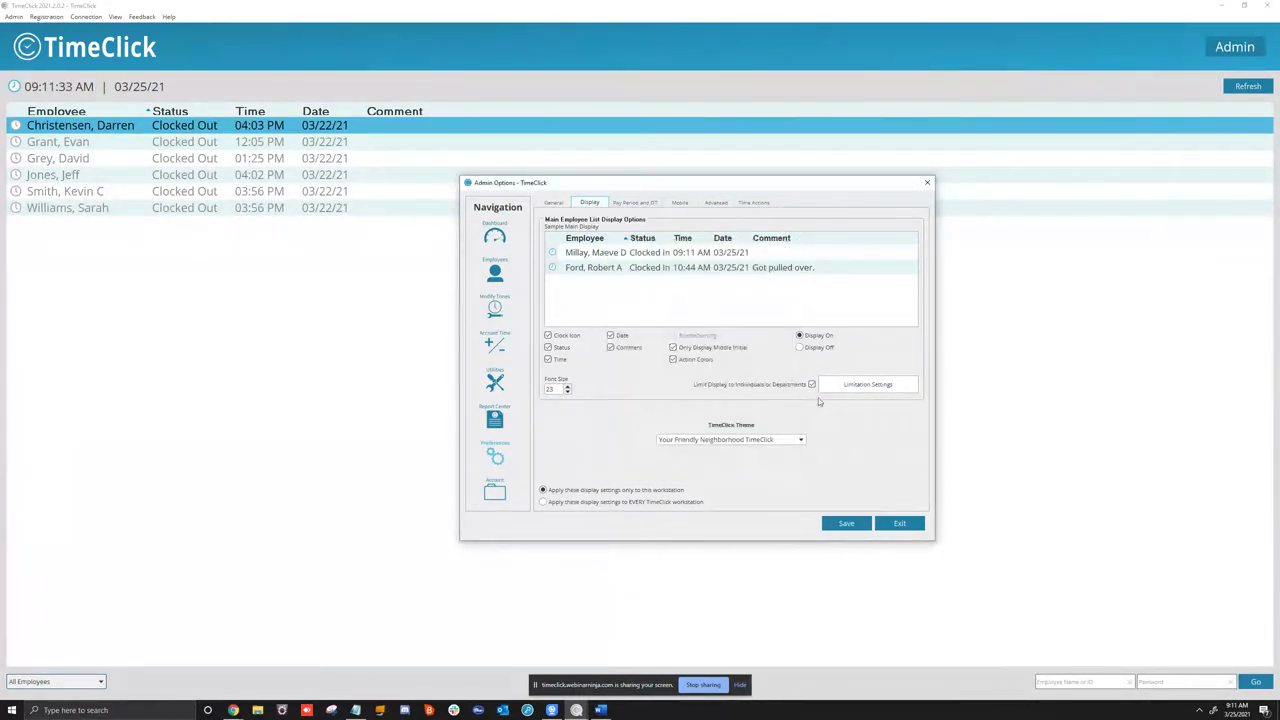
left_click(811, 384)
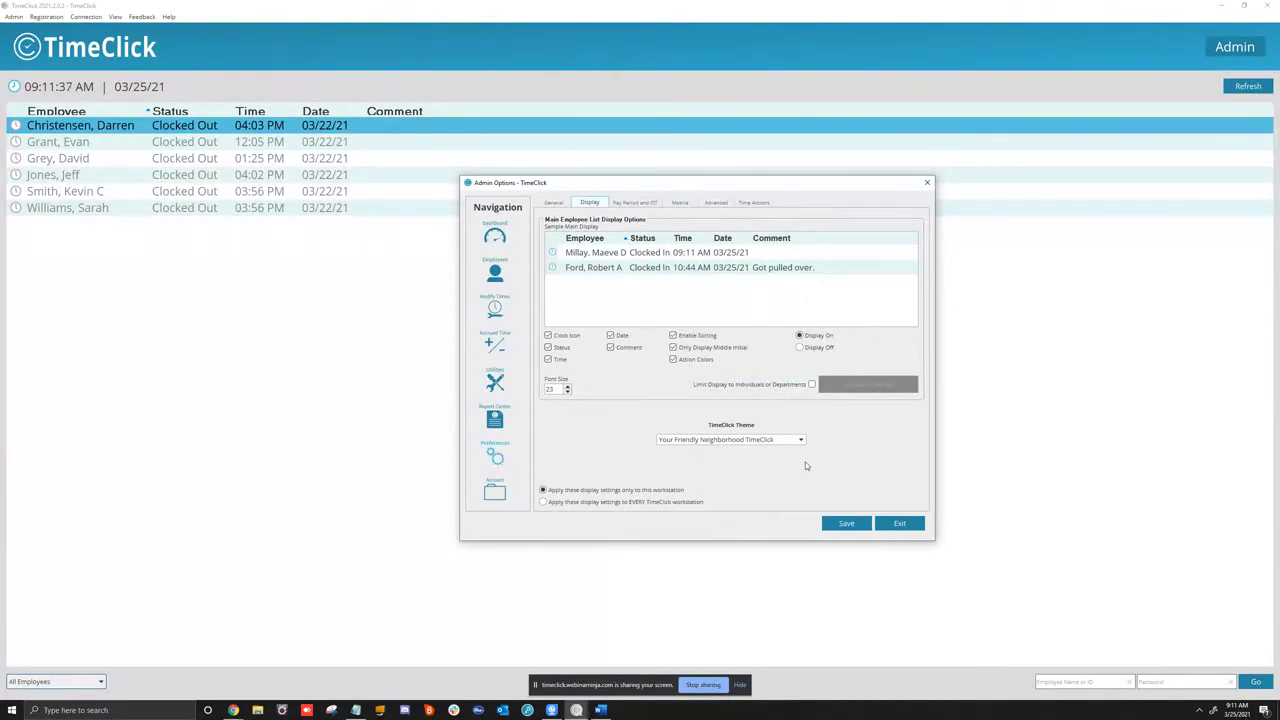
Try The Dark Side of TimeClick theme and switch back to Your Friendly Neighborhood TimeClick
left_click(763, 444)
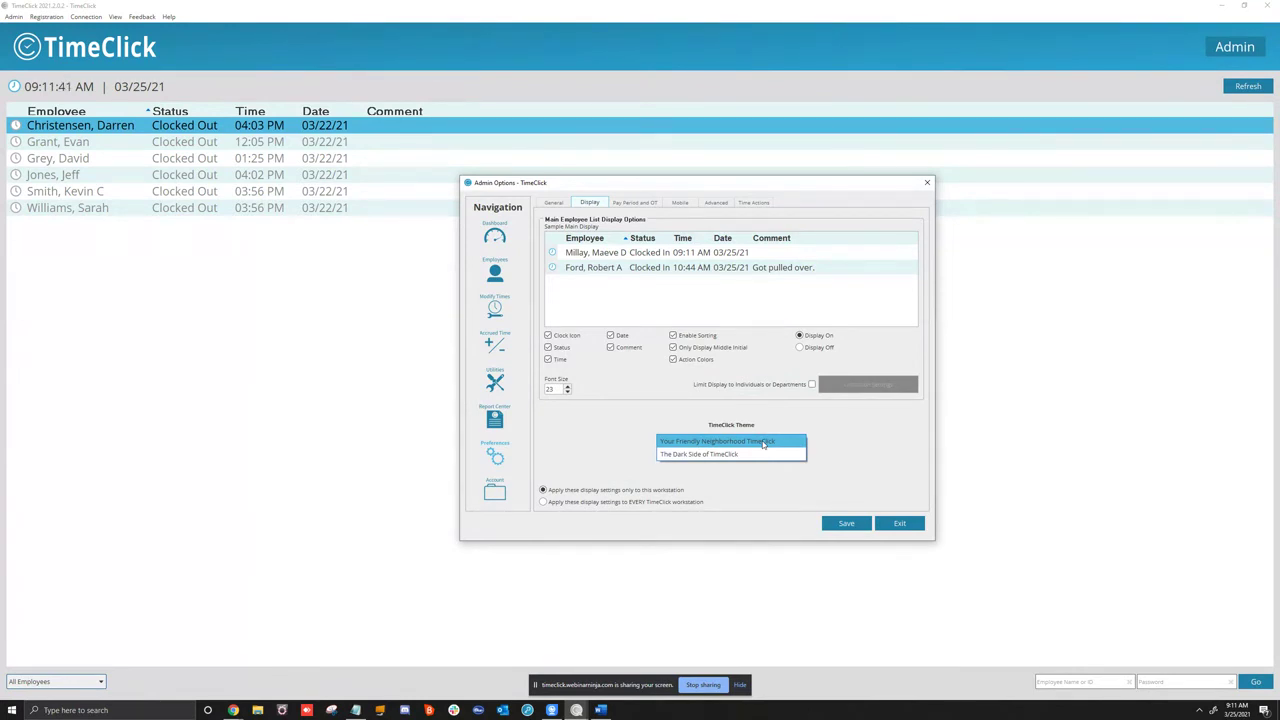
left_click(725, 455)
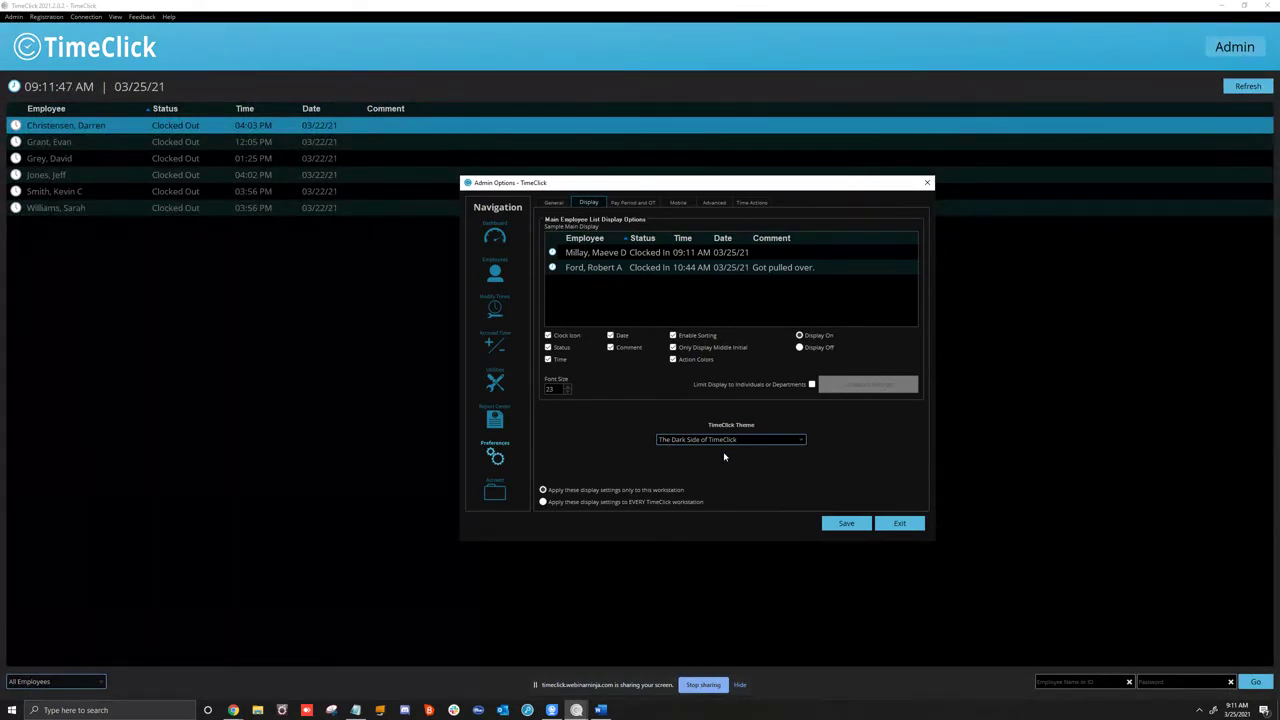
left_click(725, 442)
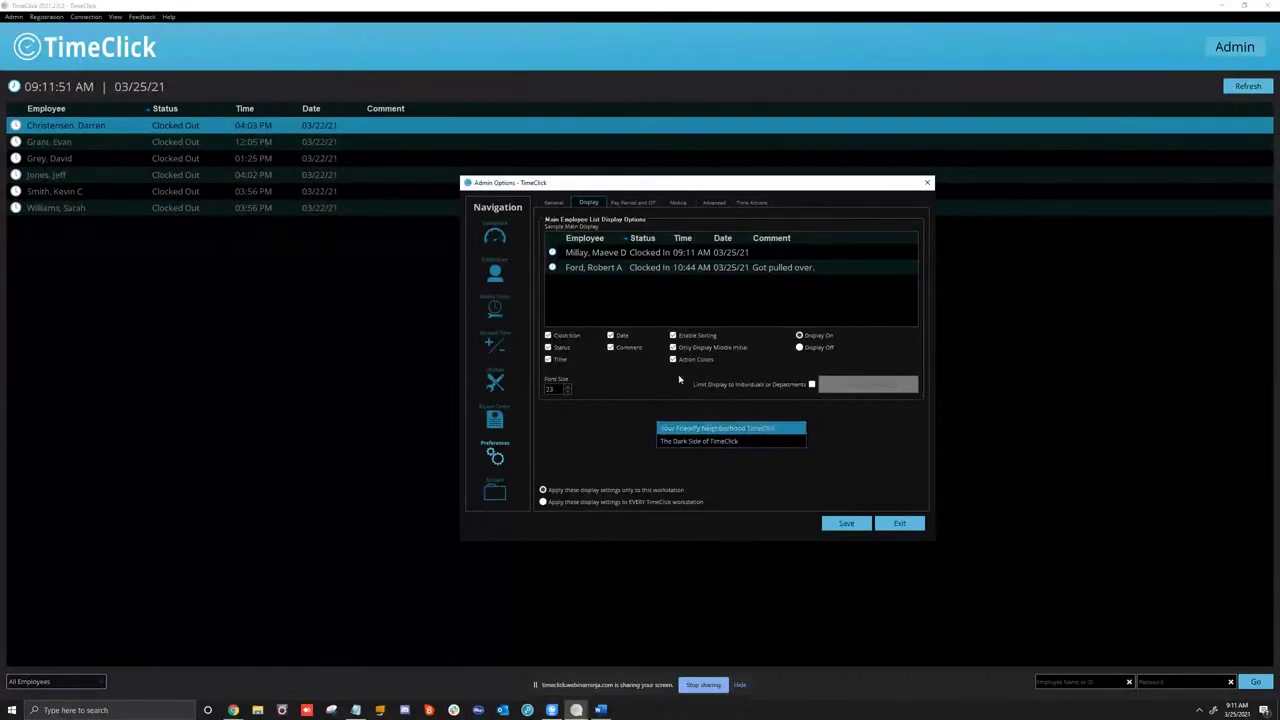
left_click(745, 428)
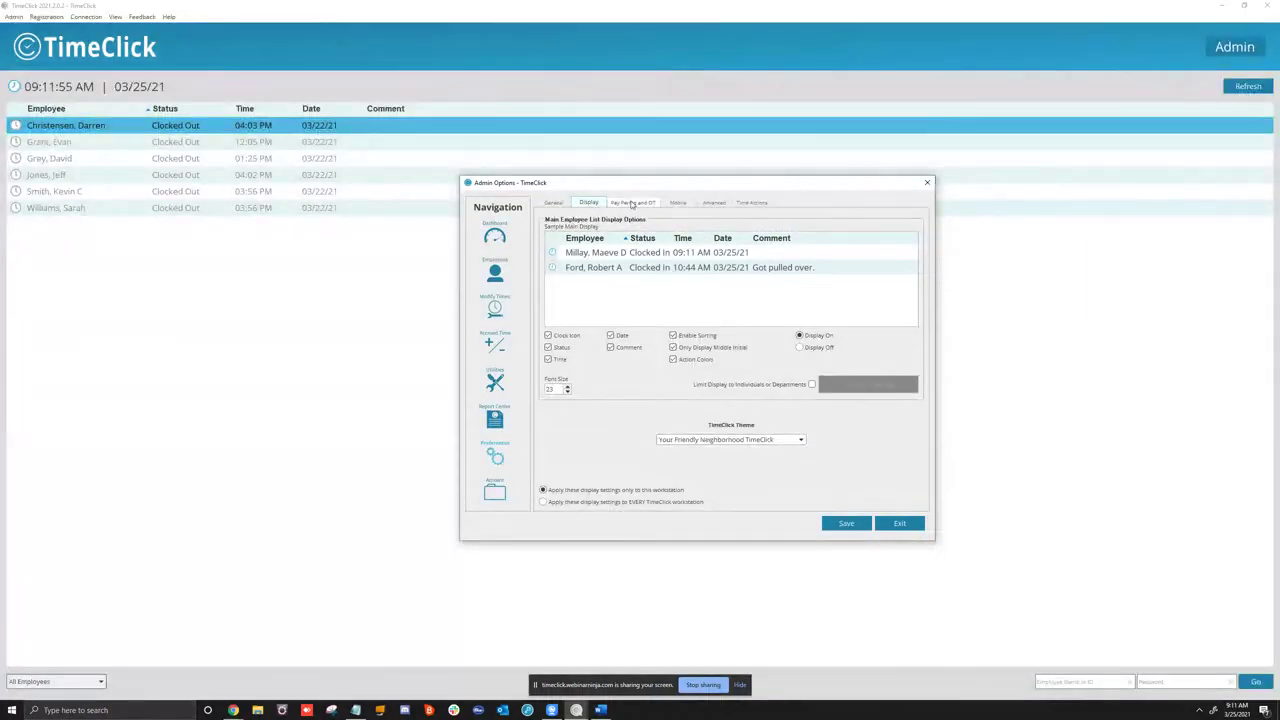
Open the pay period and overtime preferences and set the pay period to Semi-Monthly
left_click(632, 203)
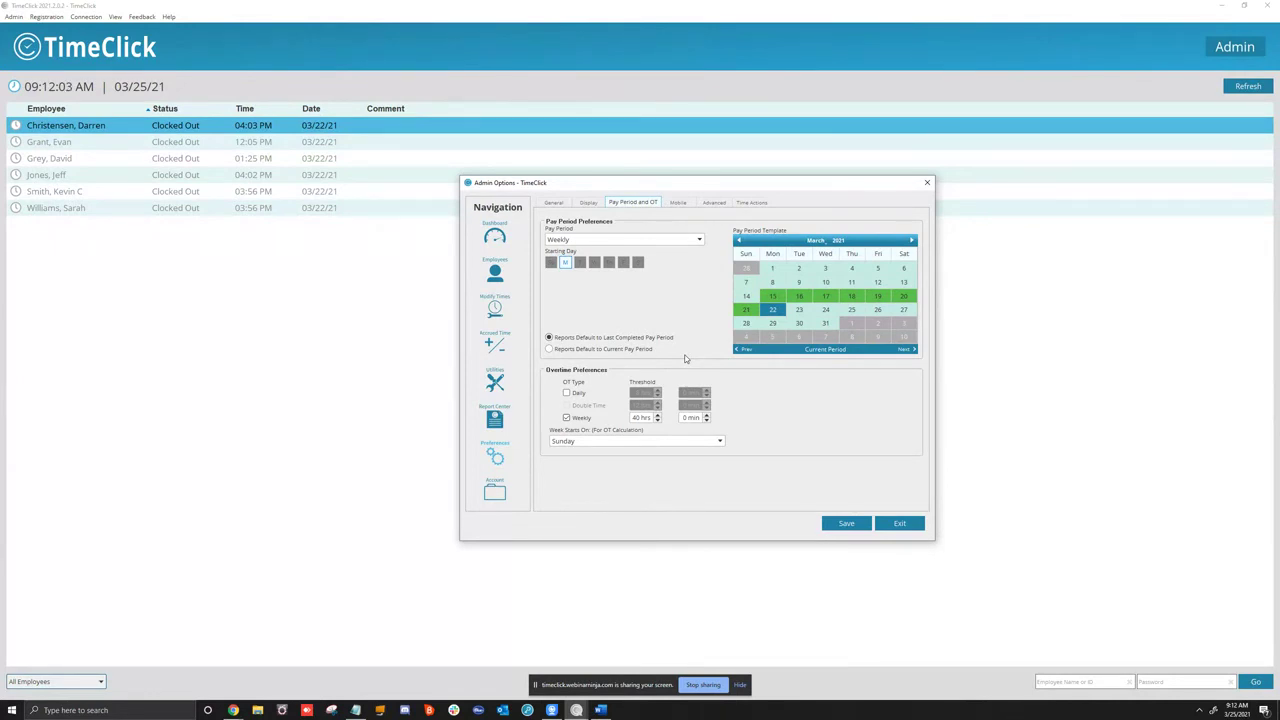
left_click(628, 240)
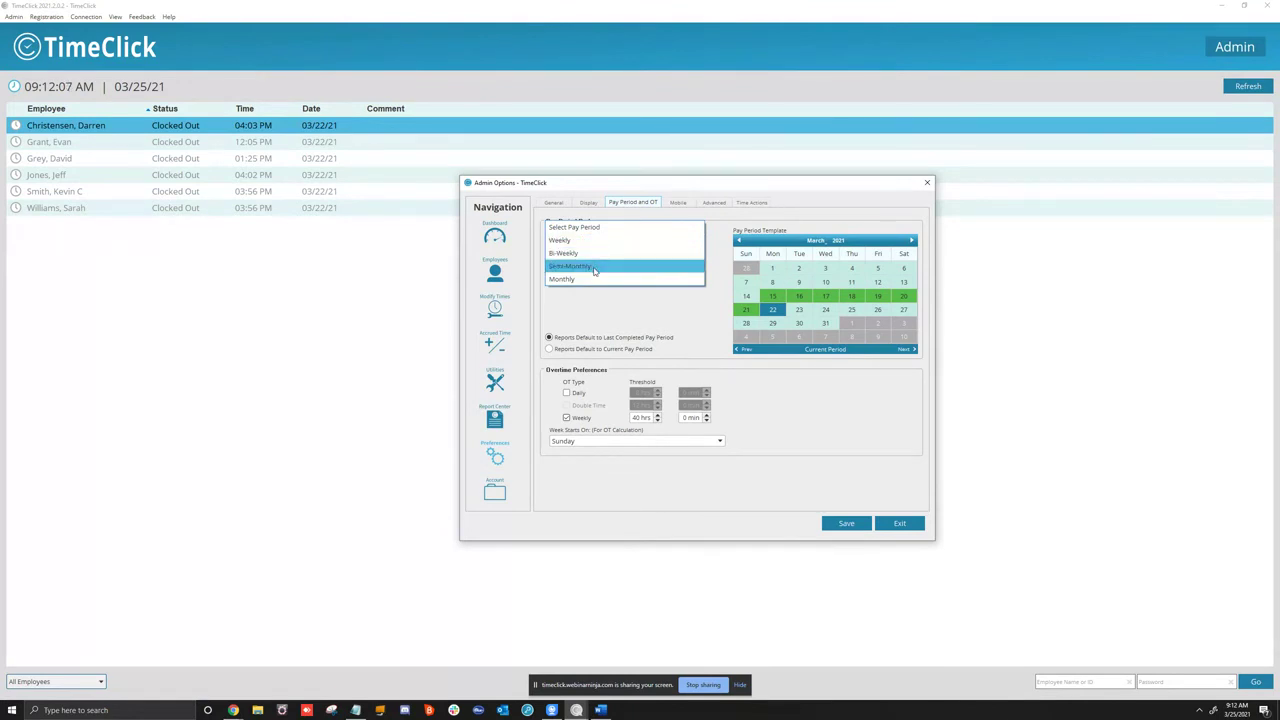
left_click(594, 268)
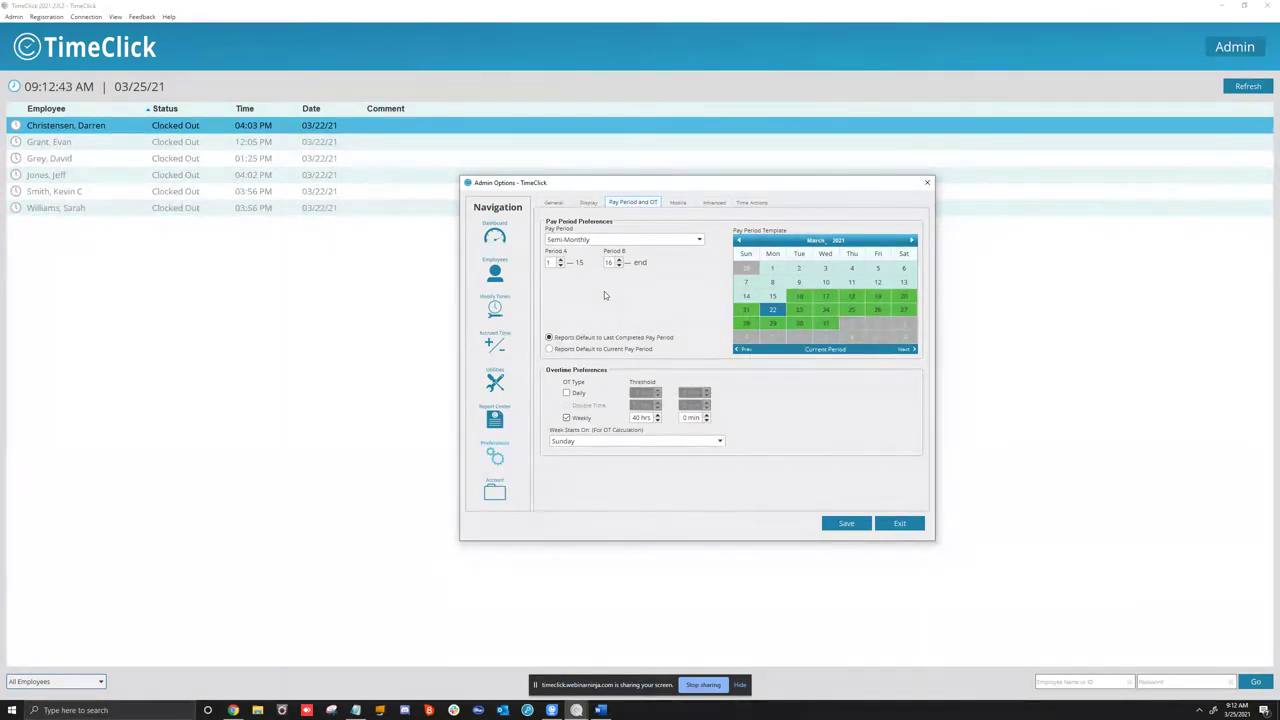
Keep Sunday as the week start for overtime calculation and enable daily overtime with an 8-hour threshold
left_click(588, 445)
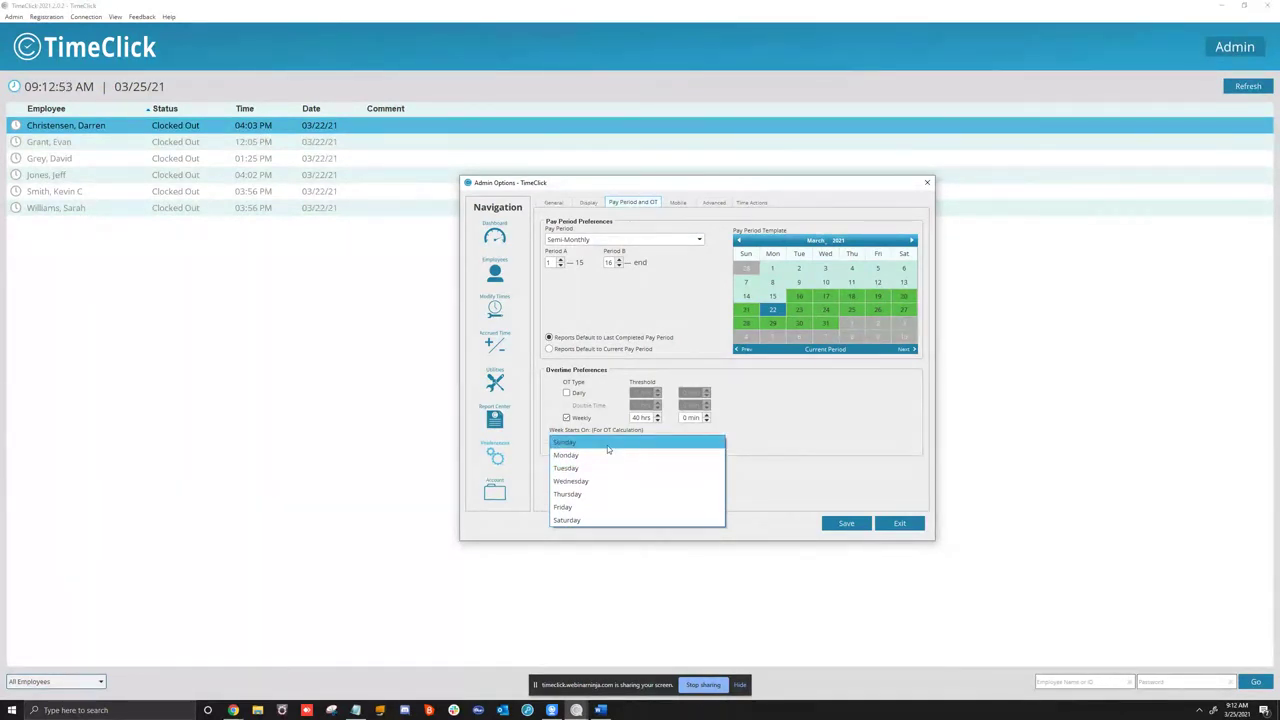
left_click(607, 446)
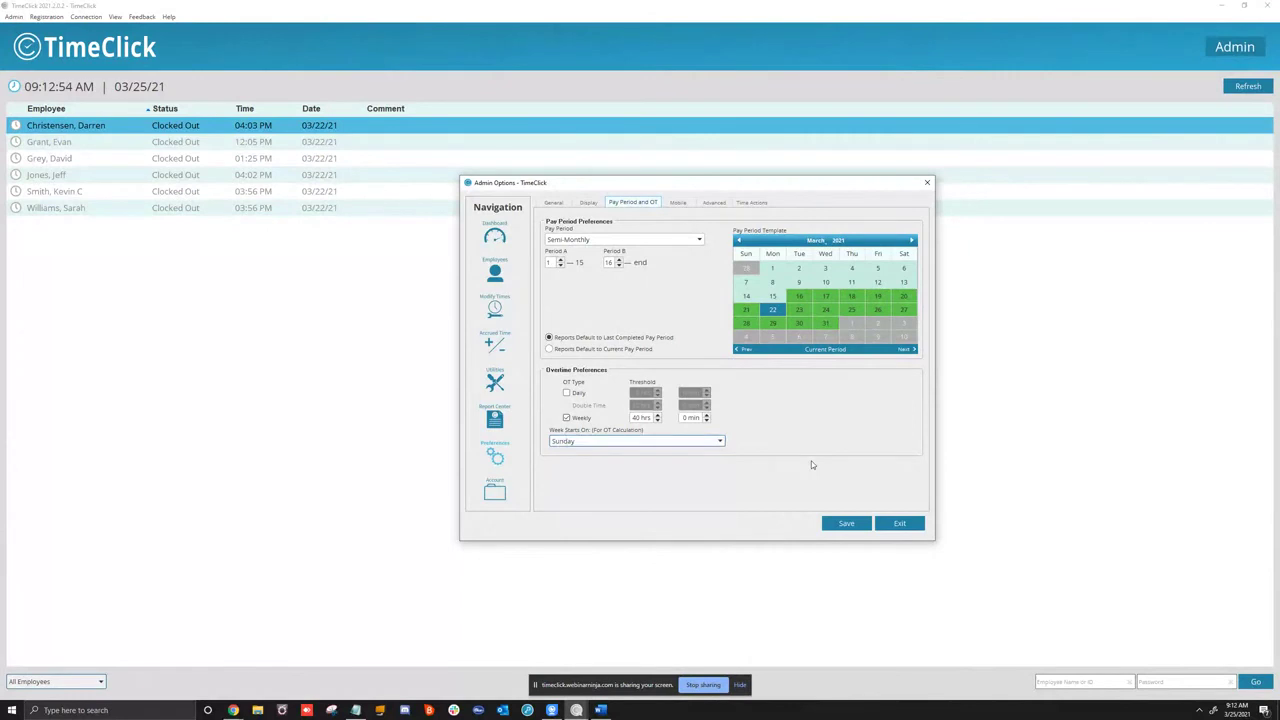
left_click(566, 393)
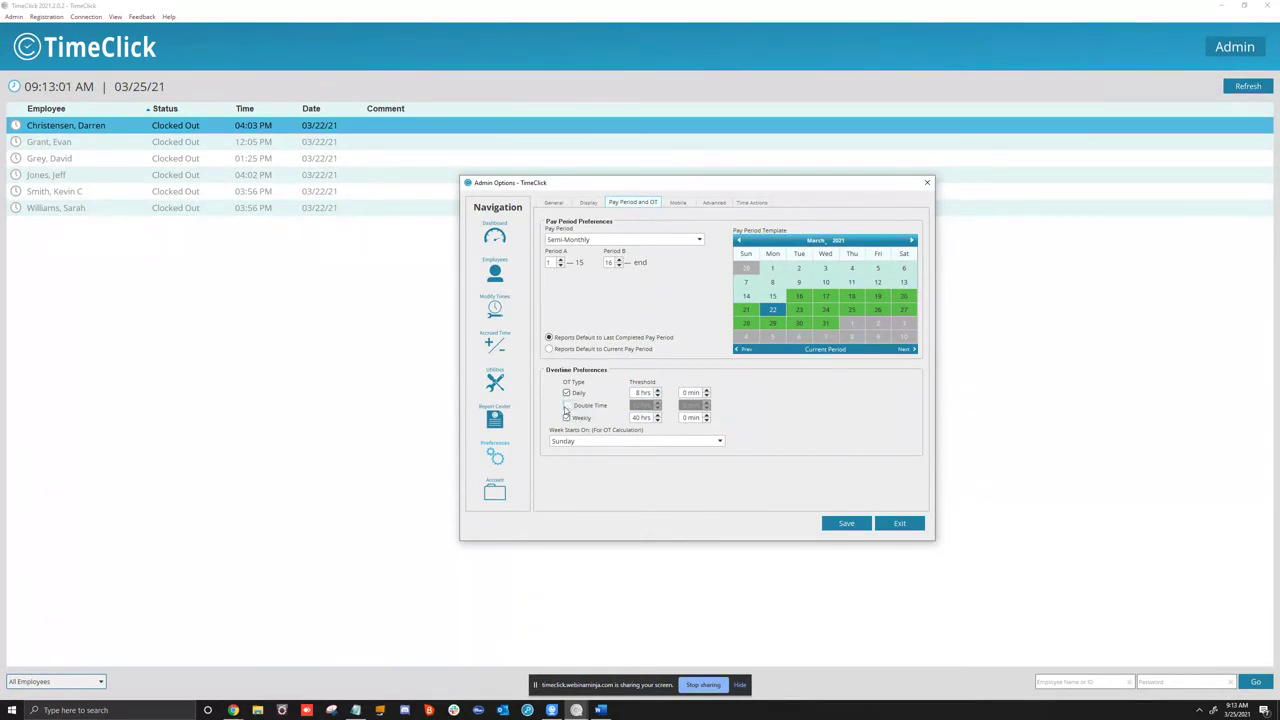
Examine the mobile feature preferences and the advanced choices for the initial Admin Options tab
left_click(677, 204)
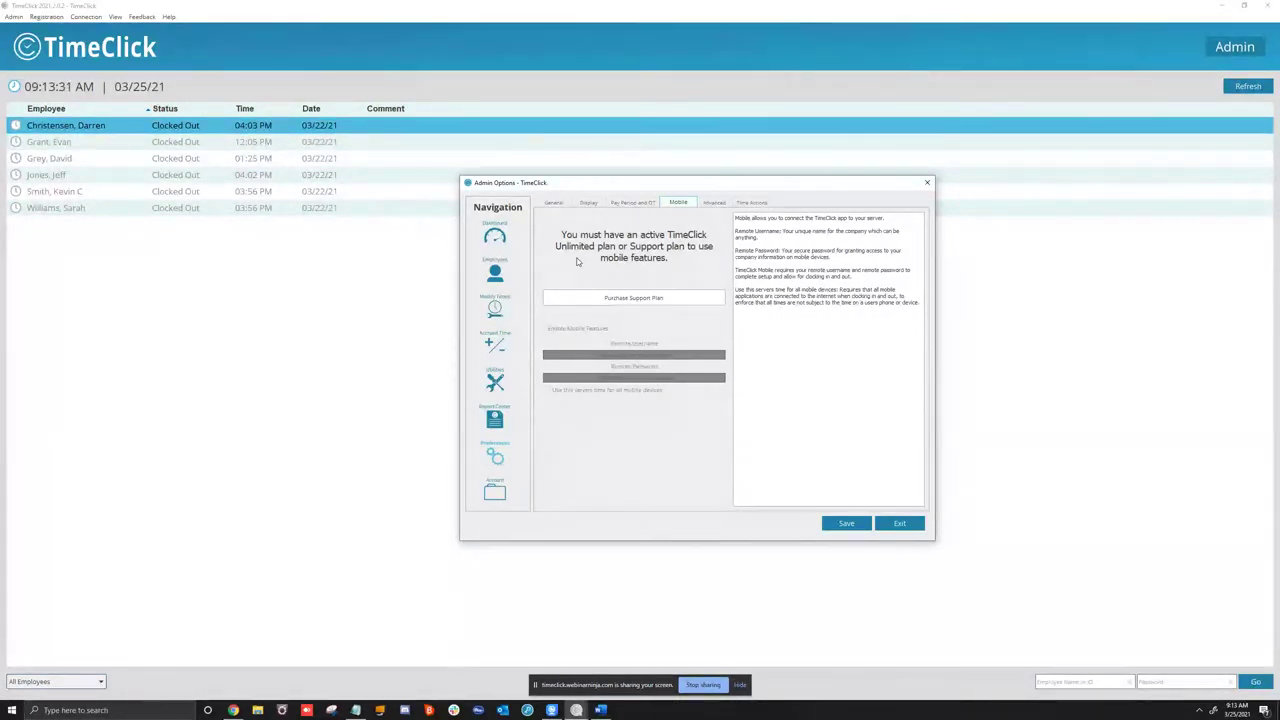
left_click(141, 17)
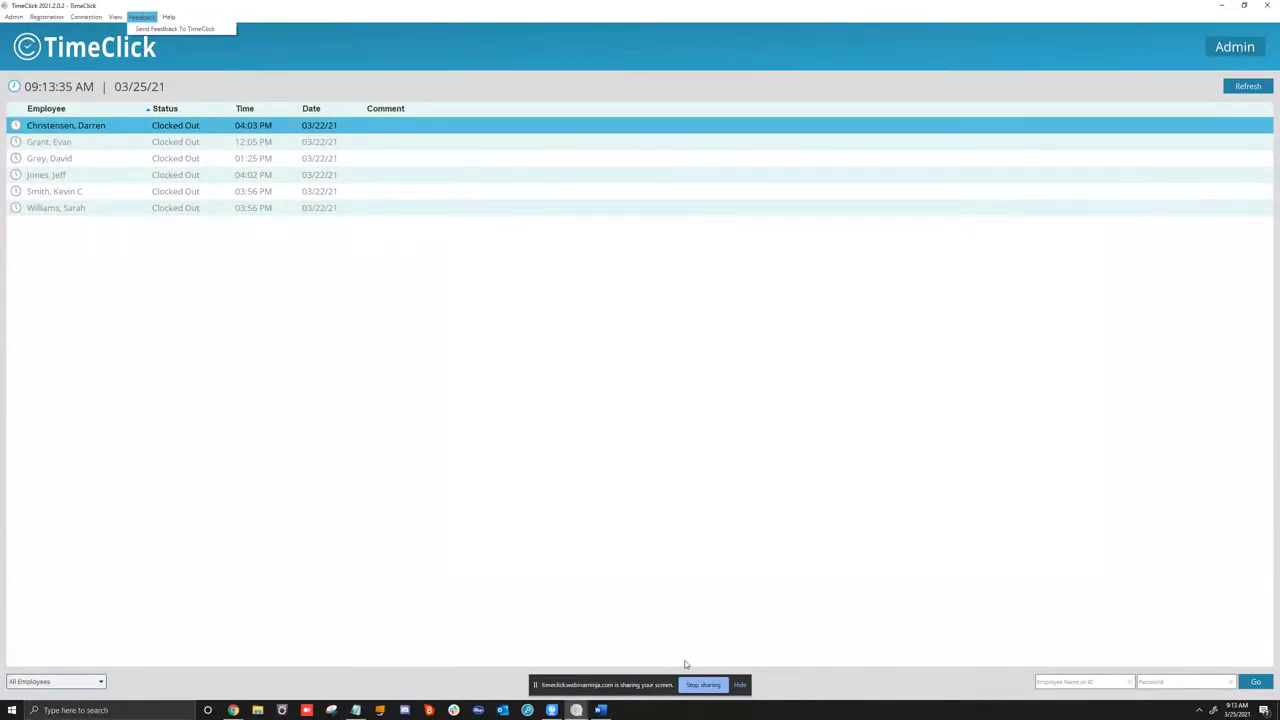
left_click(588, 704)
left_click(619, 665)
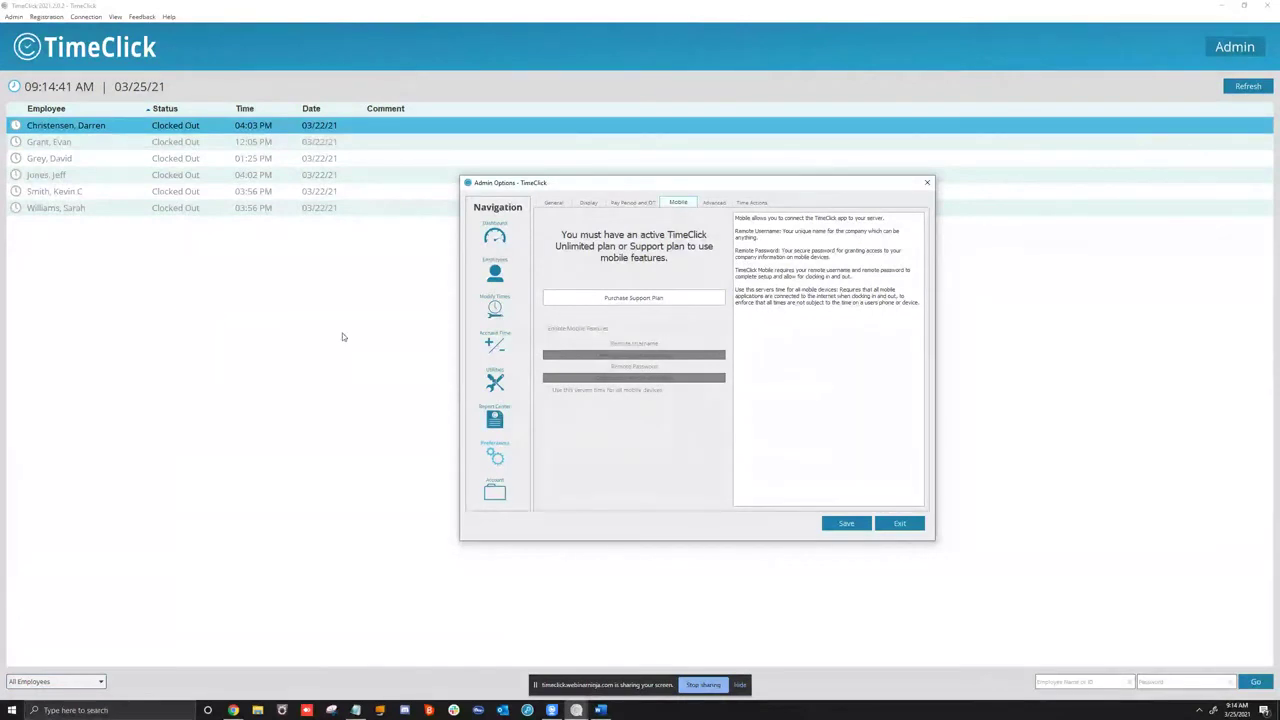
left_click(710, 203)
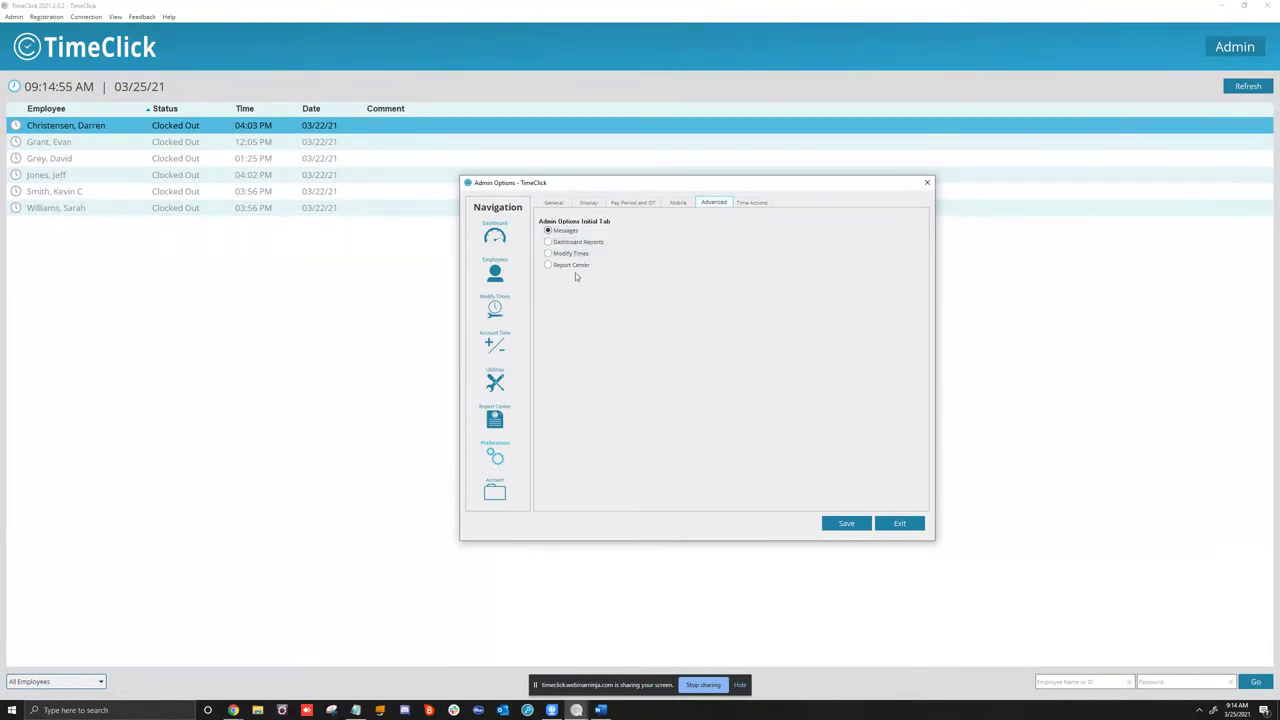
Review the Vacation time action, start a custom time action marked inactive, and include inactive actions in the list
left_click(751, 202)
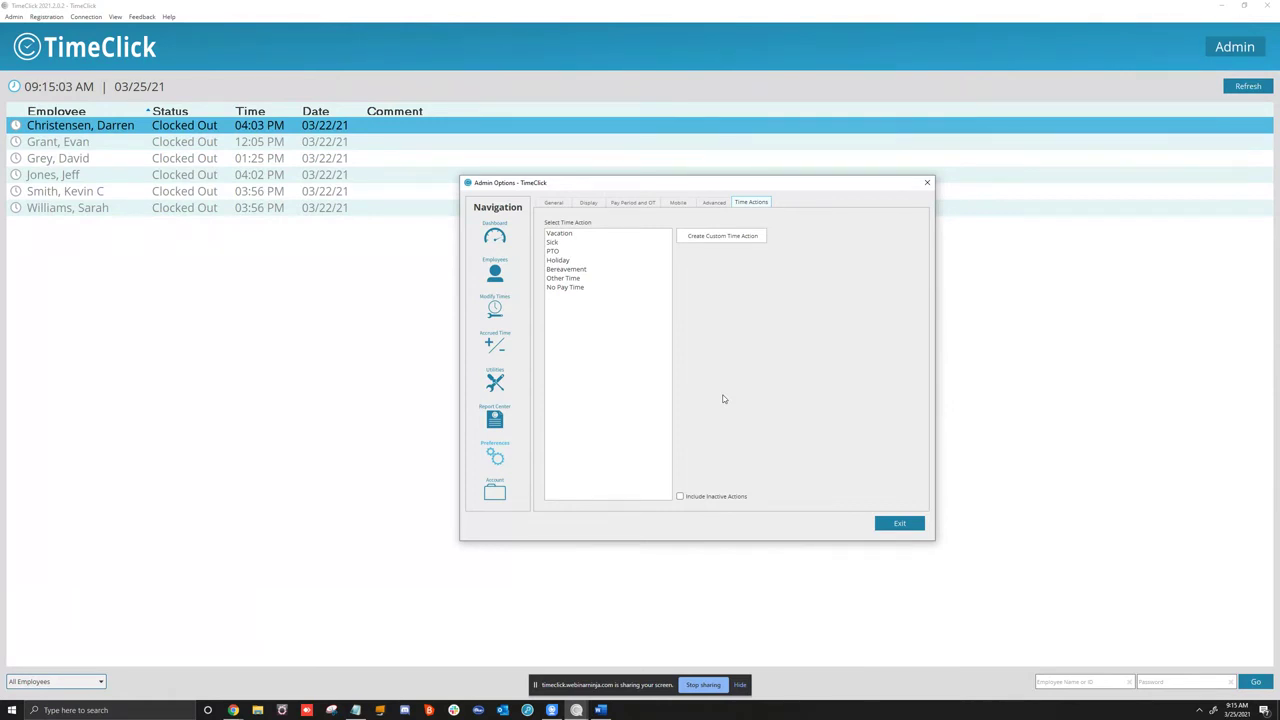
left_click(601, 234)
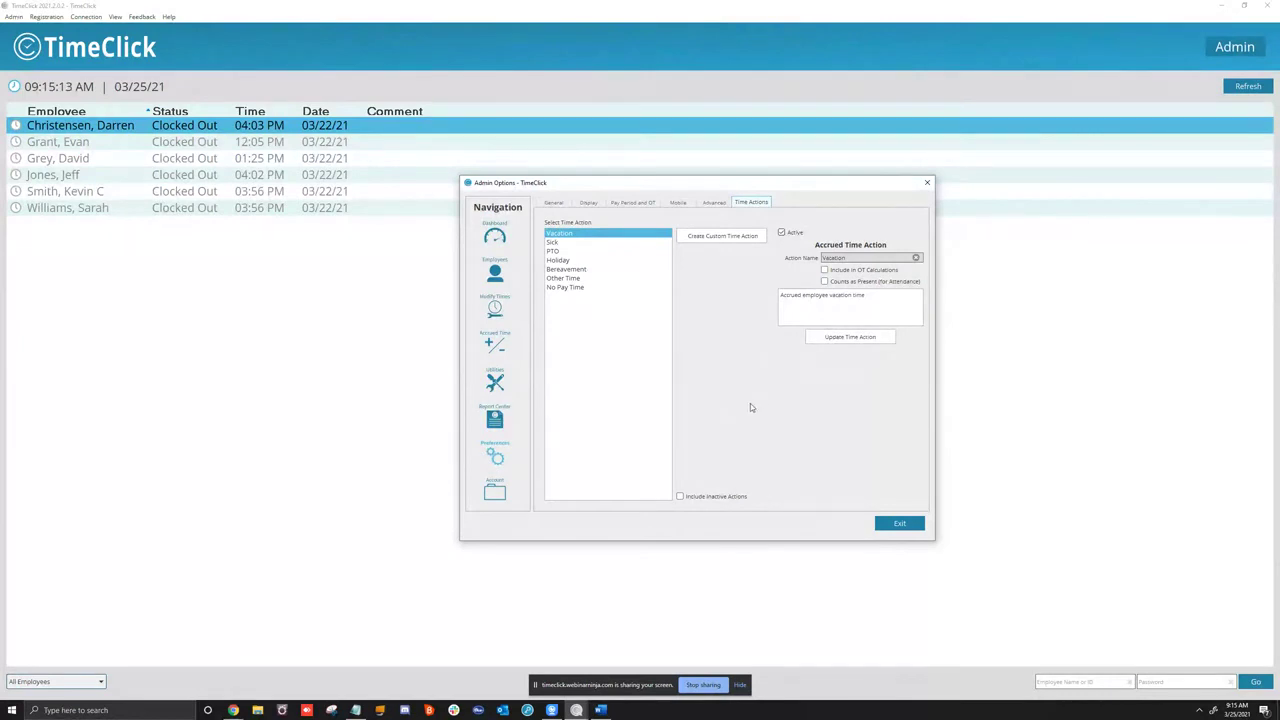
left_click(681, 496)
left_click(728, 237)
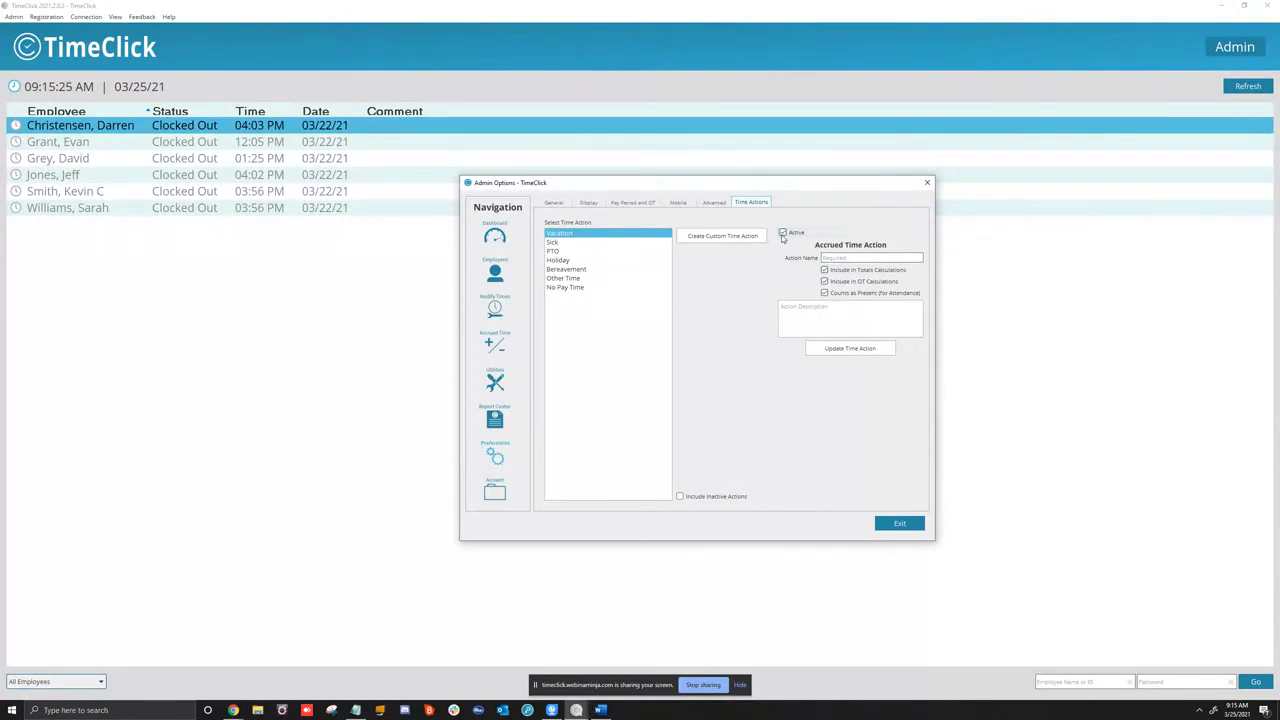
left_click(781, 233)
left_click(782, 234)
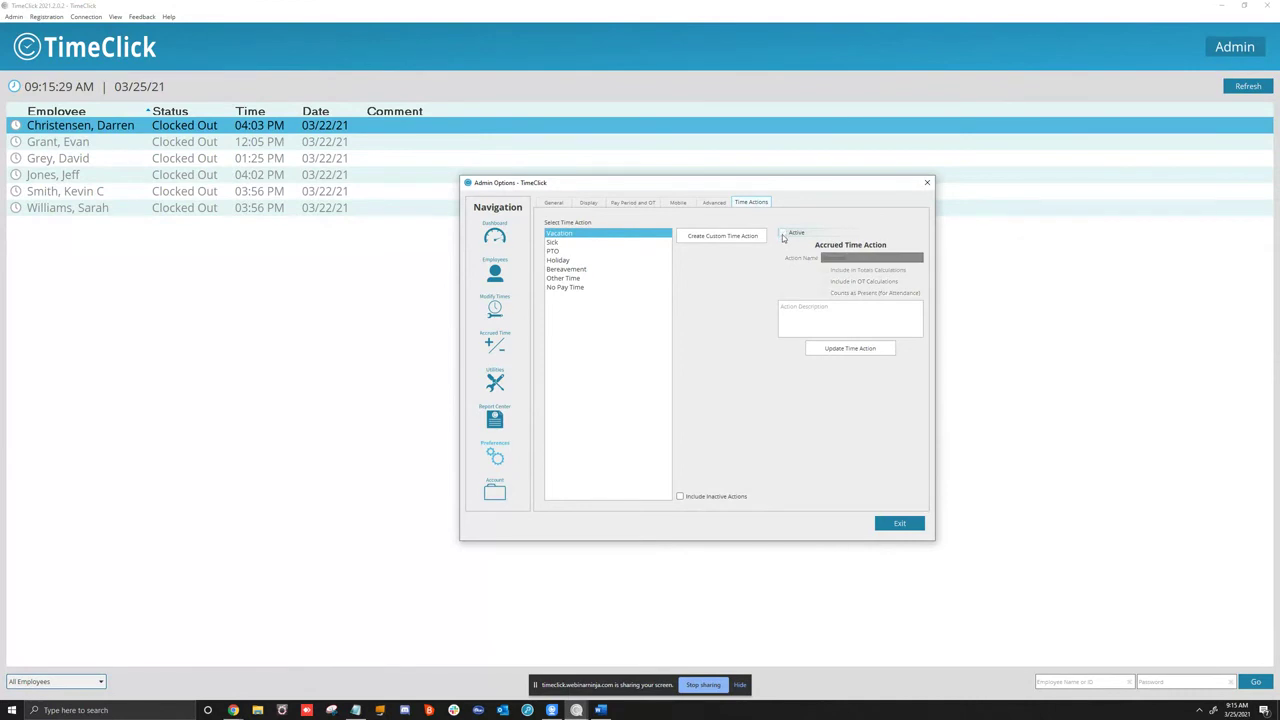
left_click(680, 497)
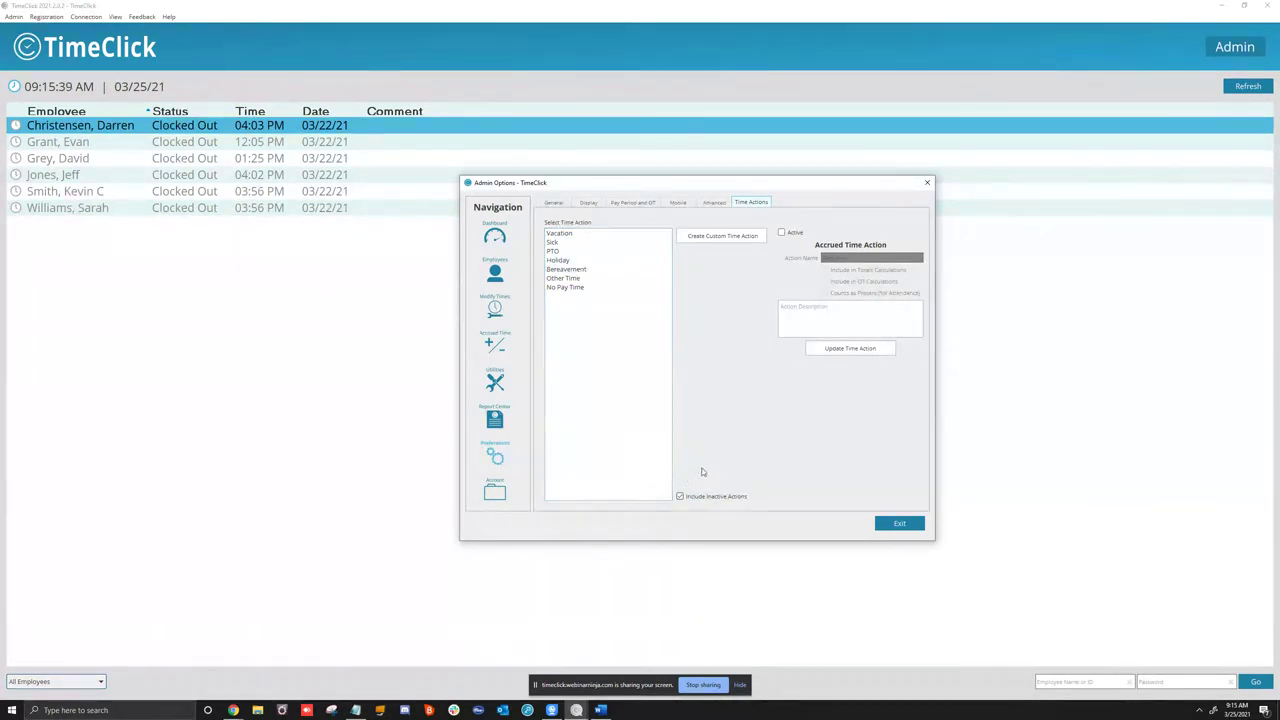
Save the pending preference changes and review the account's license, subscriptions and payment methods
left_click(494, 490)
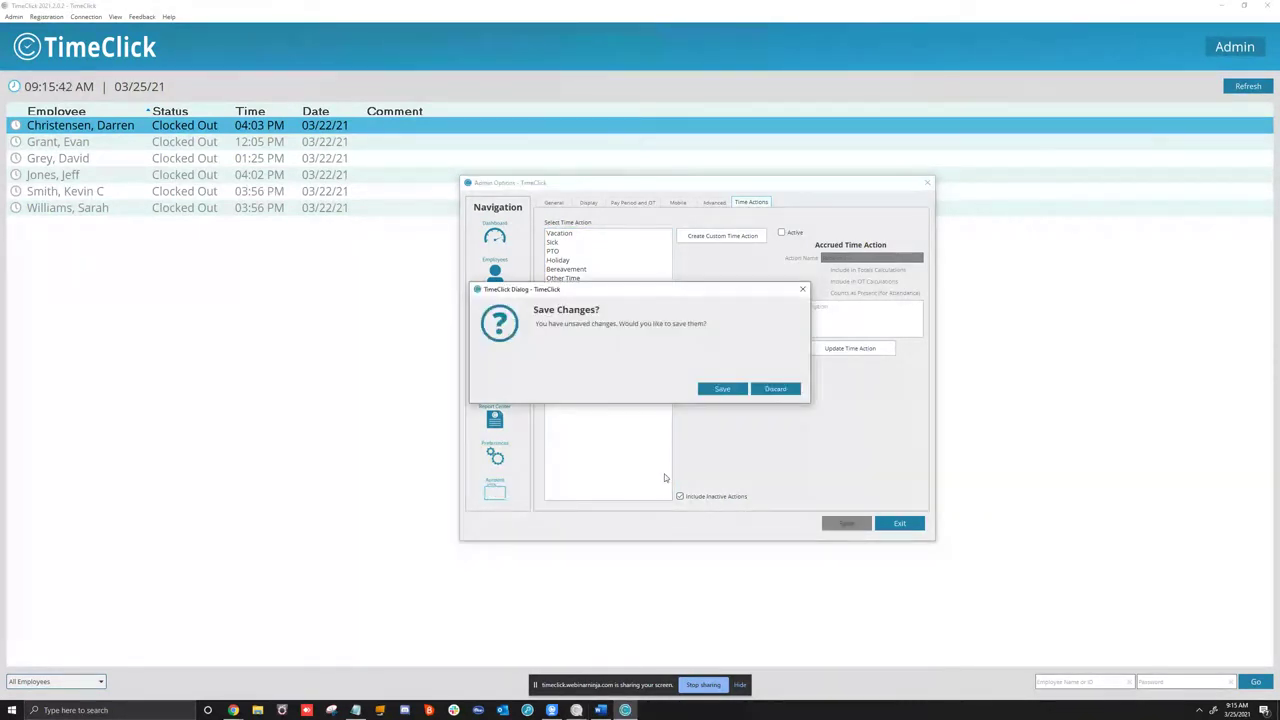
left_click(728, 391)
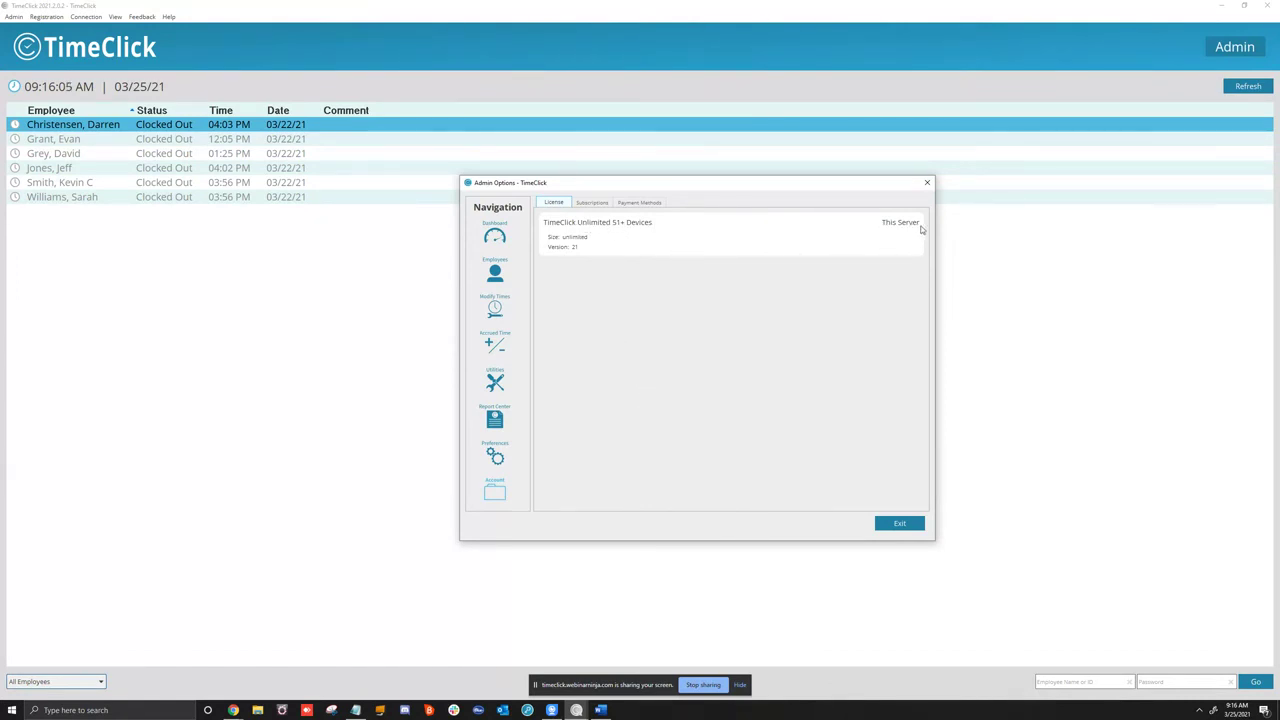
left_click(587, 206)
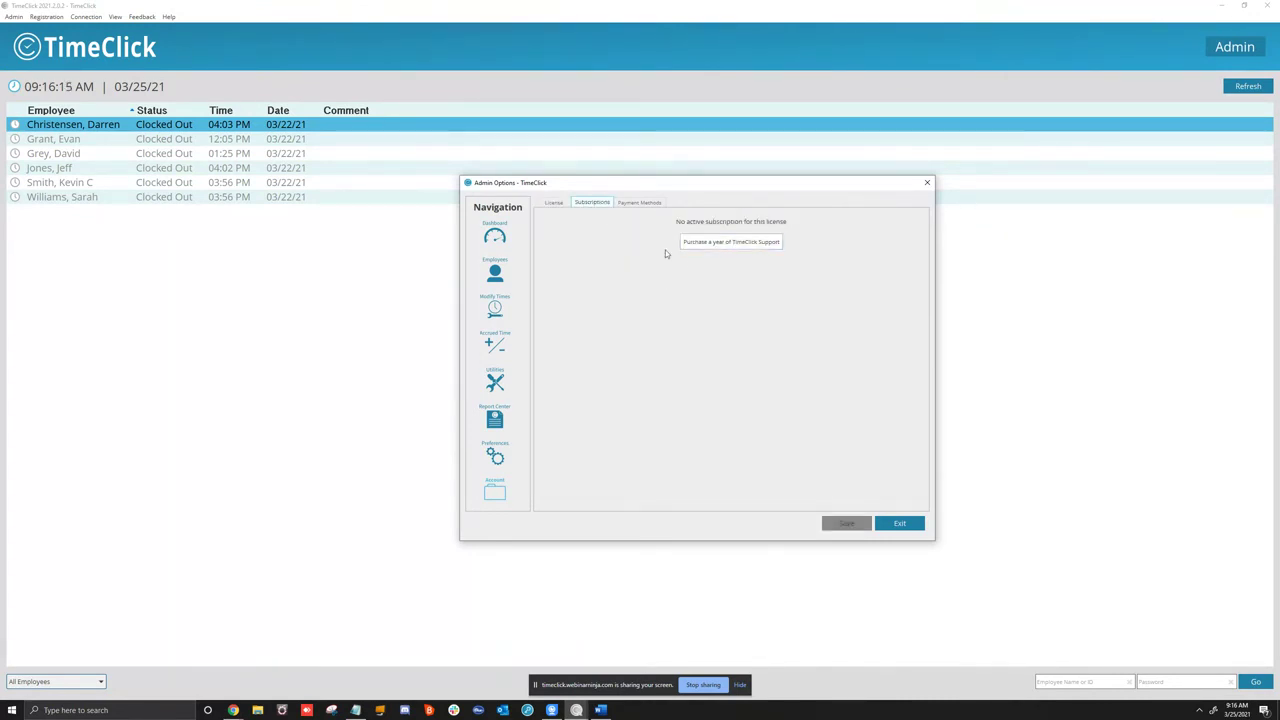
left_click(554, 203)
left_click(591, 206)
left_click(639, 202)
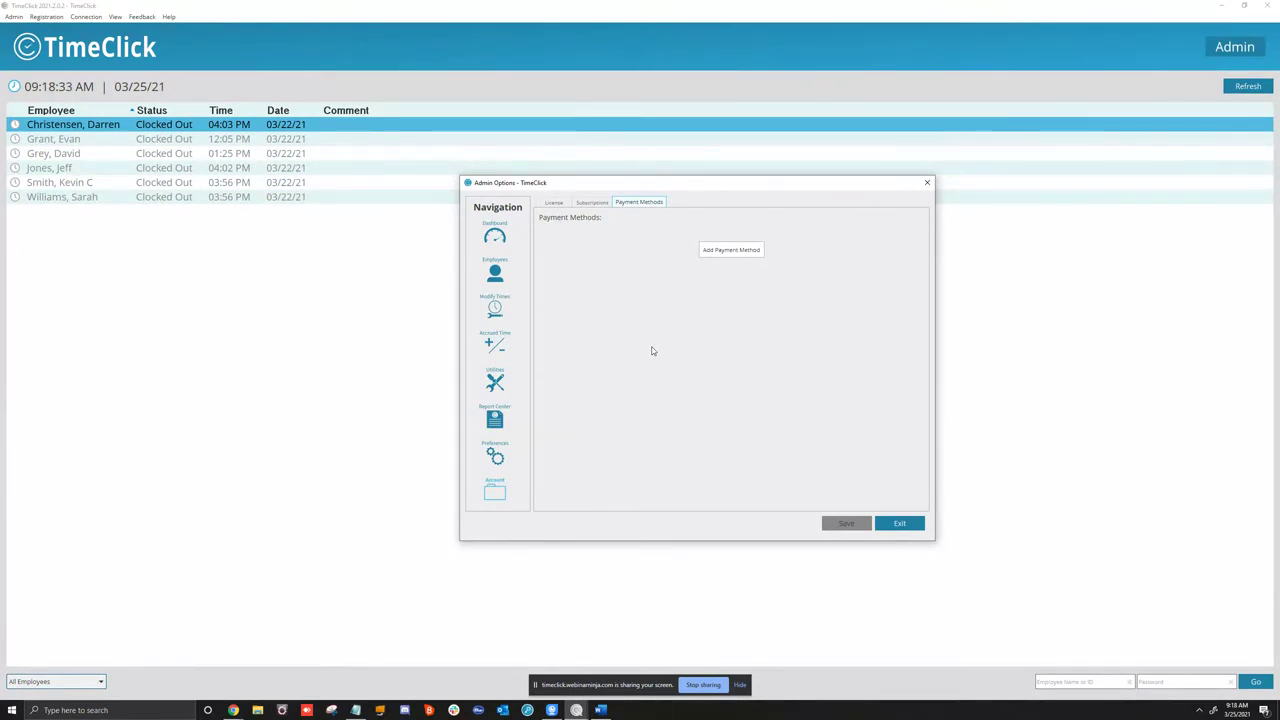
View the dashboard messages and close the Admin Options
left_click(494, 236)
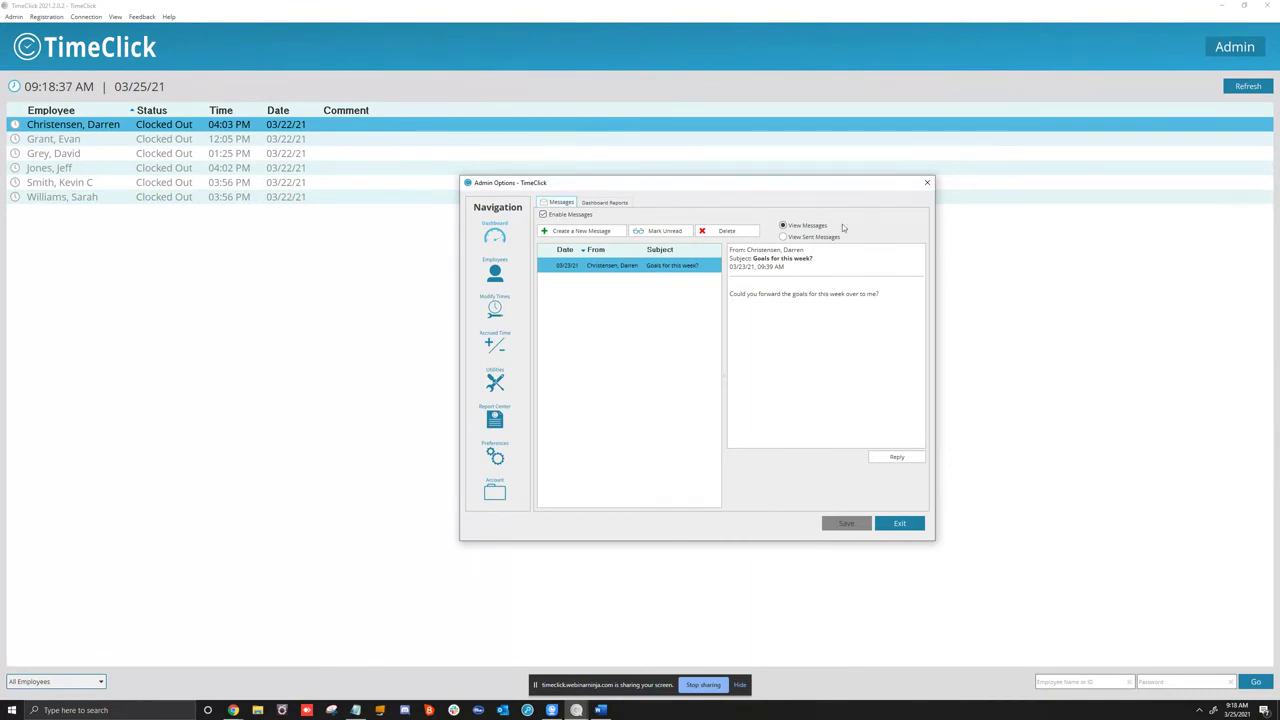
left_click(926, 185)
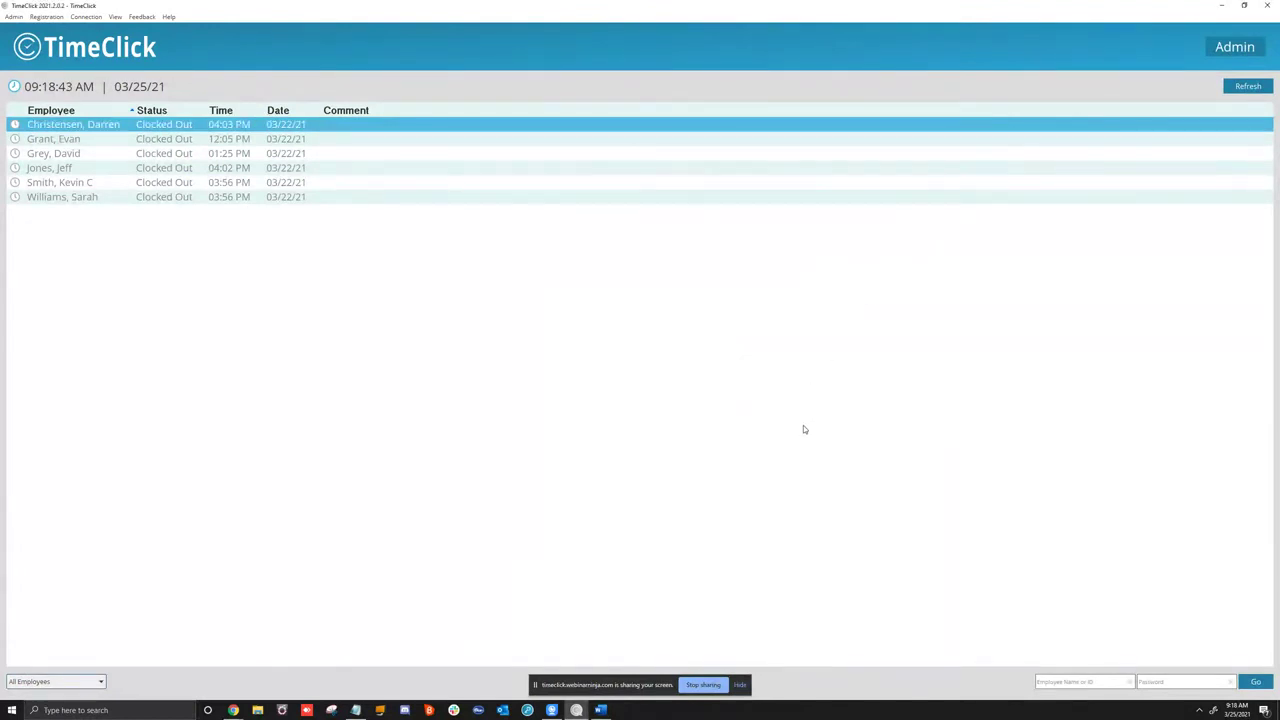
View the TimeClick help choices and check for updates
left_click(233, 710)
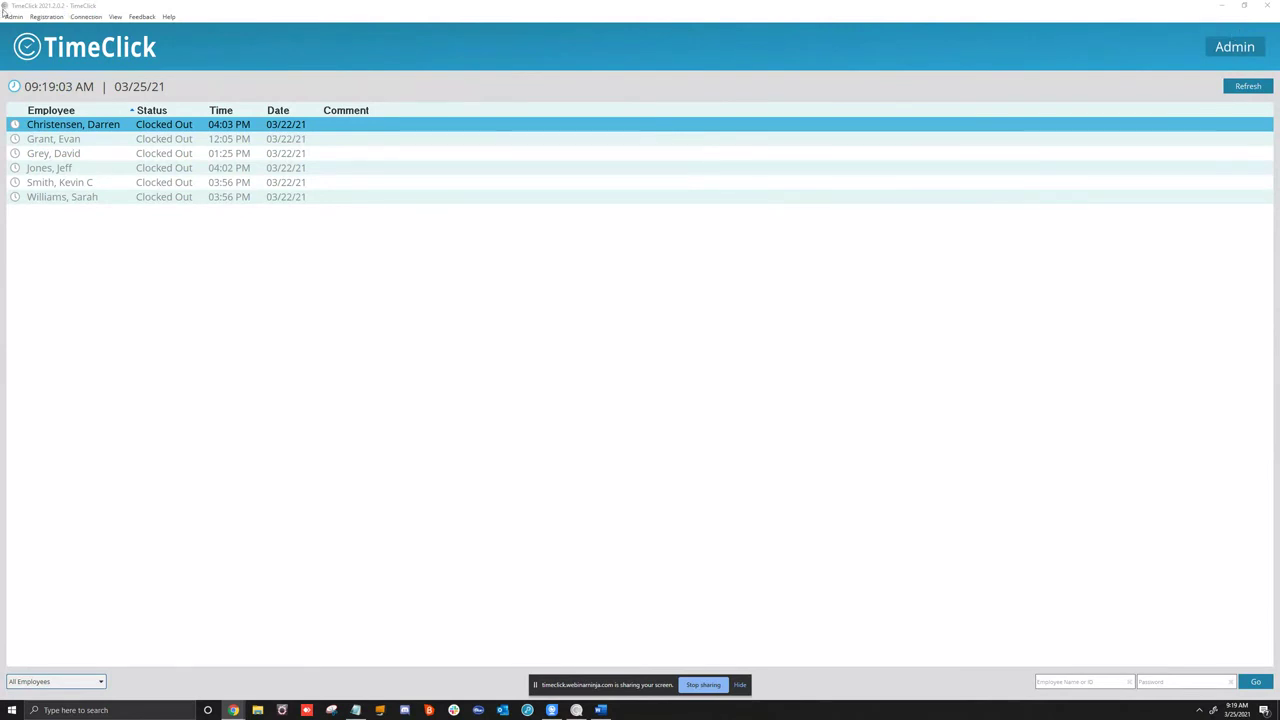
left_click(171, 17)
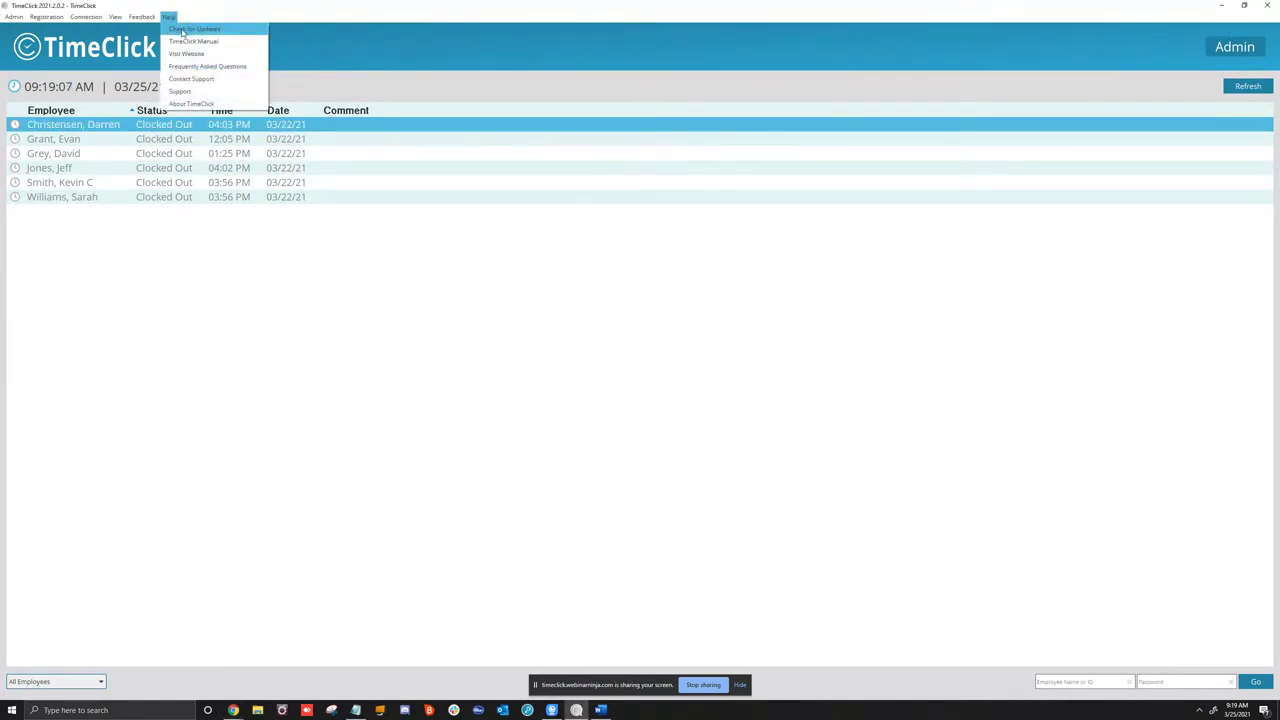
left_click(194, 33)
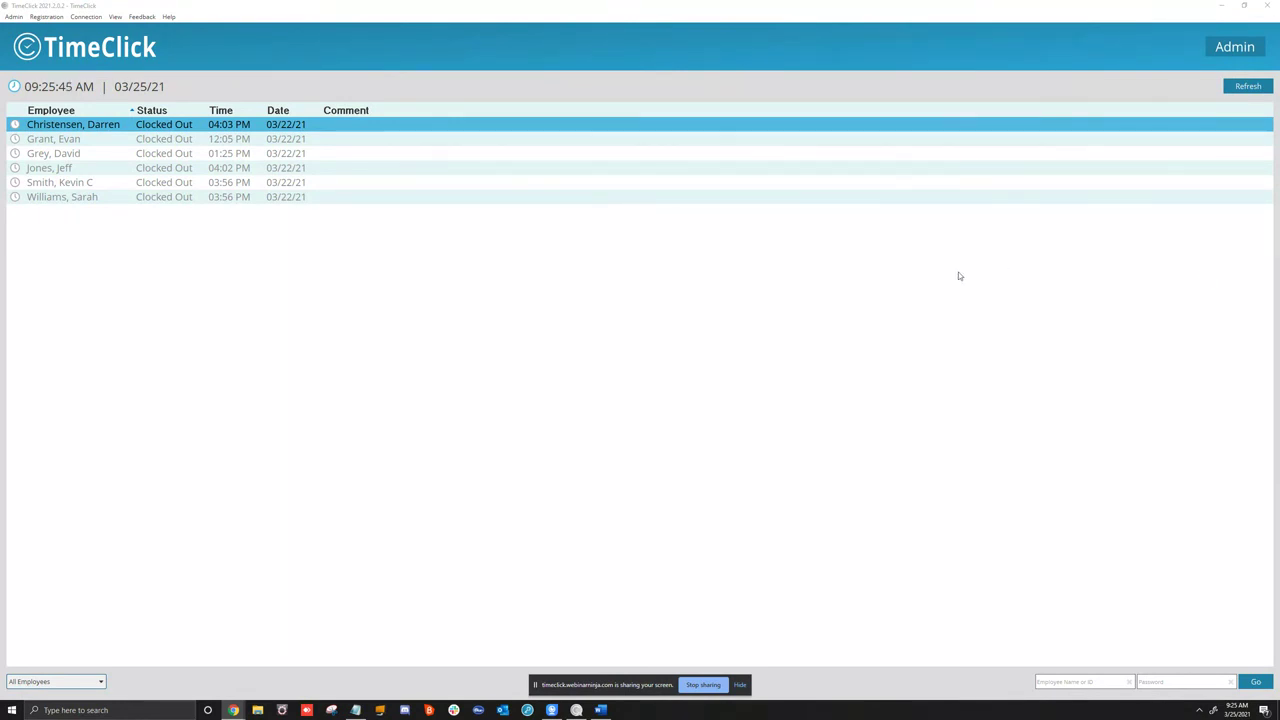
Open the Admin Options and review the accrued time Deduction Approval calendar, its history and the active time requests
left_click(1222, 46)
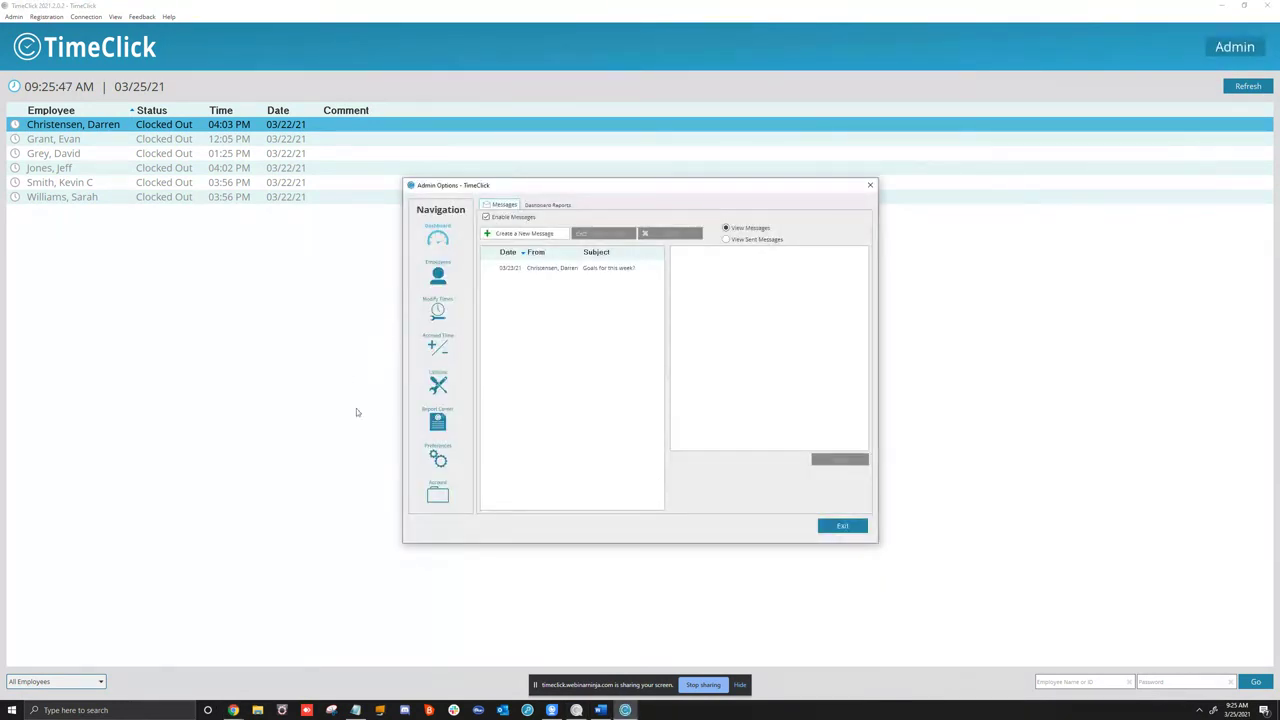
left_click(437, 345)
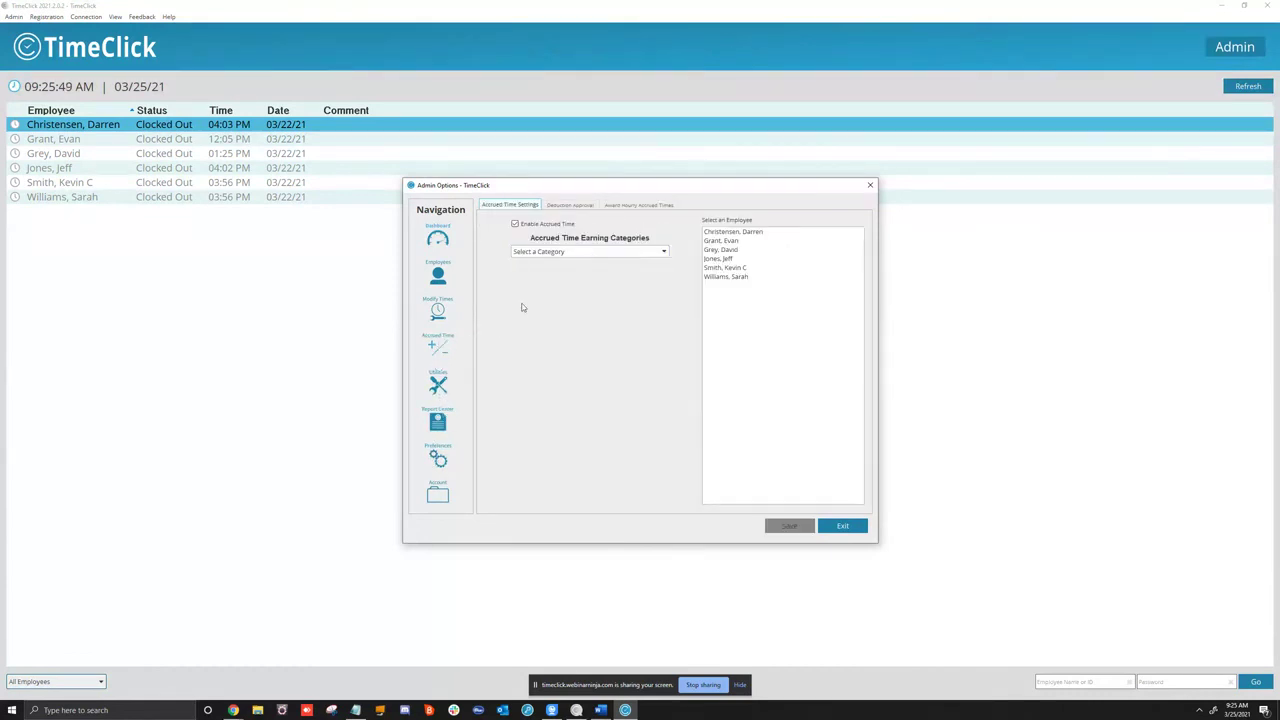
left_click(570, 205)
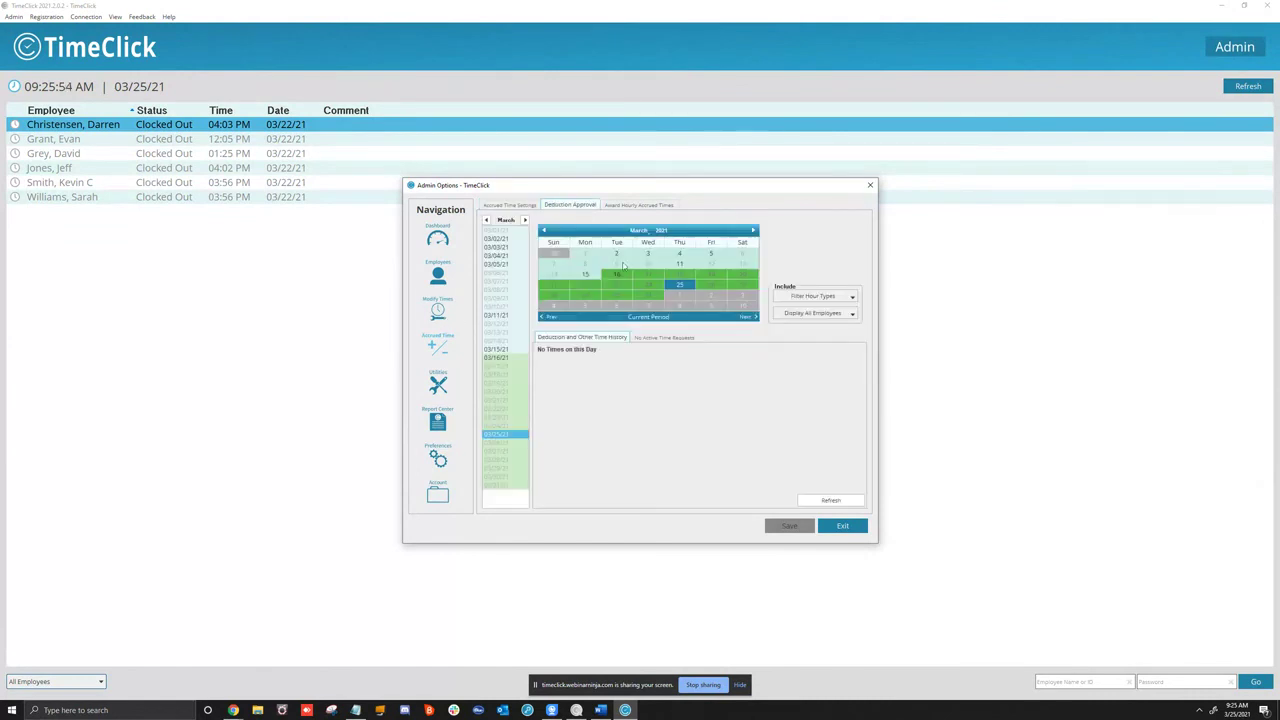
left_click(652, 338)
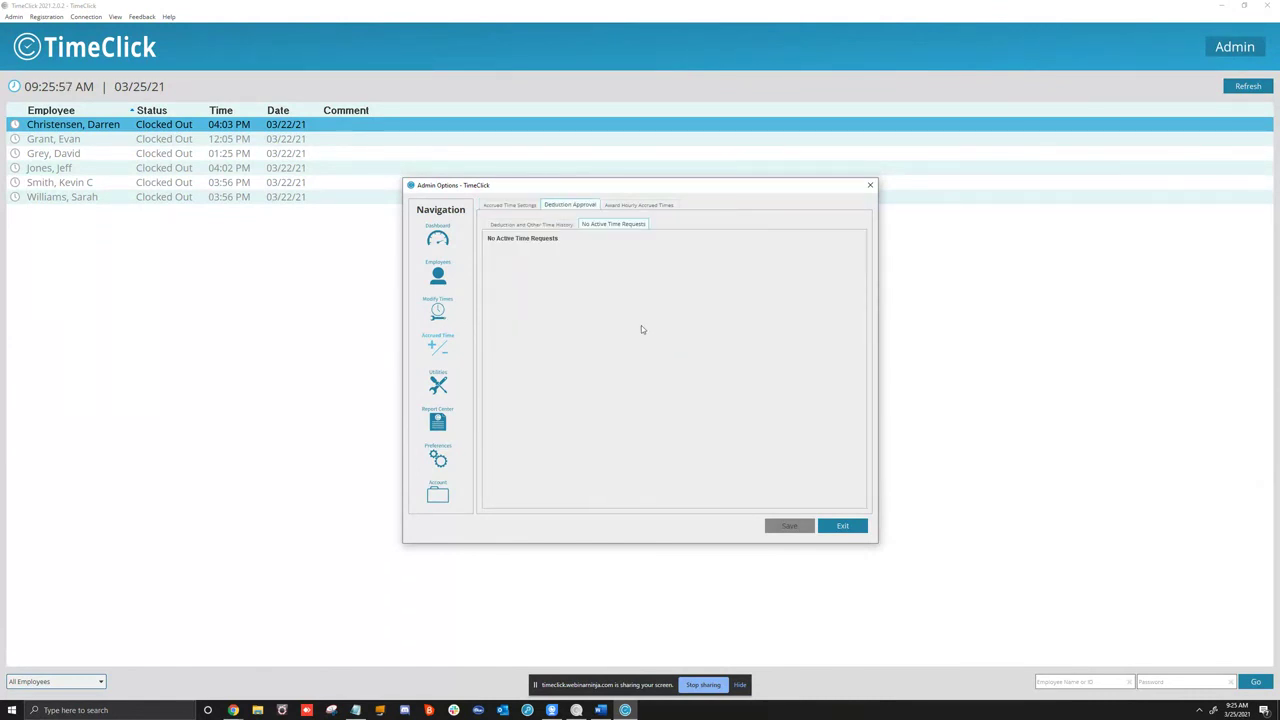
left_click(532, 224)
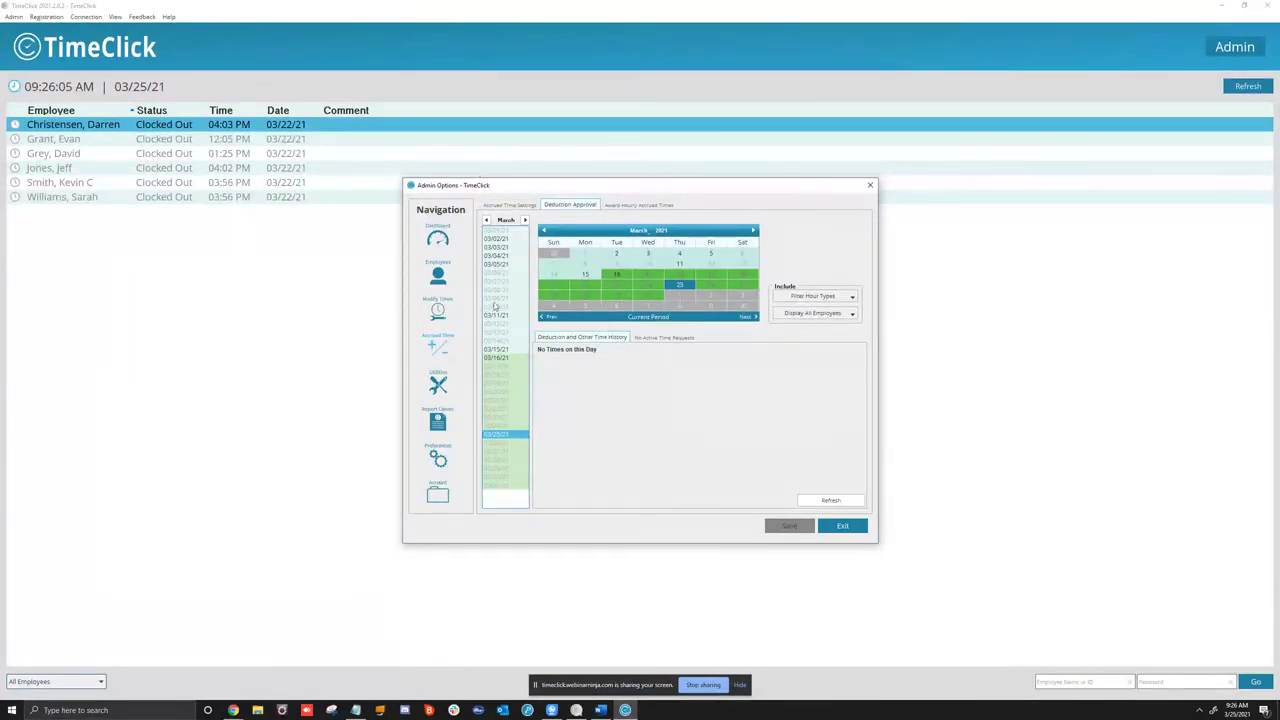
Select the Accrued Time History Report in the Report Center to view its settings
left_click(437, 421)
left_click(540, 233)
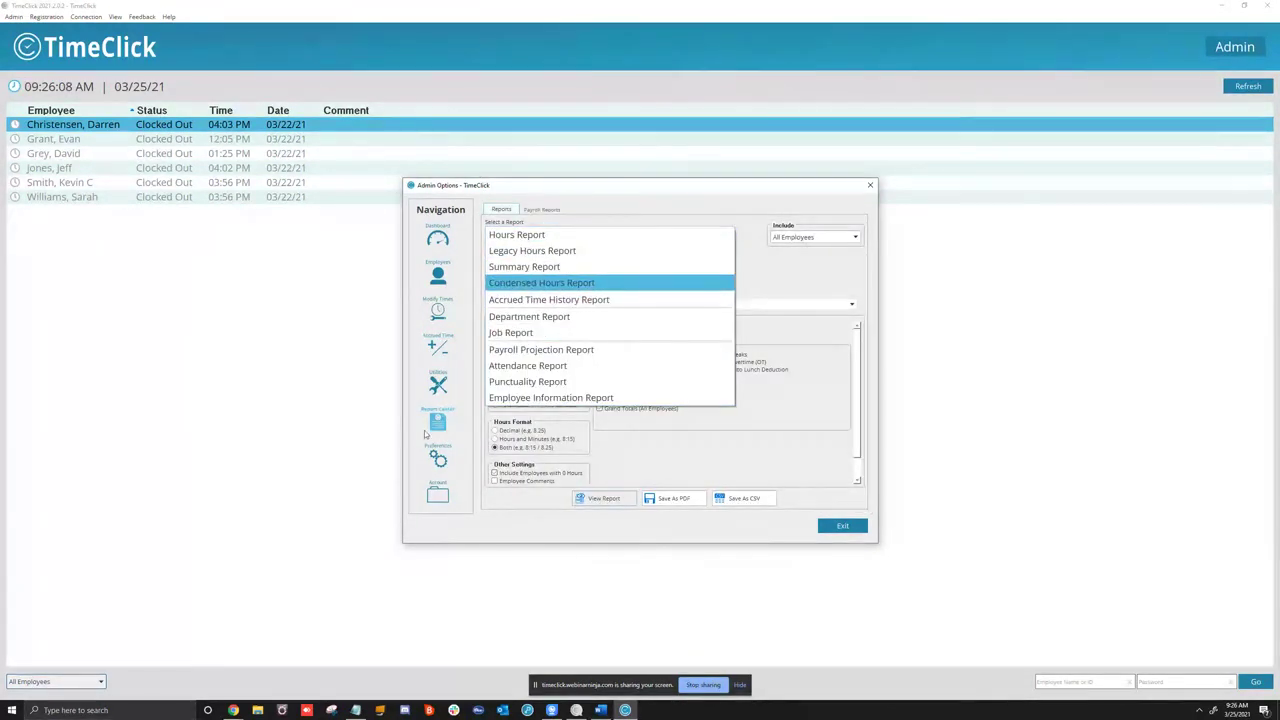
left_click(535, 302)
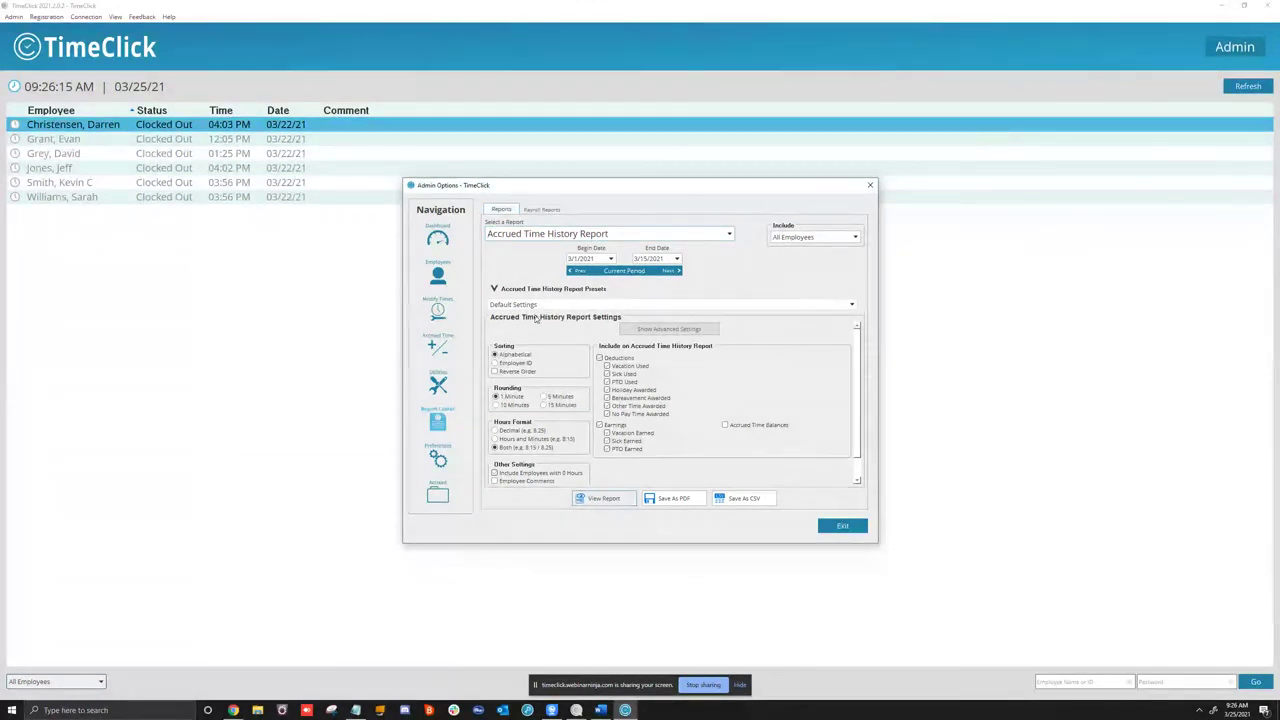
Review the third listed employee's accrued time balances and categories, and close the Admin Options discarding unsaved changes
left_click(434, 348)
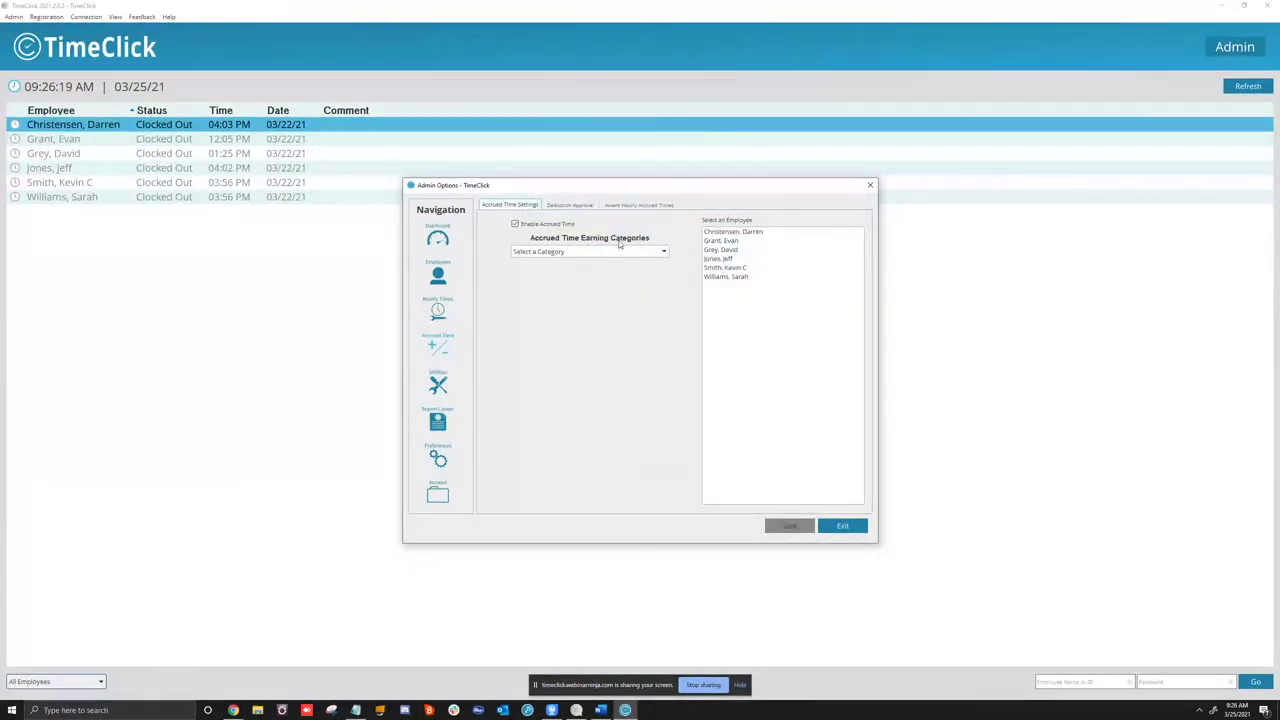
left_click(437, 280)
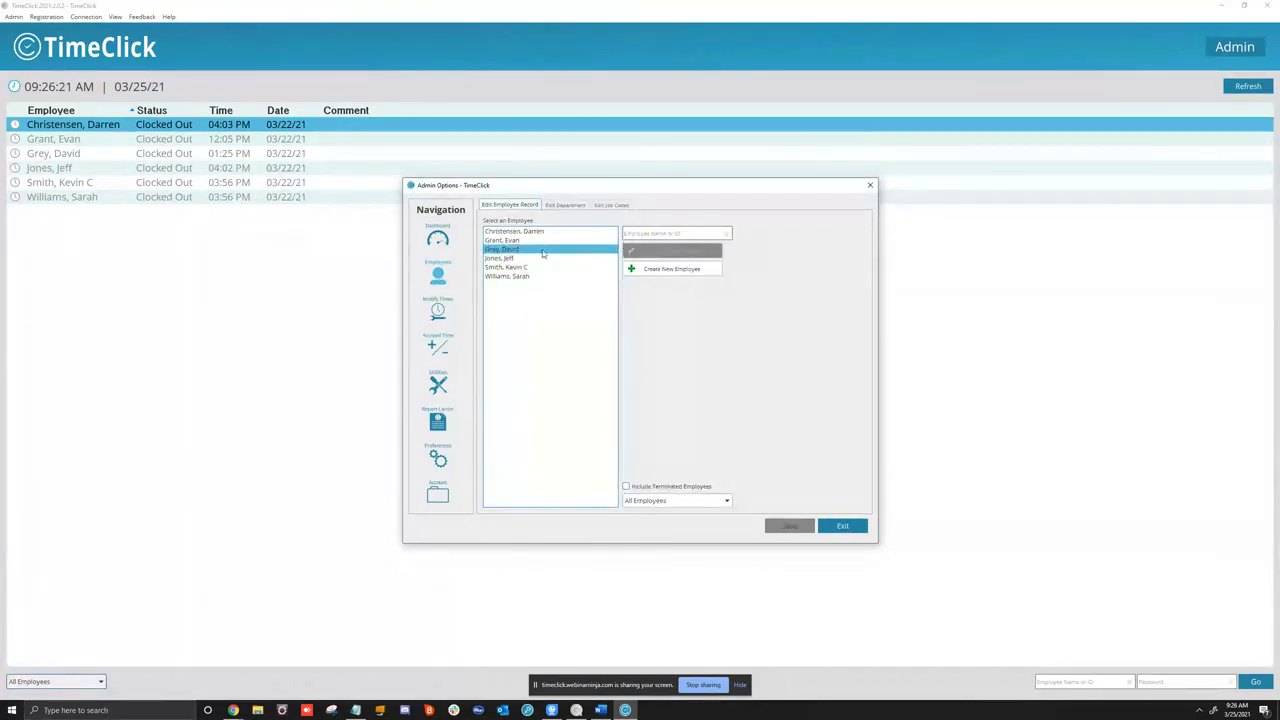
left_click(630, 262)
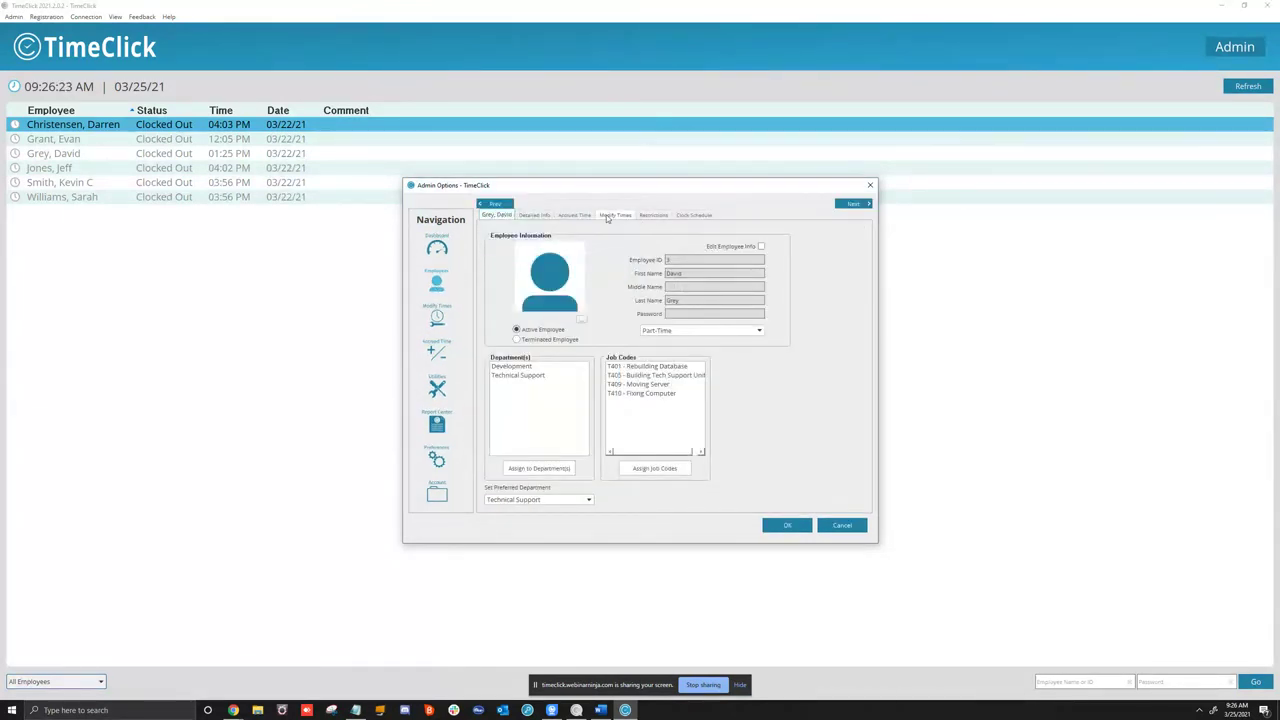
left_click(585, 215)
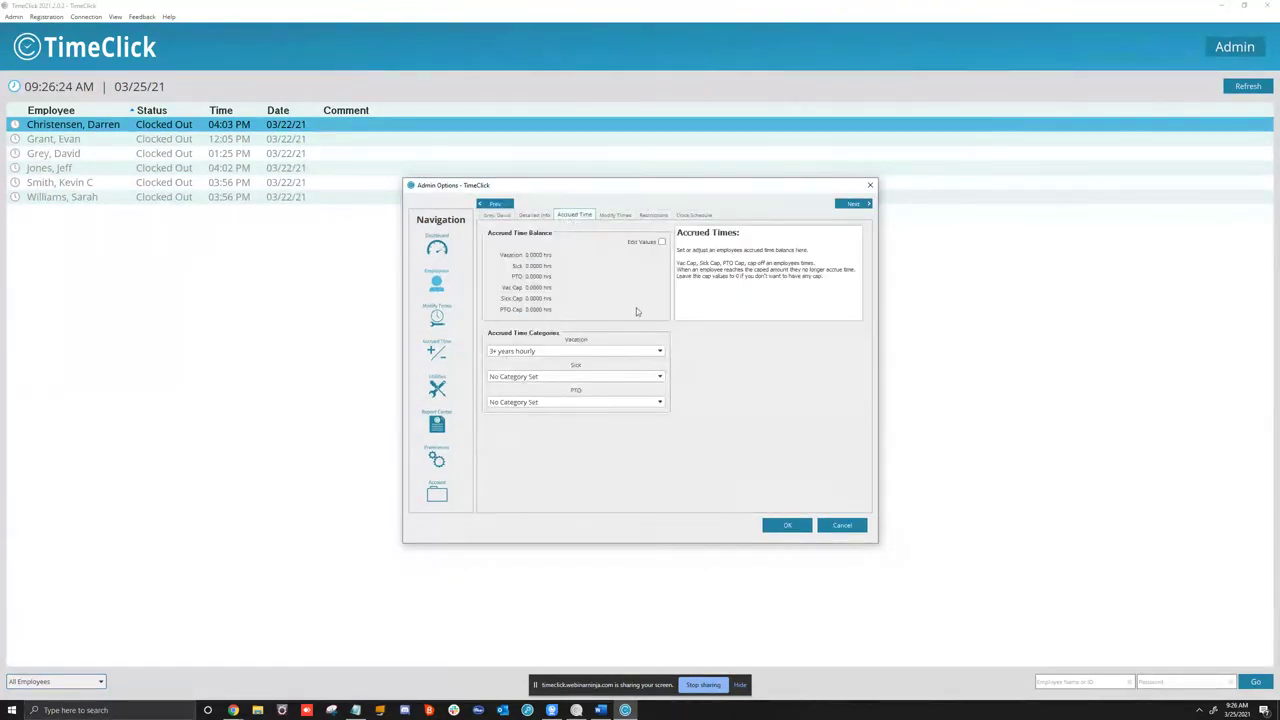
left_click(660, 242)
left_click(660, 242)
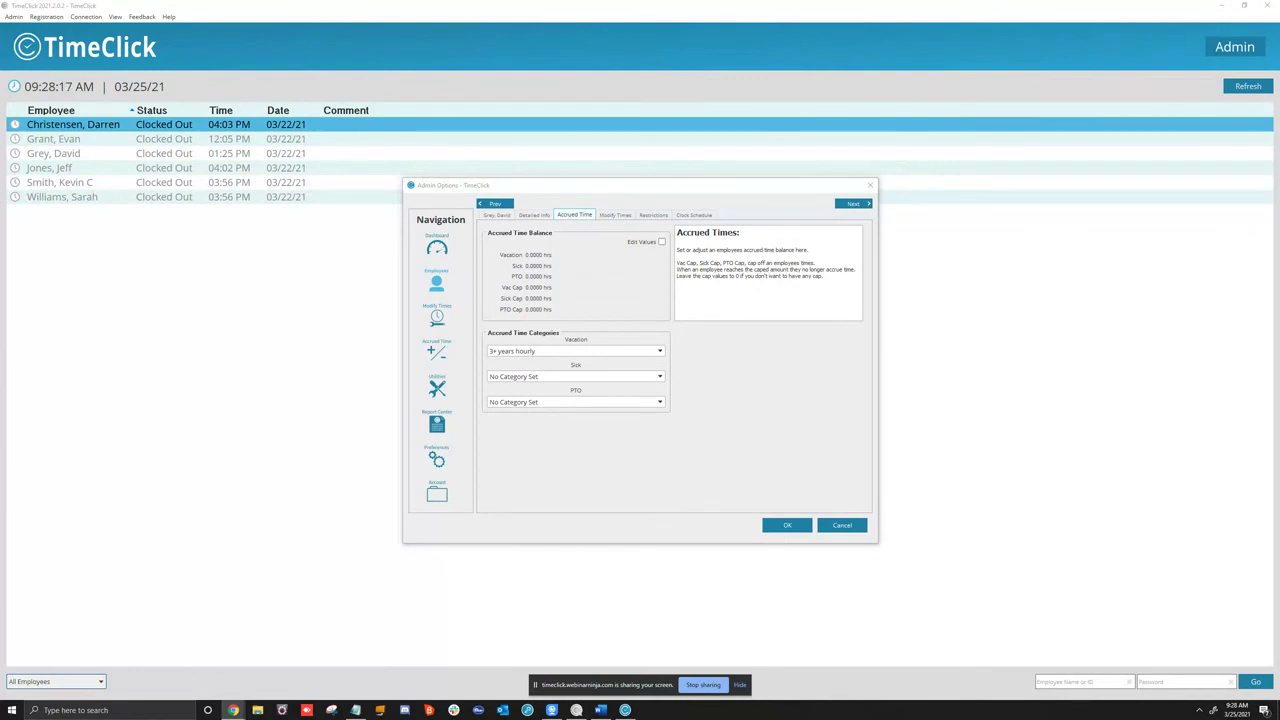
key("alt+Tab")
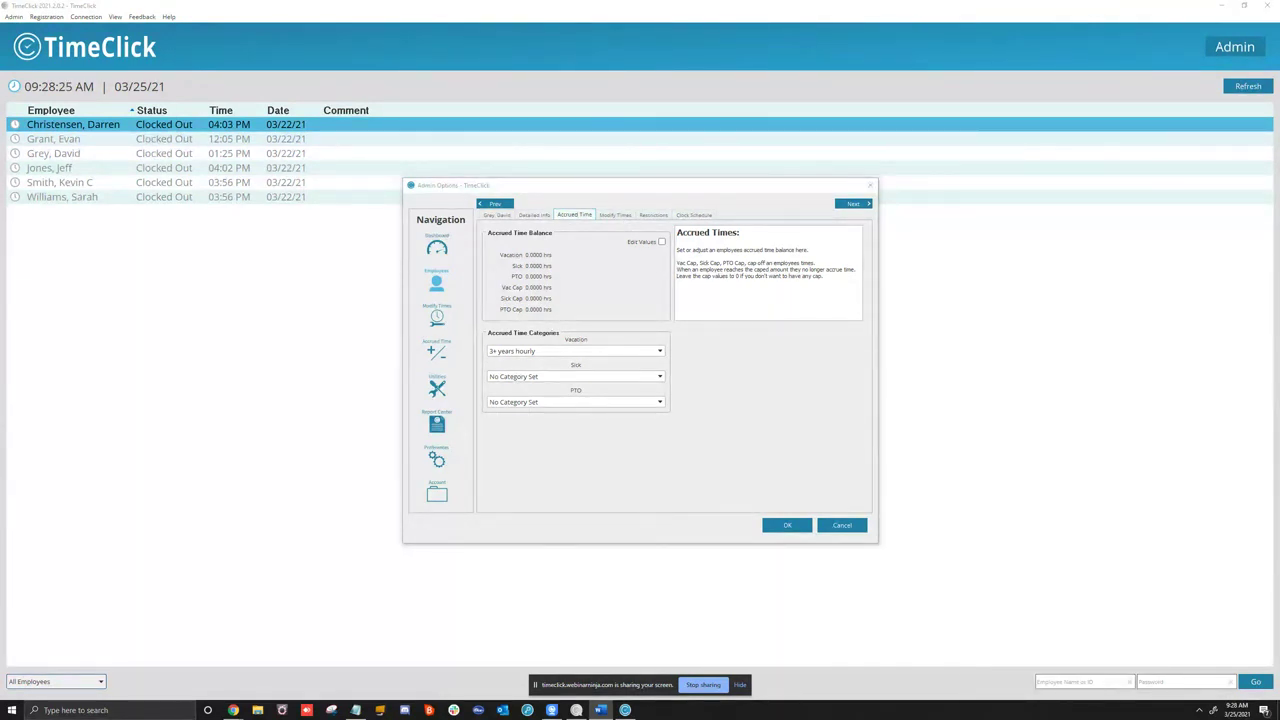
left_click(869, 187)
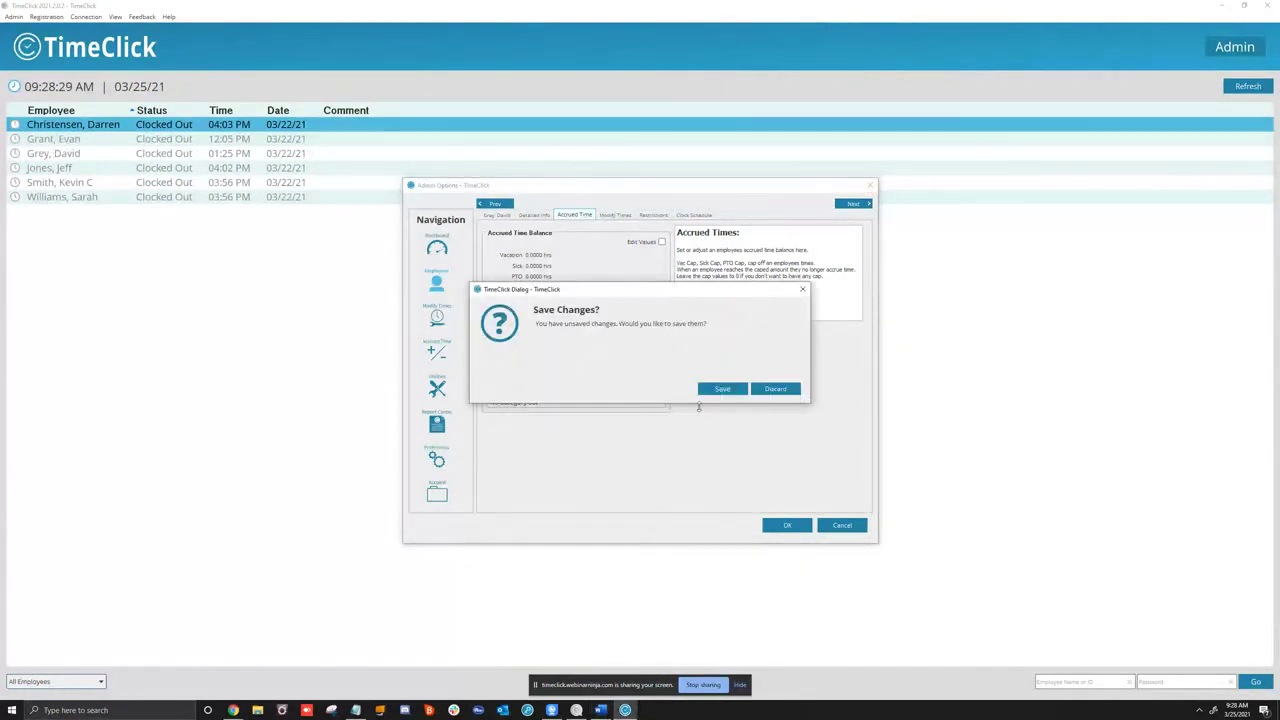
left_click(775, 389)
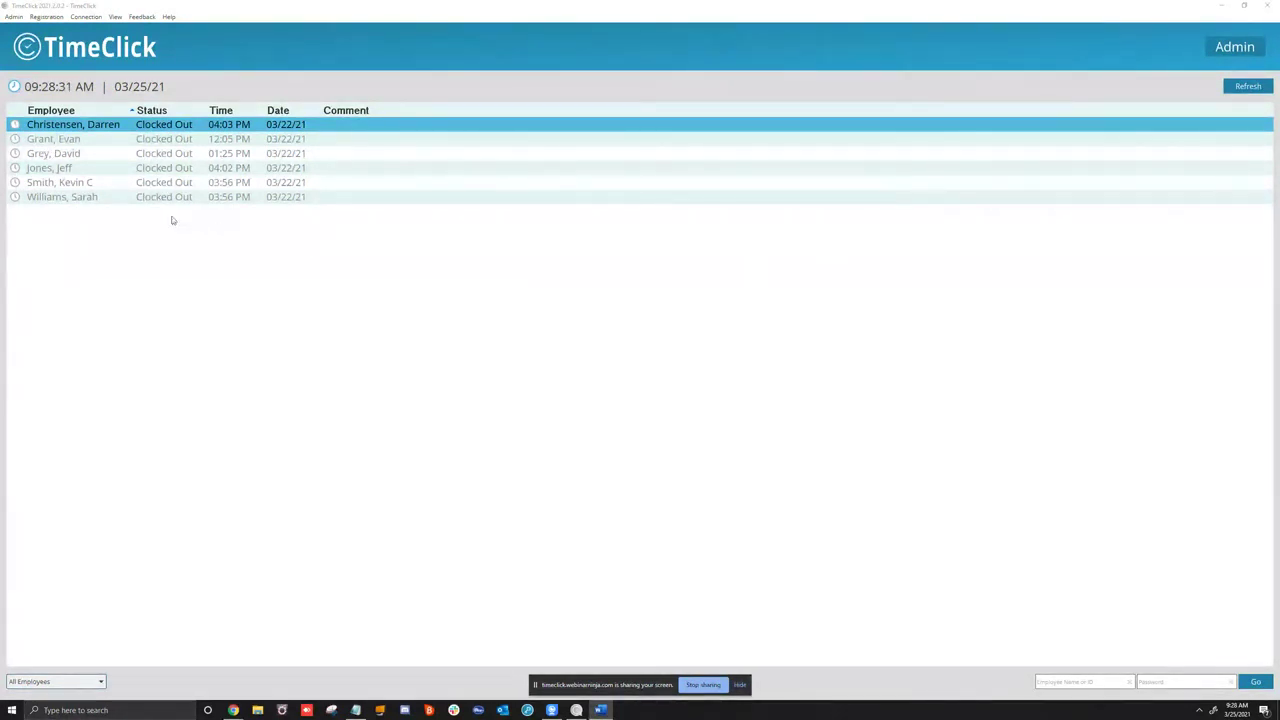
Open the first listed employee's Employee Options to view the messages and time request choices, and close them
double_click(140, 131)
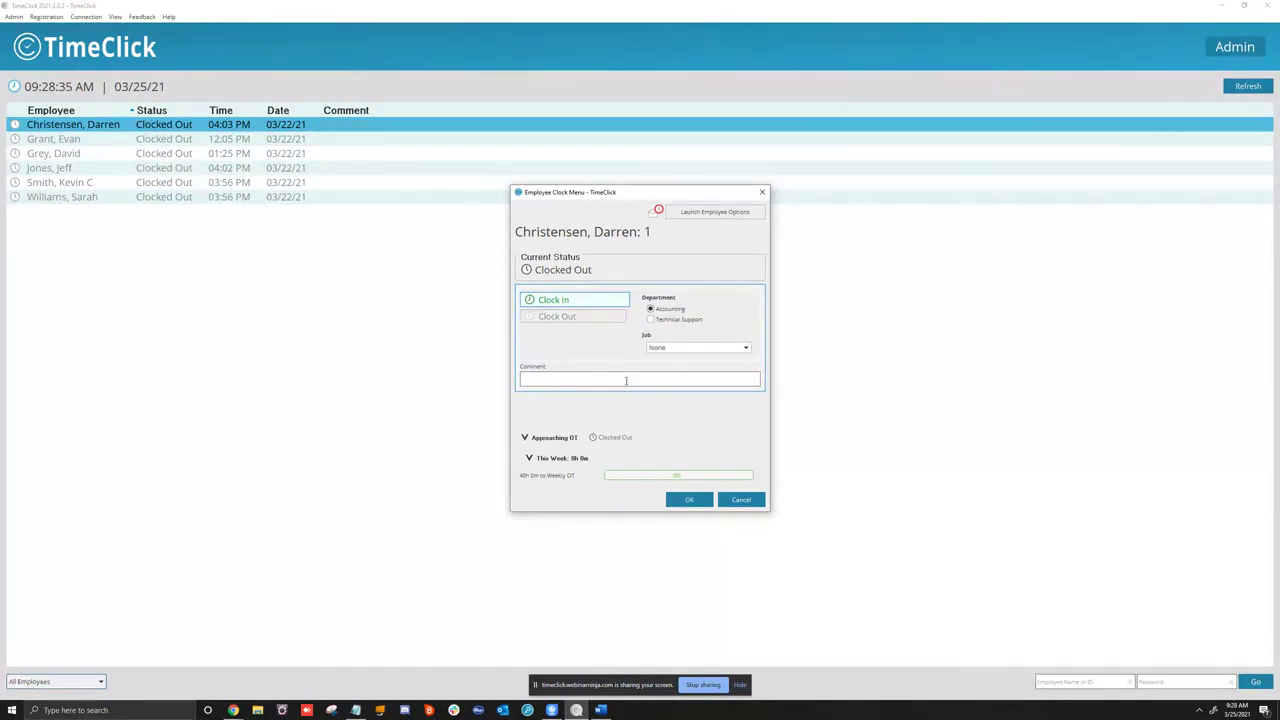
left_click(700, 212)
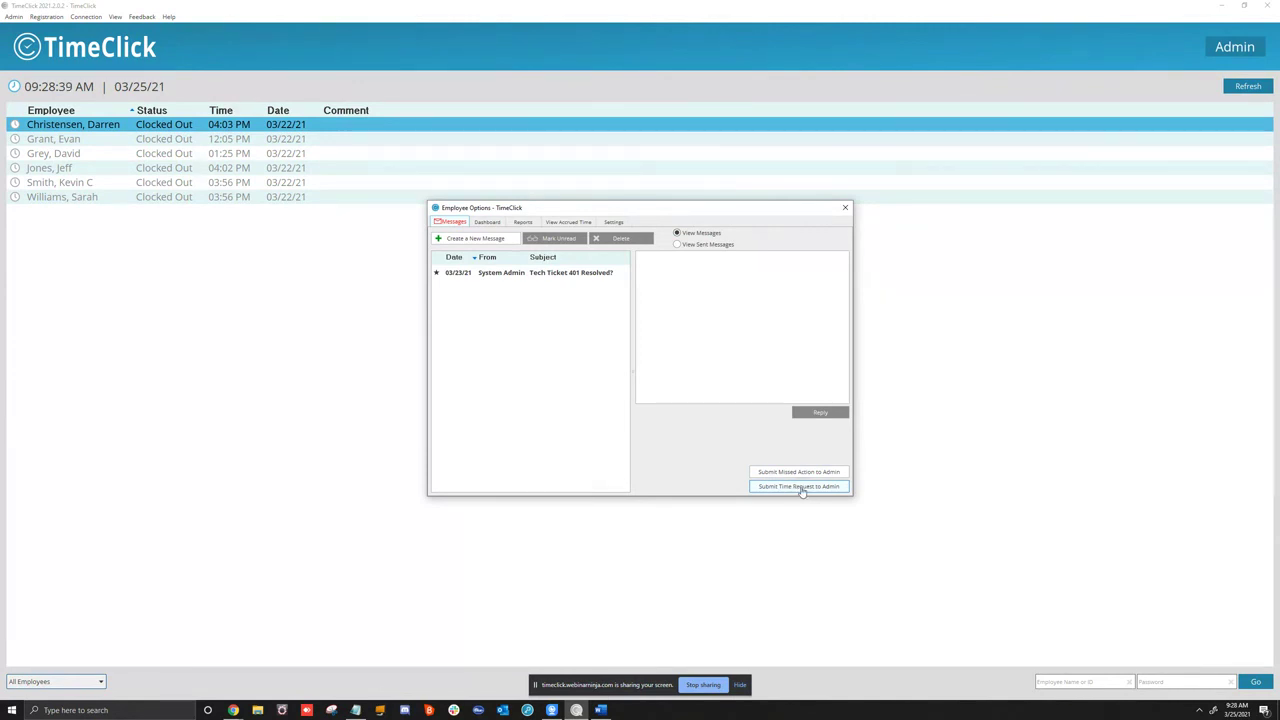
left_click(845, 207)
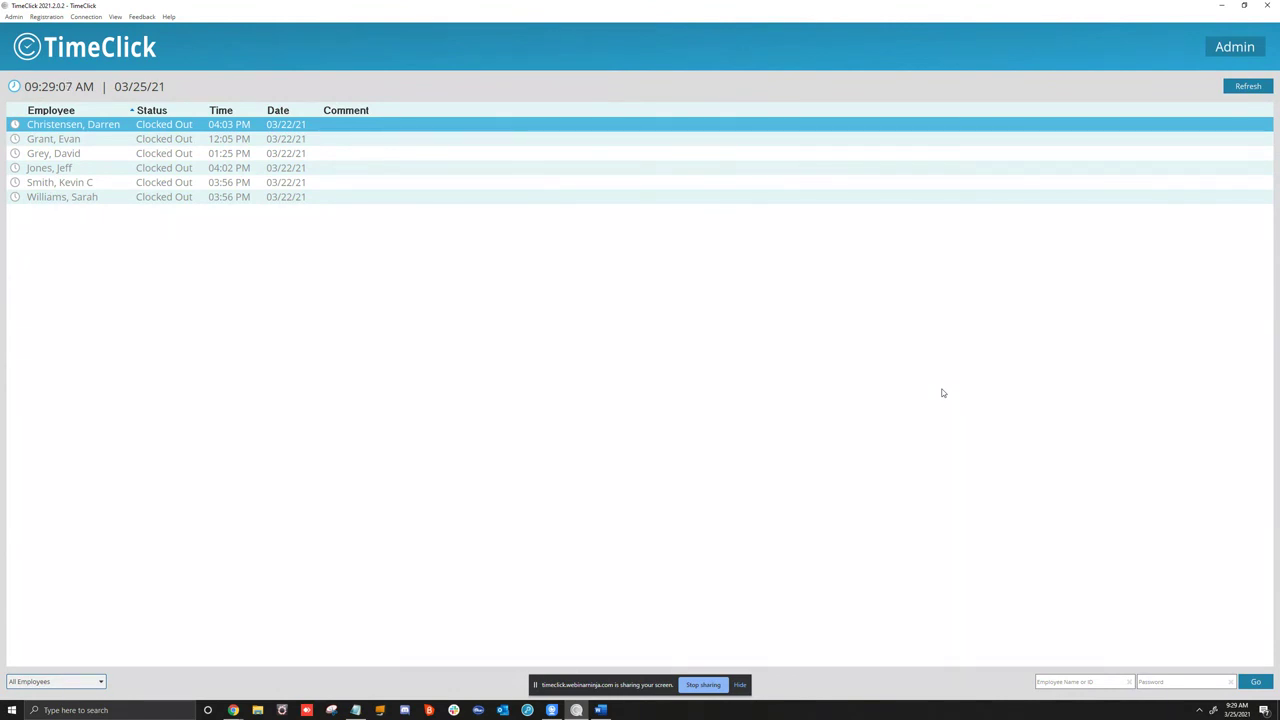
Reopen the Admin Options and review the General and Display preferences
left_click(1228, 50)
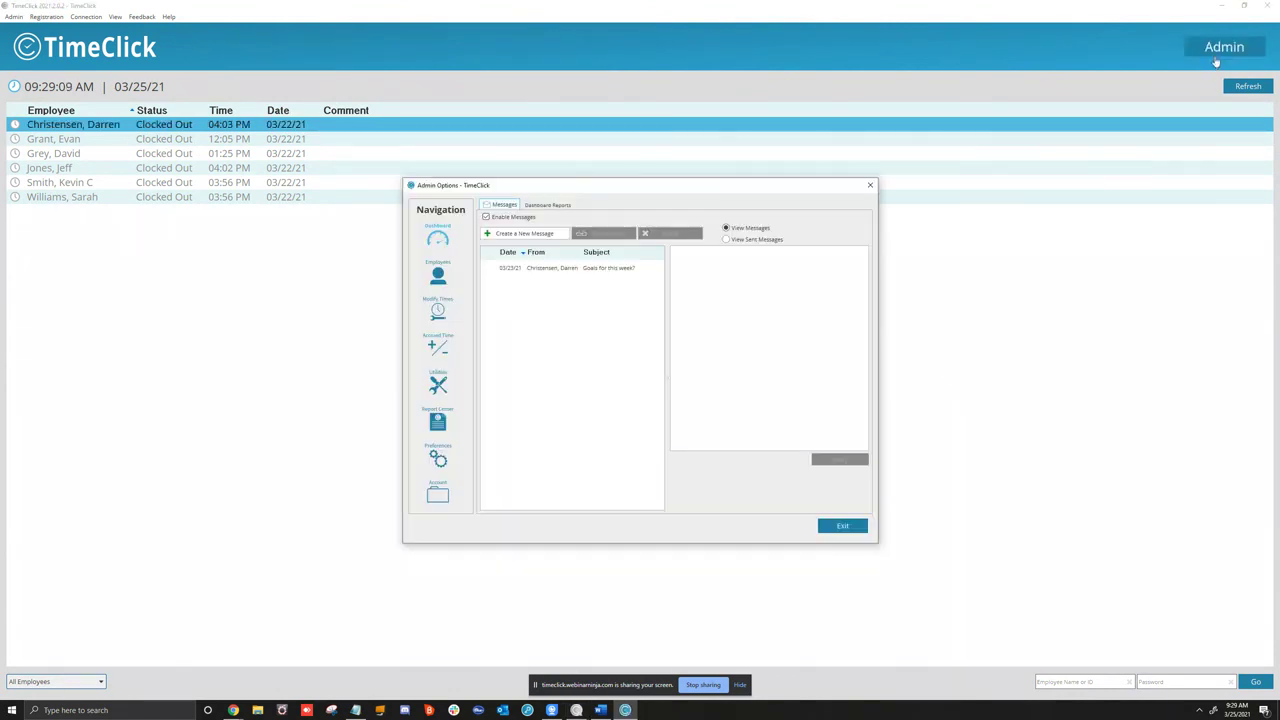
left_click(437, 458)
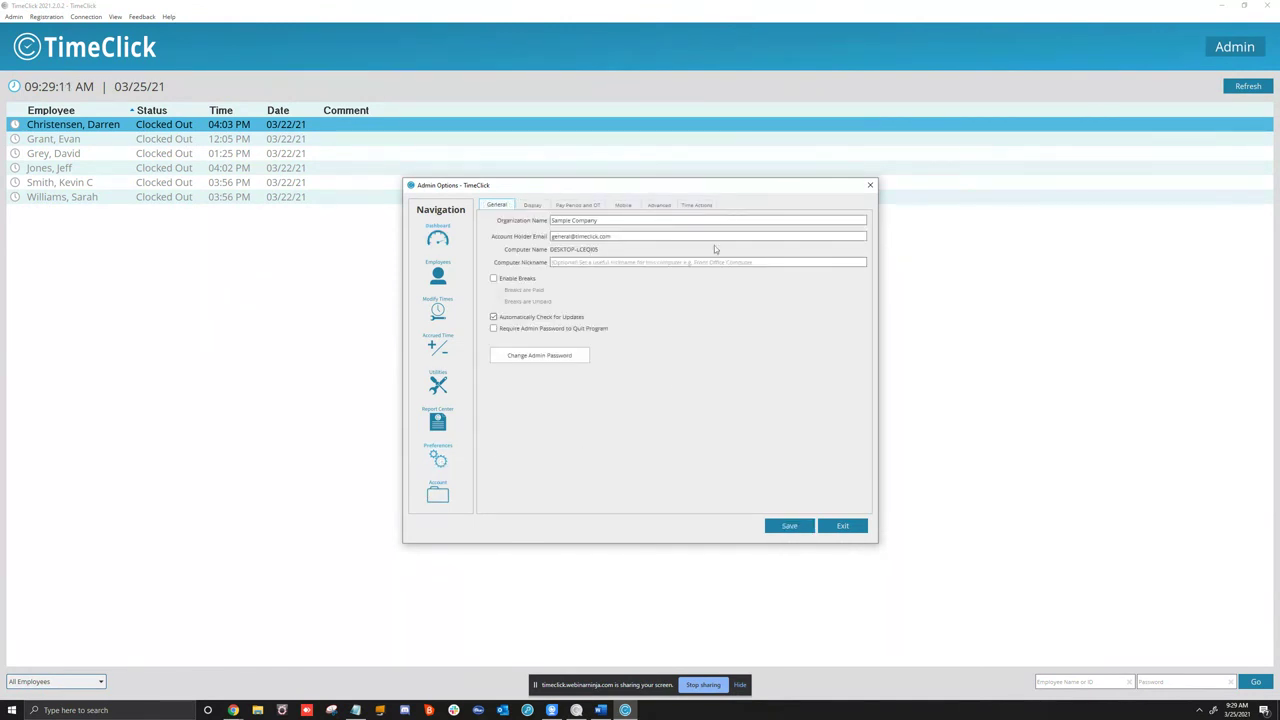
left_click(532, 205)
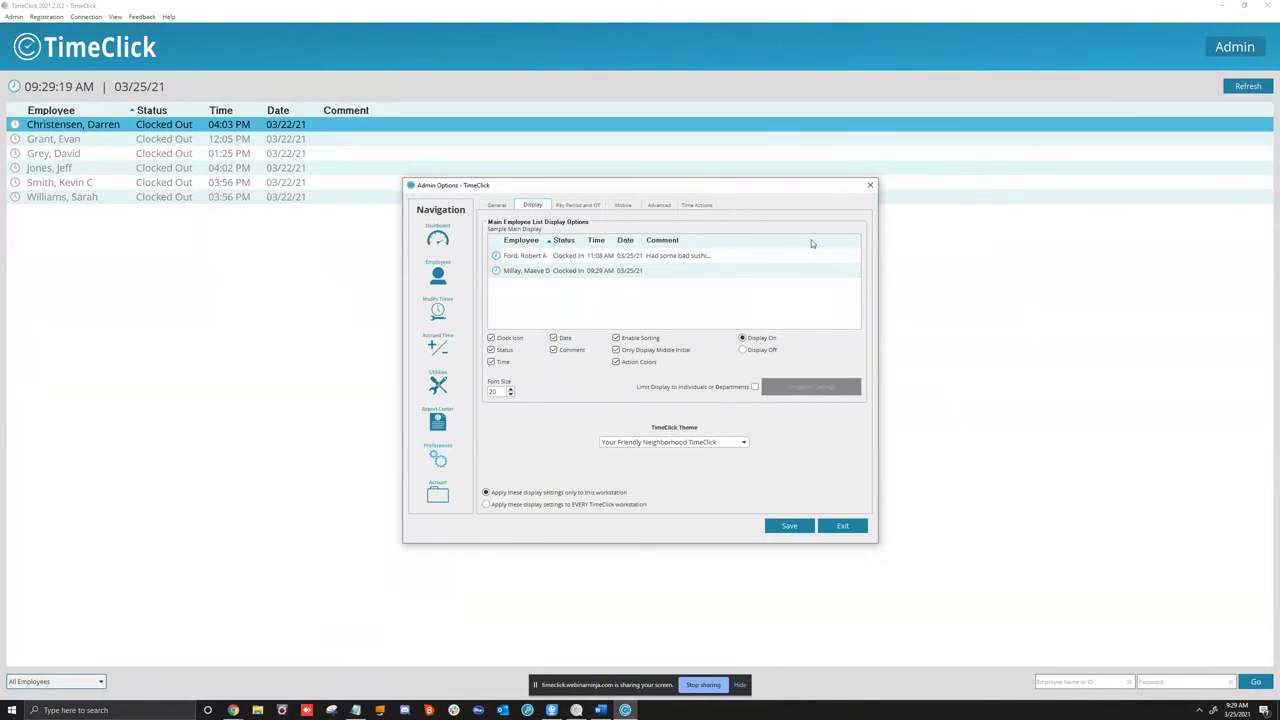
View the Hours Report's settings for creating a new custom preset, and close the Admin Options
left_click(438, 420)
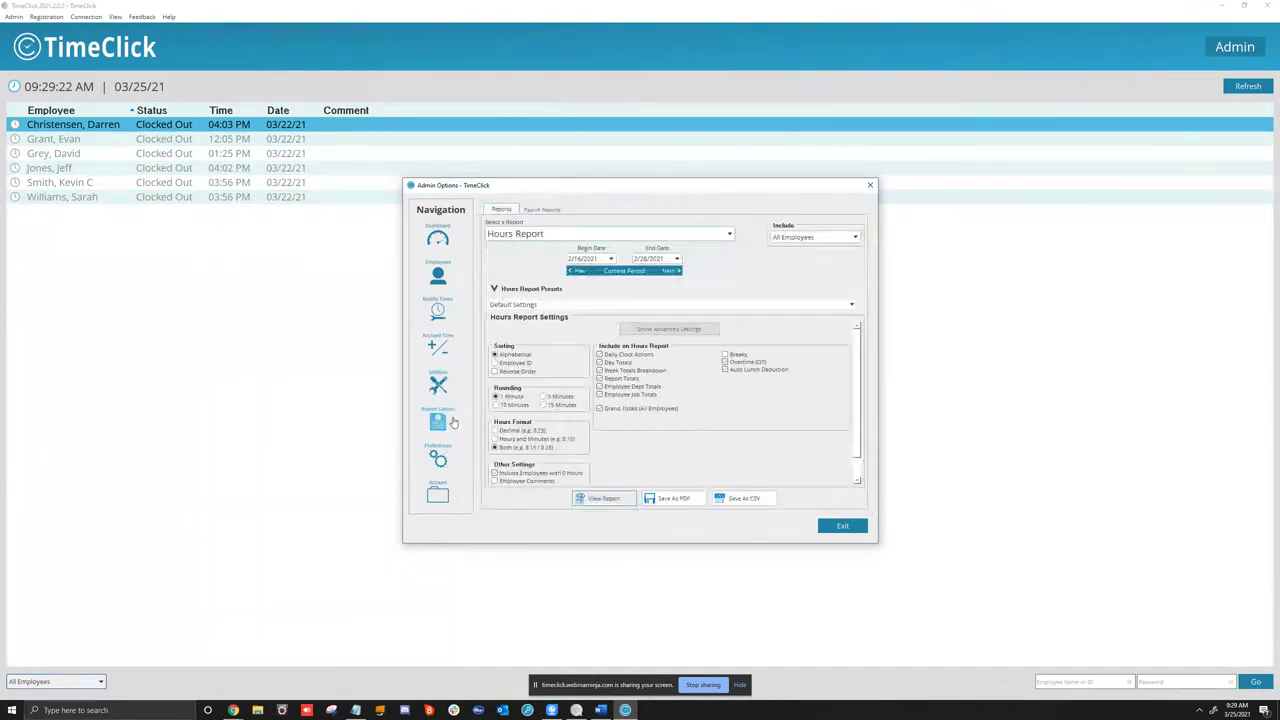
left_click(543, 307)
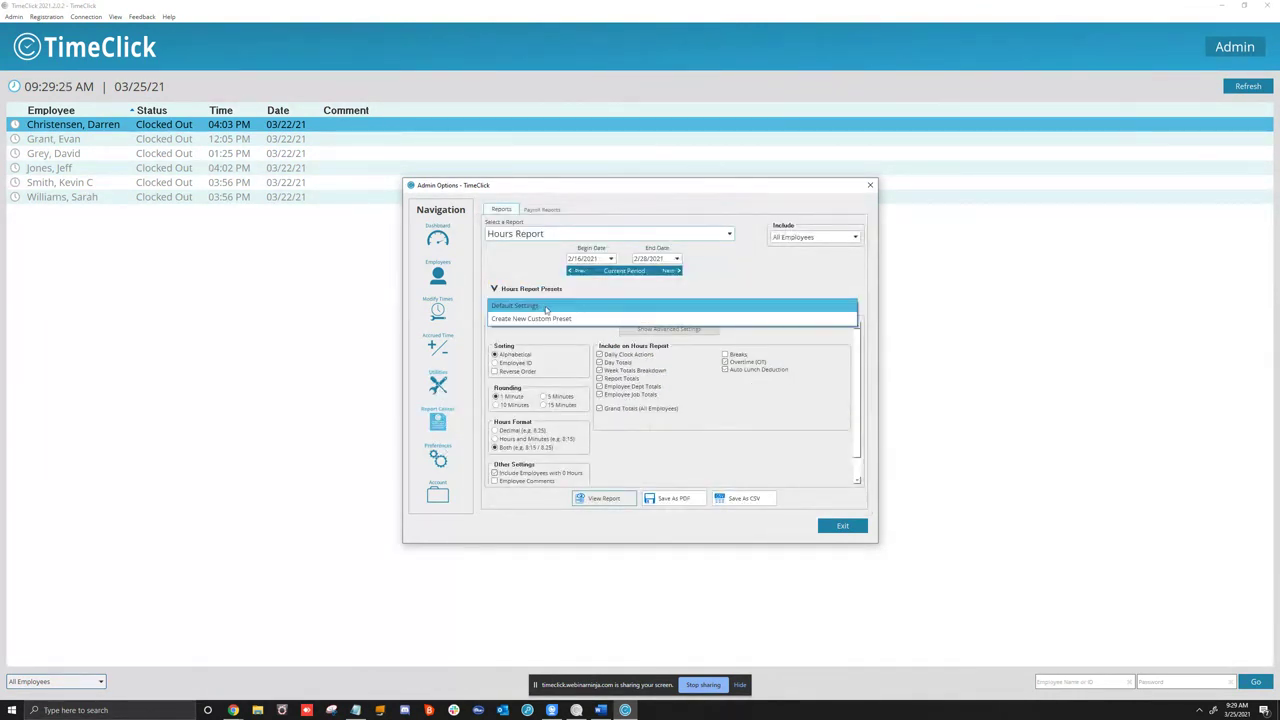
left_click(545, 318)
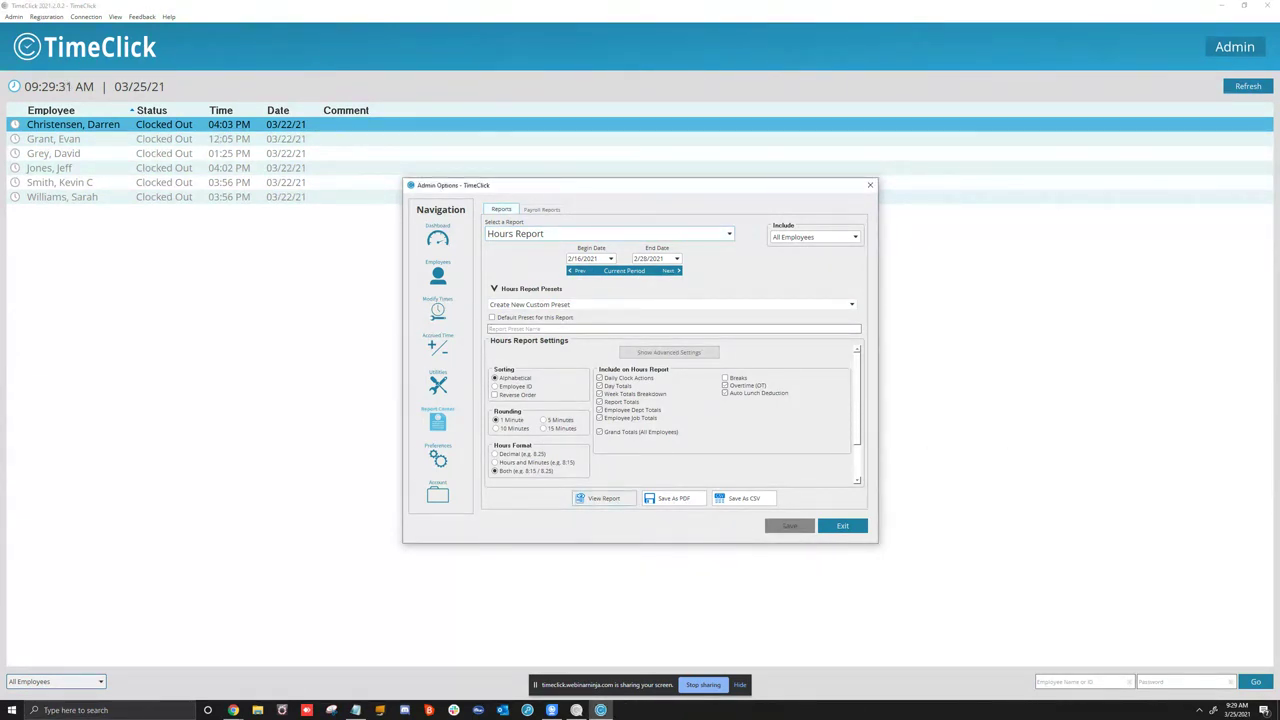
left_click(870, 185)
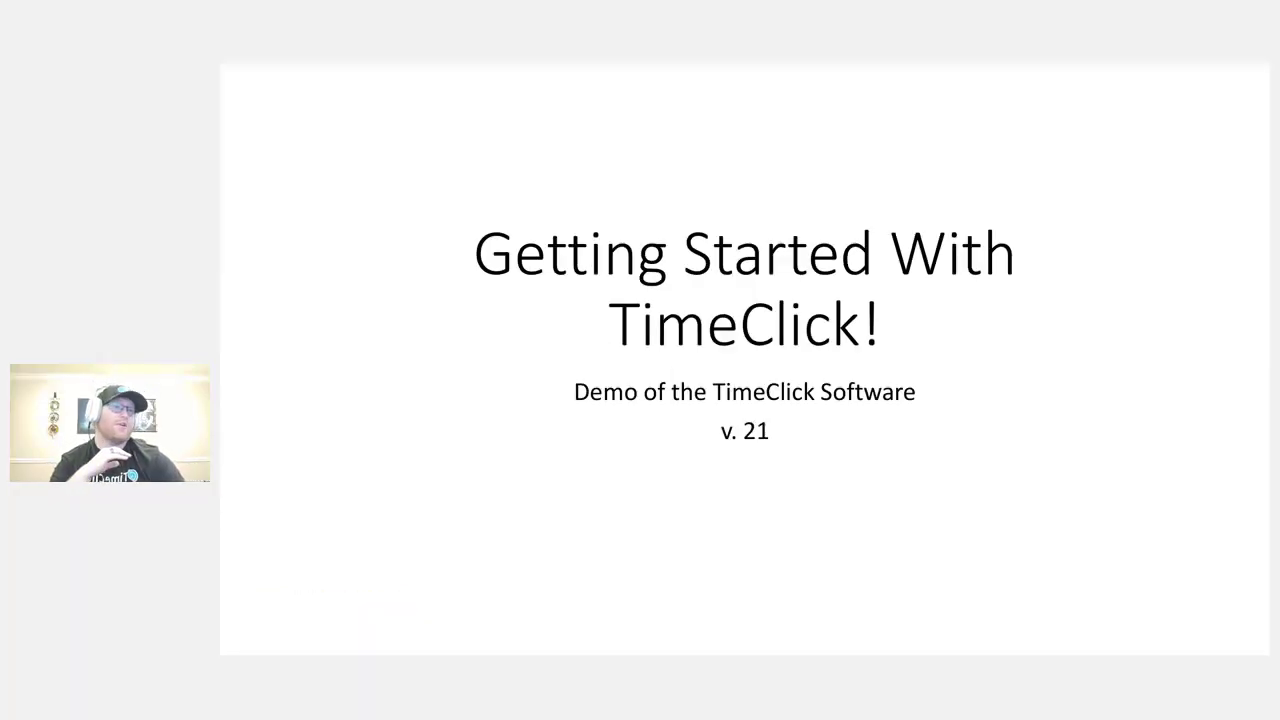
key("Right")
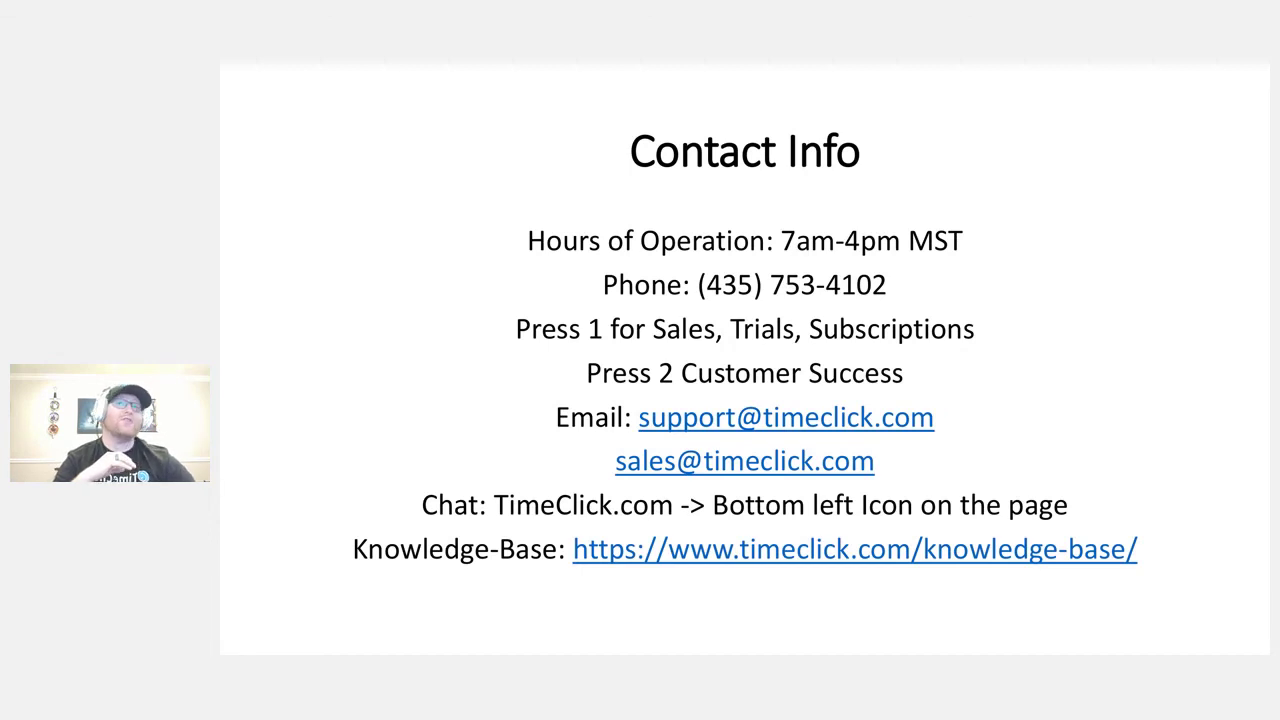